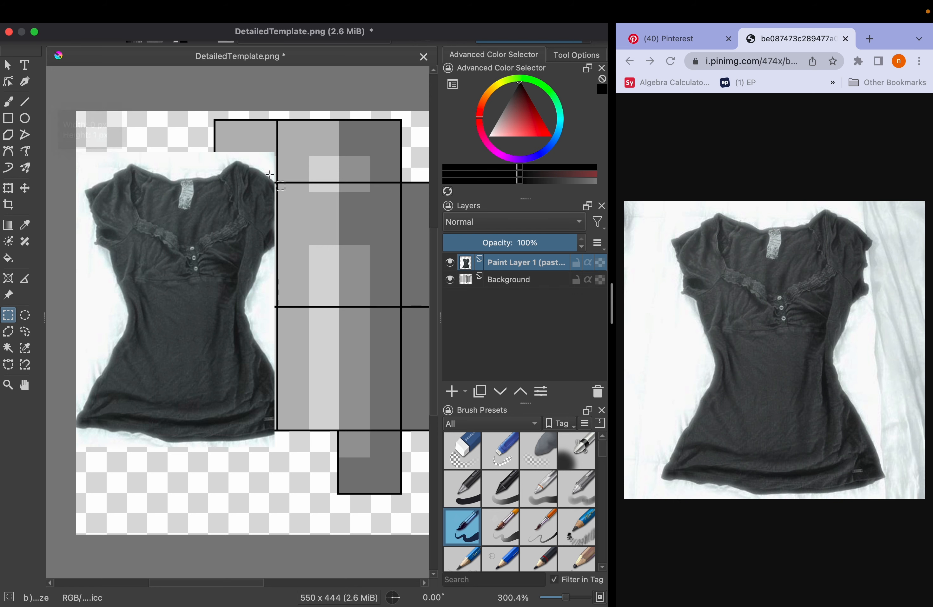
Trim the excess background around the shirt in the pasted photo using rectangular selections
{"action": "left_click_drag", "start_coordinate": [302, 171], "coordinate": [5, 131]}
{"action": "key", "text": "Delete"}
{"action": "scroll", "coordinate": [319, 247], "scroll_direction": "right", "scroll_amount": 3}
{"action": "left_click", "coordinate": [320, 247]}
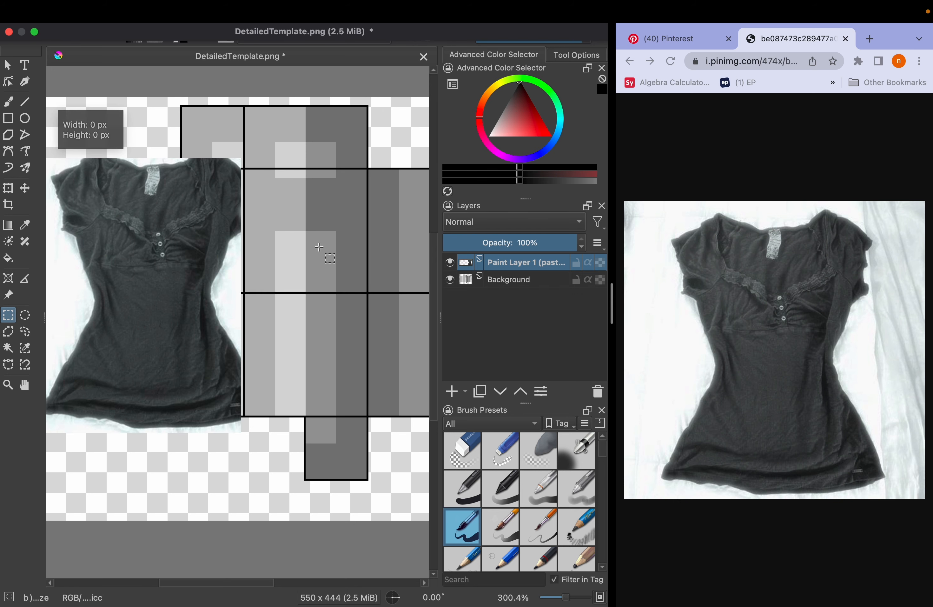
{"action": "left_click_drag", "start_coordinate": [319, 247], "coordinate": [377, 156]}
{"action": "scroll", "coordinate": [261, 167], "scroll_direction": "up", "scroll_amount": 4}
{"action": "left_click_drag", "start_coordinate": [338, 216], "coordinate": [381, 239]}
{"action": "scroll", "coordinate": [308, 254], "scroll_direction": "down", "scroll_amount": 3}
{"action": "left_click", "coordinate": [187, 465]}
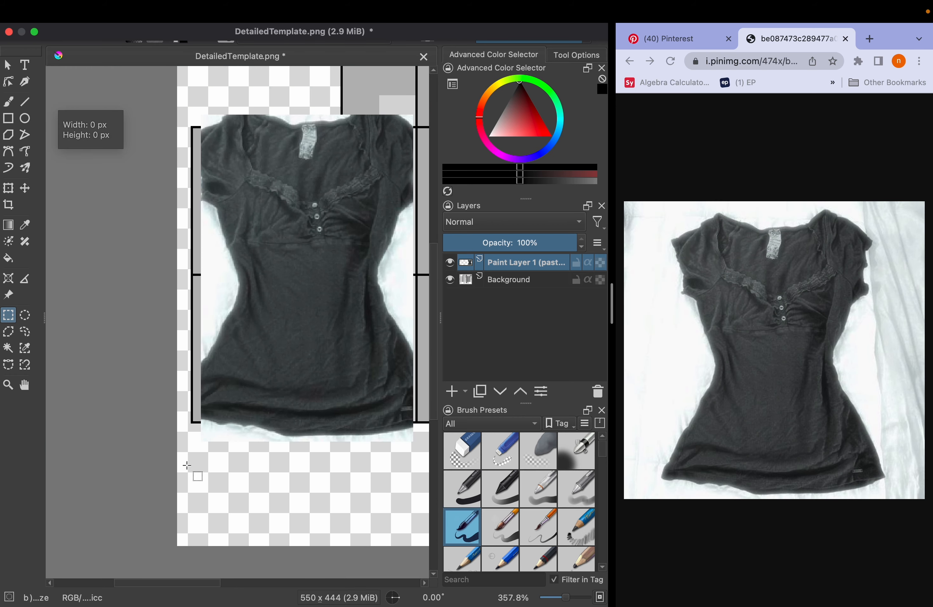
Shrink the shirt photo and place it against the canvas's left edge, then add a new paint layer above it
{"action": "key", "text": "ctrl+t"}
{"action": "left_click_drag", "start_coordinate": [264, 348], "coordinate": [263, 317]}
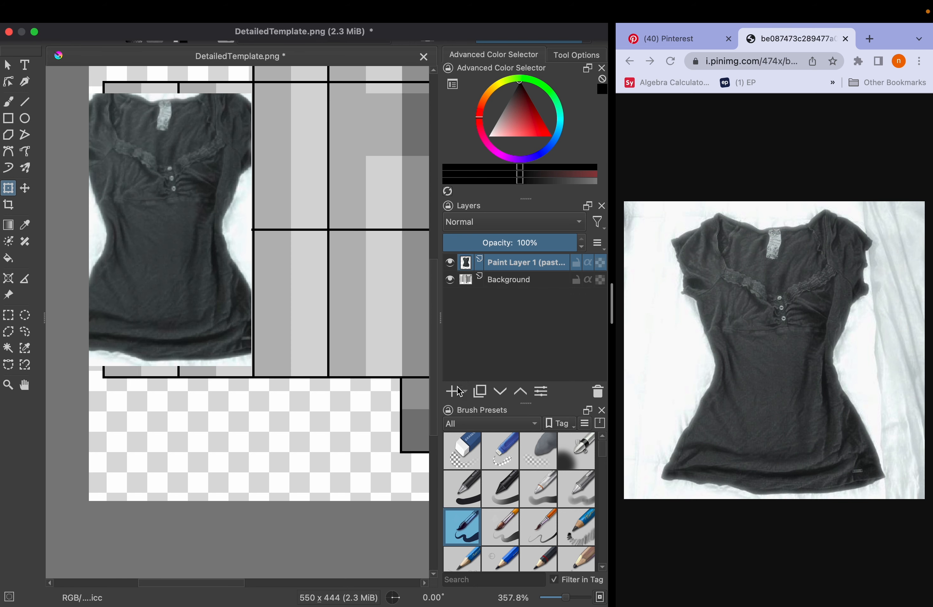
{"action": "left_click", "coordinate": [457, 390]}
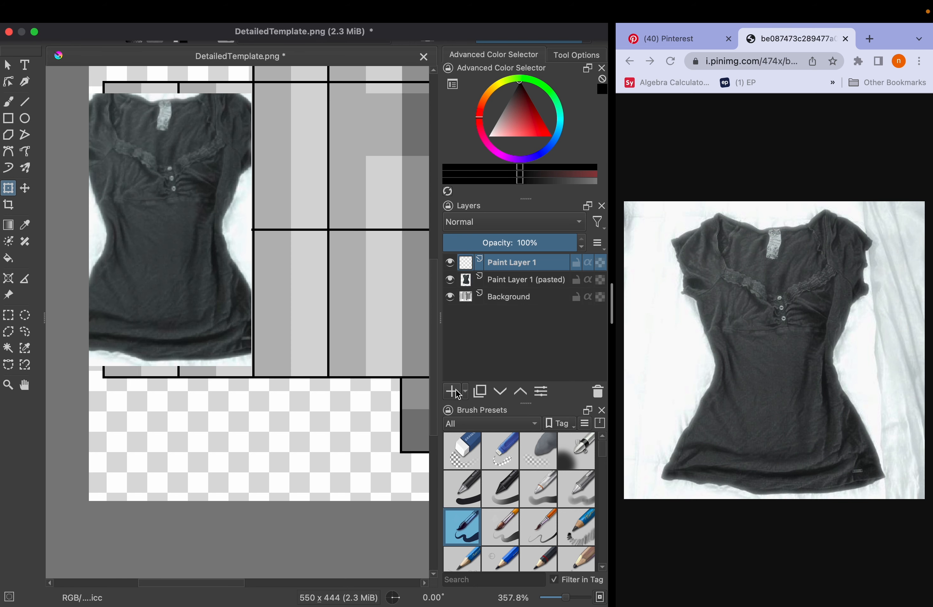
Sample a dark grey from the shirt photo as the painting colour
{"action": "left_click_drag", "start_coordinate": [364, 329], "coordinate": [334, 351]}
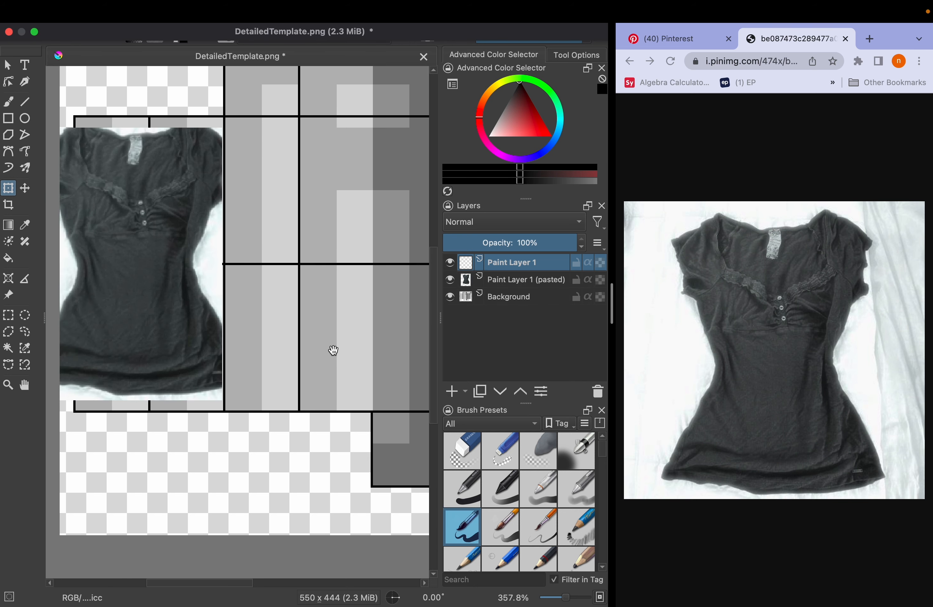
{"action": "scroll", "coordinate": [239, 253], "scroll_direction": "up", "scroll_amount": 3}
{"action": "left_click_drag", "start_coordinate": [240, 248], "coordinate": [406, 248]}
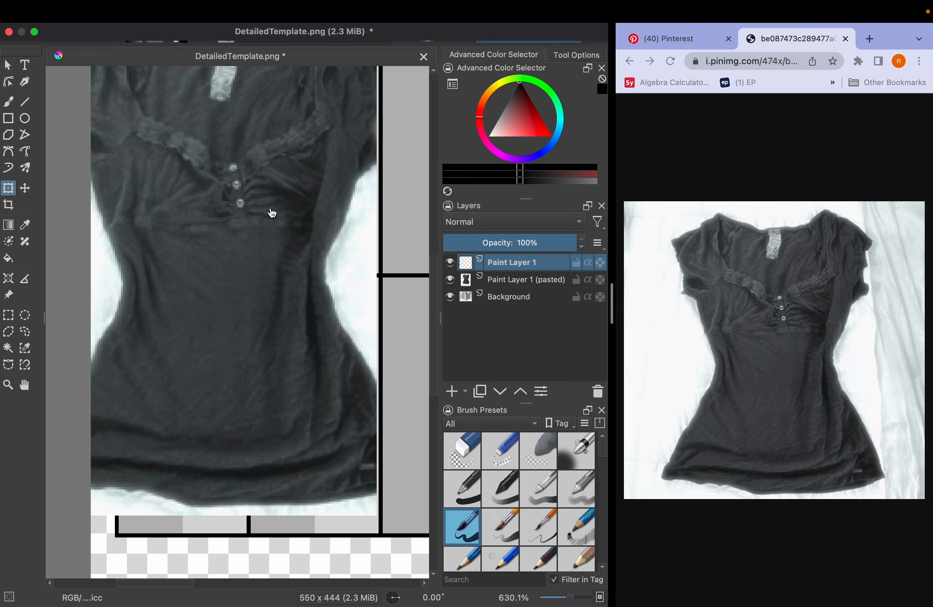
{"action": "left_click_drag", "start_coordinate": [261, 201], "coordinate": [261, 220]}
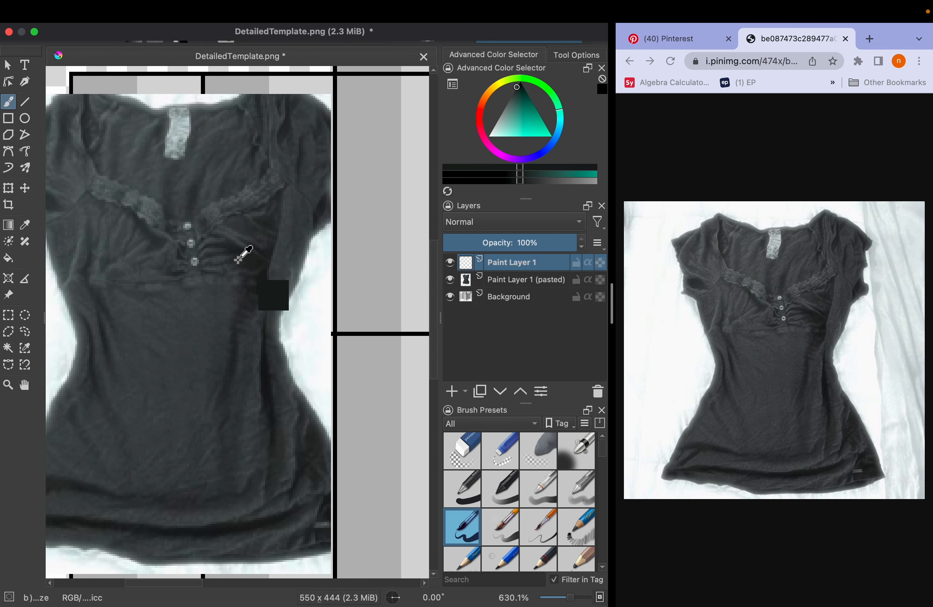
{"action": "left_click", "coordinate": [240, 260], "text": "ctrl"}
{"action": "left_click_drag", "start_coordinate": [240, 260], "coordinate": [263, 256]}
Fill a small rectangular swatch with the sampled dark grey on the pasted photo's layer, in the empty area below the shirt
{"action": "mouse_move", "coordinate": [333, 258]}
{"action": "left_mouse_down"}
{"action": "mouse_move", "coordinate": [73, 283]}
{"action": "mouse_move", "coordinate": [396, 151]}
{"action": "left_mouse_up"}
{"action": "left_click_drag", "start_coordinate": [389, 223], "coordinate": [389, 171]}
{"action": "left_click", "coordinate": [543, 281]}
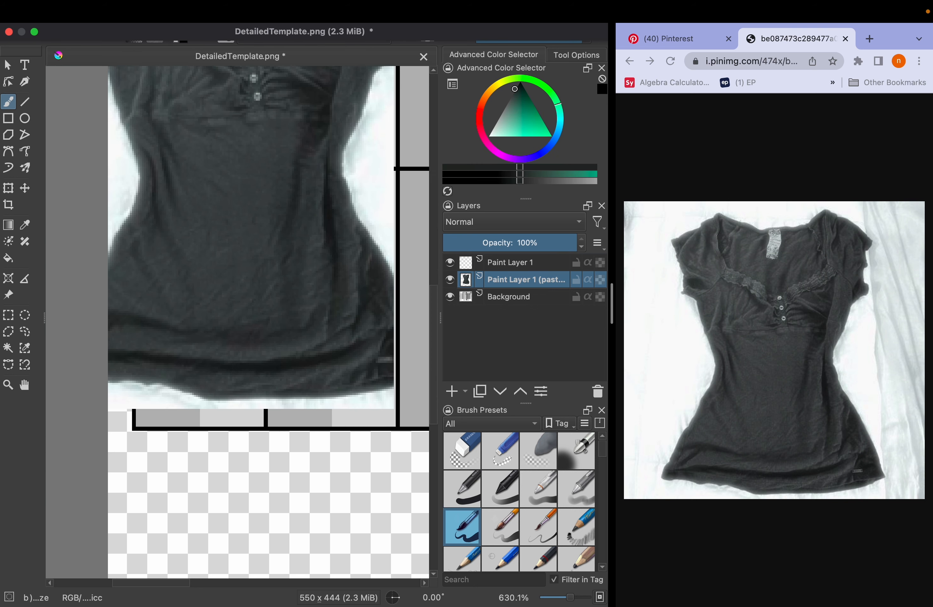
{"action": "left_click", "coordinate": [8, 314]}
{"action": "left_click_drag", "start_coordinate": [130, 468], "coordinate": [194, 543]}
{"action": "key", "text": "f"}
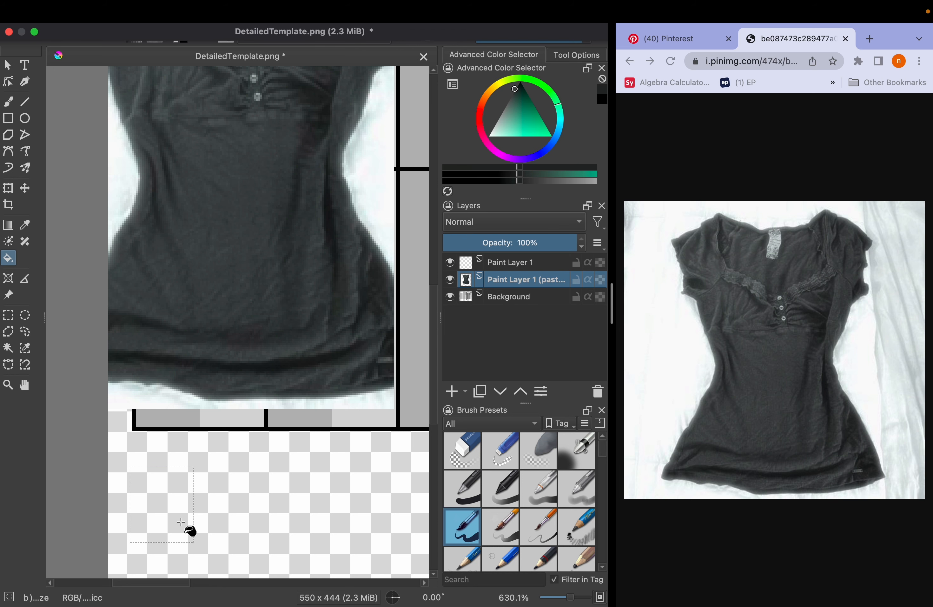
{"action": "left_click", "coordinate": [191, 529]}
{"action": "key", "text": "super+r"}
{"action": "left_click", "coordinate": [277, 493]}
Switch to Chrome and enlarge the shirt reference photo to 125%, with the whole shirt in view
{"action": "left_click_drag", "start_coordinate": [394, 130], "coordinate": [130, 384]}
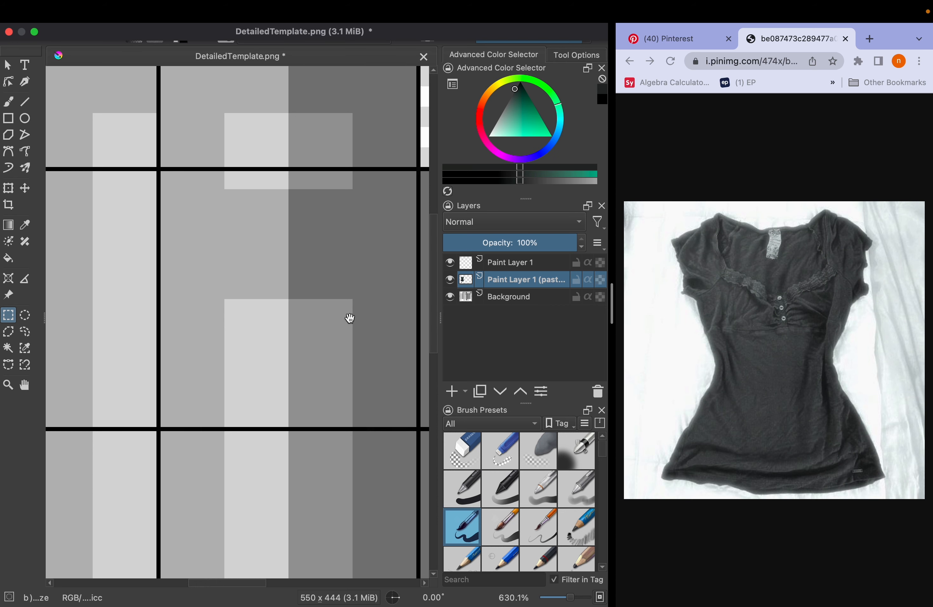
{"action": "left_click_drag", "start_coordinate": [349, 318], "coordinate": [273, 290]}
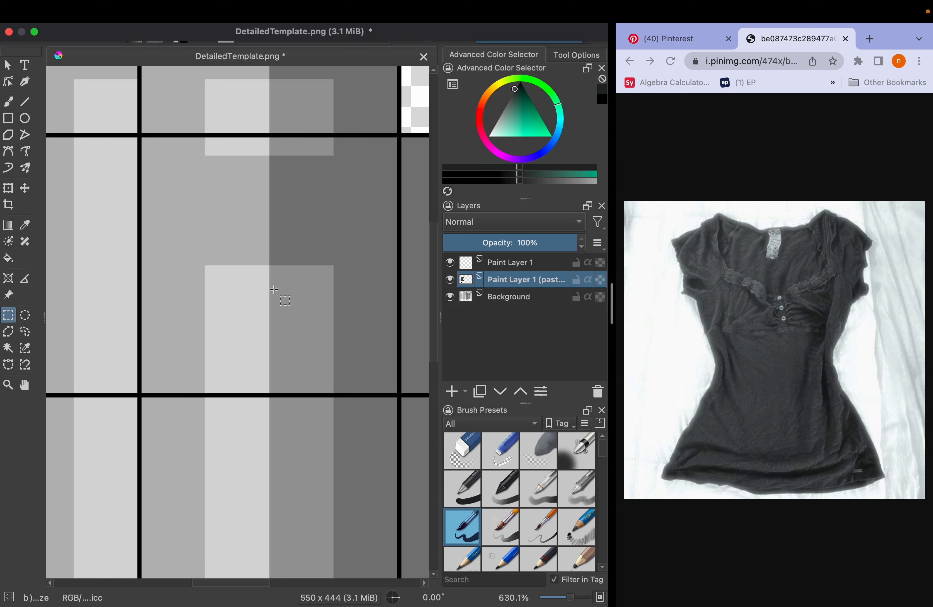
{"action": "scroll", "coordinate": [275, 289], "scroll_direction": "down", "scroll_amount": 2}
{"action": "left_click", "coordinate": [744, 165]}
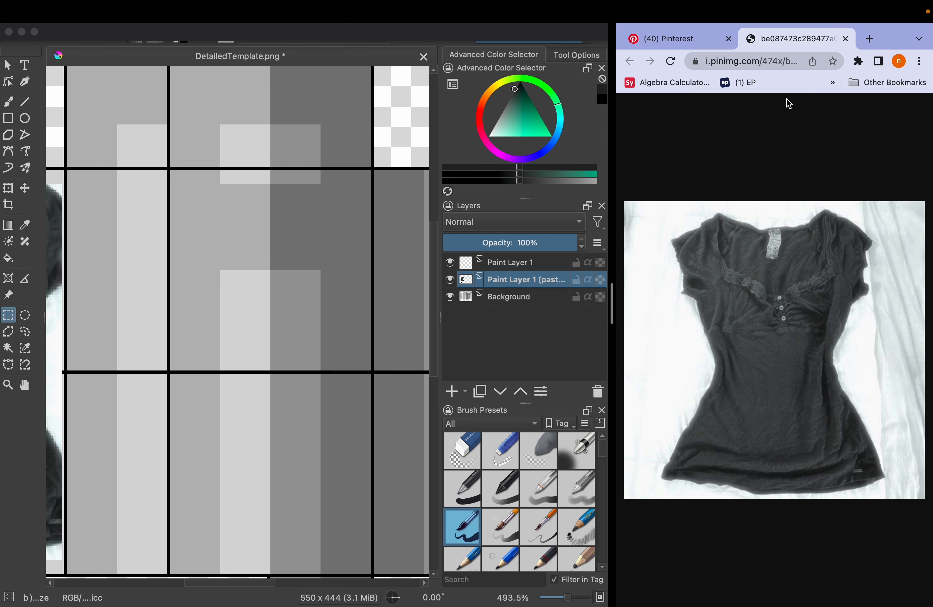
{"action": "key", "text": "super+equal"}
{"action": "key", "text": "super+equal"}
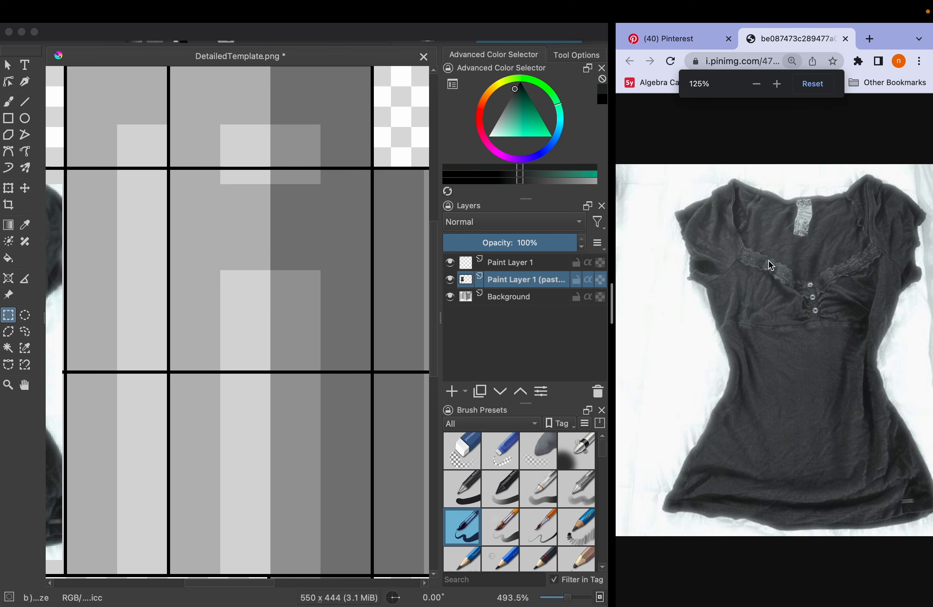
{"action": "scroll", "coordinate": [771, 265], "scroll_direction": "right", "scroll_amount": 2}
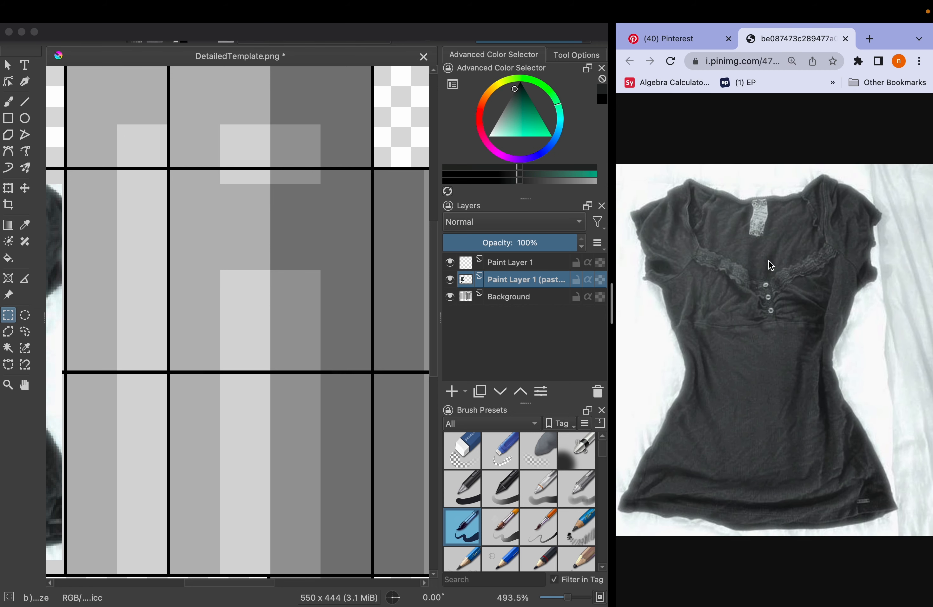
{"action": "scroll", "coordinate": [242, 330], "scroll_direction": "left", "scroll_amount": 4}
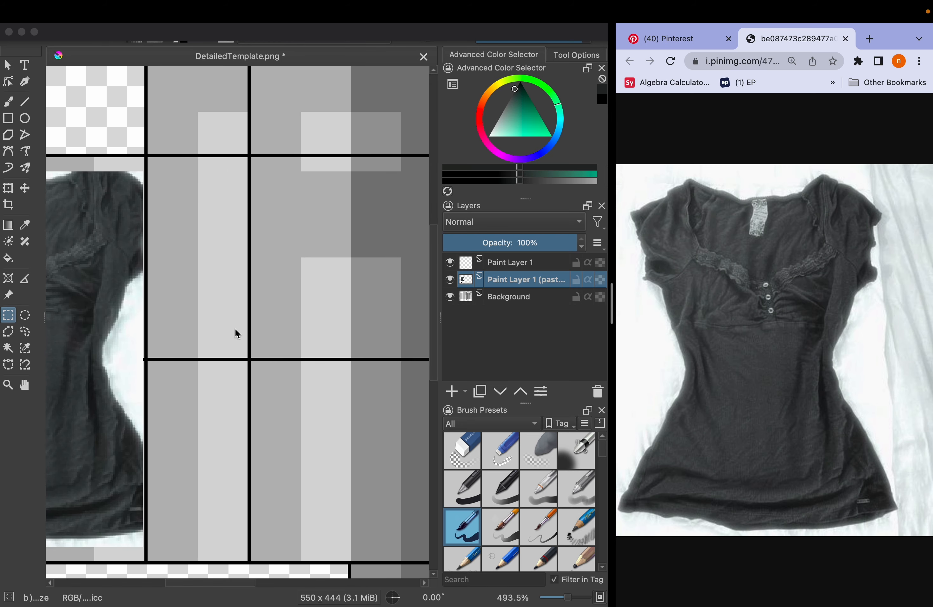
Make Paint Layer 1 active and choose the Bezier Curve tool for the outline
{"action": "scroll", "coordinate": [89, 339], "scroll_direction": "left", "scroll_amount": 2}
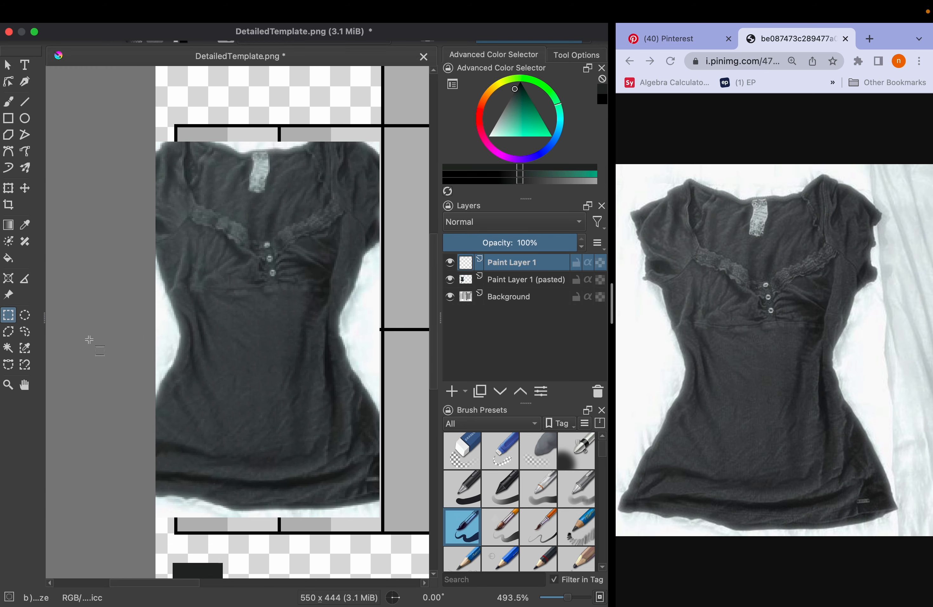
{"action": "scroll", "coordinate": [90, 339], "scroll_direction": "right", "scroll_amount": 2}
{"action": "scroll", "coordinate": [161, 300], "scroll_direction": "down", "scroll_amount": 7}
{"action": "scroll", "coordinate": [161, 301], "scroll_direction": "left", "scroll_amount": 3}
{"action": "scroll", "coordinate": [161, 300], "scroll_direction": "up", "scroll_amount": 6}
{"action": "scroll", "coordinate": [161, 301], "scroll_direction": "right", "scroll_amount": 12}
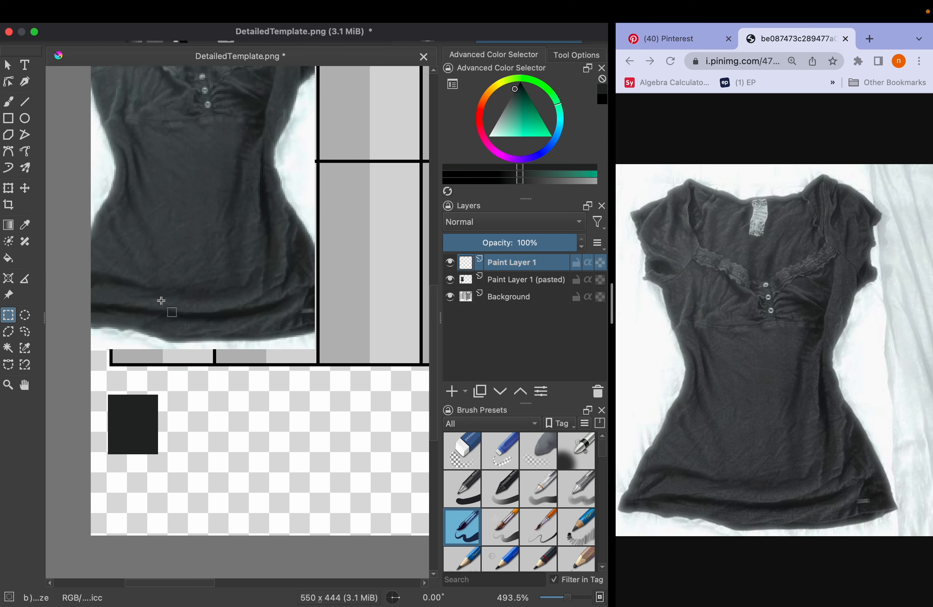
{"action": "scroll", "coordinate": [161, 300], "scroll_direction": "left", "scroll_amount": 10}
{"action": "scroll", "coordinate": [161, 300], "scroll_direction": "right", "scroll_amount": 5}
{"action": "left_click", "coordinate": [8, 151]}
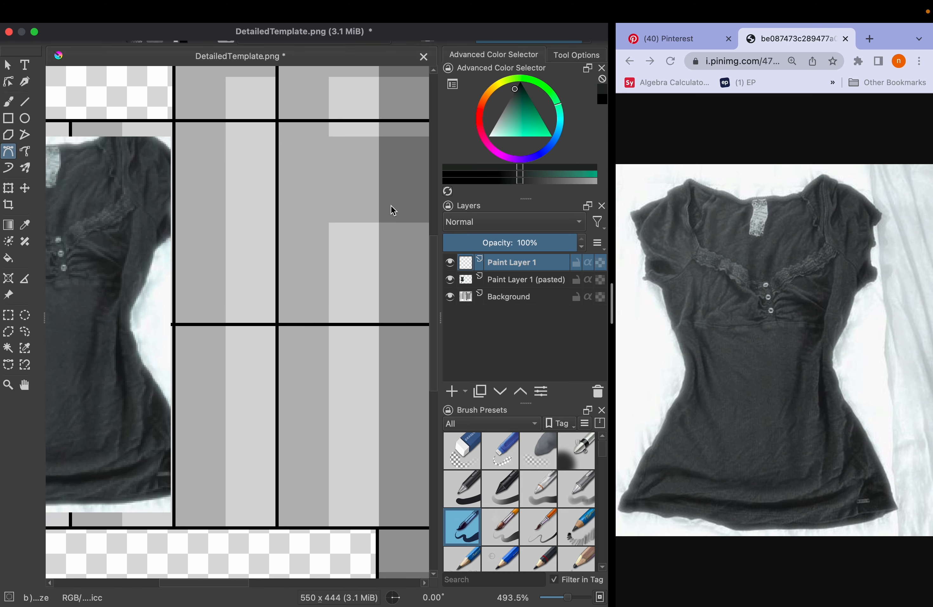
Choose an inking pen brush preset and set its size to 3 px
{"action": "scroll", "coordinate": [524, 507], "scroll_direction": "down", "scroll_amount": 4}
{"action": "scroll", "coordinate": [525, 510], "scroll_direction": "up", "scroll_amount": 1}
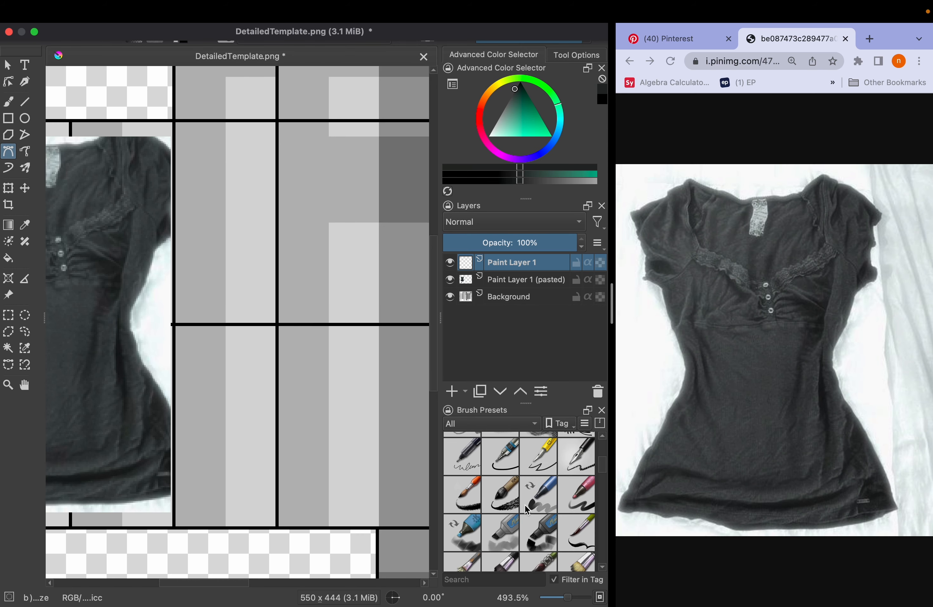
{"action": "left_click", "coordinate": [540, 470]}
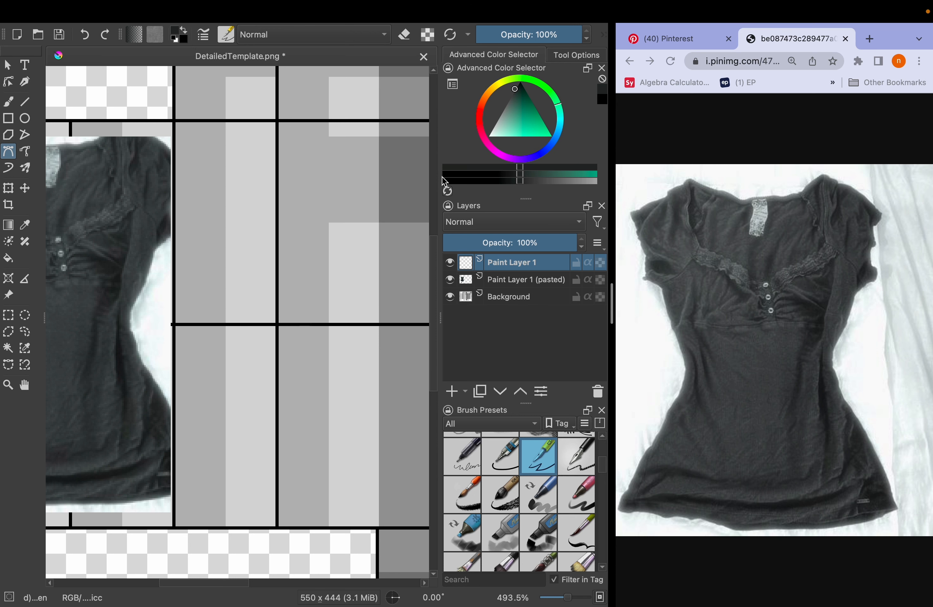
{"action": "key", "text": "b"}
{"action": "key", "text": "bracketleft"}
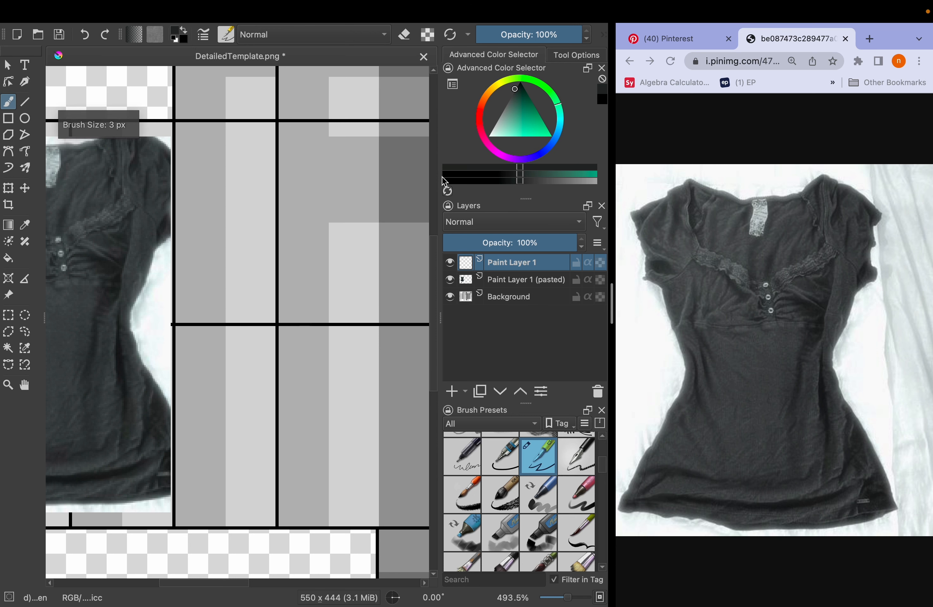
{"action": "mouse_move", "coordinate": [268, 194]}
{"action": "left_mouse_down"}
{"action": "mouse_move", "coordinate": [276, 247]}
{"action": "mouse_move", "coordinate": [343, 231]}
{"action": "mouse_move", "coordinate": [279, 186]}
{"action": "mouse_move", "coordinate": [250, 180]}
{"action": "mouse_move", "coordinate": [116, 180]}
{"action": "left_mouse_up"}
{"action": "key", "text": "ctrl+z"}
Draw half of the neckline on the front torso panel: a curved bust edge, then a strap edge rising and rounding toward the centre
{"action": "left_click_drag", "start_coordinate": [245, 136], "coordinate": [239, 238]}
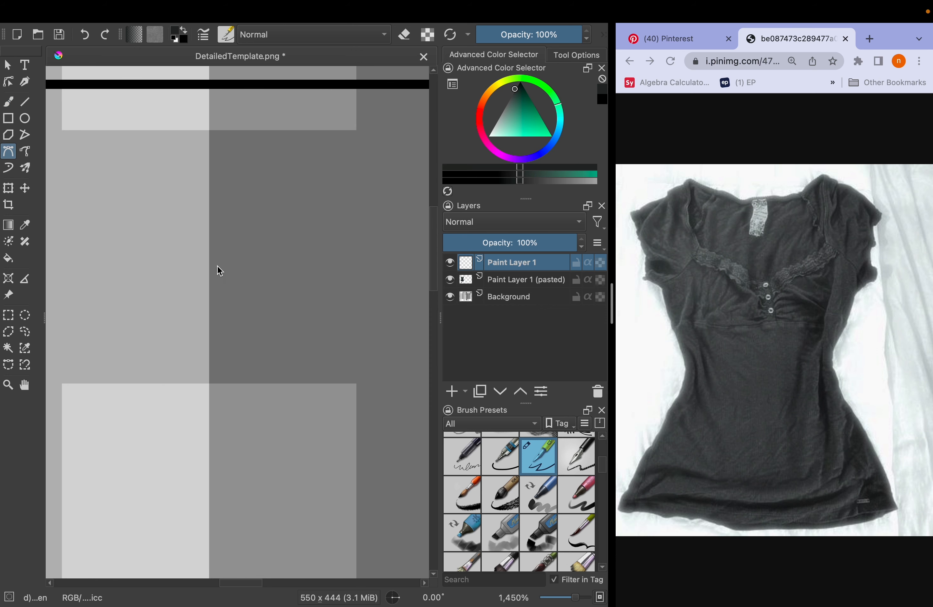
{"action": "double_click", "coordinate": [356, 167]}
{"action": "left_click", "coordinate": [360, 164]}
{"action": "left_click_drag", "start_coordinate": [361, 131], "coordinate": [268, 293]}
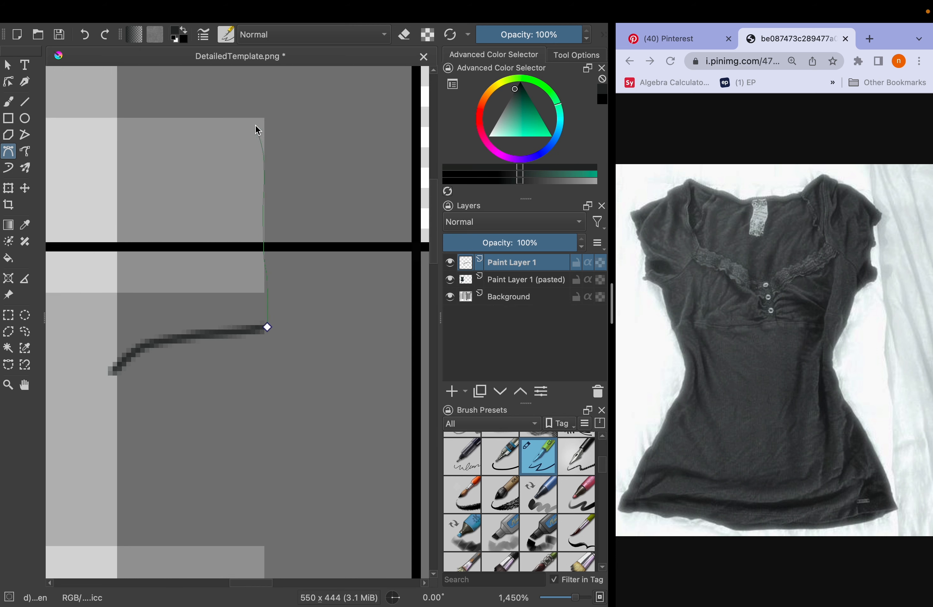
{"action": "double_click", "coordinate": [112, 98]}
{"action": "left_click_drag", "start_coordinate": [152, 379], "coordinate": [270, 259]}
{"action": "left_click", "coordinate": [271, 259]}
{"action": "double_click", "coordinate": [236, 314]}
{"action": "key", "text": "super+z"}
{"action": "left_click", "coordinate": [242, 237]}
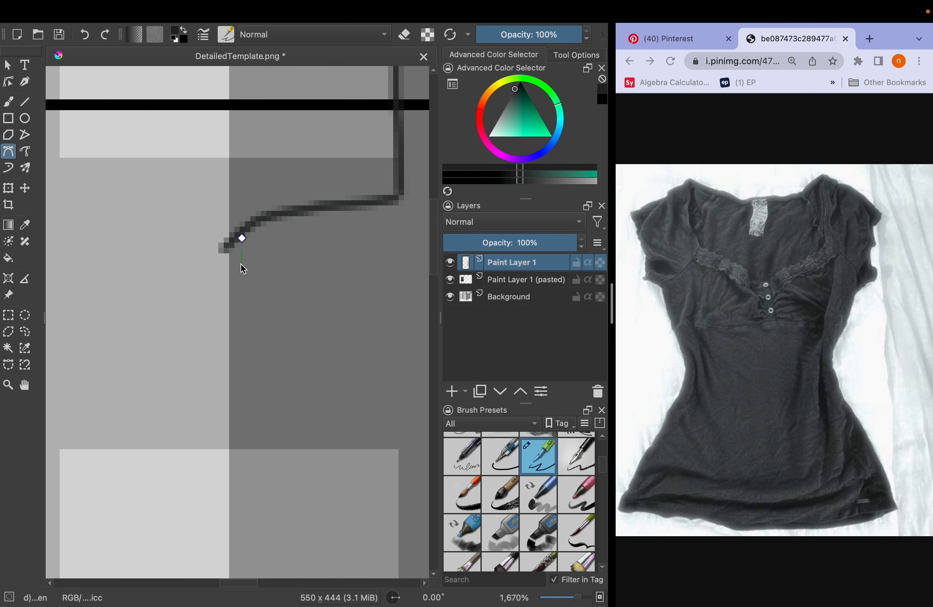
{"action": "double_click", "coordinate": [240, 321]}
{"action": "key", "text": "super+z"}
Draw a short vertical line down from the bust curve near the centre and an underbust line across to the front panel's side edge
{"action": "left_click", "coordinate": [246, 229]}
{"action": "double_click", "coordinate": [245, 313]}
{"action": "left_click", "coordinate": [139, 307]}
{"action": "double_click", "coordinate": [354, 313]}
Draw a slightly wavy line below the bust from the front panel's centre across the side panel to the back panel's centre
{"action": "scroll", "coordinate": [355, 313], "scroll_direction": "down", "scroll_amount": 5}
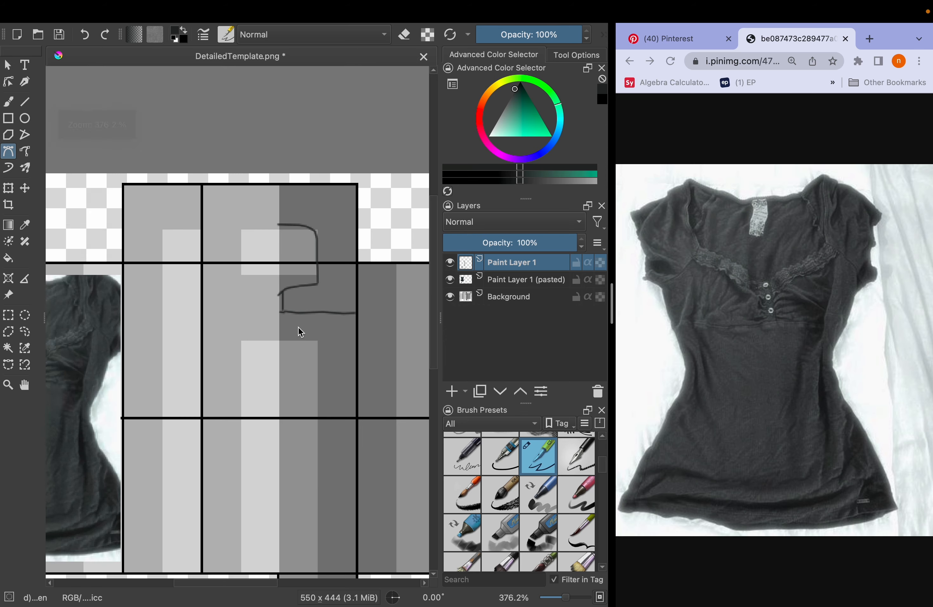
{"action": "scroll", "coordinate": [279, 352], "scroll_direction": "up", "scroll_amount": 5}
{"action": "left_click_drag", "start_coordinate": [280, 352], "coordinate": [109, 278]}
{"action": "scroll", "coordinate": [338, 280], "scroll_direction": "right", "scroll_amount": 10}
{"action": "left_click", "coordinate": [187, 285]}
{"action": "scroll", "coordinate": [188, 285], "scroll_direction": "right", "scroll_amount": 3}
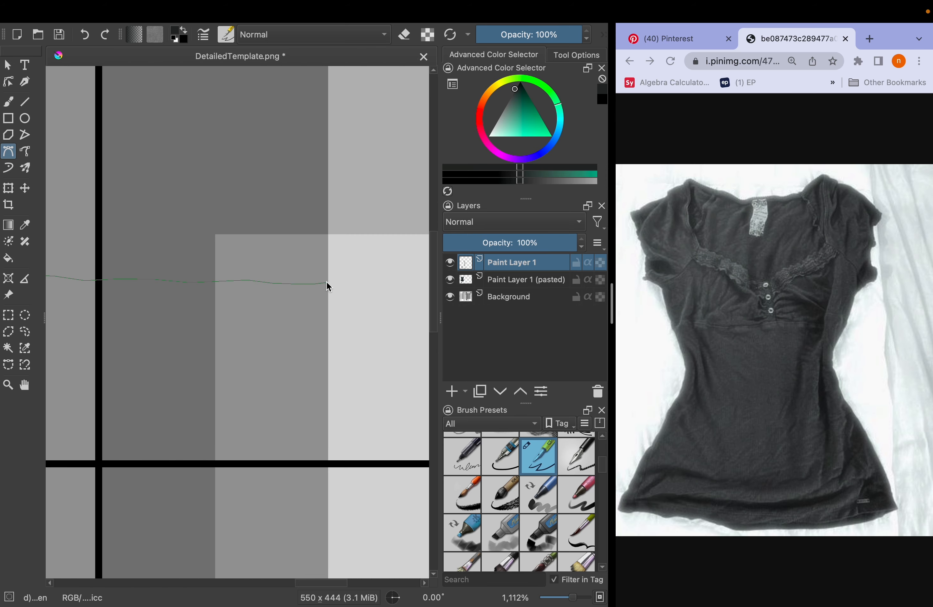
{"action": "double_click", "coordinate": [327, 286]}
Copy the front panel's half outline, mirror the pasted copy onto the other half, and merge it into Paint Layer 1
{"action": "scroll", "coordinate": [327, 286], "scroll_direction": "up", "scroll_amount": 4}
{"action": "key", "text": "super+r"}
{"action": "scroll", "coordinate": [331, 264], "scroll_direction": "down", "scroll_amount": 8}
{"action": "scroll", "coordinate": [222, 245], "scroll_direction": "up", "scroll_amount": 3}
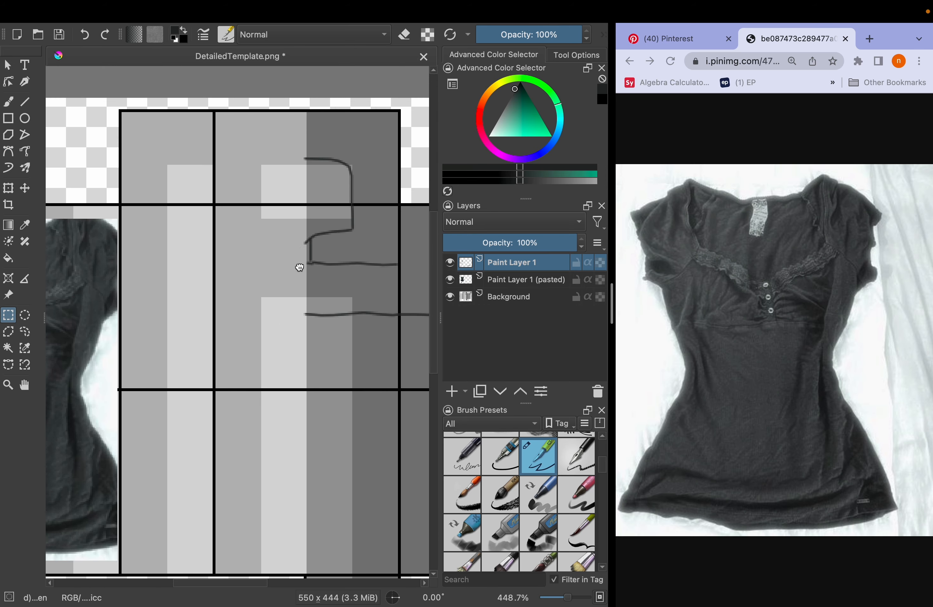
{"action": "scroll", "coordinate": [241, 211], "scroll_direction": "up", "scroll_amount": 2}
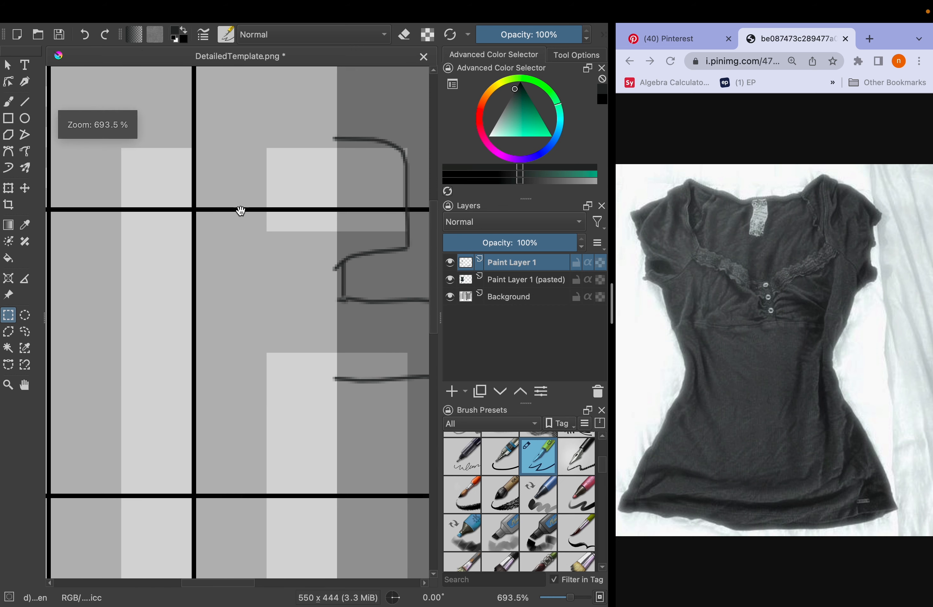
{"action": "scroll", "coordinate": [252, 228], "scroll_direction": "up", "scroll_amount": 3}
{"action": "scroll", "coordinate": [199, 130], "scroll_direction": "up", "scroll_amount": 8}
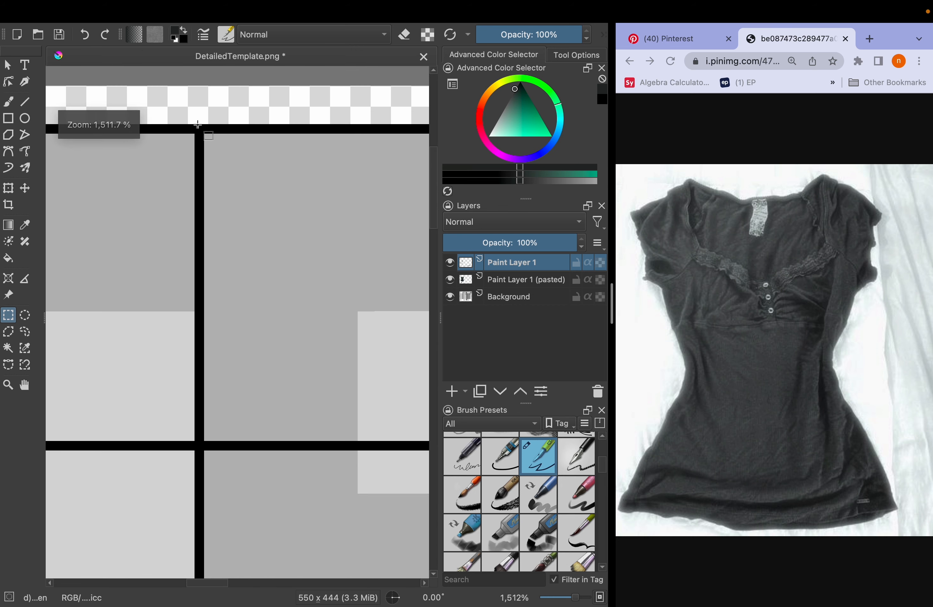
{"action": "left_click_drag", "start_coordinate": [199, 125], "coordinate": [379, 501]}
{"action": "scroll", "coordinate": [322, 559], "scroll_direction": "down", "scroll_amount": 3}
{"action": "key", "text": "super+c"}
{"action": "key", "text": "super+v"}
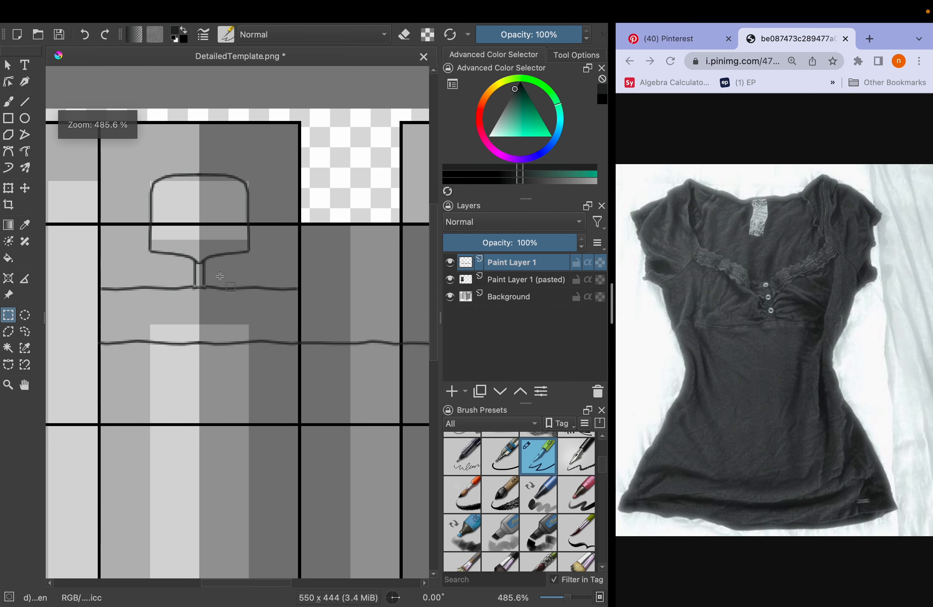
{"action": "scroll", "coordinate": [221, 275], "scroll_direction": "up", "scroll_amount": 2}
Continue the underbust line with a Bezier curve from the front panel's edge across the adjacent side panel
{"action": "left_click_drag", "start_coordinate": [266, 288], "coordinate": [130, 275]}
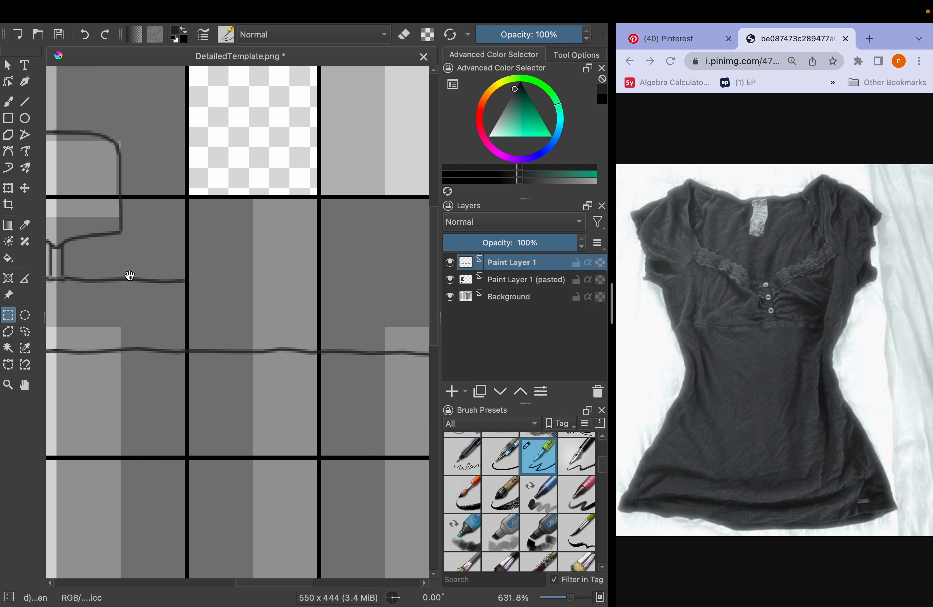
{"action": "scroll", "coordinate": [191, 299], "scroll_direction": "up", "scroll_amount": 3}
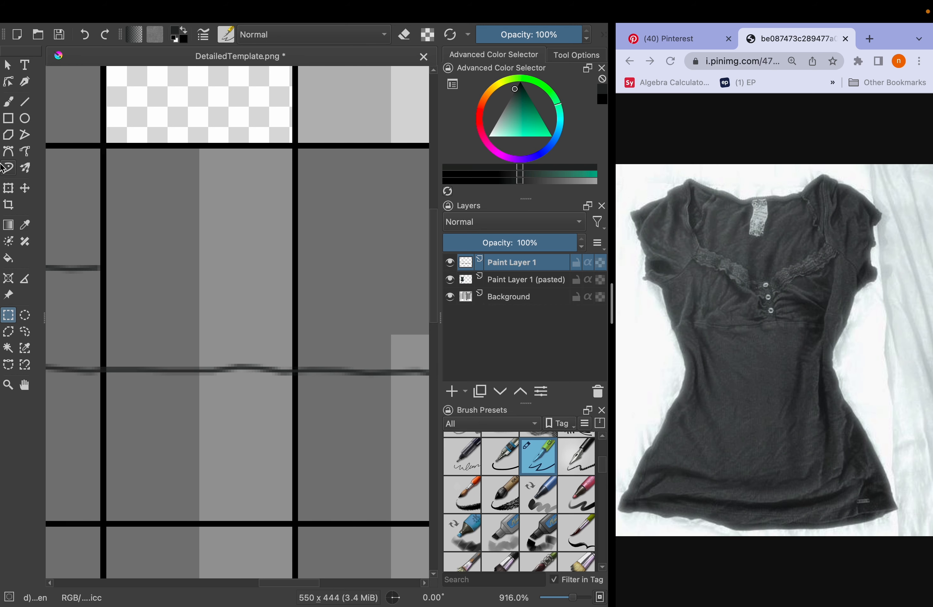
{"action": "left_click", "coordinate": [10, 154]}
{"action": "left_click", "coordinate": [104, 269]}
{"action": "left_click_drag", "start_coordinate": [363, 281], "coordinate": [389, 238]}
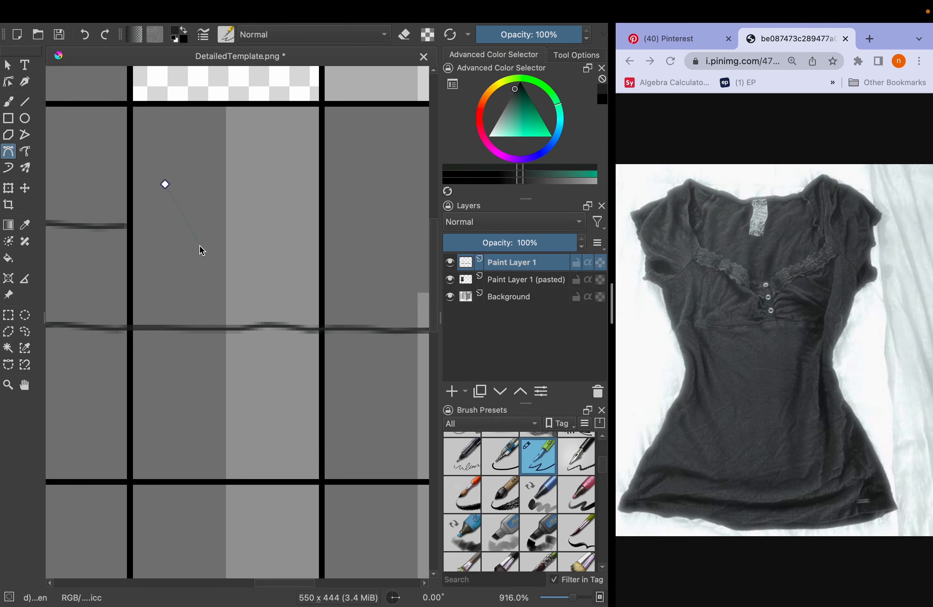
{"action": "scroll", "coordinate": [239, 229], "scroll_direction": "up", "scroll_amount": 4}
{"action": "mouse_move", "coordinate": [239, 229]}
{"action": "left_mouse_down"}
{"action": "mouse_move", "coordinate": [215, 218]}
{"action": "mouse_move", "coordinate": [252, 219]}
{"action": "left_mouse_up"}
{"action": "scroll", "coordinate": [215, 218], "scroll_direction": "down", "scroll_amount": 4}
Copy and paste the selected linework and merge the pasted copy down into Paint Layer 1
{"action": "left_click", "coordinate": [9, 315]}
{"action": "key", "text": "super+c"}
{"action": "key", "text": "super+v"}
{"action": "left_click", "coordinate": [196, 12]}
{"action": "key", "text": "super+e"}
Draw a slightly wavy horizontal line across the panel between the shirt photo and the front torso panel
{"action": "left_click", "coordinate": [8, 151]}
{"action": "left_click", "coordinate": [90, 133]}
{"action": "key", "text": "super+z"}
{"action": "scroll", "coordinate": [111, 158], "scroll_direction": "up", "scroll_amount": 1}
{"action": "left_click", "coordinate": [82, 210]}
{"action": "double_click", "coordinate": [400, 218]}
{"action": "scroll", "coordinate": [399, 217], "scroll_direction": "down", "scroll_amount": 3}
{"action": "left_click_drag", "start_coordinate": [400, 217], "coordinate": [235, 214]}
Save the document as top1.kra and add a new paint layer on top
{"action": "key", "text": "super+shift+s"}
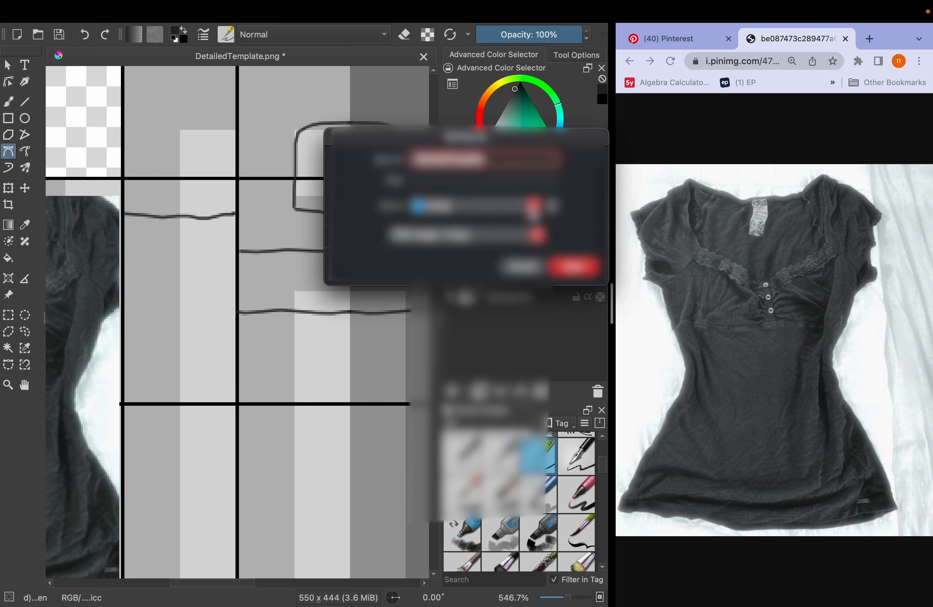
{"action": "left_click", "coordinate": [533, 210]}
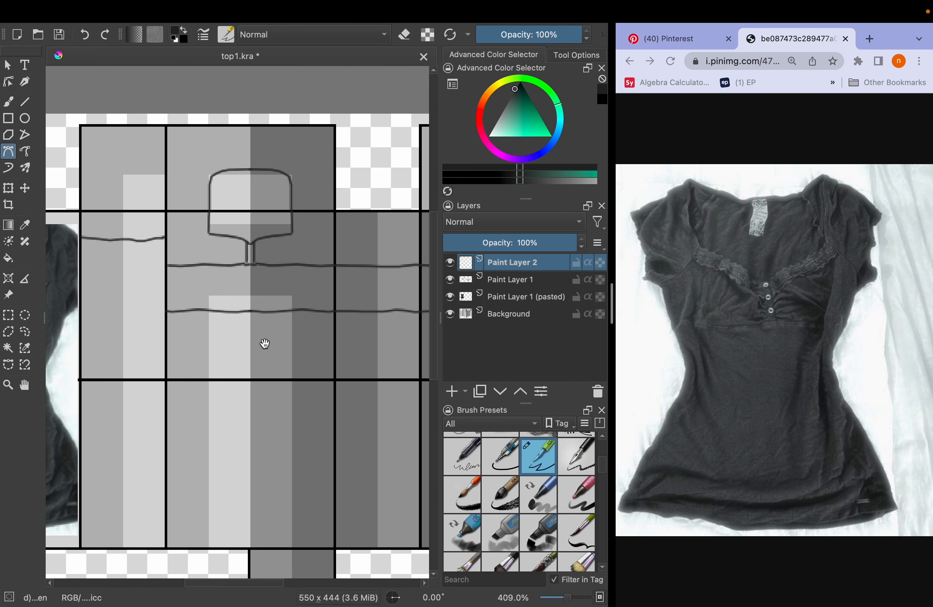
{"action": "mouse_move", "coordinate": [264, 344]}
{"action": "left_mouse_down"}
{"action": "mouse_move", "coordinate": [116, 345]}
{"action": "mouse_move", "coordinate": [184, 323]}
{"action": "mouse_move", "coordinate": [276, 326]}
{"action": "left_mouse_up"}
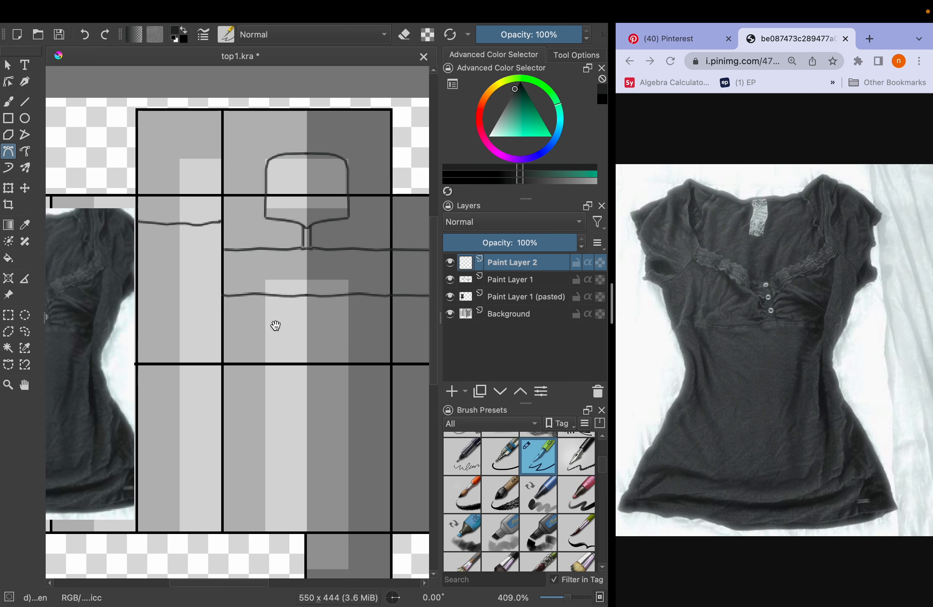
{"action": "scroll", "coordinate": [275, 325], "scroll_direction": "up", "scroll_amount": 5}
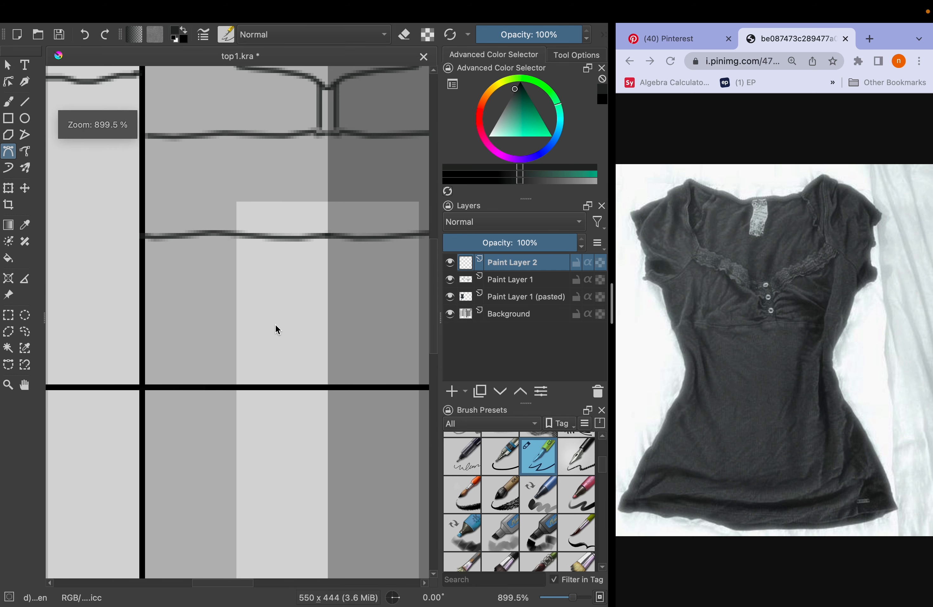
Draw a thin wavy Bezier line just above the lower line, from the front panel's centre across the adjacent side panels
{"action": "scroll", "coordinate": [219, 201], "scroll_direction": "up", "scroll_amount": 5}
{"action": "key", "text": "b"}
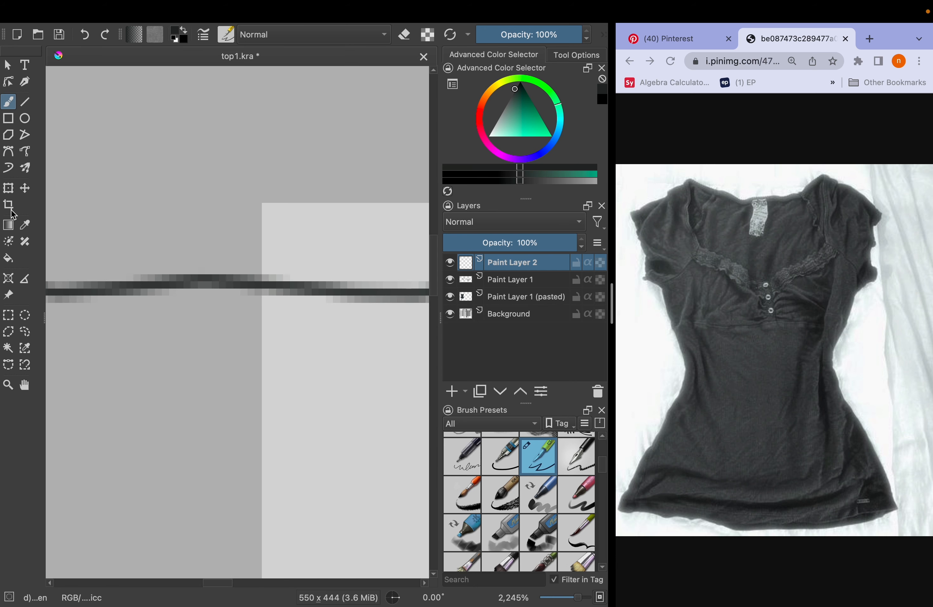
{"action": "left_click", "coordinate": [15, 153]}
{"action": "scroll", "coordinate": [120, 210], "scroll_direction": "down", "scroll_amount": 4}
{"action": "scroll", "coordinate": [277, 233], "scroll_direction": "up", "scroll_amount": 2}
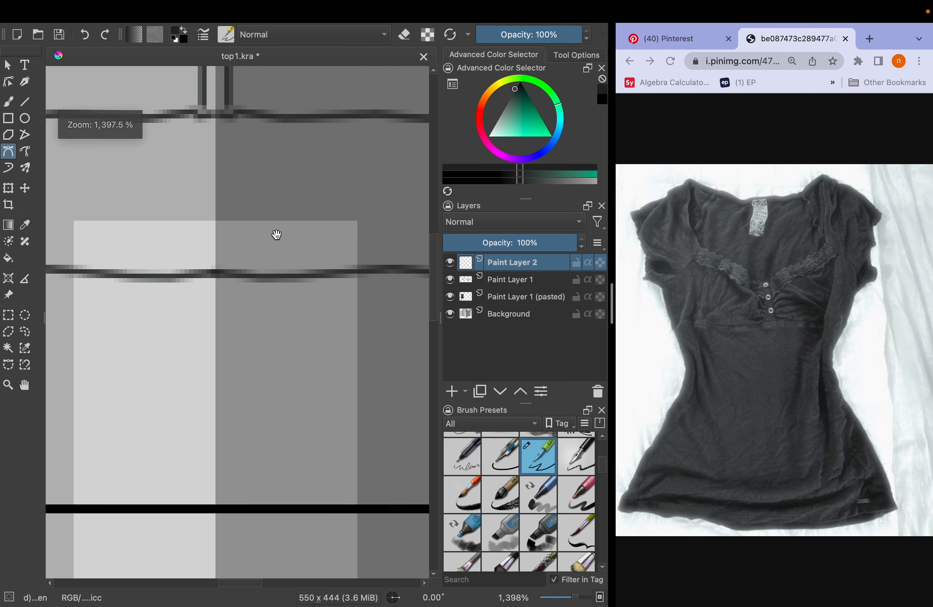
{"action": "scroll", "coordinate": [162, 255], "scroll_direction": "up", "scroll_amount": 1}
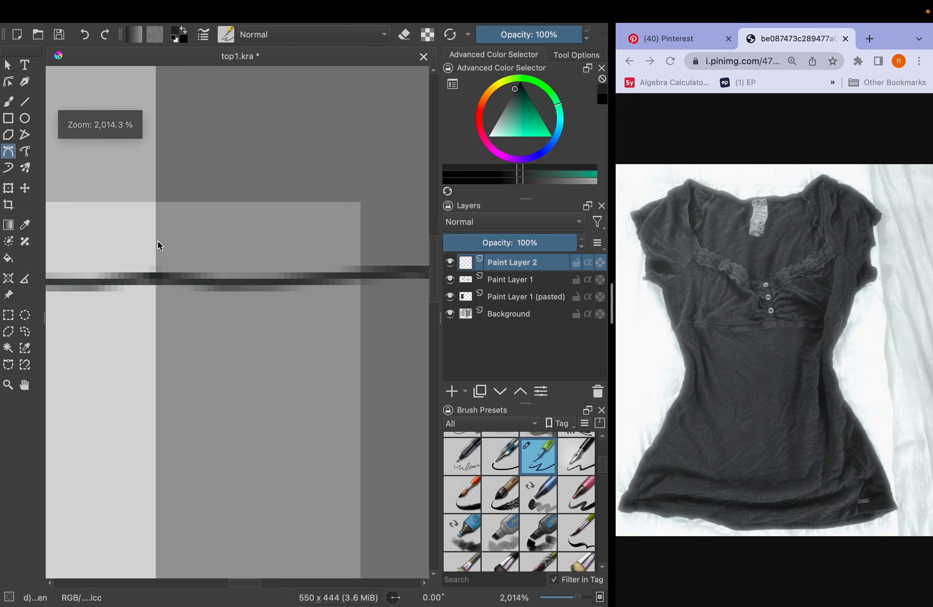
{"action": "left_click", "coordinate": [158, 241]}
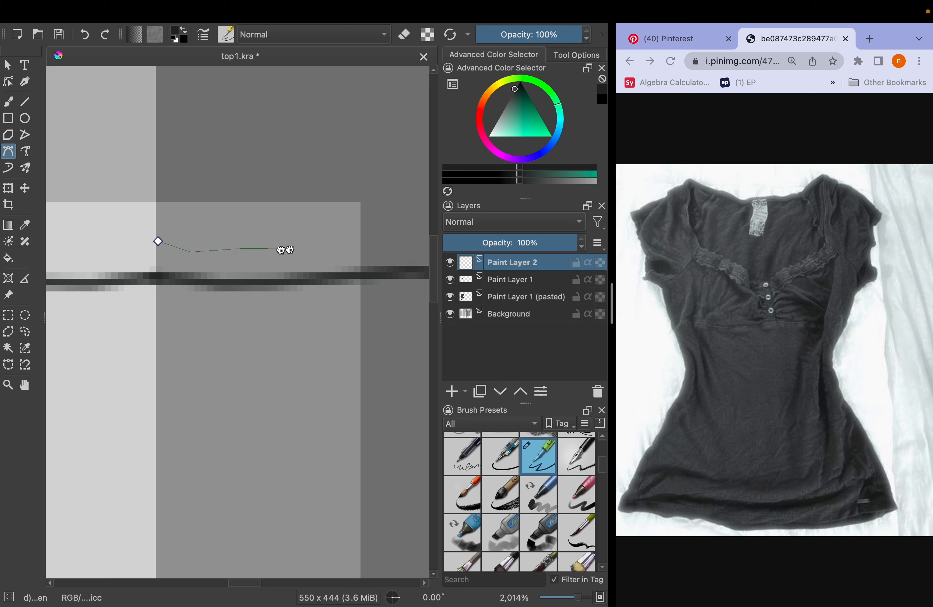
{"action": "left_click_drag", "start_coordinate": [285, 249], "coordinate": [166, 247]}
{"action": "scroll", "coordinate": [299, 237], "scroll_direction": "down", "scroll_amount": 8}
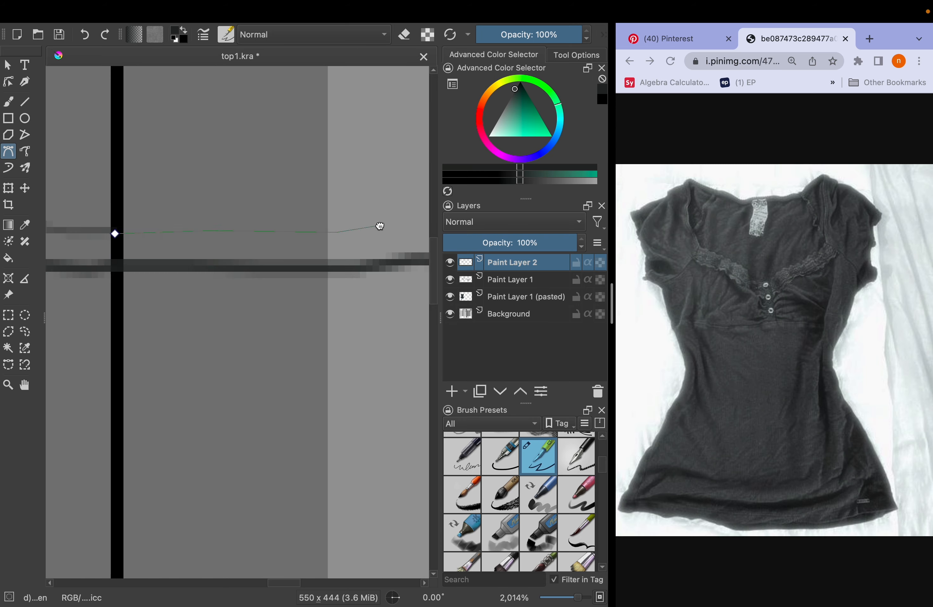
{"action": "left_click_drag", "start_coordinate": [331, 405], "coordinate": [359, 370]}
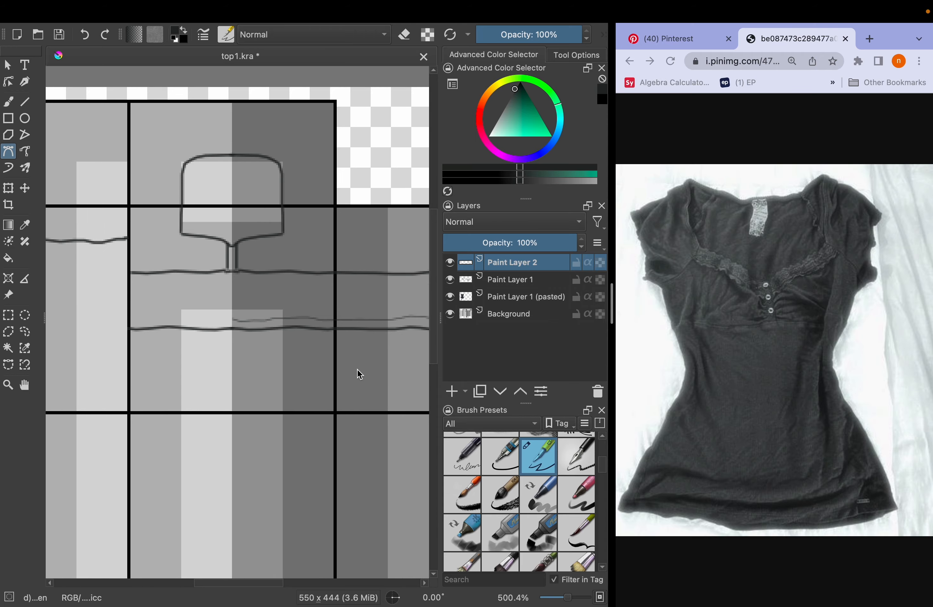
Mirror a copy of the thin lower line onto the other half of the front panel
{"action": "left_click", "coordinate": [9, 314]}
{"action": "scroll", "coordinate": [225, 303], "scroll_direction": "up", "scroll_amount": 8}
{"action": "left_click", "coordinate": [199, 340]}
{"action": "key", "text": "b"}
{"action": "scroll", "coordinate": [199, 340], "scroll_direction": "down", "scroll_amount": 3}
{"action": "key", "text": "ctrl+t"}
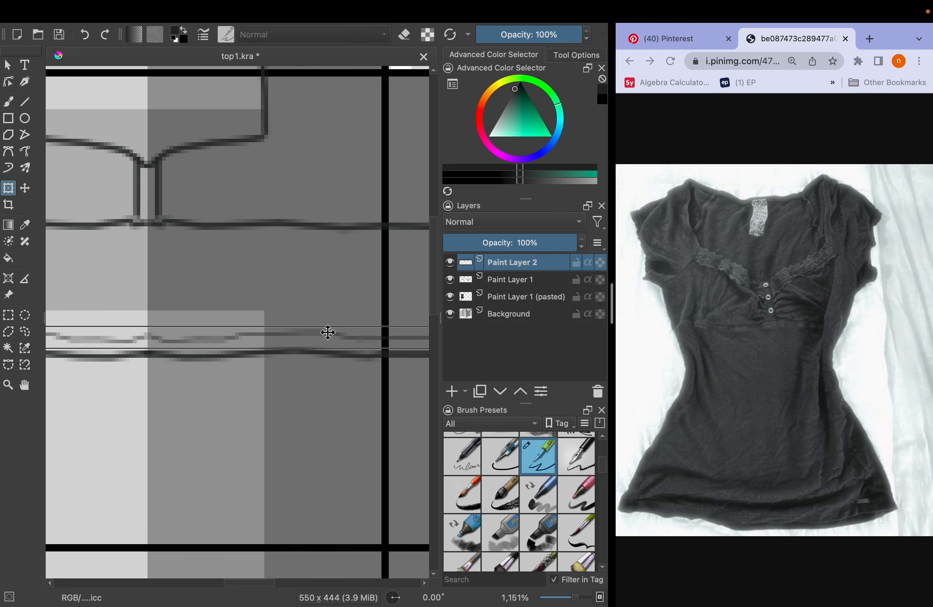
Draw thin Bezier lines parallel to the neckline edge and beside the central placket
{"action": "left_click", "coordinate": [8, 151]}
{"action": "scroll", "coordinate": [296, 258], "scroll_direction": "up", "scroll_amount": 5}
{"action": "left_click", "coordinate": [296, 258]}
{"action": "scroll", "coordinate": [214, 261], "scroll_direction": "down", "scroll_amount": 5}
{"action": "scroll", "coordinate": [214, 261], "scroll_direction": "up", "scroll_amount": 4}
{"action": "left_click", "coordinate": [184, 252]}
{"action": "left_click", "coordinate": [409, 207]}
{"action": "left_click", "coordinate": [185, 422]}
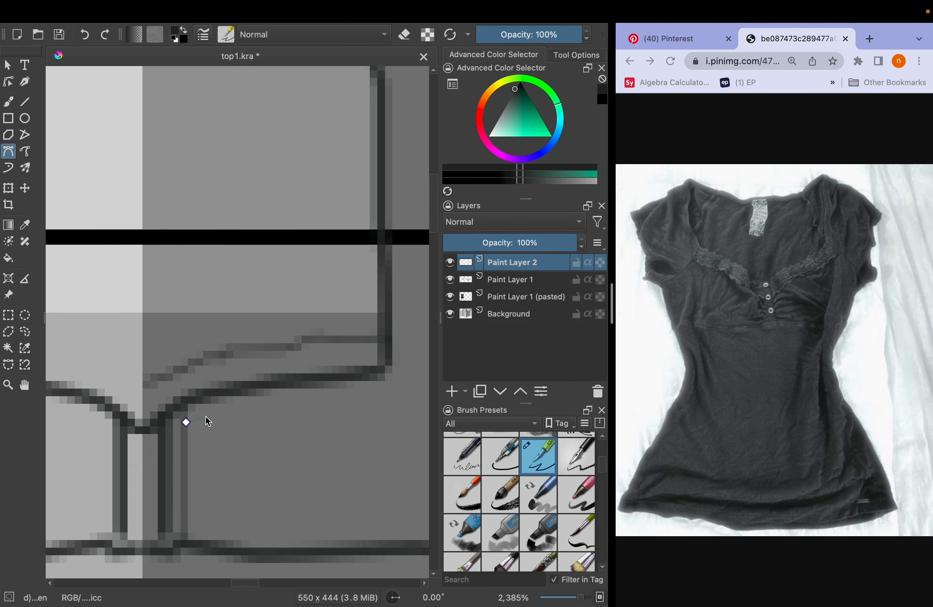
Draw a thin parallel Bezier line just below the underbust line up to the side panel's edge, and save the document
{"action": "double_click", "coordinate": [328, 351]}
{"action": "left_click", "coordinate": [390, 408]}
{"action": "double_click", "coordinate": [125, 139]}
{"action": "scroll", "coordinate": [221, 295], "scroll_direction": "down", "scroll_amount": 3}
{"action": "left_click", "coordinate": [80, 281]}
{"action": "double_click", "coordinate": [219, 270]}
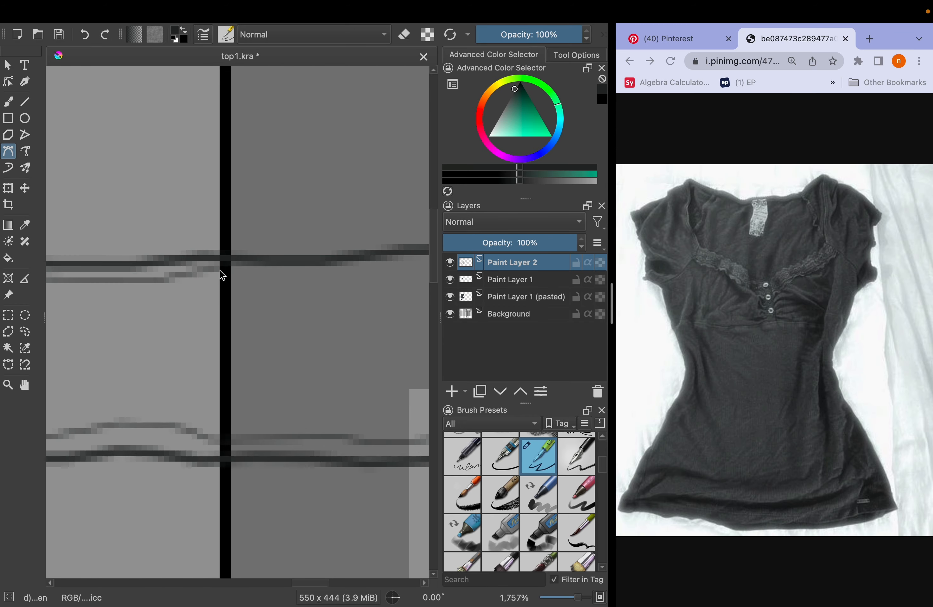
{"action": "scroll", "coordinate": [220, 270], "scroll_direction": "down", "scroll_amount": 5}
{"action": "key", "text": "super+s"}
Rename Paint Layer 1 as "outline 1" and Paint Layer 2 as "outinline2"
{"action": "left_click", "coordinate": [8, 101]}
{"action": "left_click", "coordinate": [512, 279]}
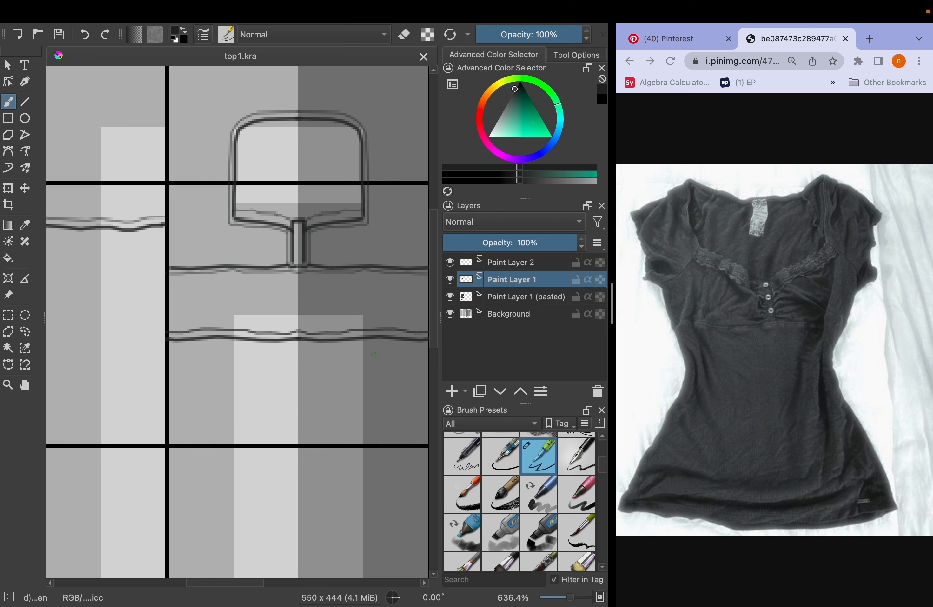
{"action": "scroll", "coordinate": [374, 354], "scroll_direction": "down", "scroll_amount": 2}
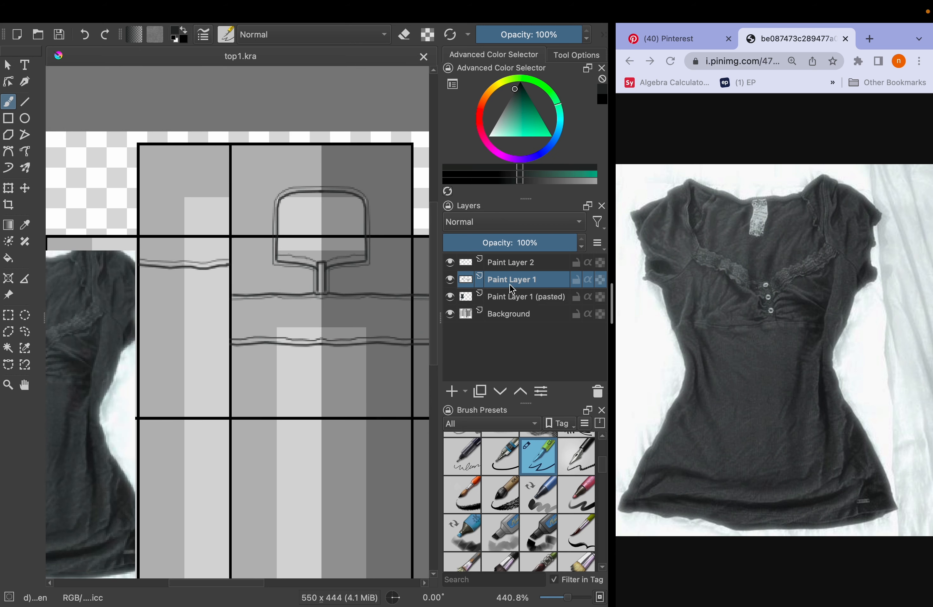
{"action": "scroll", "coordinate": [253, 277], "scroll_direction": "down", "scroll_amount": 1}
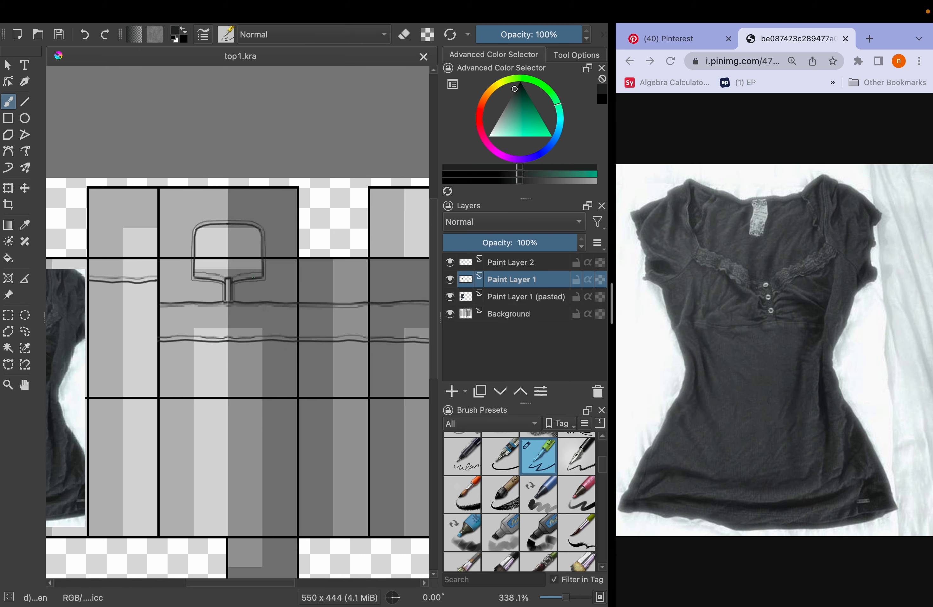
{"action": "double_click", "coordinate": [513, 282]}
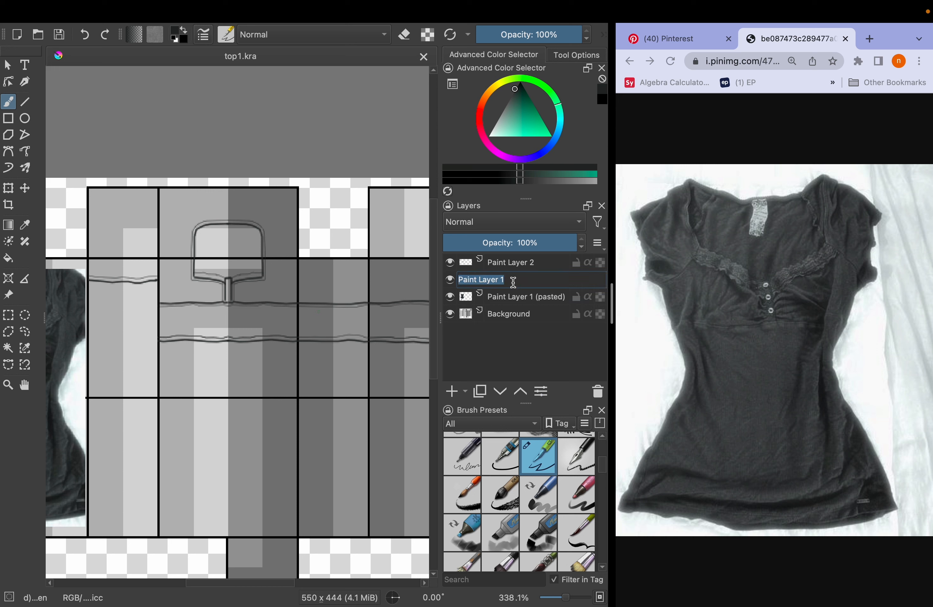
{"action": "type", "text": "outline"}
{"action": "key", "text": "Return"}
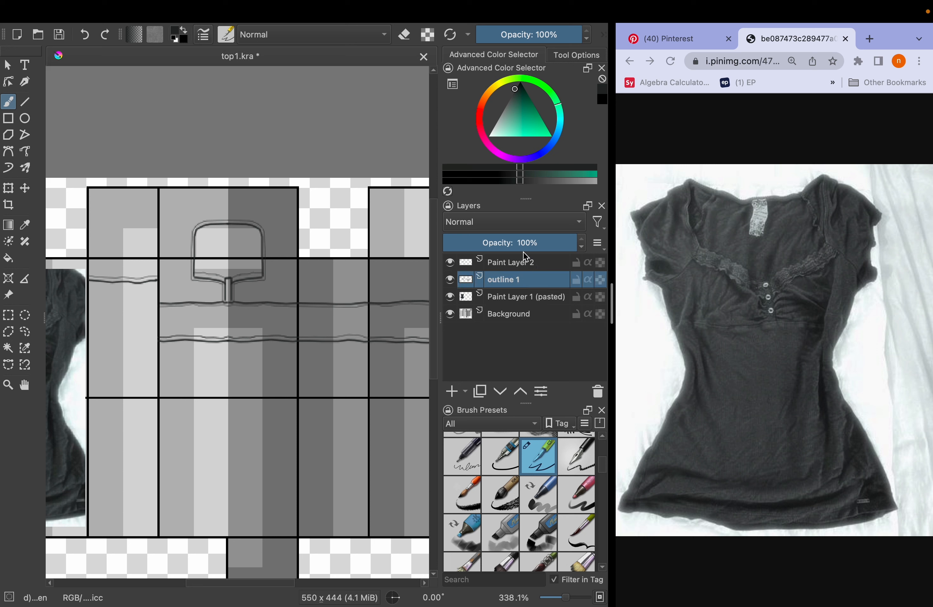
{"action": "double_click", "coordinate": [519, 259]}
{"action": "type", "text": "outinline"}
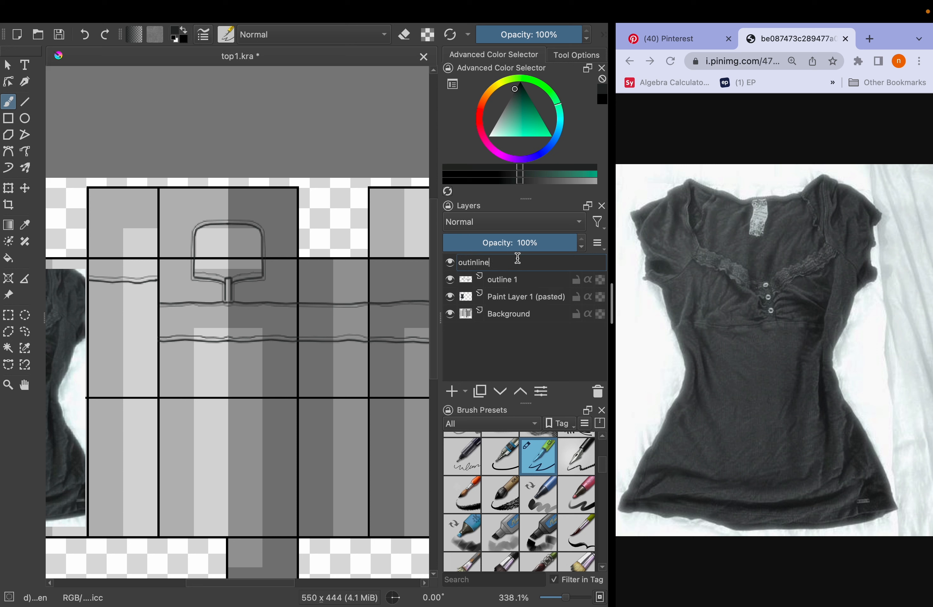
{"action": "key", "text": "Return"}
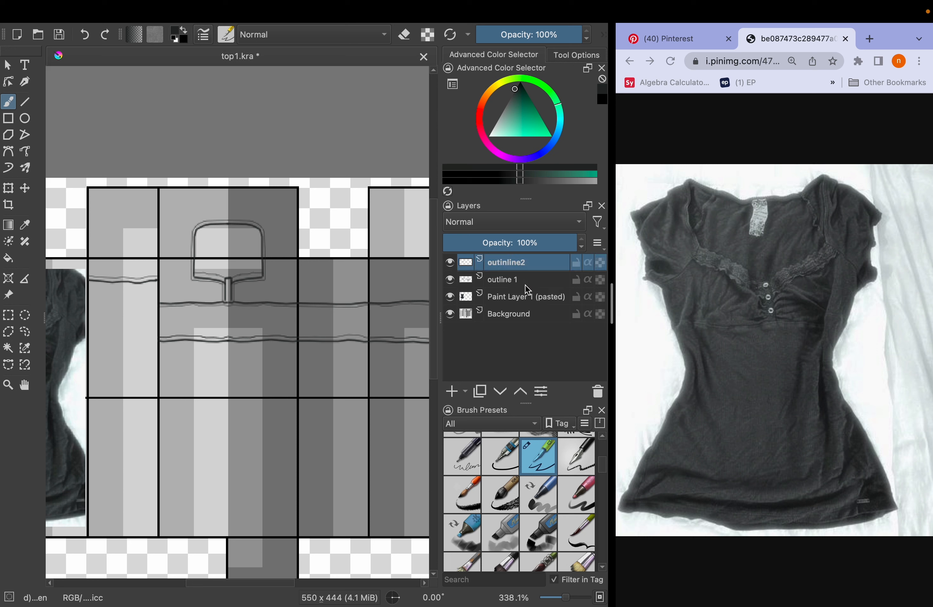
Give both outline layers a purple colour label and Paint Layer 1 (pasted) a brown one
{"action": "left_click", "coordinate": [527, 284], "text": "shift"}
{"action": "right_click", "coordinate": [527, 284]}
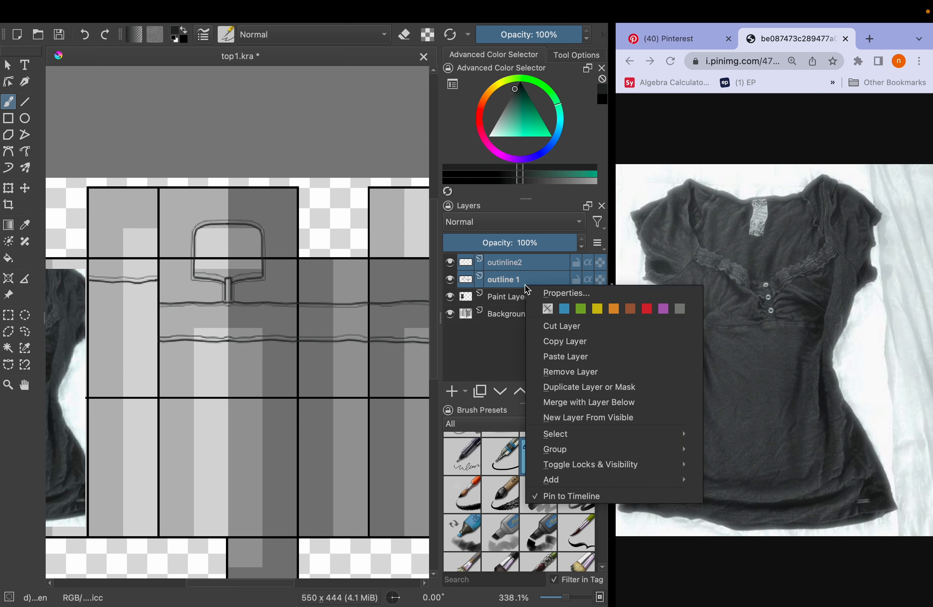
{"action": "left_click", "coordinate": [500, 340]}
{"action": "left_click", "coordinate": [530, 308]}
{"action": "right_click", "coordinate": [525, 302]}
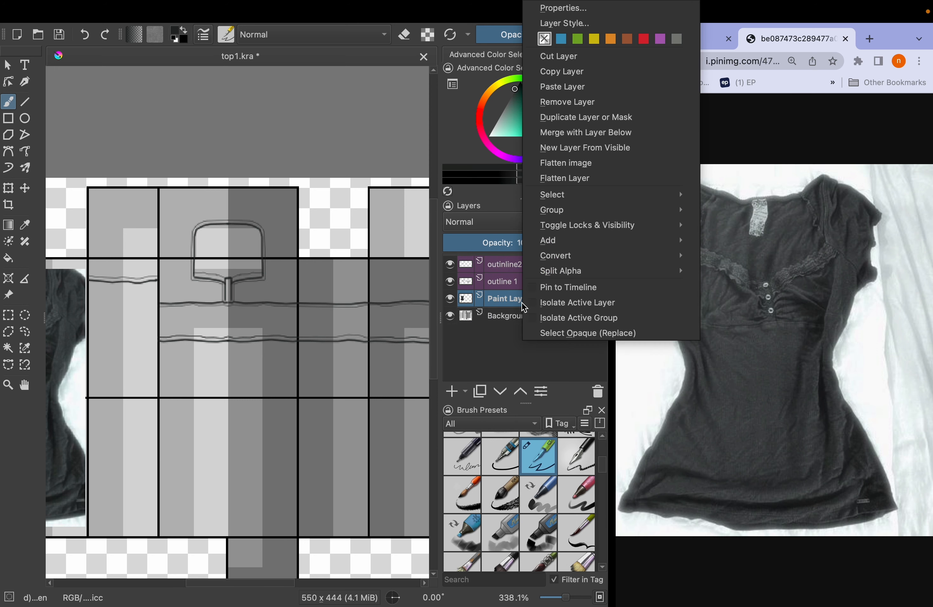
{"action": "left_click", "coordinate": [634, 40]}
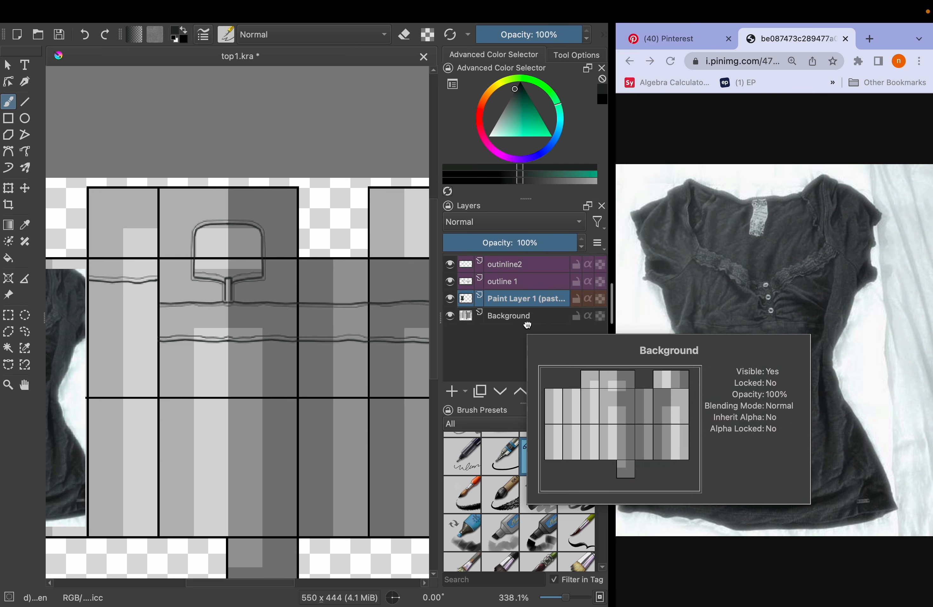
Add a paint layer directly above Background and start a polygonal selection along the top's lower line from the front centre across the side panels
{"action": "left_click", "coordinate": [453, 391]}
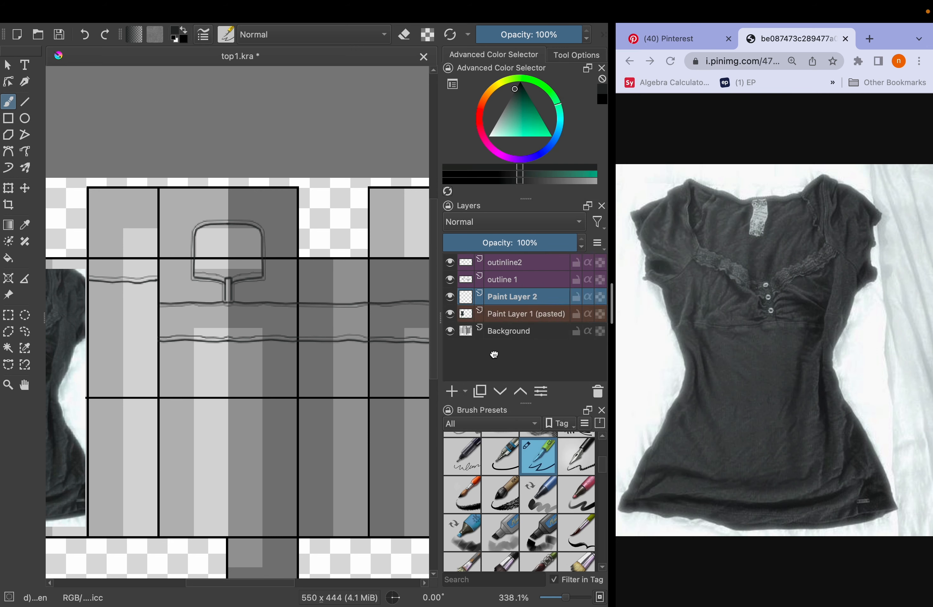
{"action": "left_click_drag", "start_coordinate": [500, 298], "coordinate": [501, 325]}
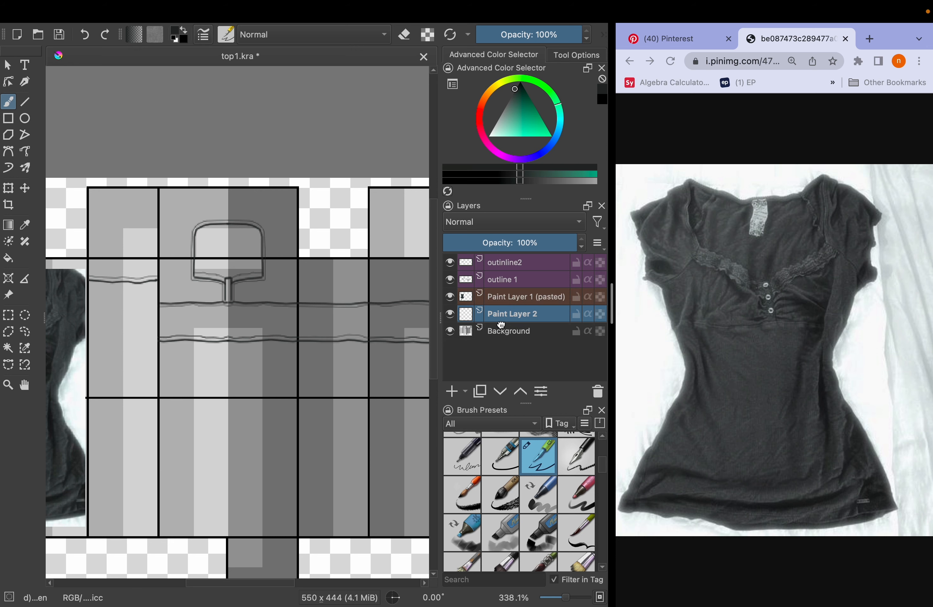
{"action": "scroll", "coordinate": [274, 329], "scroll_direction": "up", "scroll_amount": 5}
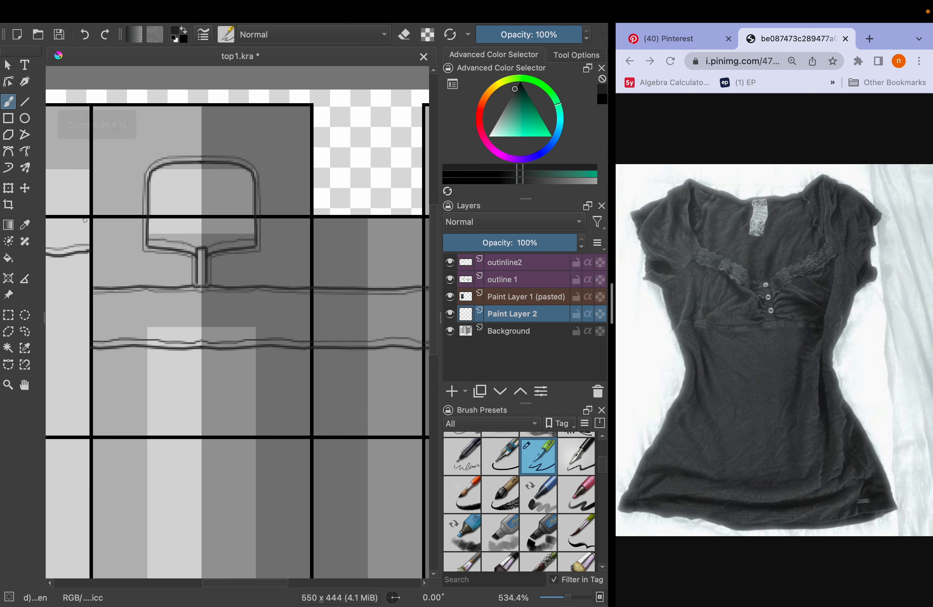
{"action": "left_click", "coordinate": [8, 331]}
{"action": "scroll", "coordinate": [118, 353], "scroll_direction": "up", "scroll_amount": 4}
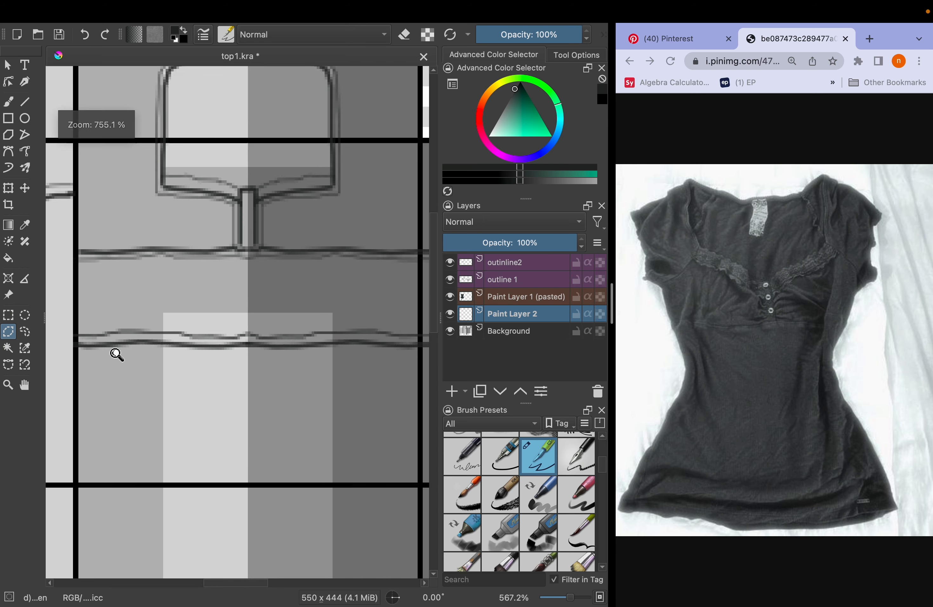
{"action": "scroll", "coordinate": [120, 349], "scroll_direction": "right", "scroll_amount": 5}
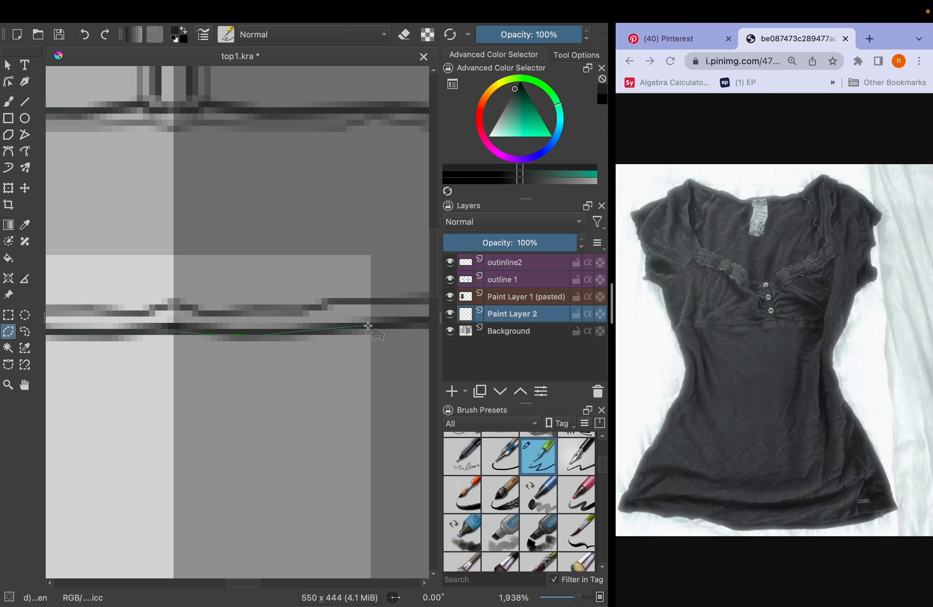
{"action": "scroll", "coordinate": [370, 329], "scroll_direction": "right", "scroll_amount": 5}
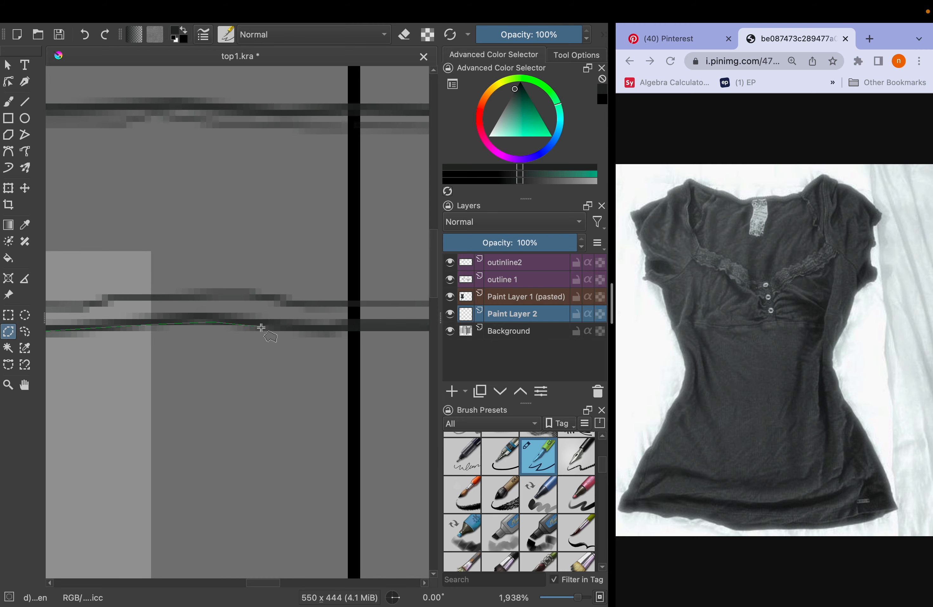
{"action": "scroll", "coordinate": [361, 330], "scroll_direction": "right", "scroll_amount": 4}
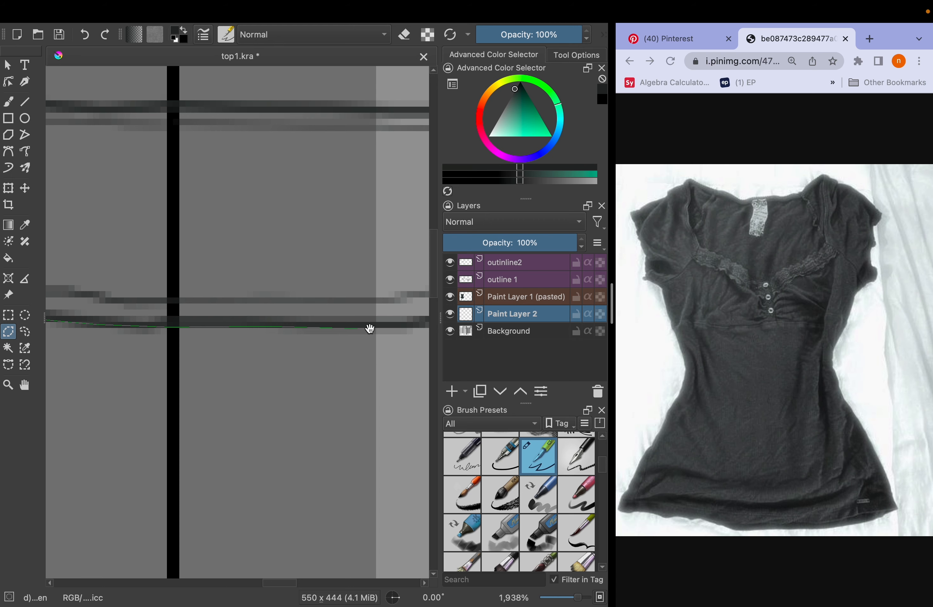
{"action": "scroll", "coordinate": [370, 329], "scroll_direction": "right", "scroll_amount": 3}
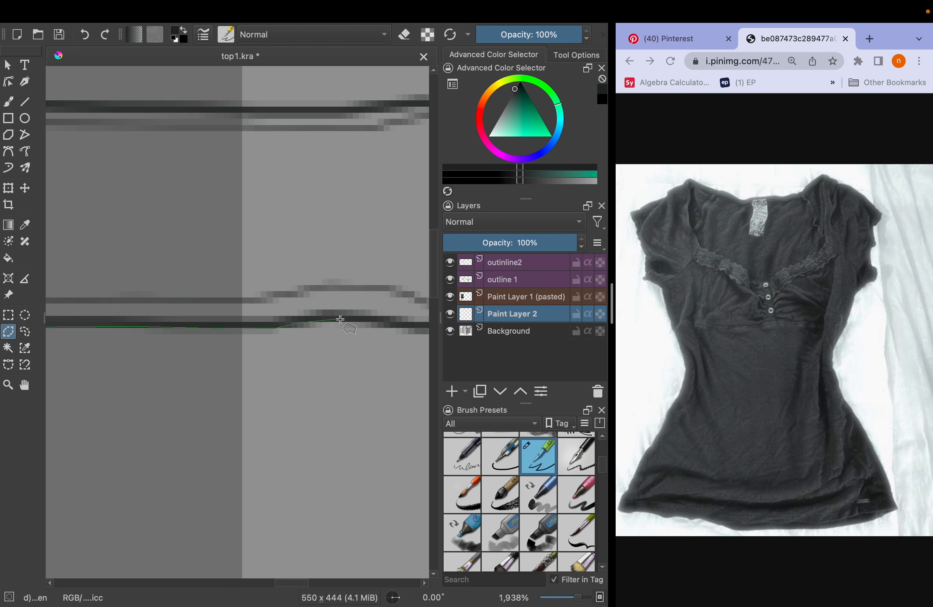
Close the polygonal selection along the panel tops, neckline and placket, and fill it with the dark shirt colour
{"action": "left_click_drag", "start_coordinate": [400, 326], "coordinate": [412, 180]}
{"action": "left_click", "coordinate": [361, 318]}
{"action": "left_click", "coordinate": [88, 126]}
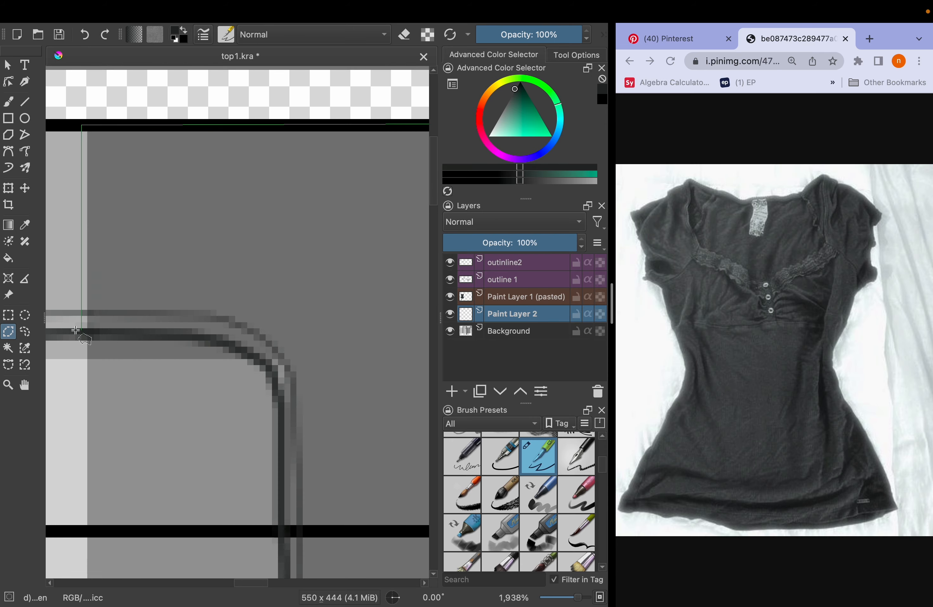
{"action": "left_click_drag", "start_coordinate": [76, 325], "coordinate": [142, 163]}
{"action": "left_click", "coordinate": [325, 208]}
{"action": "left_click", "coordinate": [346, 259]}
{"action": "left_click", "coordinate": [346, 372]}
{"action": "left_click", "coordinate": [351, 465]}
{"action": "left_click_drag", "start_coordinate": [350, 465], "coordinate": [403, 347]}
{"action": "scroll", "coordinate": [246, 438], "scroll_direction": "down", "scroll_amount": 3}
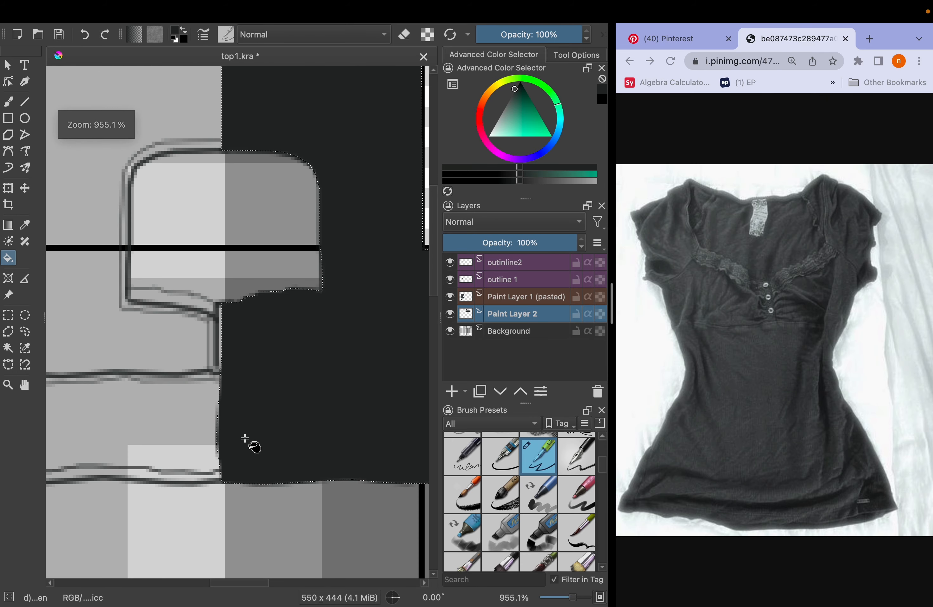
Clear the selection, cover the other front half and the sleeve panel beside it with the same dark colour, and save
{"action": "key", "text": "super+r"}
{"action": "left_click", "coordinate": [267, 353]}
{"action": "left_click_drag", "start_coordinate": [265, 352], "coordinate": [223, 294]}
{"action": "left_click", "coordinate": [245, 197]}
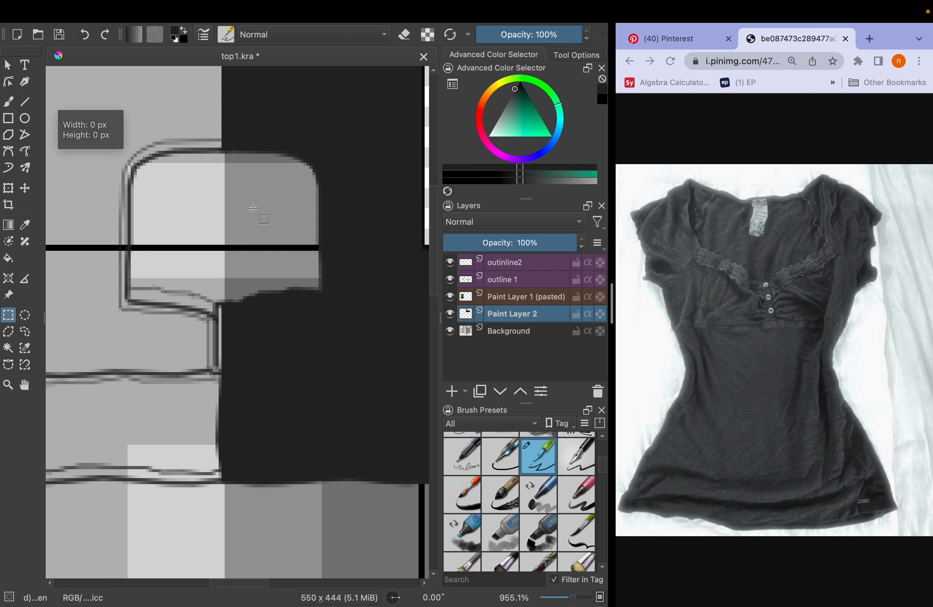
{"action": "scroll", "coordinate": [251, 208], "scroll_direction": "down", "scroll_amount": 4}
{"action": "scroll", "coordinate": [251, 209], "scroll_direction": "up", "scroll_amount": 4}
{"action": "left_click_drag", "start_coordinate": [153, 144], "coordinate": [235, 206]}
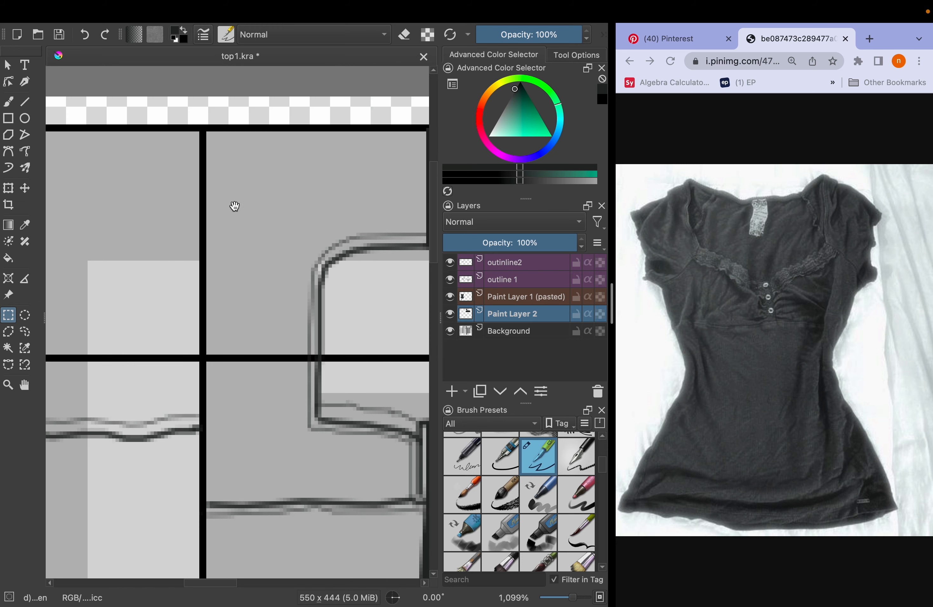
{"action": "left_click", "coordinate": [323, 477]}
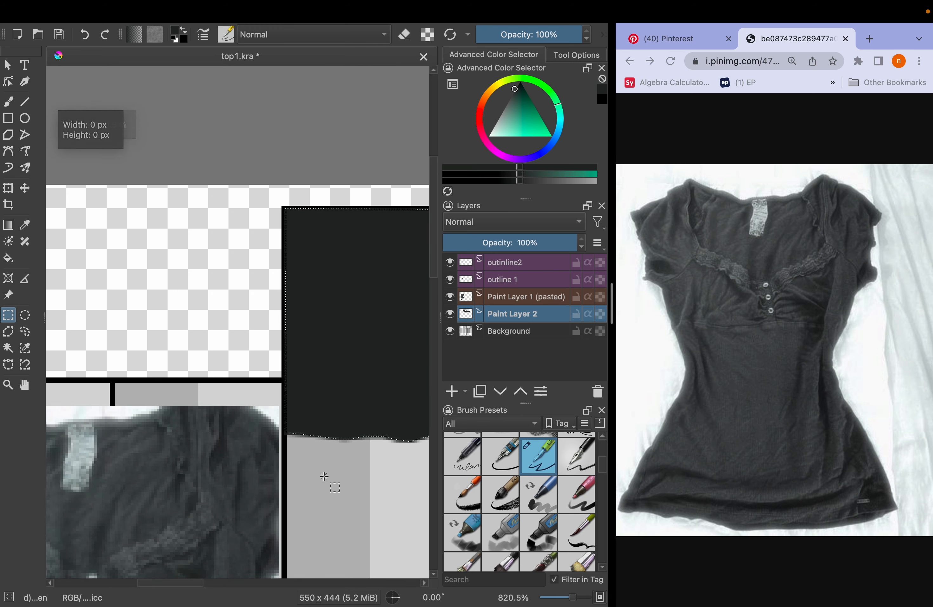
{"action": "scroll", "coordinate": [323, 477], "scroll_direction": "down", "scroll_amount": 3}
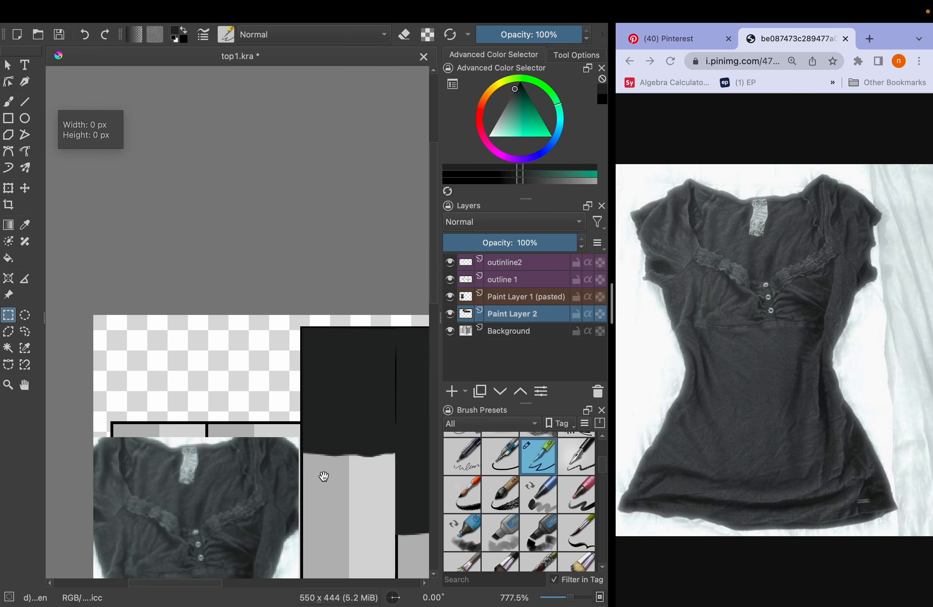
{"action": "left_click_drag", "start_coordinate": [322, 477], "coordinate": [144, 390]}
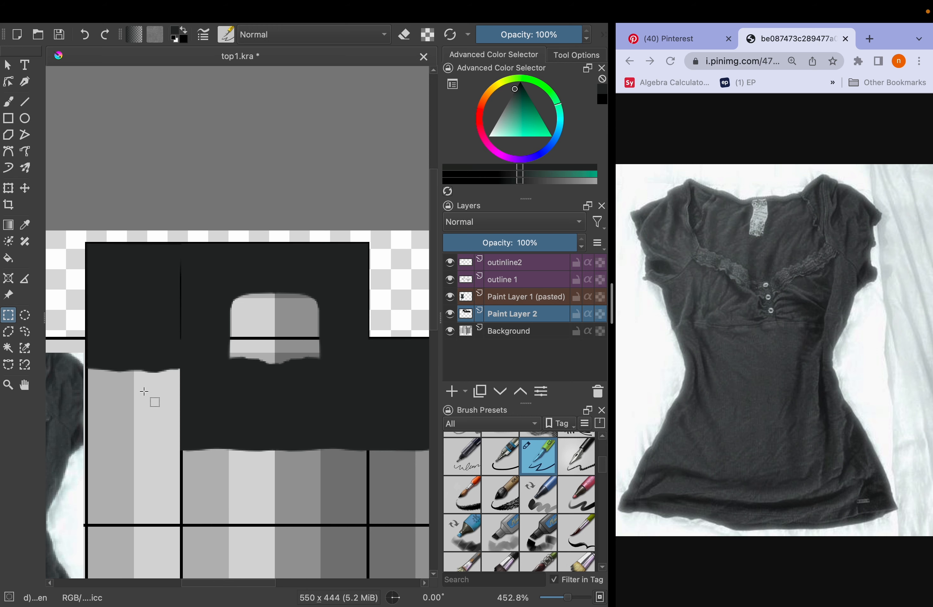
{"action": "key", "text": "ctrl+s"}
Select the black grid lines on the Background layer, copy them to a new layer and move it above all other layers
{"action": "left_click", "coordinate": [510, 331]}
{"action": "scroll", "coordinate": [294, 443], "scroll_direction": "up", "scroll_amount": 3}
{"action": "left_click_drag", "start_coordinate": [294, 443], "coordinate": [413, 336]}
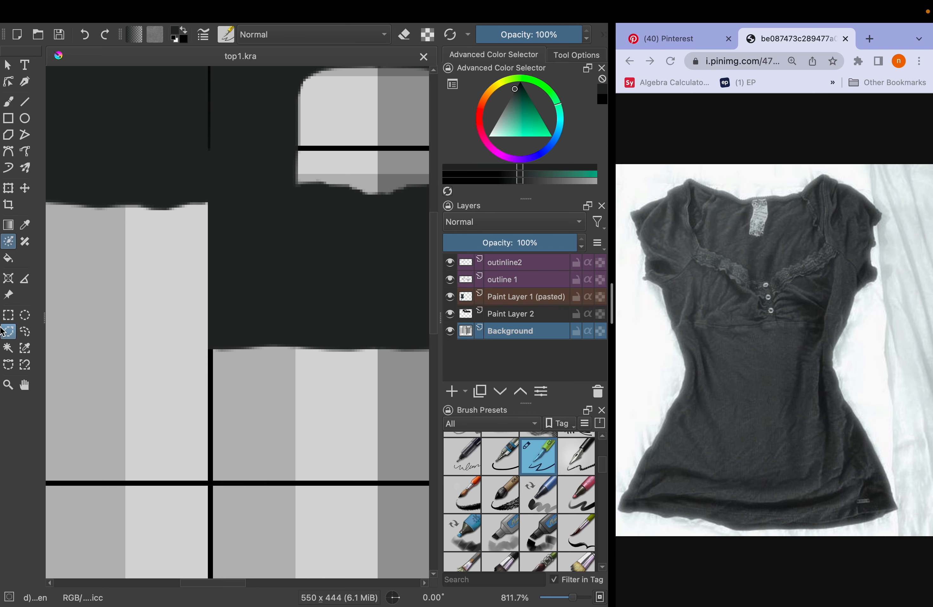
{"action": "left_click", "coordinate": [9, 347]}
{"action": "left_click", "coordinate": [208, 364]}
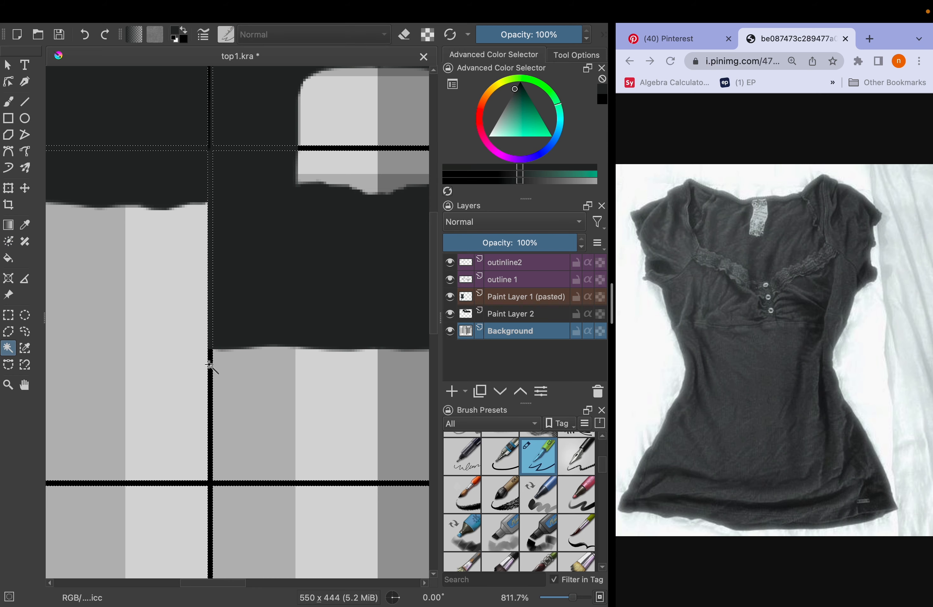
{"action": "key", "text": "ctrl+c"}
{"action": "key", "text": "ctrl+v"}
{"action": "right_click", "coordinate": [520, 339]}
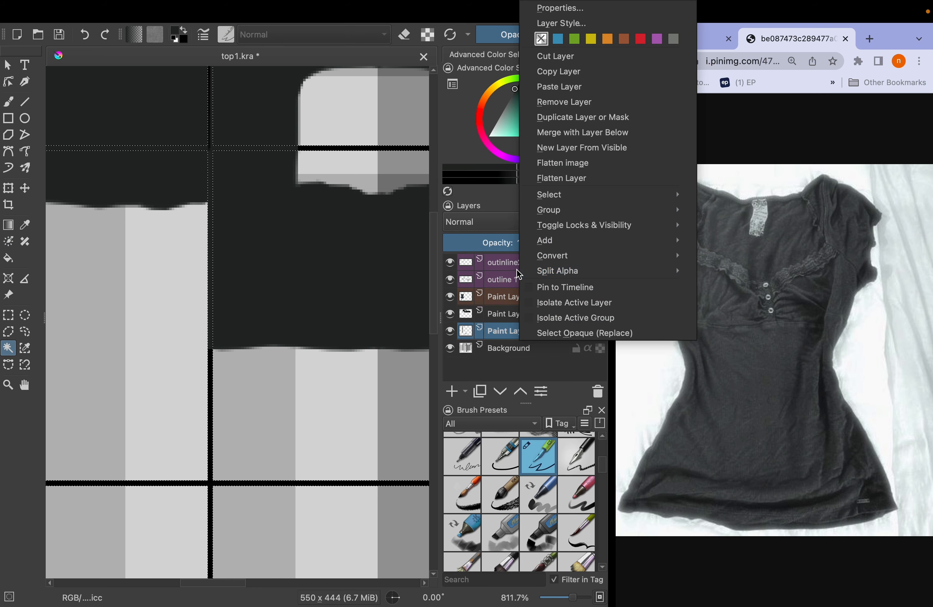
{"action": "left_click", "coordinate": [516, 318]}
{"action": "left_click_drag", "start_coordinate": [528, 339], "coordinate": [530, 260]}
Make outinline2 the active layer and clear the selection on the canvas
{"action": "left_click", "coordinate": [517, 284]}
{"action": "left_click", "coordinate": [347, 308]}
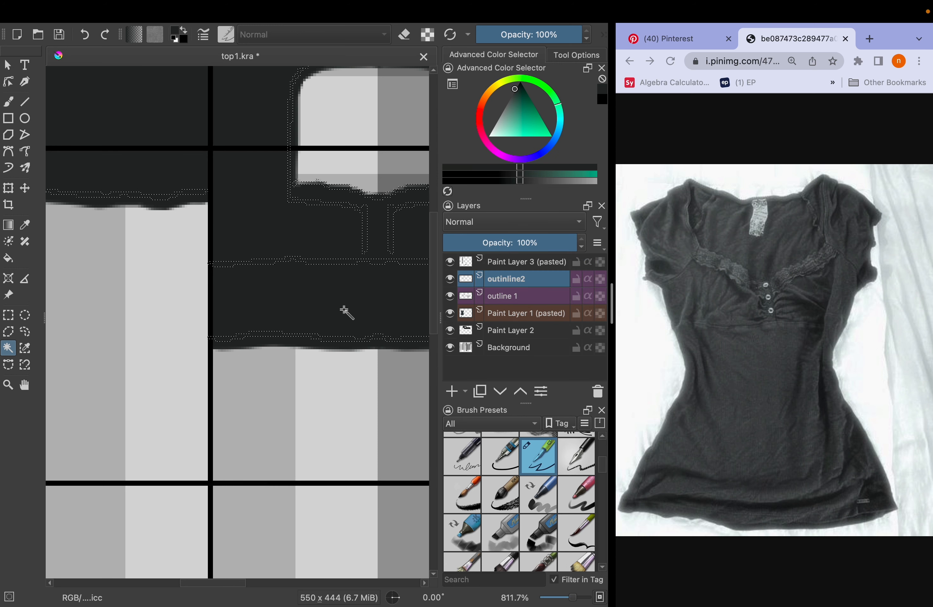
{"action": "key", "text": "ctrl+r"}
{"action": "left_click", "coordinate": [333, 376]}
{"action": "scroll", "coordinate": [333, 376], "scroll_direction": "down", "scroll_amount": 3}
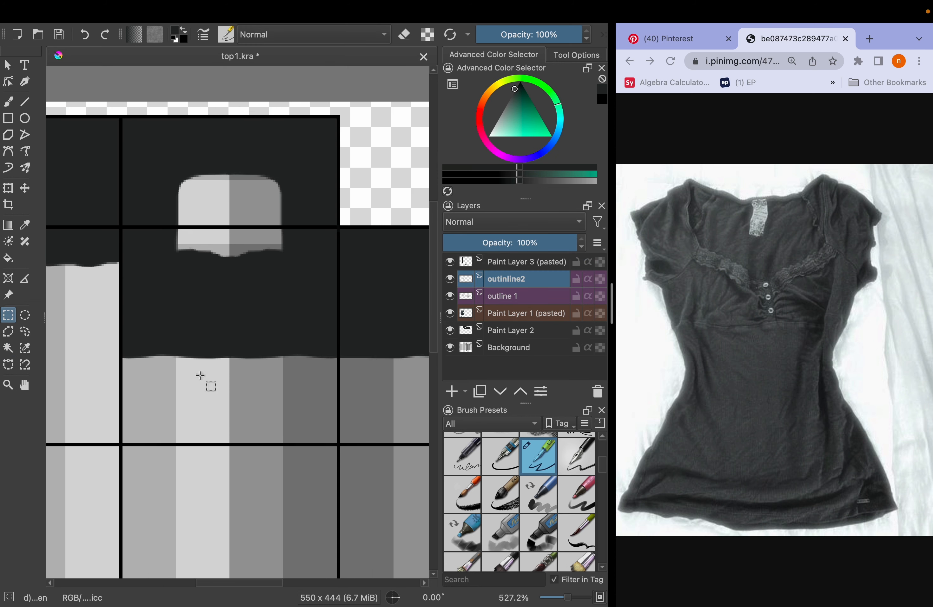
Move Paint Layer 2 above Paint Layer 1 (pasted) in the layer stack
{"action": "left_click", "coordinate": [524, 296]}
{"action": "left_click", "coordinate": [526, 280], "text": "ctrl"}
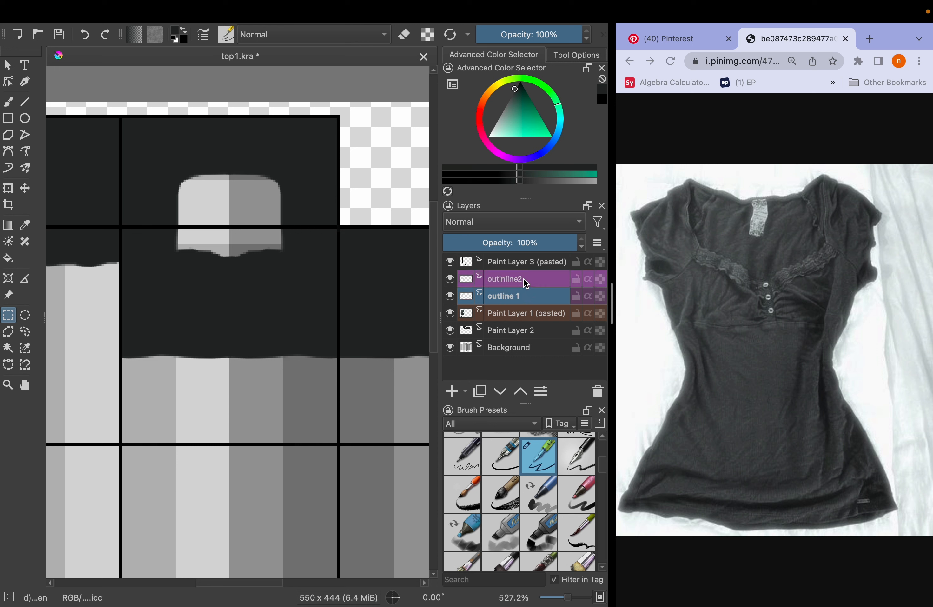
{"action": "left_click_drag", "start_coordinate": [487, 335], "coordinate": [506, 311]}
Set the blending mode of both outline layers, outinline2 and outline 1, to Multiply
{"action": "left_click", "coordinate": [530, 296]}
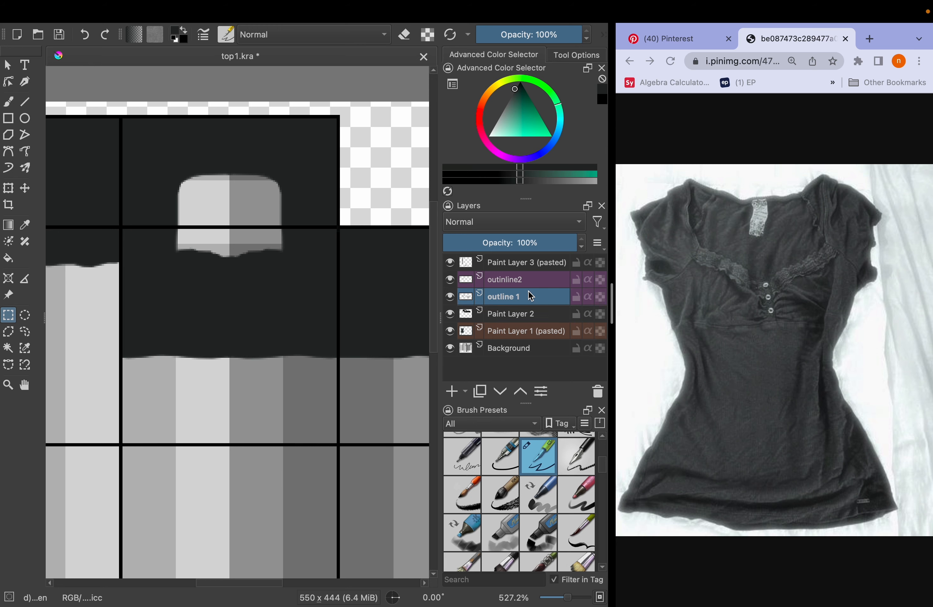
{"action": "left_click", "coordinate": [520, 278], "text": "ctrl"}
{"action": "left_click", "coordinate": [488, 222]}
{"action": "left_click", "coordinate": [489, 209]}
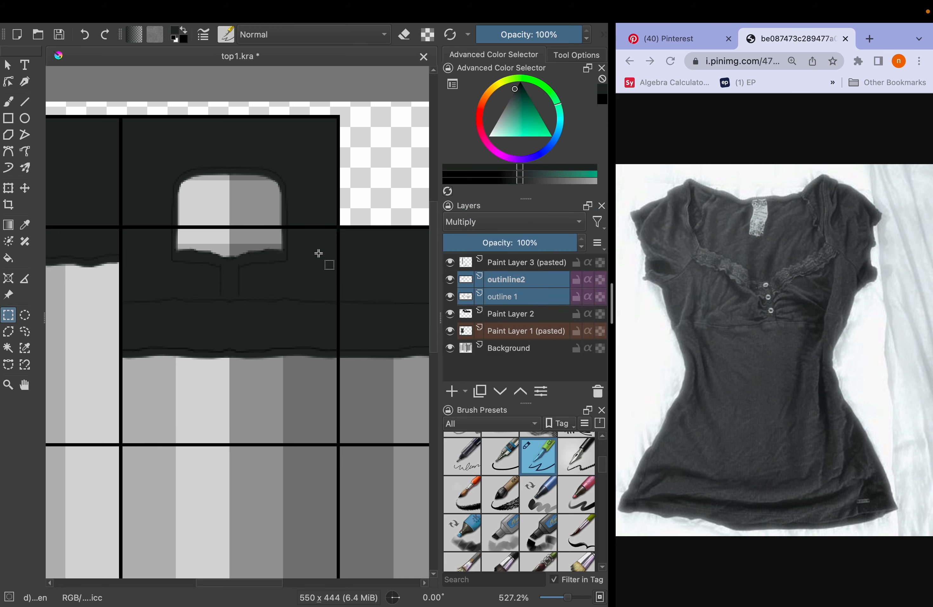
{"action": "scroll", "coordinate": [208, 284], "scroll_direction": "up", "scroll_amount": 5}
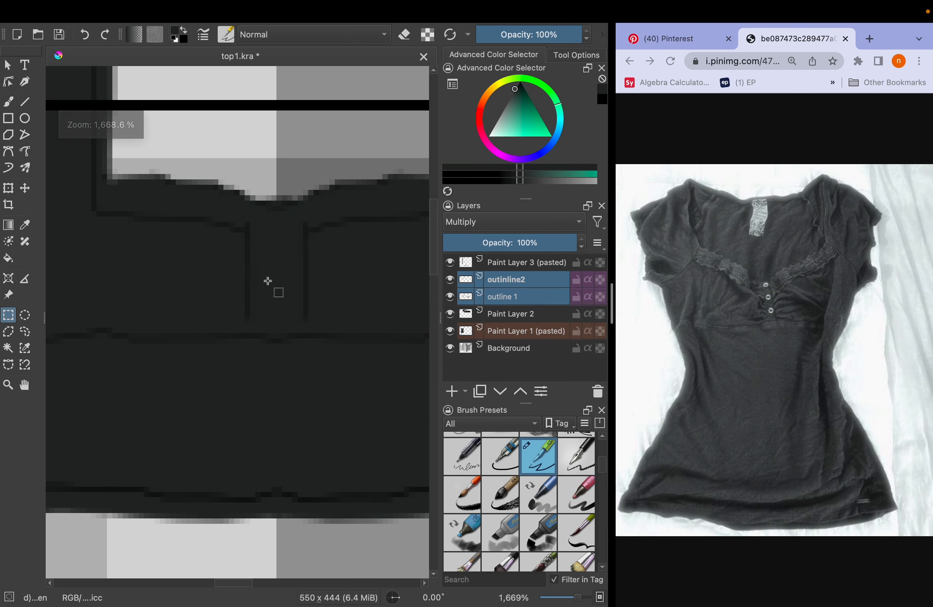
{"action": "left_click", "coordinate": [506, 296]}
{"action": "left_click", "coordinate": [505, 224]}
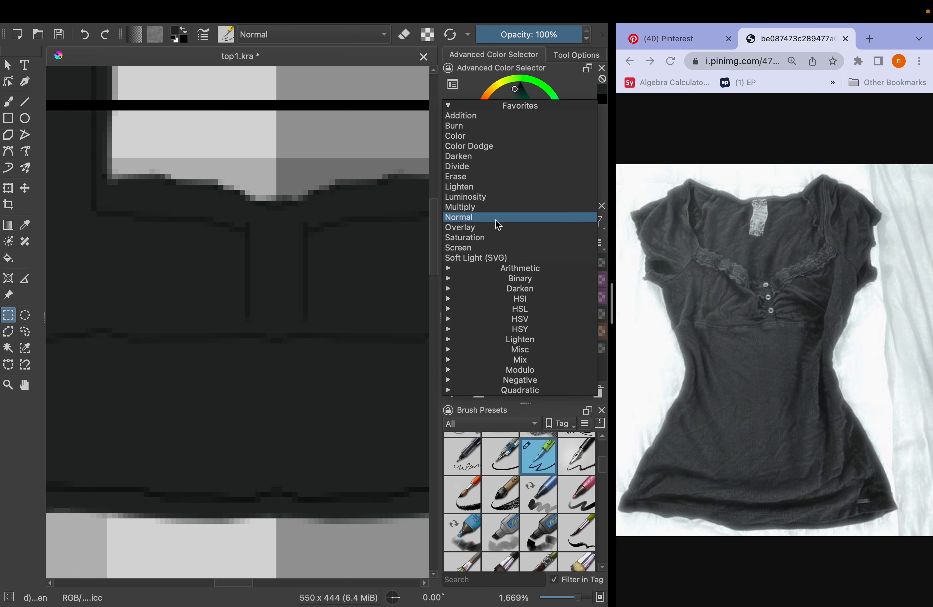
{"action": "left_click", "coordinate": [488, 207]}
{"action": "scroll", "coordinate": [333, 276], "scroll_direction": "down", "scroll_amount": 6}
{"action": "left_click_drag", "start_coordinate": [331, 276], "coordinate": [193, 284]}
{"action": "scroll", "coordinate": [192, 284], "scroll_direction": "up", "scroll_amount": 3}
Put Paint Layer 2 into a clipping group and set the group's Mask Layer to Multiply blending
{"action": "left_click", "coordinate": [504, 315]}
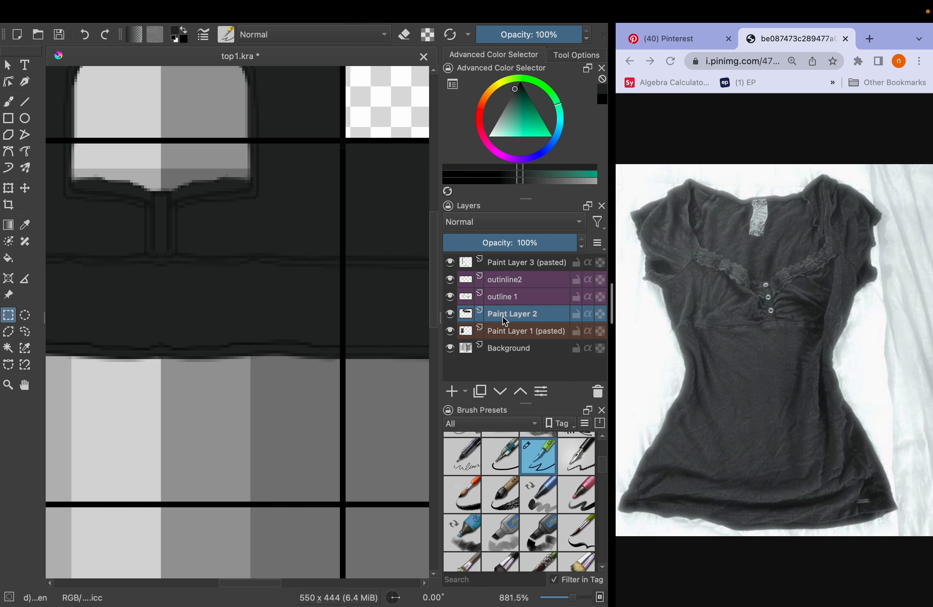
{"action": "key", "text": "ctrl+shift+g"}
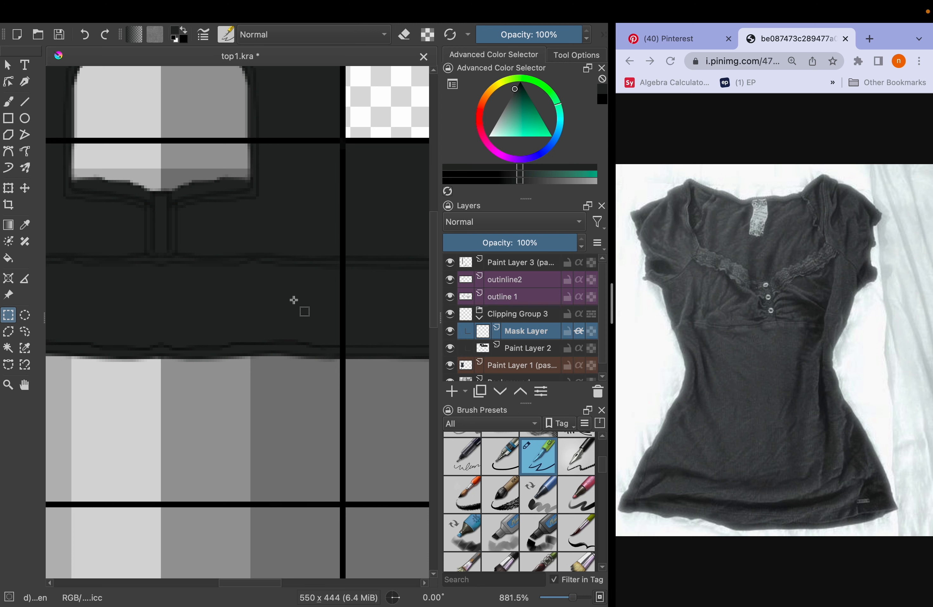
{"action": "scroll", "coordinate": [293, 300], "scroll_direction": "down", "scroll_amount": 3}
{"action": "left_click_drag", "start_coordinate": [298, 302], "coordinate": [317, 298]}
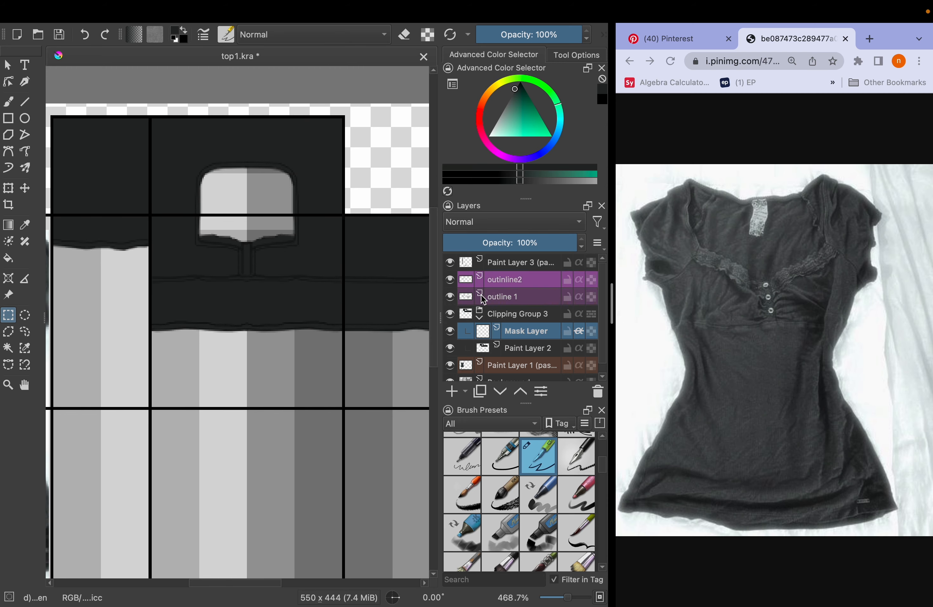
{"action": "scroll", "coordinate": [191, 289], "scroll_direction": "up", "scroll_amount": 2}
{"action": "mouse_move", "coordinate": [182, 292]}
{"action": "left_mouse_down"}
{"action": "mouse_move", "coordinate": [148, 293]}
{"action": "mouse_move", "coordinate": [267, 268]}
{"action": "mouse_move", "coordinate": [185, 258]}
{"action": "left_mouse_up"}
{"action": "key", "text": "b"}
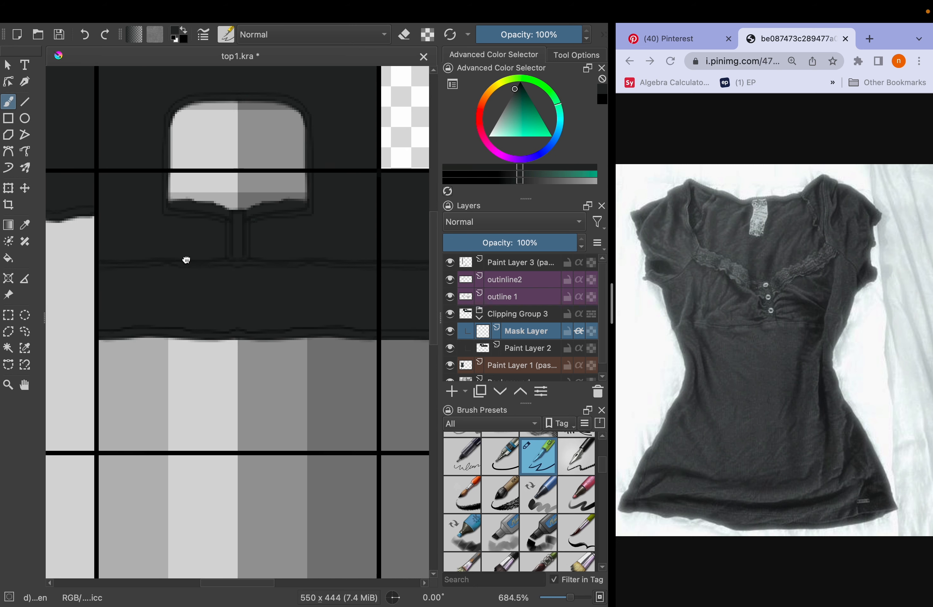
{"action": "scroll", "coordinate": [359, 223], "scroll_direction": "down", "scroll_amount": 1}
{"action": "left_click", "coordinate": [513, 221]}
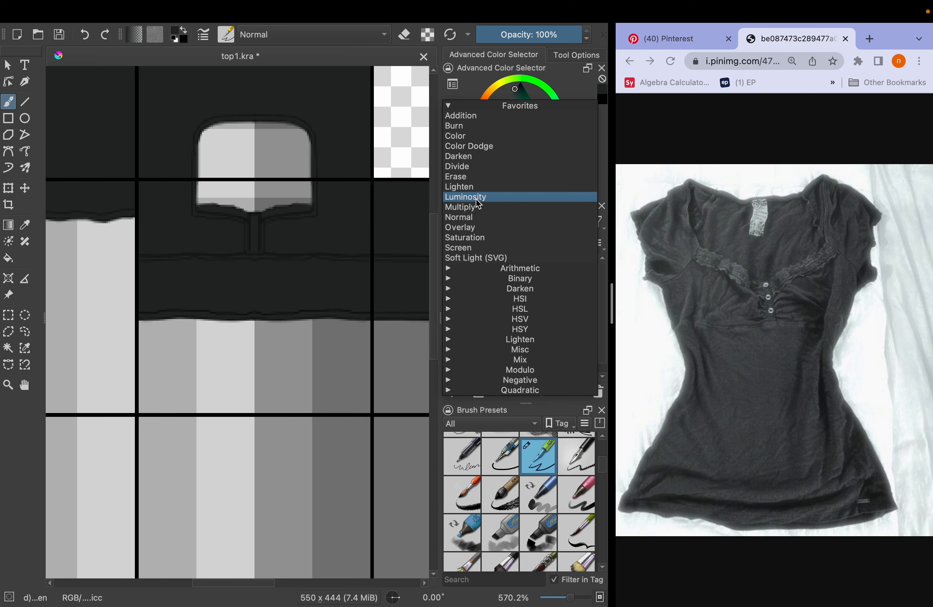
{"action": "left_click", "coordinate": [465, 209]}
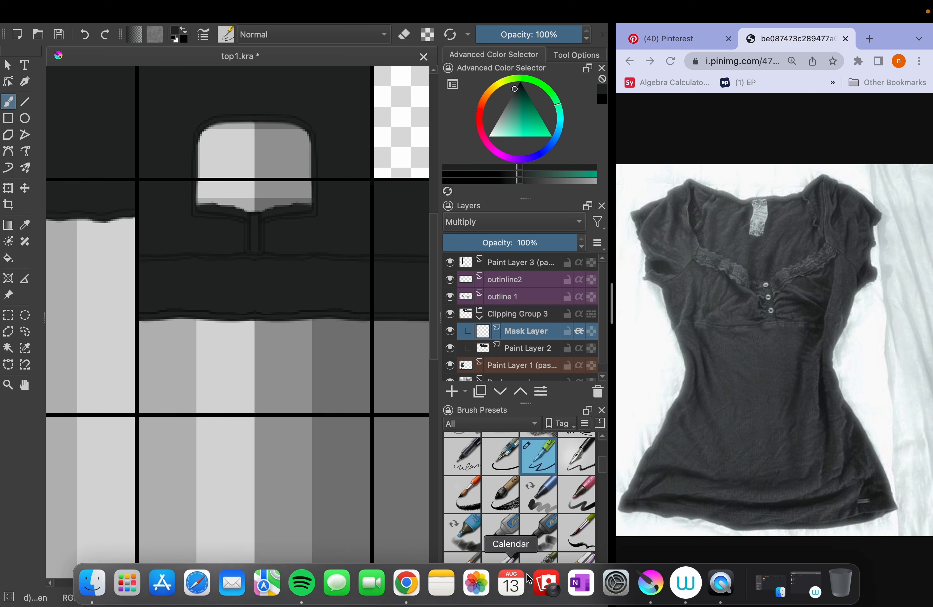
Choose the soft airbrush preset and reduce its size from 600 px to a few pixels for fine shading
{"action": "scroll", "coordinate": [588, 532], "scroll_direction": "up", "scroll_amount": 3}
{"action": "left_click", "coordinate": [575, 453]}
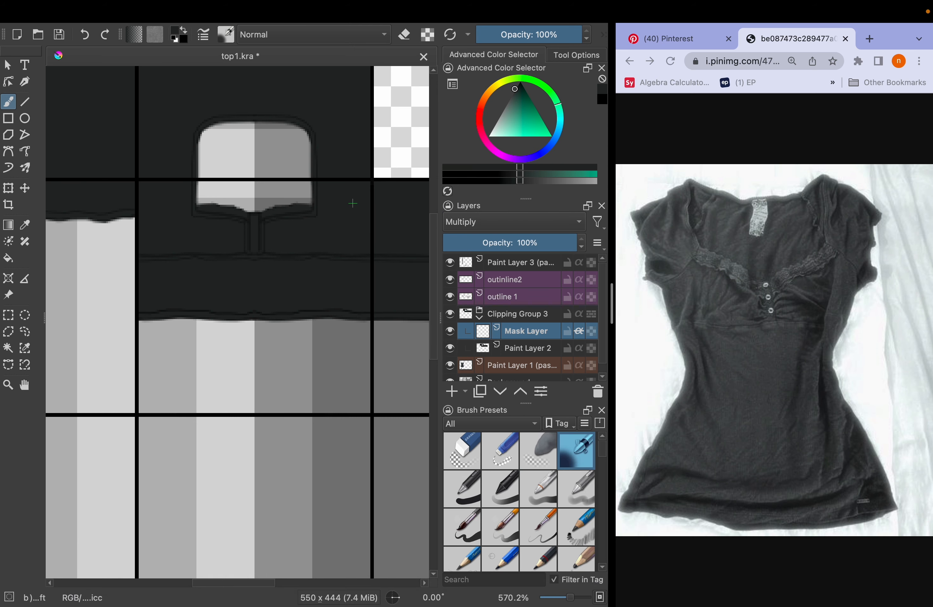
{"action": "mouse_move", "coordinate": [509, 5]}
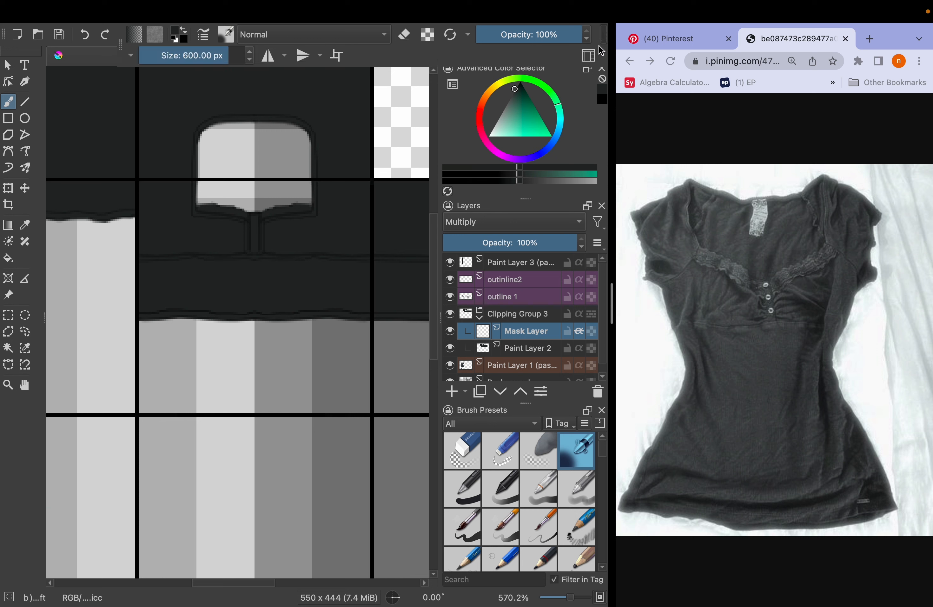
{"action": "left_click_drag", "start_coordinate": [208, 56], "coordinate": [161, 58]}
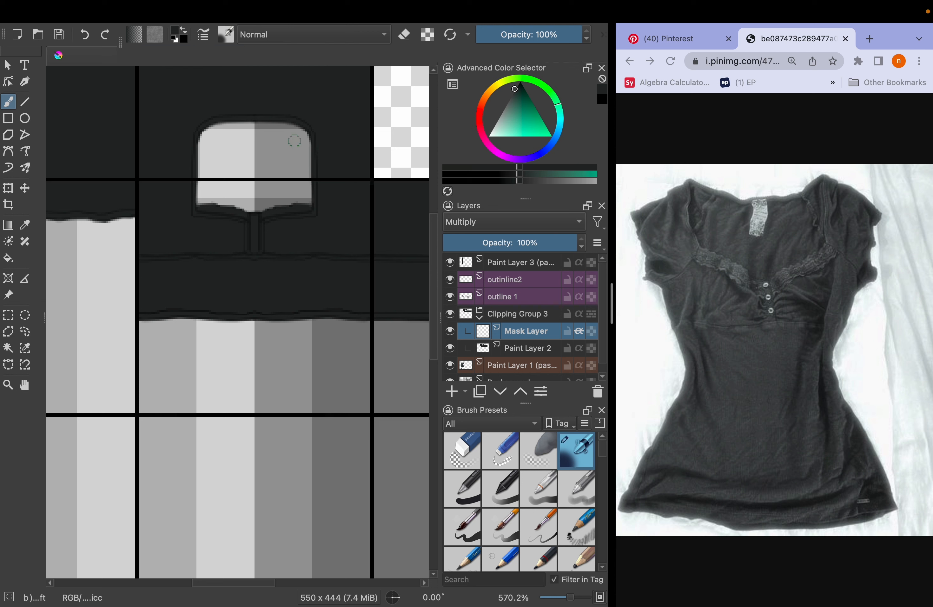
{"action": "key", "text": "bracketright"}
{"action": "key", "text": "bracketright"}
{"action": "key", "text": "bracketright"}
{"action": "key", "text": "bracketright"}
{"action": "key", "text": "bracketright"}
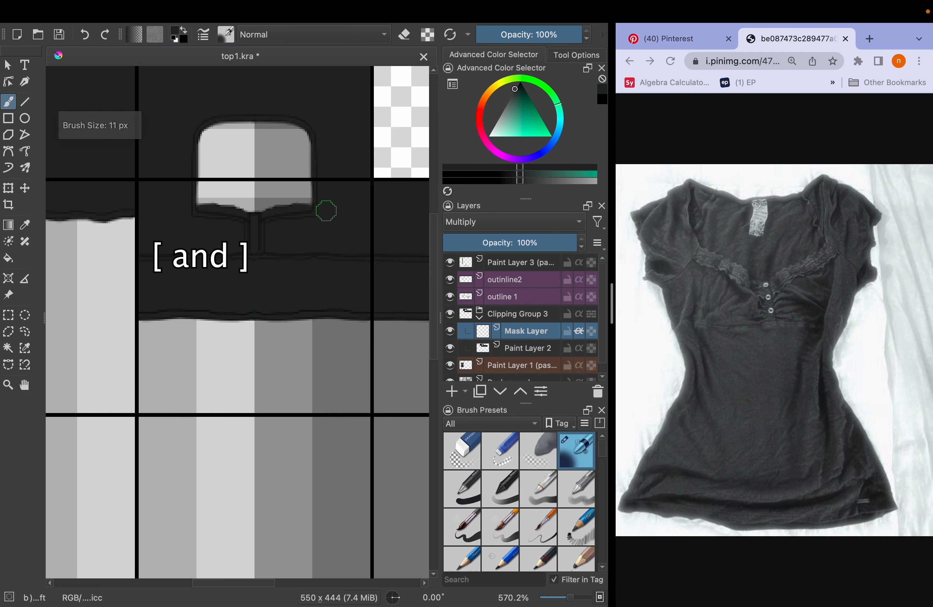
{"action": "key", "text": "bracketleft"}
{"action": "key", "text": "bracketleft"}
{"action": "key", "text": "bracketleft"}
{"action": "key", "text": "bracketleft"}
{"action": "key", "text": "bracketleft"}
{"action": "key", "text": "bracketleft"}
{"action": "scroll", "coordinate": [354, 287], "scroll_direction": "up", "scroll_amount": 4}
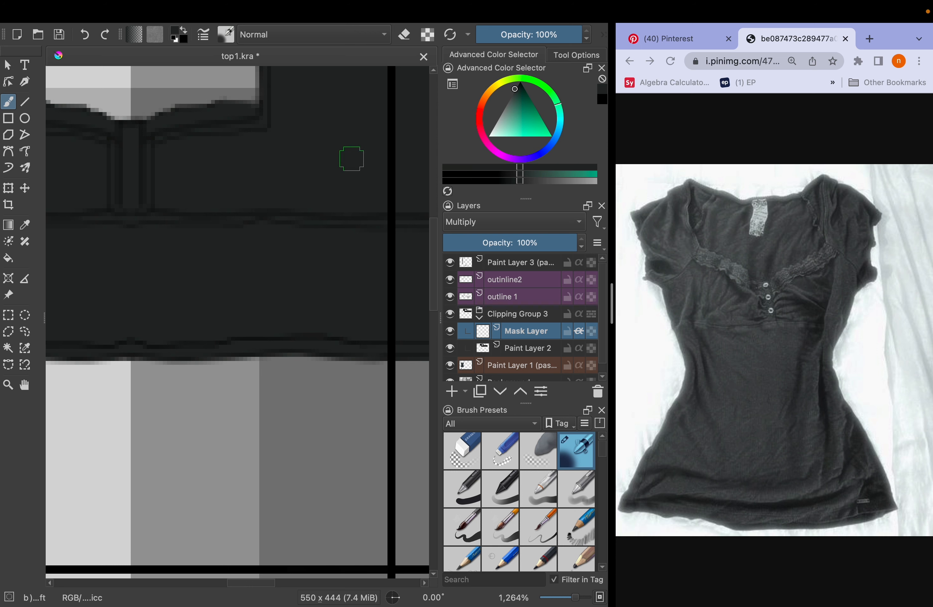
Set the brush opacity to 15% and paint soft curved fold shadows on the Mask Layer from the placket across the bust panel
{"action": "left_click_drag", "start_coordinate": [526, 39], "coordinate": [504, 34]}
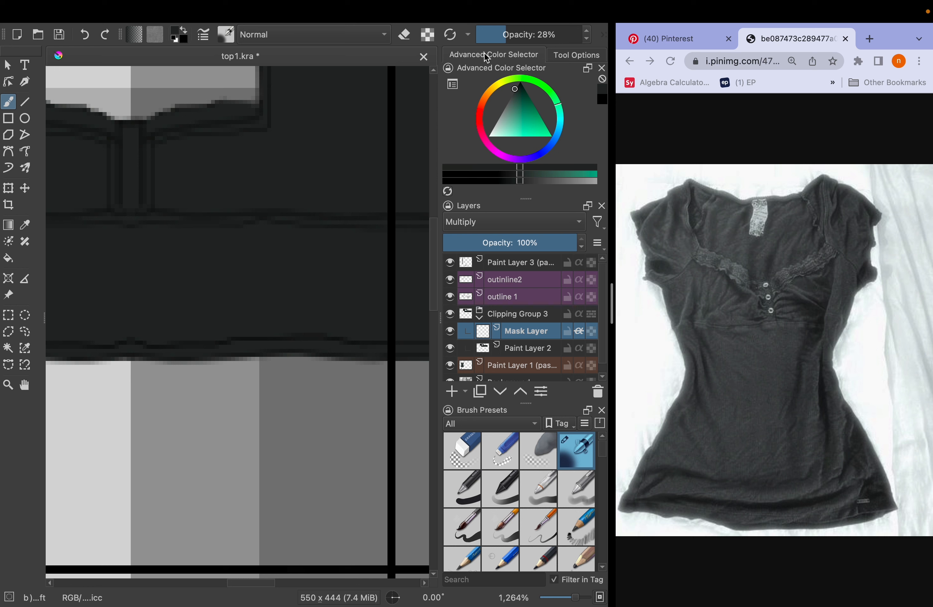
{"action": "left_click", "coordinate": [492, 39]}
{"action": "left_click_drag", "start_coordinate": [326, 105], "coordinate": [384, 144]}
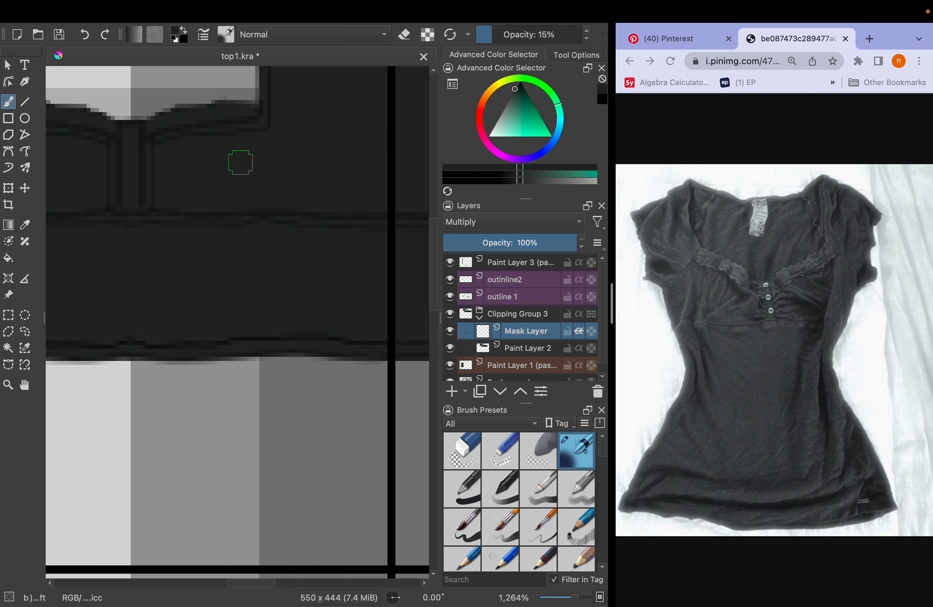
{"action": "mouse_move", "coordinate": [273, 165]}
{"action": "left_mouse_down"}
{"action": "mouse_move", "coordinate": [269, 152]}
{"action": "mouse_move", "coordinate": [333, 184]}
{"action": "mouse_move", "coordinate": [298, 168]}
{"action": "mouse_move", "coordinate": [326, 188]}
{"action": "left_mouse_up"}
{"action": "key", "text": "bracketleft"}
{"action": "scroll", "coordinate": [161, 177], "scroll_direction": "up", "scroll_amount": 3}
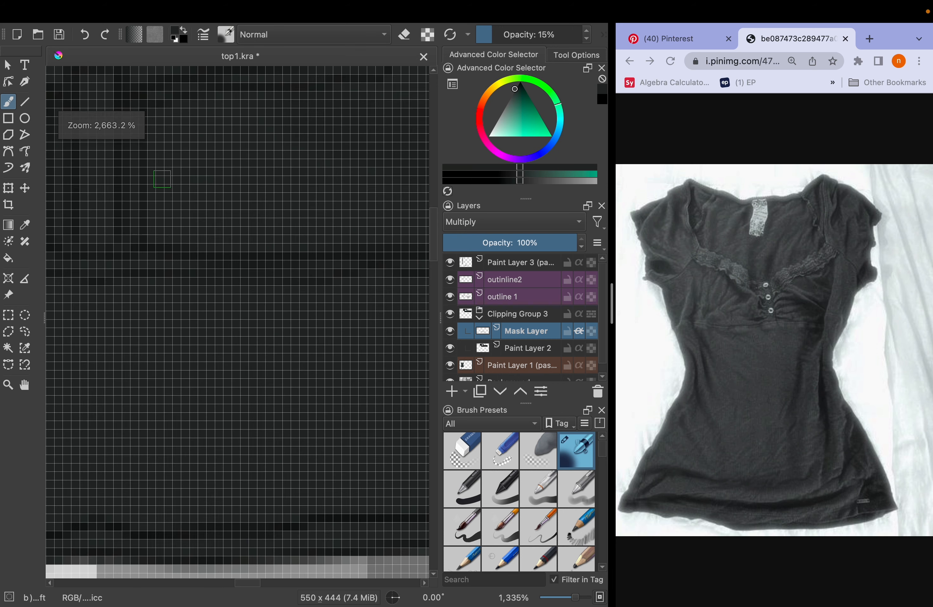
{"action": "scroll", "coordinate": [222, 172], "scroll_direction": "down", "scroll_amount": 2}
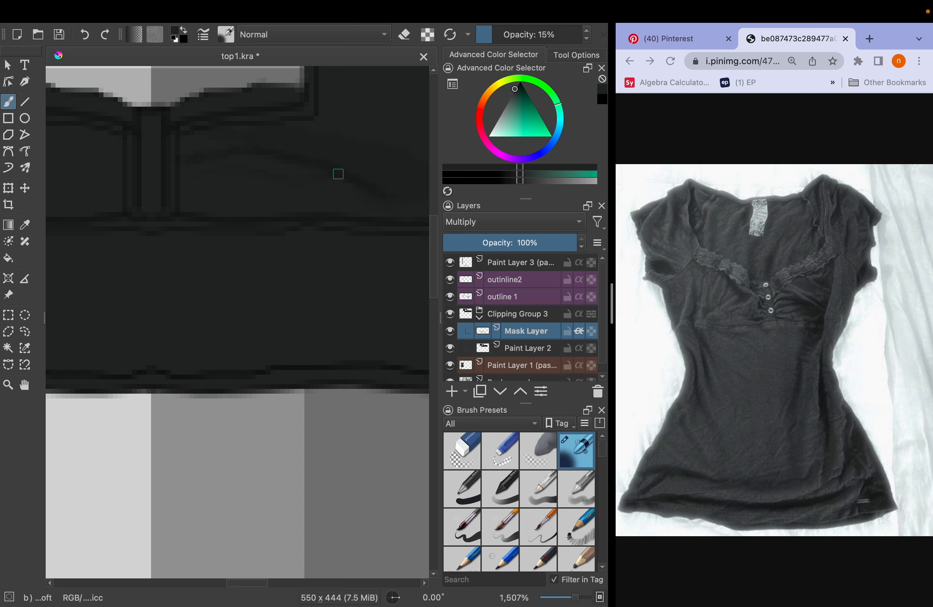
Build up the folds beside the placket and darken the broad diagonal fold across the bust panel with a 7 px brush
{"action": "key", "text": "bracketright"}
{"action": "key", "text": "bracketleft"}
{"action": "scroll", "coordinate": [343, 193], "scroll_direction": "down", "scroll_amount": 2}
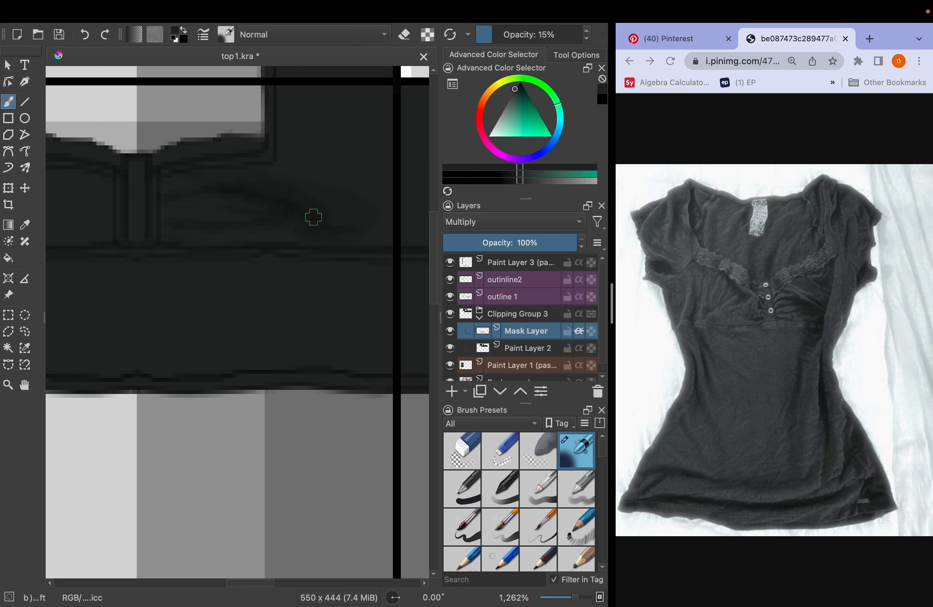
{"action": "key", "text": "bracketright"}
{"action": "key", "text": "bracketright"}
{"action": "key", "text": "bracketright"}
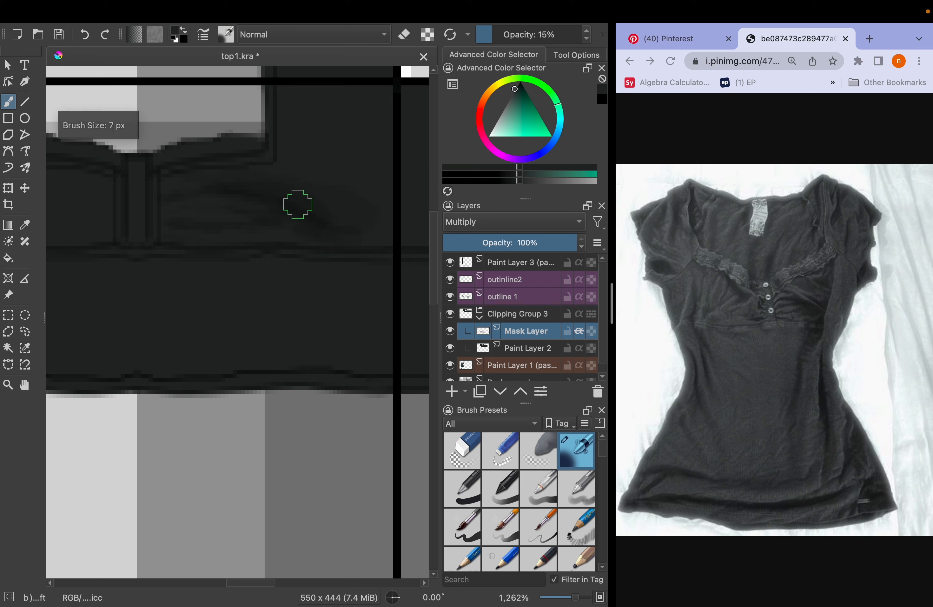
{"action": "mouse_move", "coordinate": [277, 188]}
{"action": "left_mouse_down"}
{"action": "mouse_move", "coordinate": [255, 189]}
{"action": "mouse_move", "coordinate": [333, 222]}
{"action": "mouse_move", "coordinate": [284, 219]}
{"action": "mouse_move", "coordinate": [279, 208]}
{"action": "mouse_move", "coordinate": [290, 200]}
{"action": "mouse_move", "coordinate": [226, 177]}
{"action": "mouse_move", "coordinate": [369, 231]}
{"action": "mouse_move", "coordinate": [323, 211]}
{"action": "left_mouse_up"}
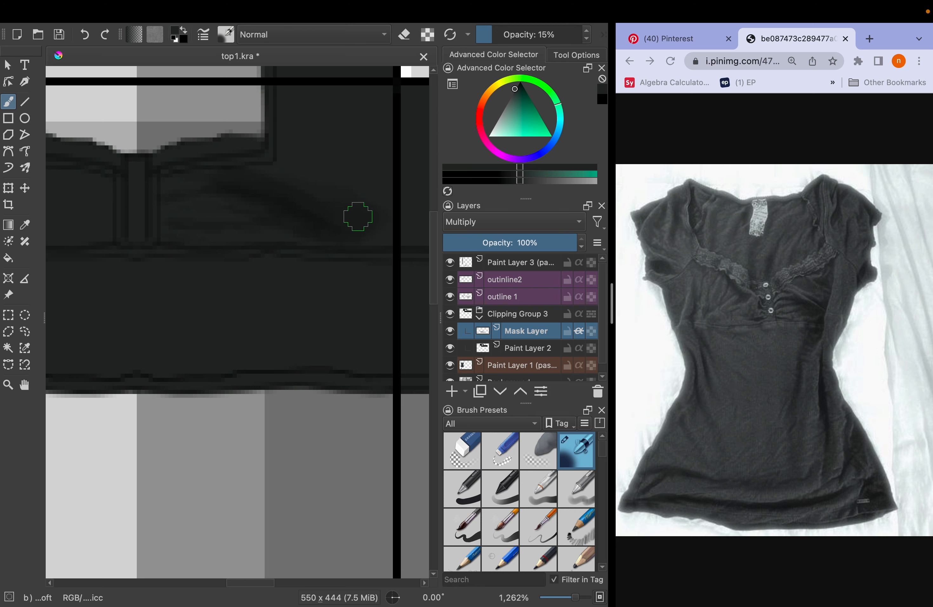
Set the brush to 5 px and 35% opacity and shade folds from the neckline corner toward the side seam
{"action": "key", "text": "]"}
{"action": "key", "text": "["}
{"action": "key", "text": "["}
{"action": "key", "text": "["}
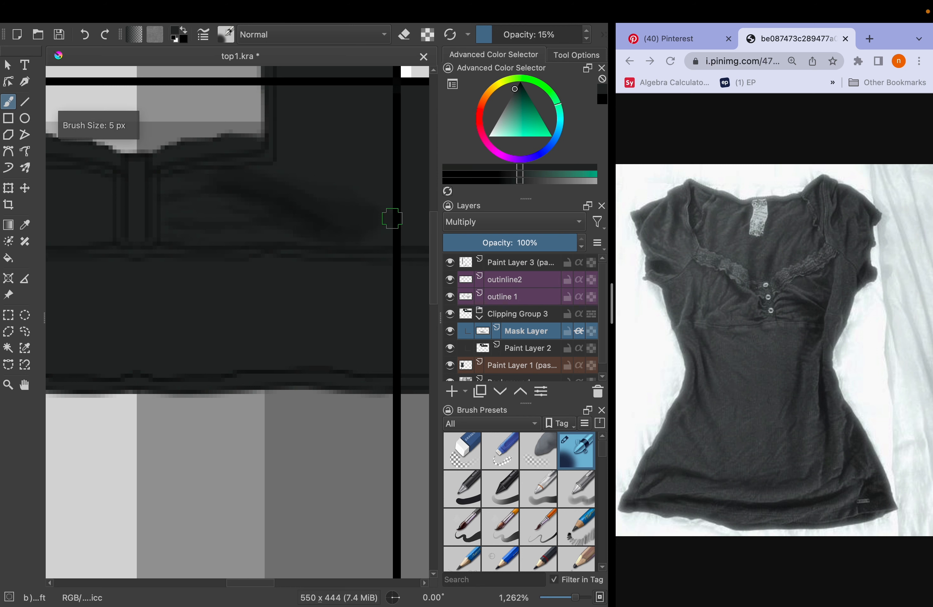
{"action": "mouse_move", "coordinate": [495, 45]}
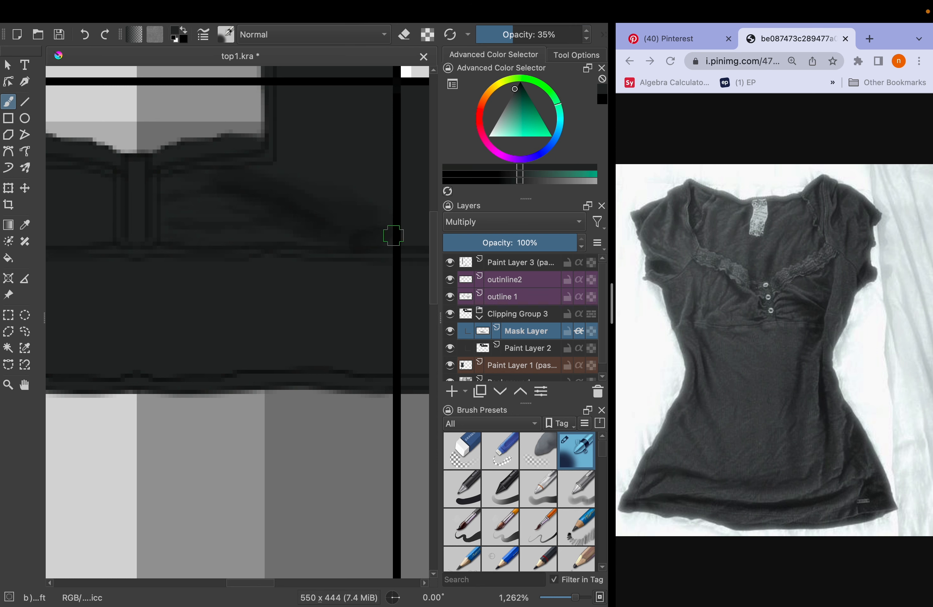
{"action": "scroll", "coordinate": [384, 225], "scroll_direction": "up", "scroll_amount": 3}
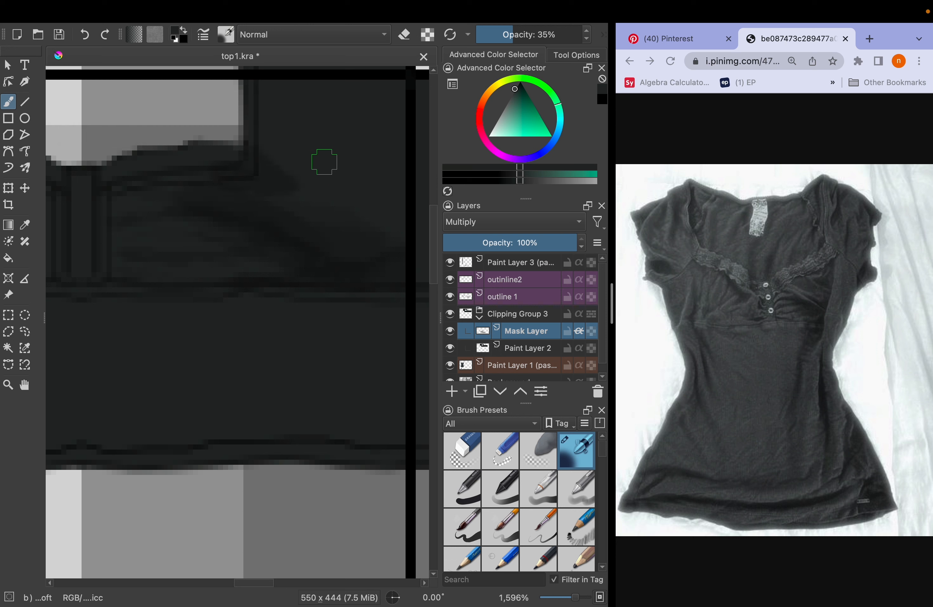
Paint further fold shadows with a smaller brush along the upper side seam and beside the neckline edge
{"action": "key", "text": "bracketleft"}
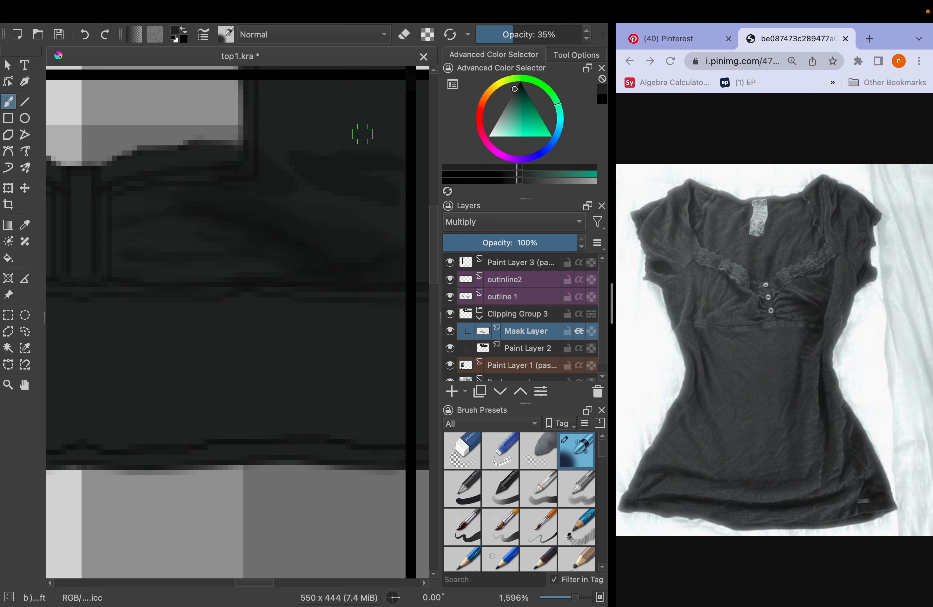
{"action": "left_click_drag", "start_coordinate": [363, 160], "coordinate": [368, 162]}
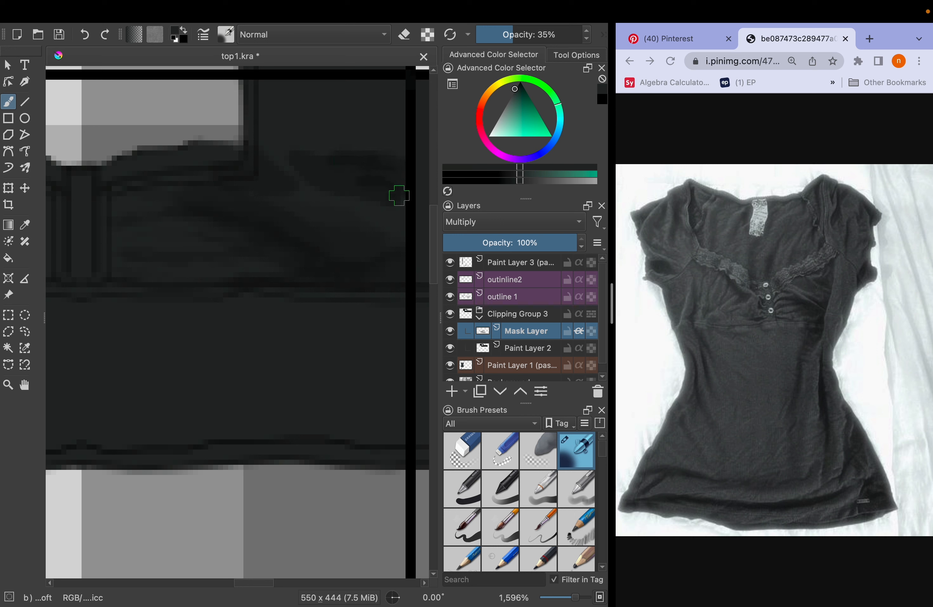
{"action": "left_click_drag", "start_coordinate": [400, 113], "coordinate": [371, 131]}
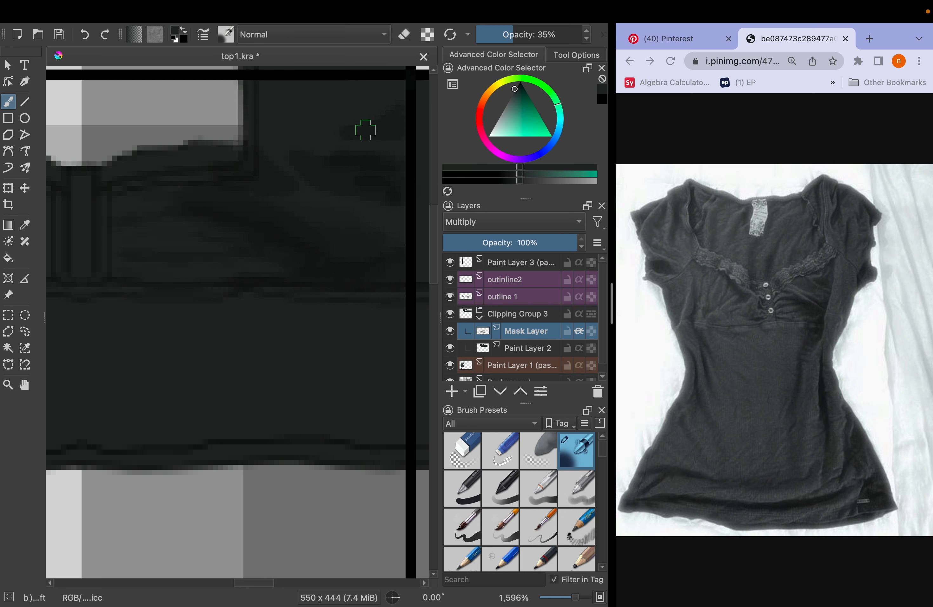
{"action": "key", "text": "bracketleft"}
{"action": "left_click_drag", "start_coordinate": [274, 97], "coordinate": [289, 98]}
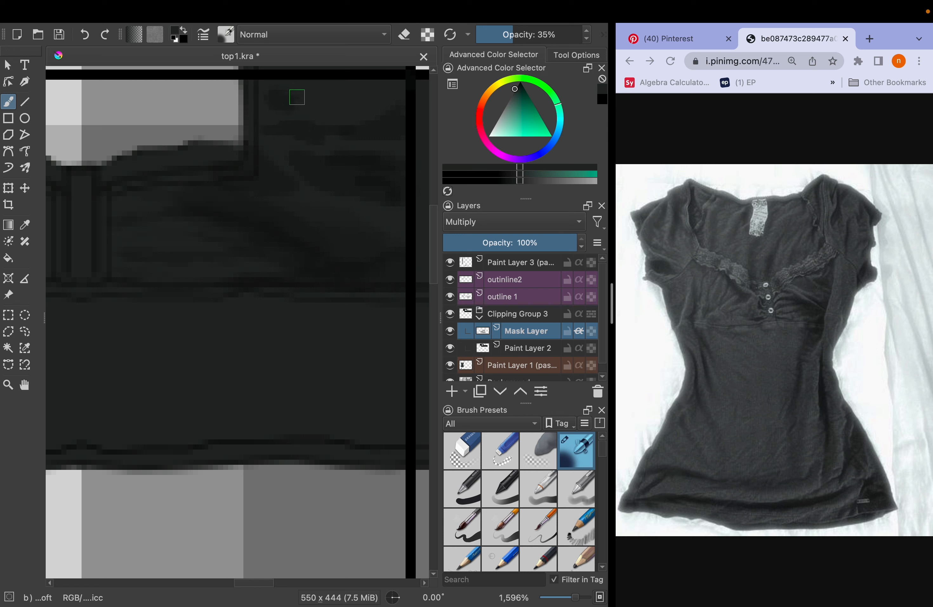
Set the airbrush to erase at 100% opacity and clean stray shading off the placket strip using a rectangular selection
{"action": "key", "text": "bracketright"}
{"action": "scroll", "coordinate": [257, 145], "scroll_direction": "down", "scroll_amount": 6}
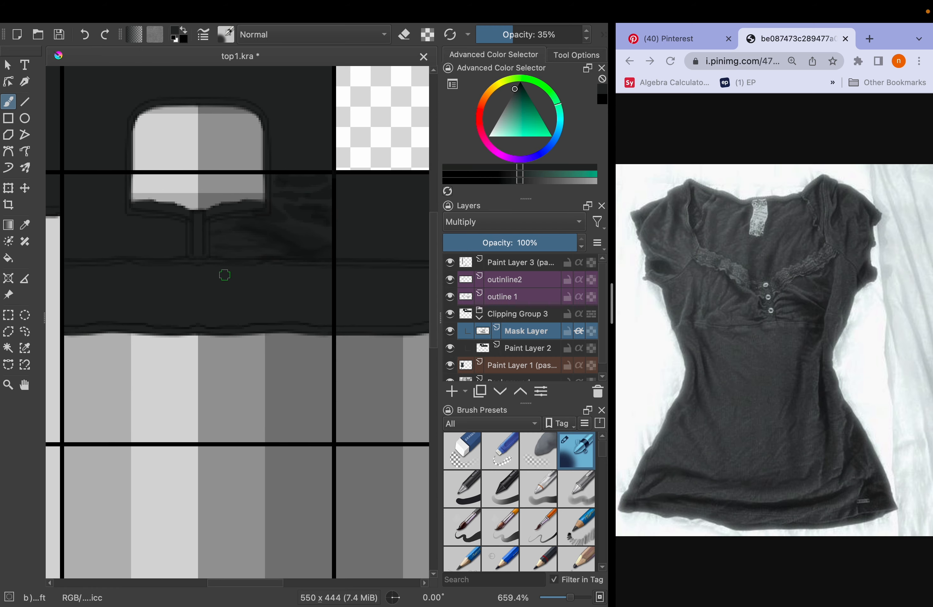
{"action": "scroll", "coordinate": [225, 275], "scroll_direction": "down", "scroll_amount": 3}
{"action": "scroll", "coordinate": [202, 277], "scroll_direction": "up", "scroll_amount": 5}
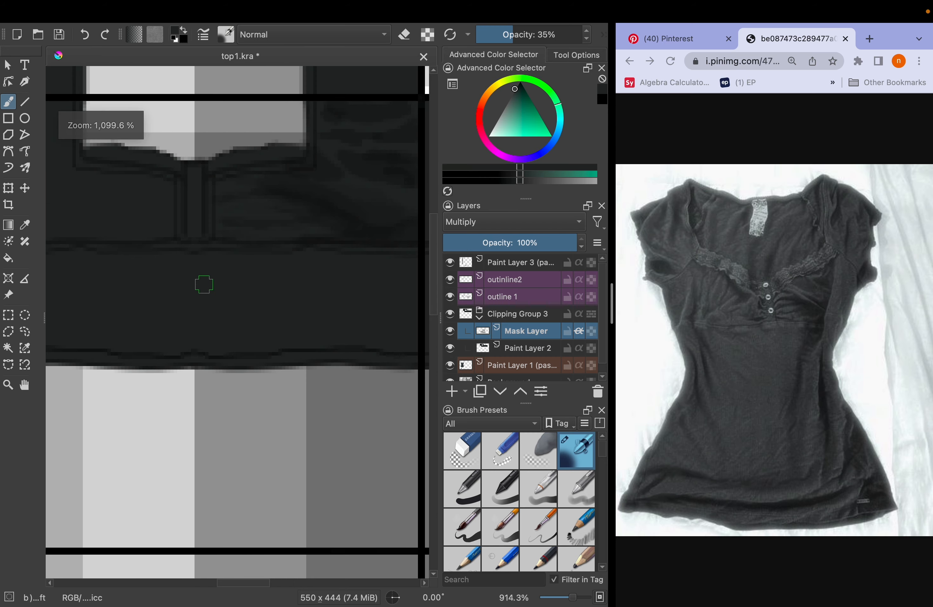
{"action": "scroll", "coordinate": [203, 284], "scroll_direction": "up", "scroll_amount": 4}
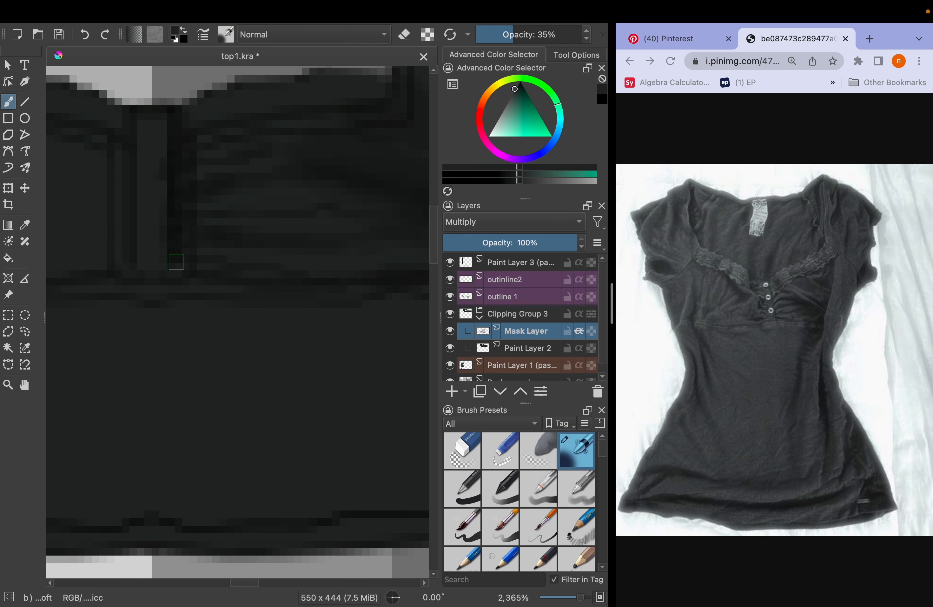
{"action": "key", "text": "e"}
{"action": "key", "text": "super+r"}
{"action": "left_click_drag", "start_coordinate": [138, 135], "coordinate": [167, 280]}
{"action": "scroll", "coordinate": [226, 300], "scroll_direction": "down", "scroll_amount": 4}
{"action": "scroll", "coordinate": [219, 273], "scroll_direction": "up", "scroll_amount": 4}
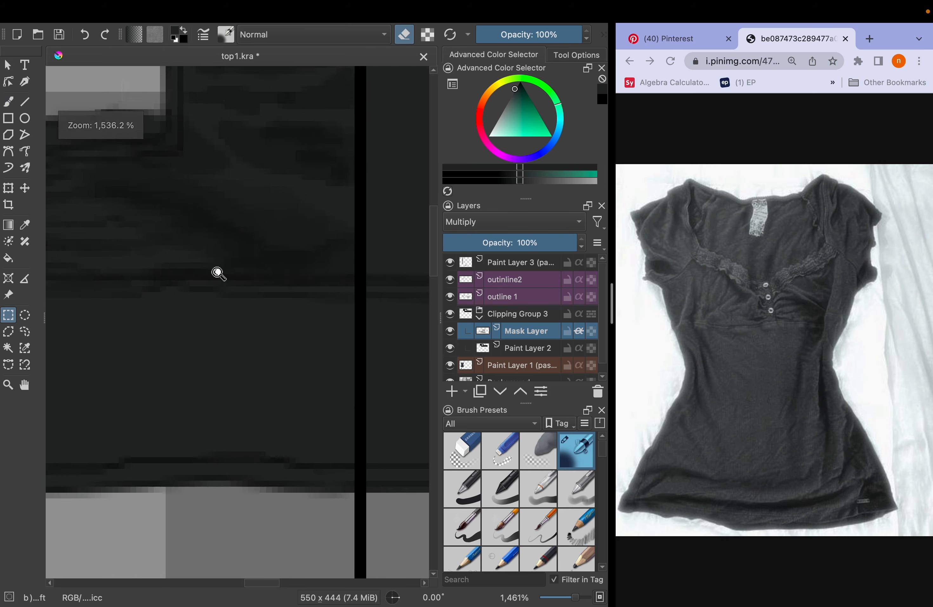
{"action": "scroll", "coordinate": [219, 273], "scroll_direction": "up", "scroll_amount": 2}
Paint darker shadows with a 4 px brush at 35% opacity into the diagonal fold and above the under-bust seam
{"action": "key", "text": "b"}
{"action": "key", "text": "e"}
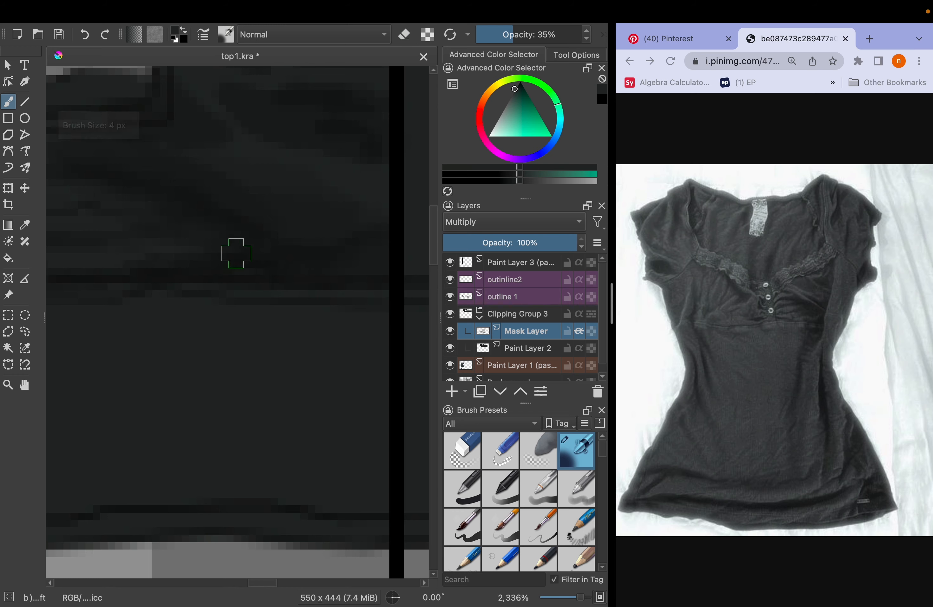
{"action": "scroll", "coordinate": [310, 258], "scroll_direction": "down", "scroll_amount": 3}
{"action": "scroll", "coordinate": [246, 183], "scroll_direction": "up", "scroll_amount": 2}
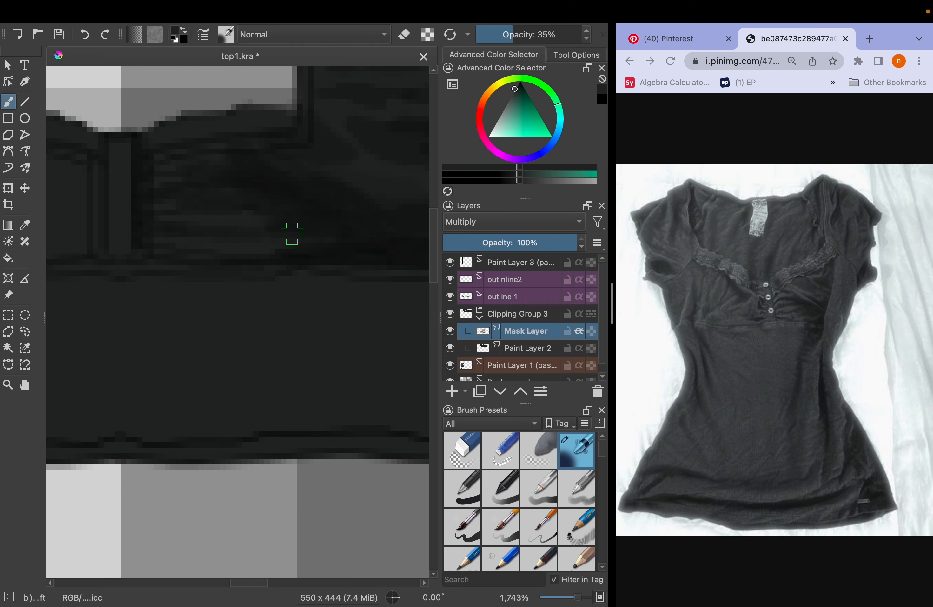
{"action": "scroll", "coordinate": [307, 241], "scroll_direction": "down", "scroll_amount": 2}
Choose the Blender Blur preset at a small brush size and soften the fold shadows beside the placket and neckline corner
{"action": "scroll", "coordinate": [475, 502], "scroll_direction": "down", "scroll_amount": 15}
{"action": "scroll", "coordinate": [476, 503], "scroll_direction": "up", "scroll_amount": 5}
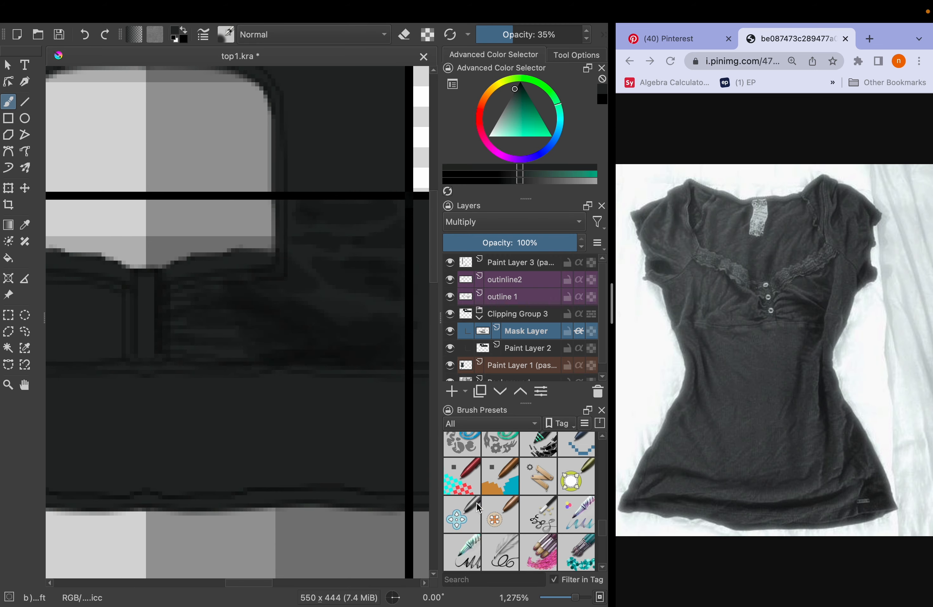
{"action": "scroll", "coordinate": [476, 502], "scroll_direction": "down", "scroll_amount": 6}
{"action": "scroll", "coordinate": [476, 502], "scroll_direction": "up", "scroll_amount": 10}
{"action": "left_click", "coordinate": [496, 479]}
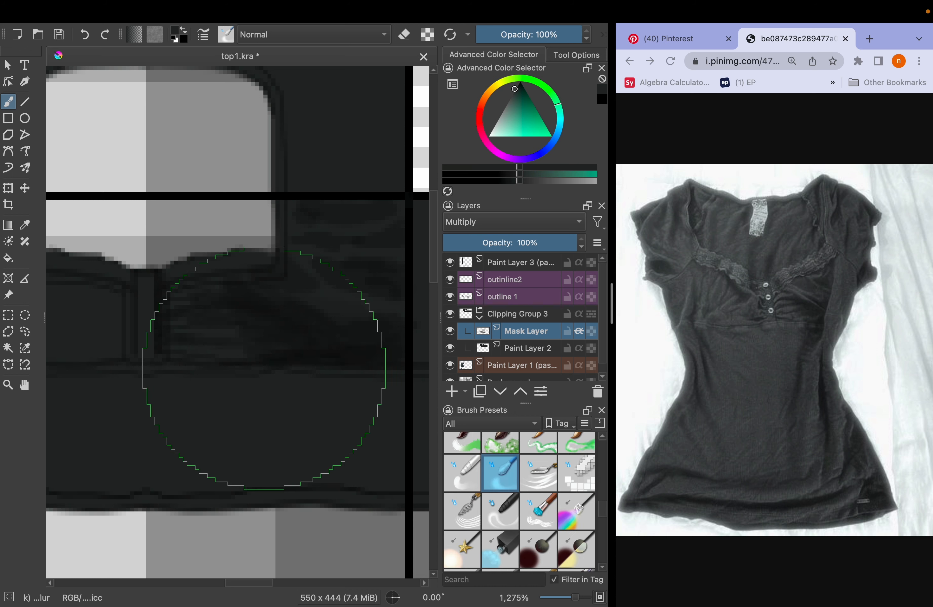
{"action": "key", "text": "minus"}
{"action": "key", "text": "bracketleft"}
{"action": "key", "text": "bracketleft"}
{"action": "key", "text": "bracketleft"}
{"action": "key", "text": "bracketleft"}
{"action": "key", "text": "bracketleft"}
{"action": "key", "text": "bracketleft"}
{"action": "key", "text": "bracketleft"}
{"action": "key", "text": "bracketleft"}
{"action": "key", "text": "bracketleft"}
{"action": "key", "text": "bracketleft"}
{"action": "key", "text": "bracketleft"}
{"action": "key", "text": "bracketleft"}
{"action": "key", "text": "bracketleft"}
{"action": "key", "text": "bracketleft"}
{"action": "key", "text": "bracketleft"}
{"action": "key", "text": "bracketleft"}
{"action": "key", "text": "bracketleft"}
{"action": "key", "text": "bracketleft"}
{"action": "key", "text": "bracketleft"}
{"action": "key", "text": "bracketleft"}
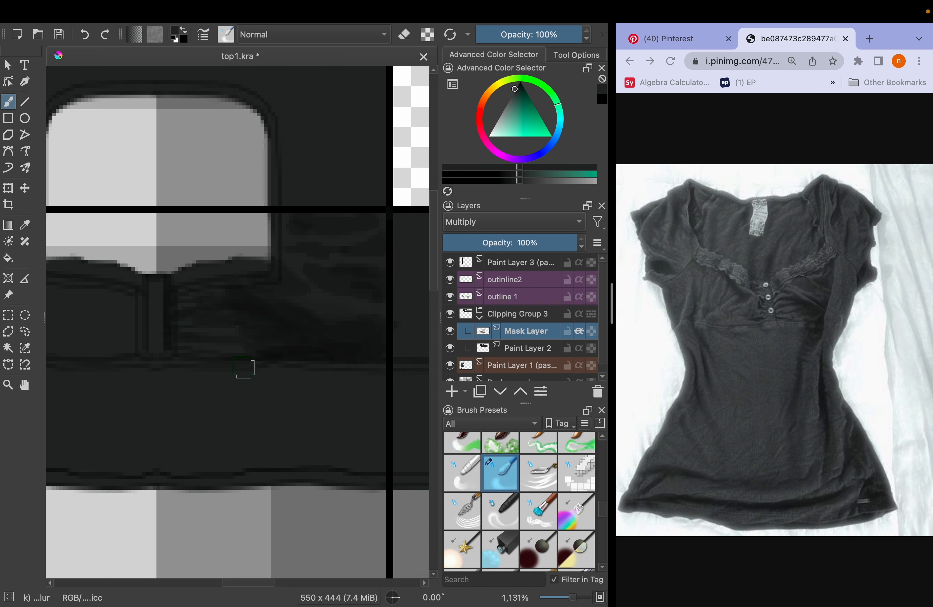
{"action": "scroll", "coordinate": [241, 364], "scroll_direction": "up", "scroll_amount": 3}
{"action": "right_click", "coordinate": [305, 183]}
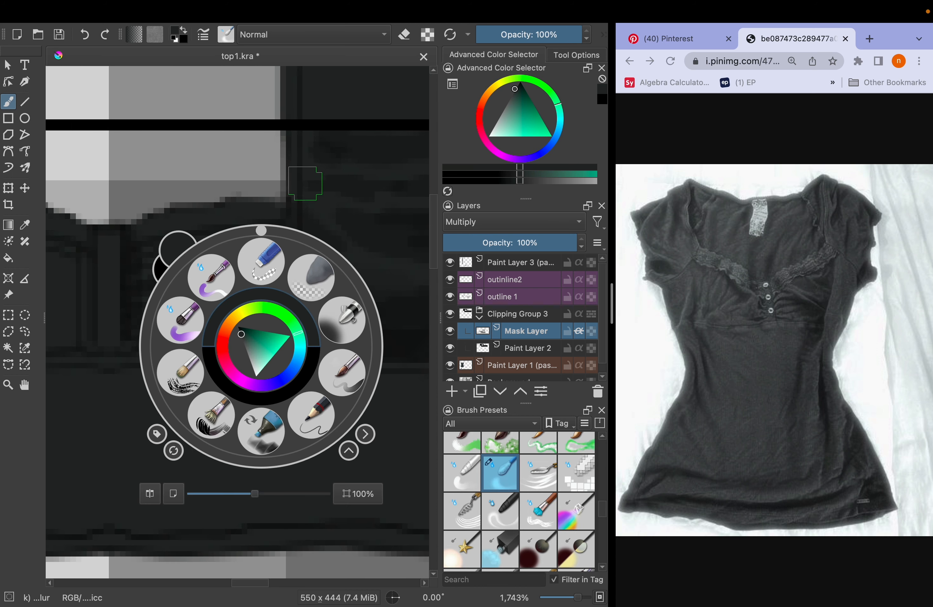
{"action": "left_click", "coordinate": [237, 146]}
{"action": "key", "text": "bracketleft"}
{"action": "key", "text": "bracketleft"}
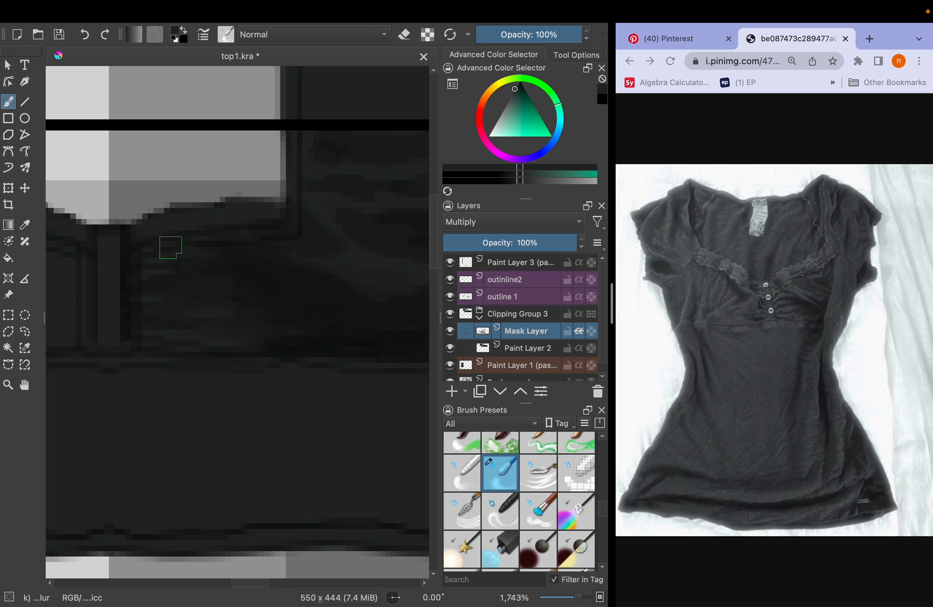
Blend the fold shadows near the side seam and along the under-bust seam of the bust panel
{"action": "scroll", "coordinate": [170, 247], "scroll_direction": "right", "scroll_amount": 3}
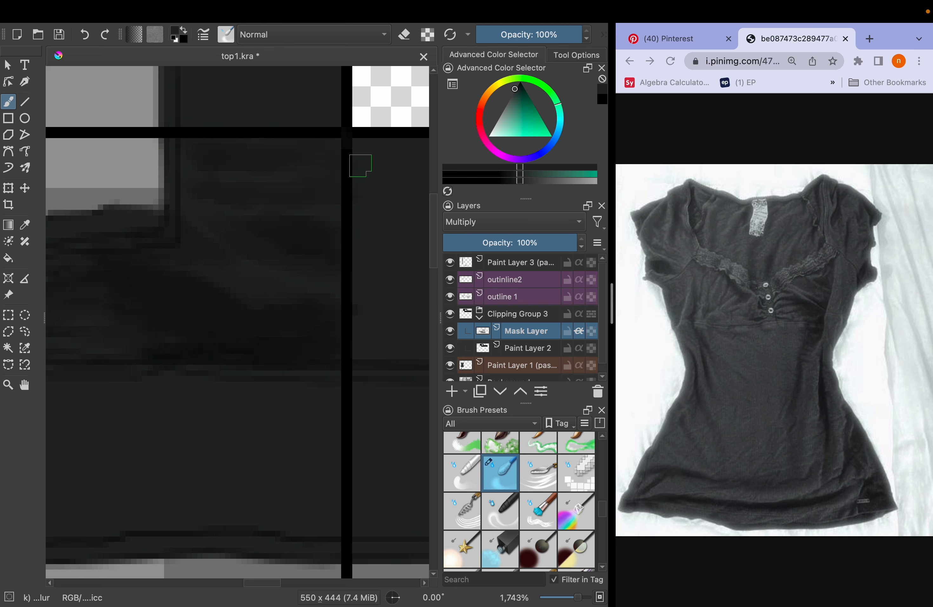
{"action": "scroll", "coordinate": [163, 271], "scroll_direction": "down", "scroll_amount": 3}
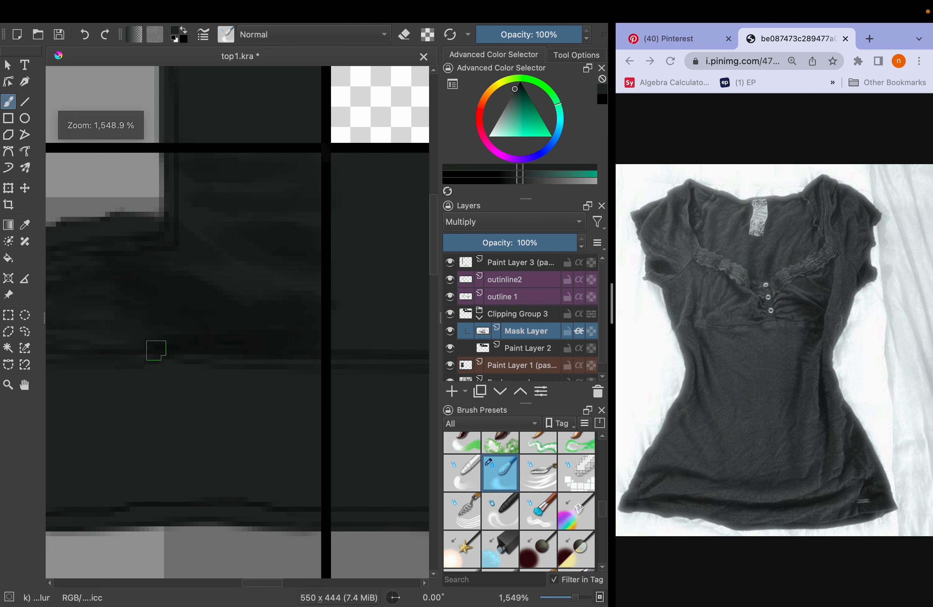
{"action": "scroll", "coordinate": [187, 316], "scroll_direction": "up", "scroll_amount": 3}
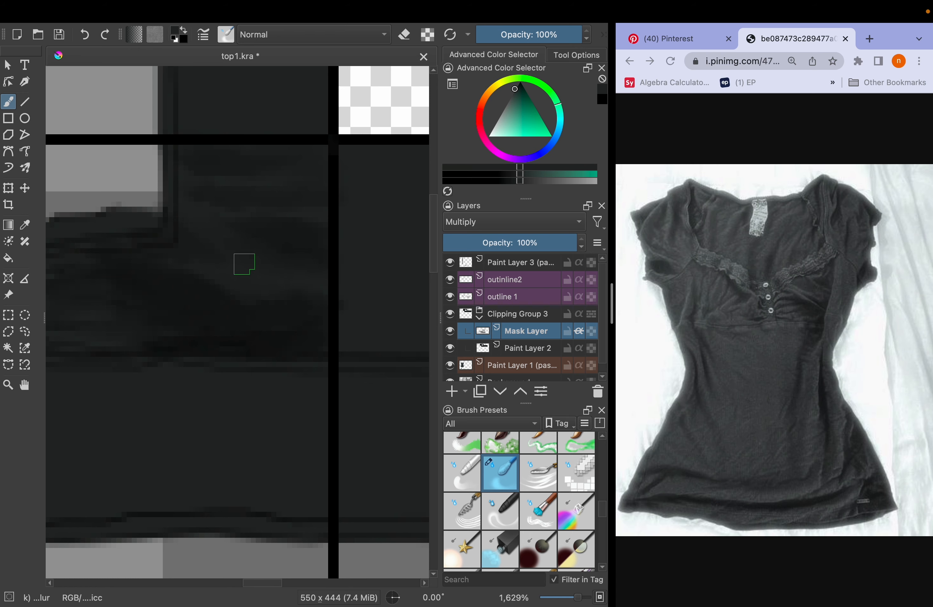
{"action": "scroll", "coordinate": [243, 263], "scroll_direction": "down", "scroll_amount": 3}
{"action": "scroll", "coordinate": [208, 267], "scroll_direction": "up", "scroll_amount": 3}
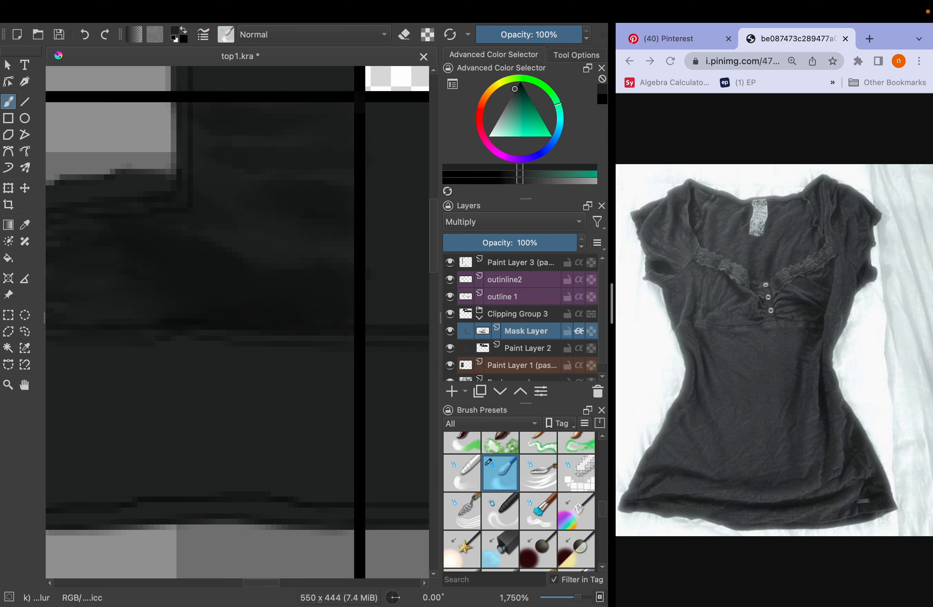
Set the soft airbrush to erase at 100% opacity with a small tip and lighten thin streaks between the folds beside the placket
{"action": "scroll", "coordinate": [432, 424], "scroll_direction": "left", "scroll_amount": 3}
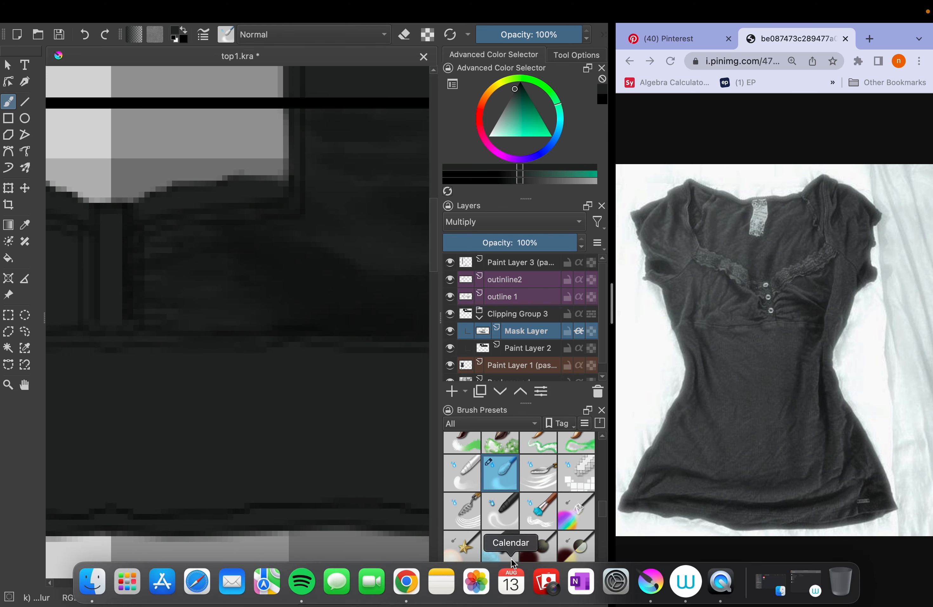
{"action": "scroll", "coordinate": [544, 469], "scroll_direction": "up", "scroll_amount": 5}
{"action": "left_click", "coordinate": [585, 466]}
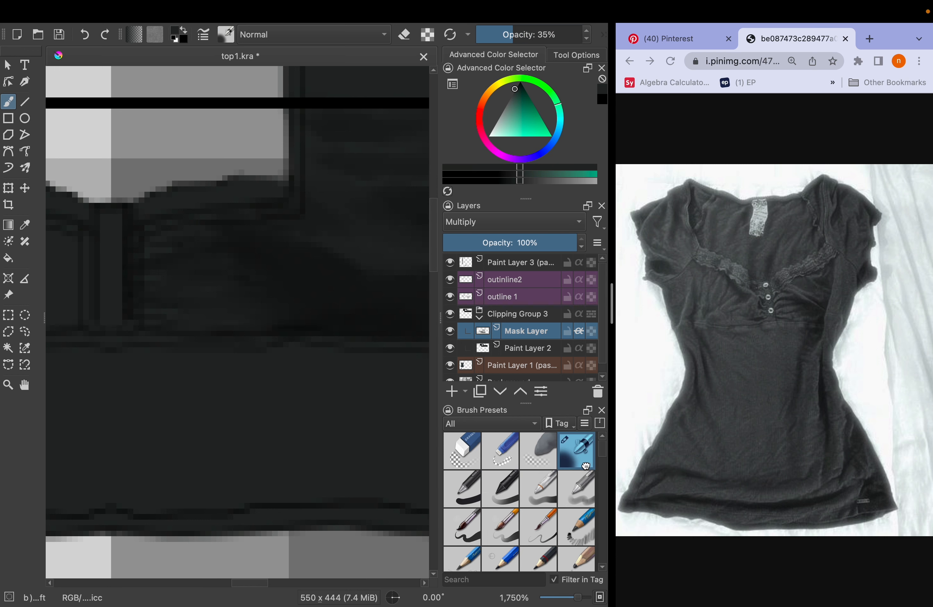
{"action": "key", "text": "e"}
{"action": "left_click_drag", "start_coordinate": [492, 36], "coordinate": [582, 35]}
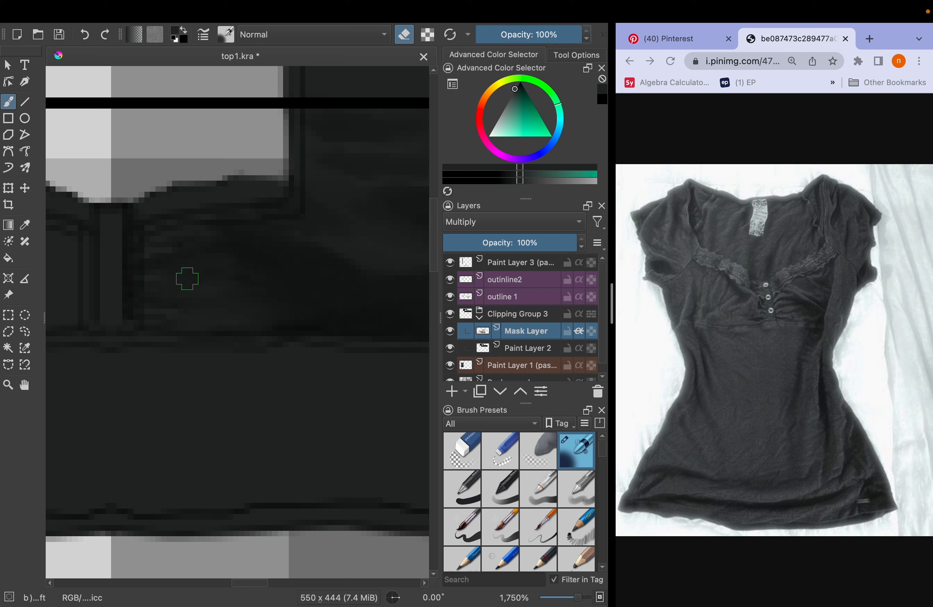
{"action": "key", "text": "bracketleft"}
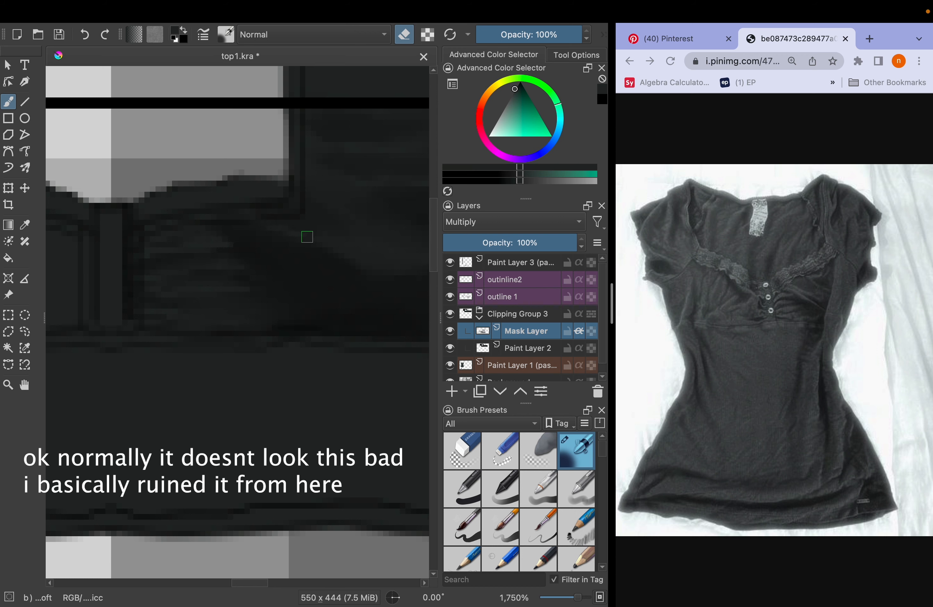
{"action": "key", "text": "bracketright"}
{"action": "key", "text": "bracketleft"}
Erase light streaks diagonally across the bust panel and back above the under-bust seam, and save the document
{"action": "mouse_move", "coordinate": [235, 223]}
{"action": "left_mouse_down"}
{"action": "mouse_move", "coordinate": [343, 277]}
{"action": "mouse_move", "coordinate": [411, 295]}
{"action": "left_mouse_up"}
{"action": "scroll", "coordinate": [394, 296], "scroll_direction": "right", "scroll_amount": 3}
{"action": "left_click_drag", "start_coordinate": [311, 309], "coordinate": [238, 312]}
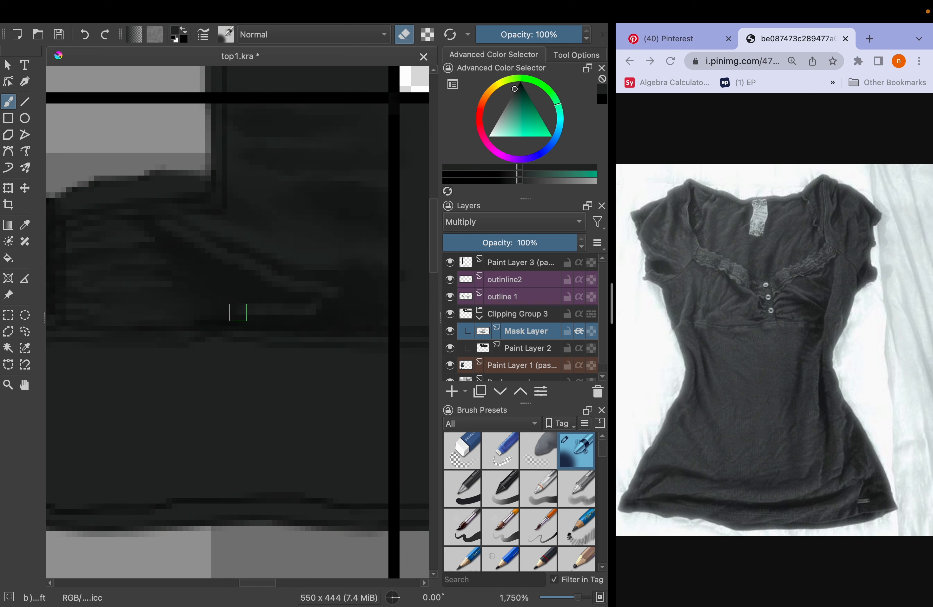
{"action": "scroll", "coordinate": [346, 290], "scroll_direction": "down", "scroll_amount": 3}
{"action": "scroll", "coordinate": [347, 290], "scroll_direction": "up", "scroll_amount": 1}
{"action": "key", "text": "ctrl+s"}
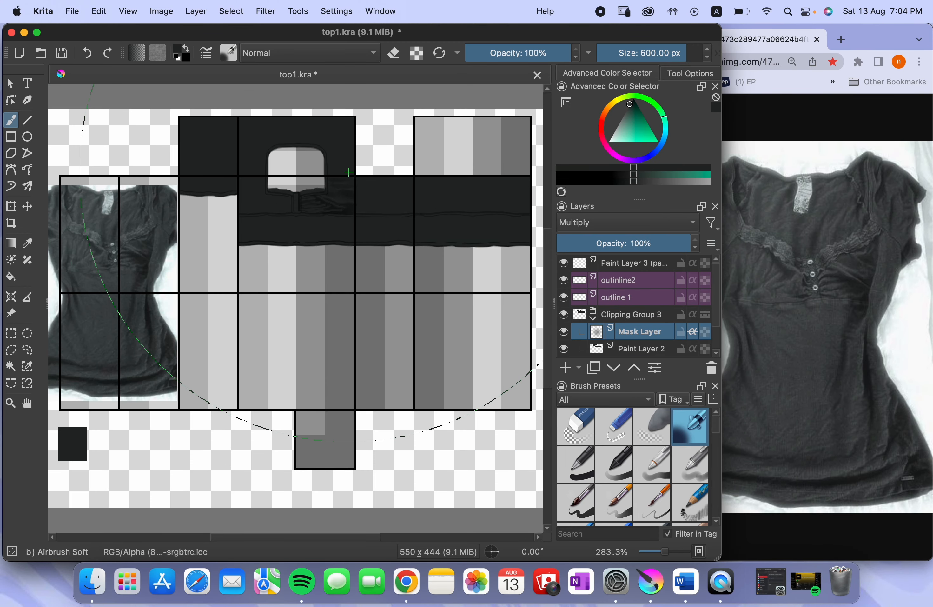
Reduce the Airbrush Soft brush size to 24 px
{"action": "key", "text": "bracketleft"}
{"action": "key", "text": "bracketleft"}
{"action": "key", "text": "bracketleft"}
{"action": "key", "text": "bracketleft"}
{"action": "key", "text": "bracketleft"}
{"action": "key", "text": "bracketleft"}
{"action": "key", "text": "bracketleft"}
{"action": "key", "text": "bracketleft"}
{"action": "key", "text": "bracketleft"}
{"action": "key", "text": "bracketleft"}
{"action": "key", "text": "bracketleft"}
{"action": "key", "text": "bracketleft"}
{"action": "key", "text": "bracketleft"}
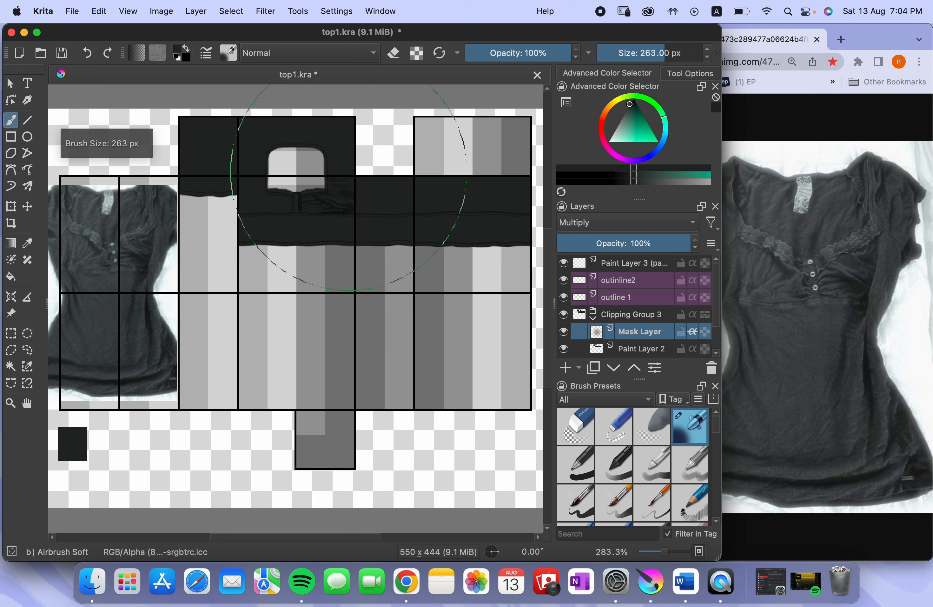
{"action": "key", "text": "bracketleft"}
{"action": "key", "text": "bracketleft"}
{"action": "key", "text": "bracketleft"}
{"action": "key", "text": "bracketleft"}
{"action": "key", "text": "bracketleft"}
{"action": "key", "text": "bracketleft"}
{"action": "key", "text": "bracketleft"}
{"action": "key", "text": "bracketleft"}
{"action": "key", "text": "bracketleft"}
{"action": "key", "text": "bracketleft"}
{"action": "key", "text": "bracketleft"}
{"action": "key", "text": "bracketleft"}
{"action": "key", "text": "bracketleft"}
{"action": "key", "text": "bracketleft"}
{"action": "key", "text": "bracketleft"}
{"action": "key", "text": "bracketleft"}
{"action": "key", "text": "bracketleft"}
{"action": "key", "text": "bracketleft"}
{"action": "key", "text": "bracketleft"}
{"action": "key", "text": "bracketleft"}
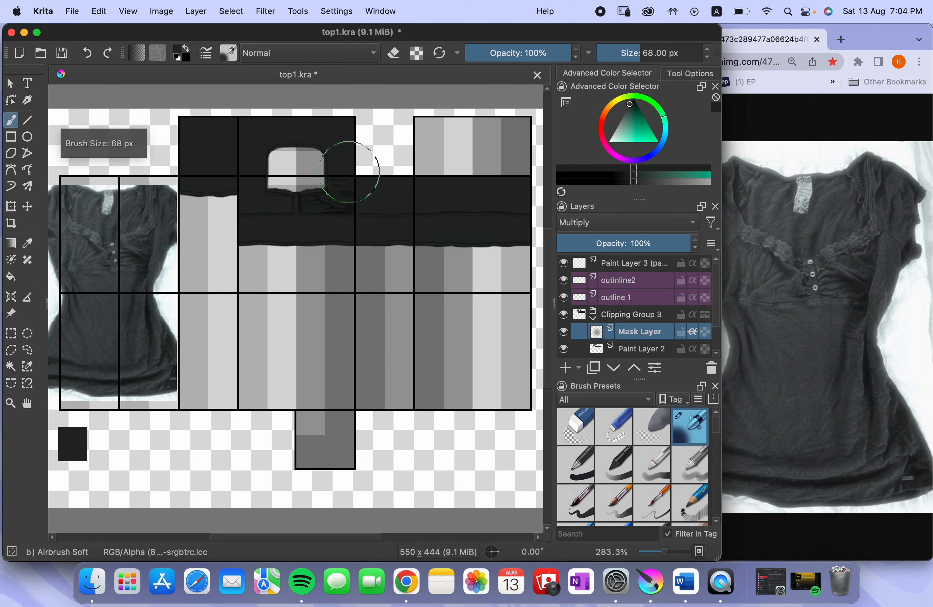
{"action": "key", "text": "bracketleft"}
{"action": "key", "text": "bracketleft"}
{"action": "key", "text": "bracketleft"}
{"action": "key", "text": "bracketleft"}
{"action": "key", "text": "bracketleft"}
{"action": "key", "text": "bracketleft"}
{"action": "key", "text": "bracketleft"}
{"action": "key", "text": "bracketleft"}
{"action": "key", "text": "bracketleft"}
{"action": "key", "text": "bracketleft"}
{"action": "key", "text": "bracketleft"}
{"action": "key", "text": "bracketleft"}
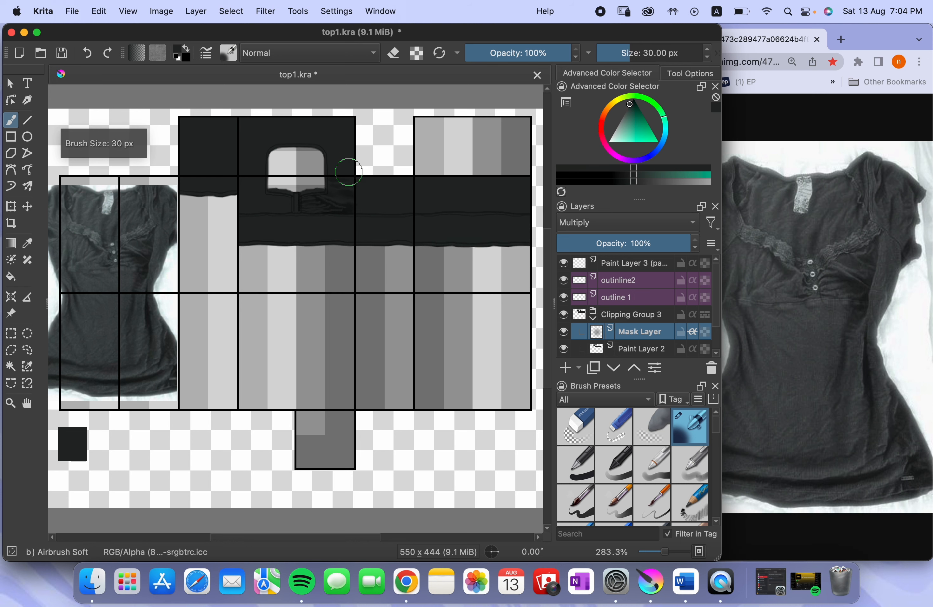
{"action": "key", "text": "bracketleft"}
{"action": "key", "text": "bracketleft"}
{"action": "key", "text": "bracketleft"}
Shrink the brush further for the bust panel folds and undo the last change
{"action": "scroll", "coordinate": [348, 172], "scroll_direction": "up", "scroll_amount": 5}
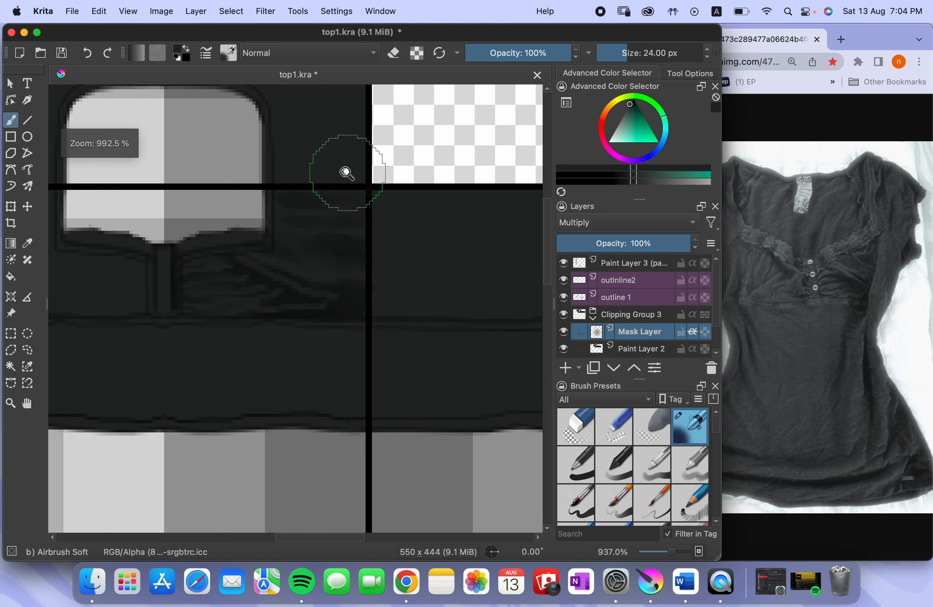
{"action": "scroll", "coordinate": [347, 173], "scroll_direction": "down", "scroll_amount": 6}
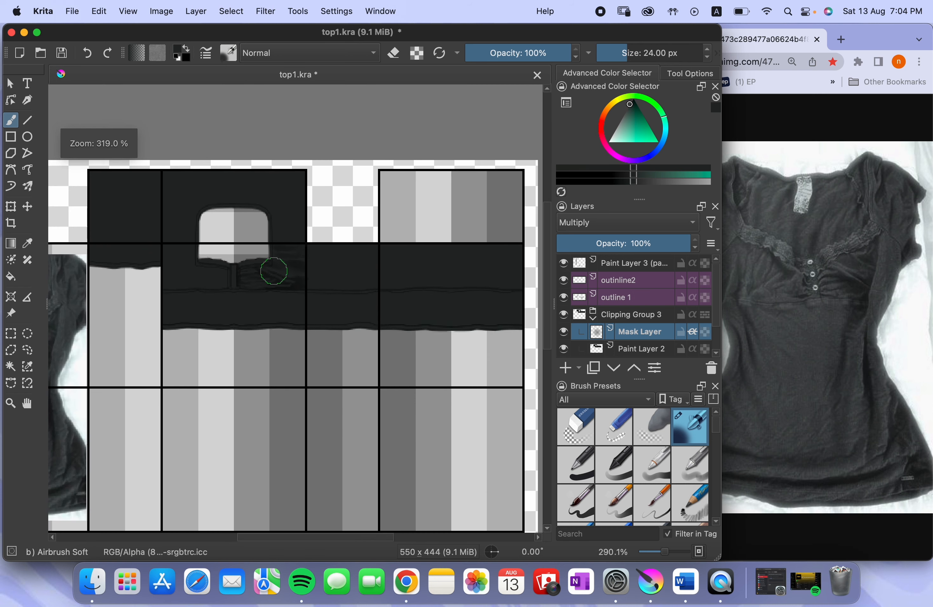
{"action": "scroll", "coordinate": [246, 306], "scroll_direction": "down", "scroll_amount": 3}
{"action": "scroll", "coordinate": [323, 200], "scroll_direction": "up", "scroll_amount": 8}
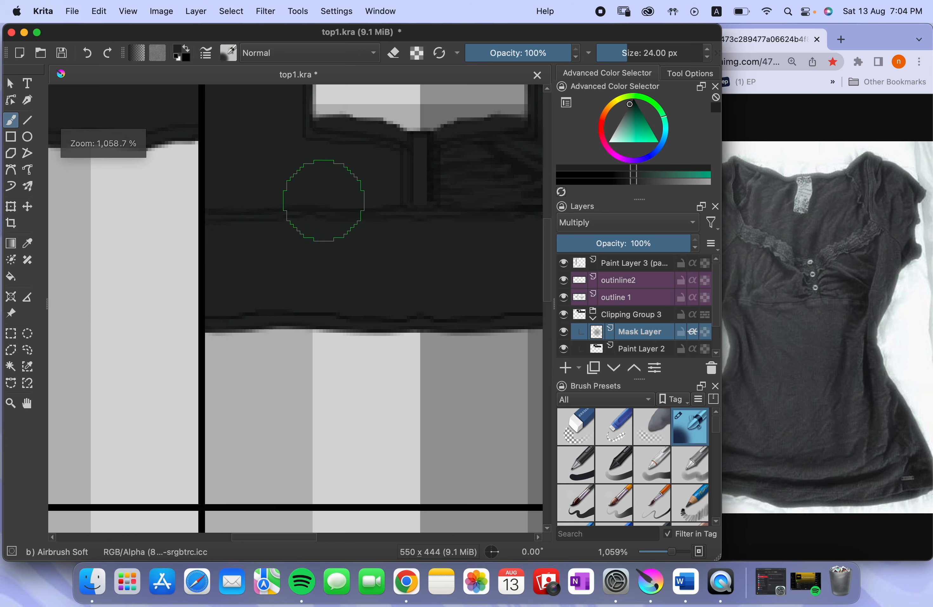
{"action": "scroll", "coordinate": [323, 201], "scroll_direction": "up", "scroll_amount": 4}
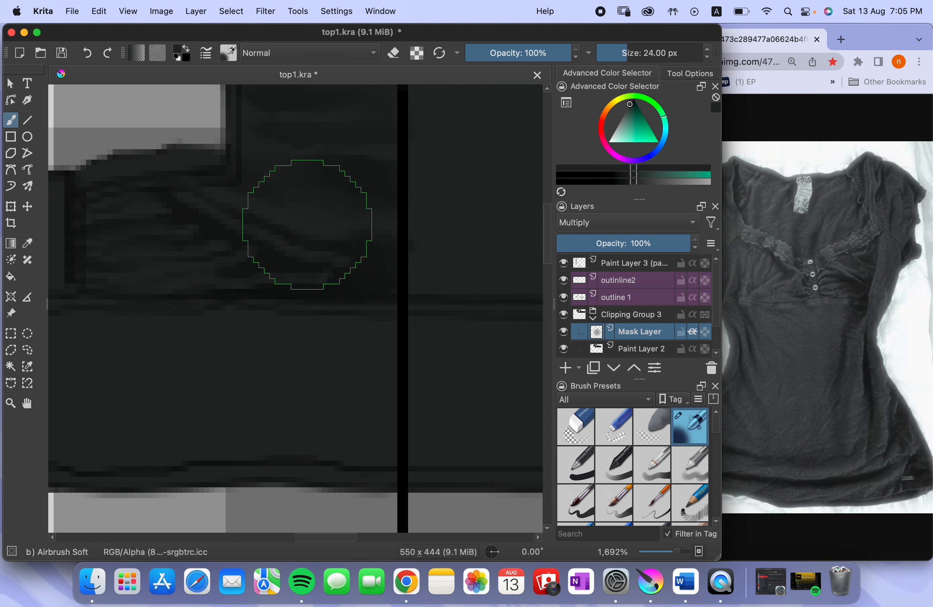
{"action": "scroll", "coordinate": [303, 228], "scroll_direction": "left", "scroll_amount": 2}
{"action": "key", "text": "bracketleft"}
{"action": "key", "text": "bracketleft"}
{"action": "key", "text": "bracketleft"}
{"action": "key", "text": "bracketleft"}
{"action": "key", "text": "bracketleft"}
{"action": "key", "text": "bracketleft"}
{"action": "key", "text": "bracketleft"}
{"action": "key", "text": "bracketleft"}
{"action": "key", "text": "bracketleft"}
{"action": "key", "text": "bracketleft"}
{"action": "key", "text": "bracketleft"}
{"action": "key", "text": "bracketleft"}
{"action": "key", "text": "bracketleft"}
{"action": "key", "text": "bracketleft"}
{"action": "key", "text": "bracketleft"}
{"action": "key", "text": "bracketleft"}
{"action": "key", "text": "super+z"}
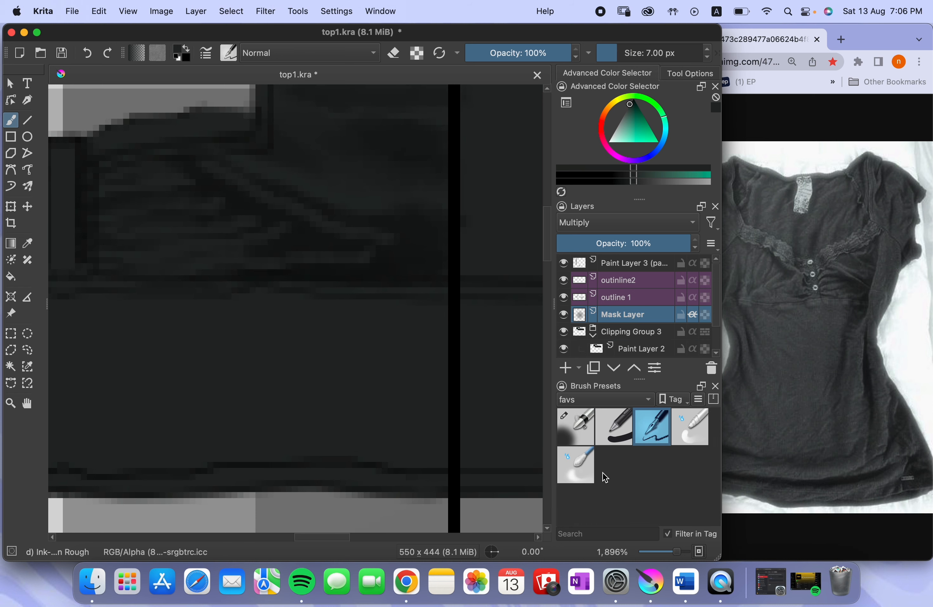
Smooth the bust panel folds from the side seam to the placket using Blender Blur at 54% opacity, starting at 5 px
{"action": "left_click", "coordinate": [577, 468]}
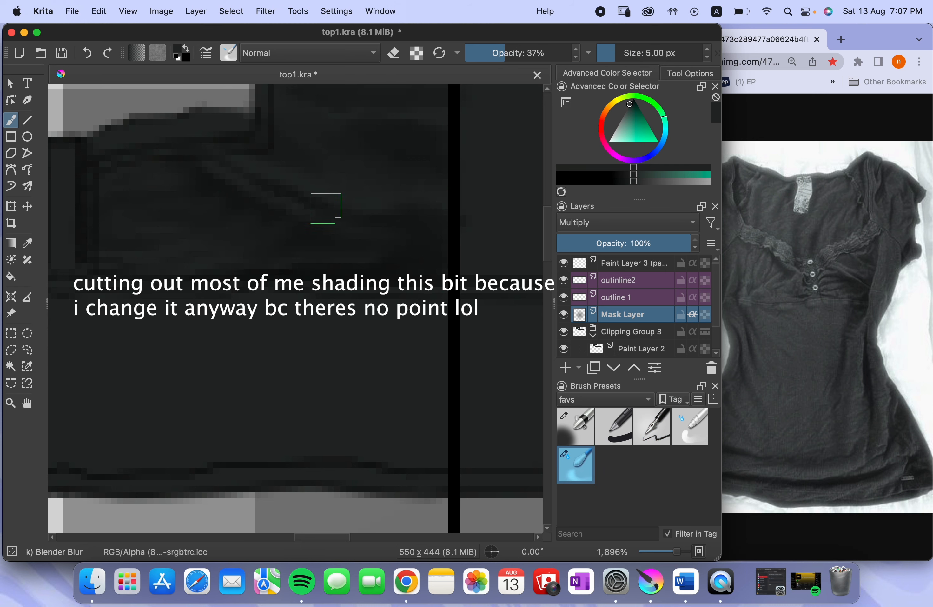
{"action": "key", "text": "o"}
{"action": "key", "text": "o"}
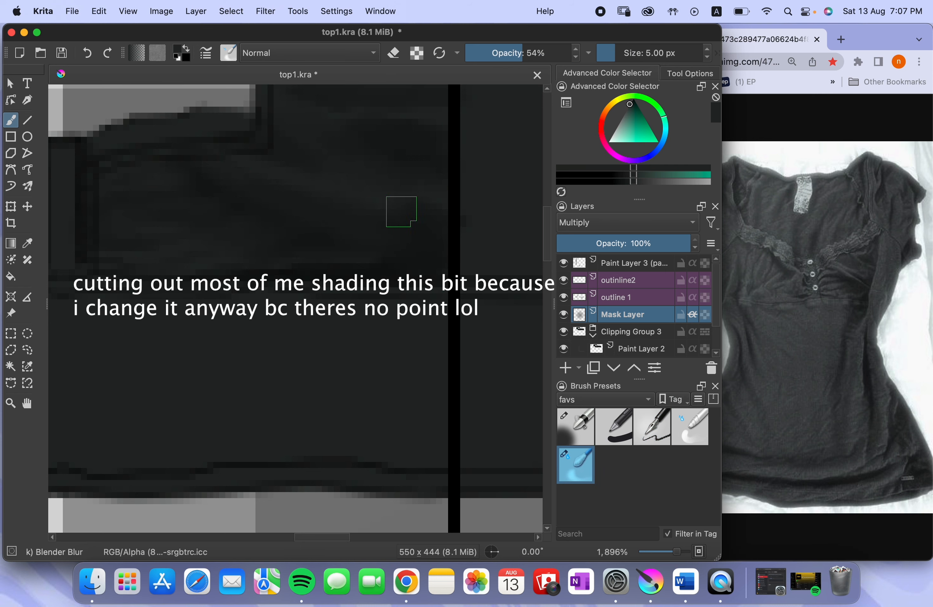
{"action": "left_click_drag", "start_coordinate": [386, 189], "coordinate": [487, 246]}
{"action": "left_click_drag", "start_coordinate": [413, 218], "coordinate": [433, 241]}
{"action": "mouse_move", "coordinate": [405, 190]}
{"action": "left_mouse_down"}
{"action": "mouse_move", "coordinate": [347, 189]}
{"action": "mouse_move", "coordinate": [378, 150]}
{"action": "left_mouse_up"}
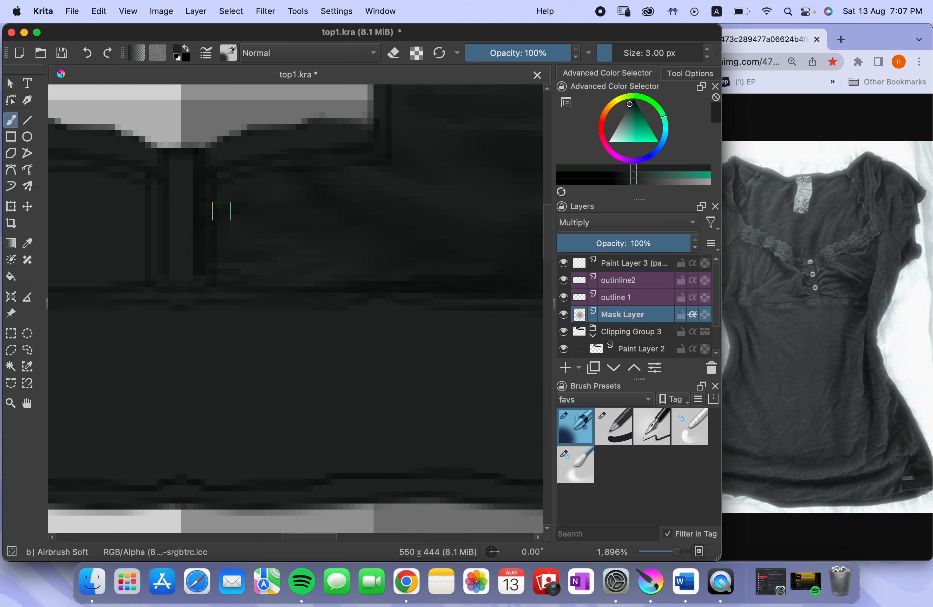
{"action": "key", "text": "["}
{"action": "left_click_drag", "start_coordinate": [221, 211], "coordinate": [243, 215]}
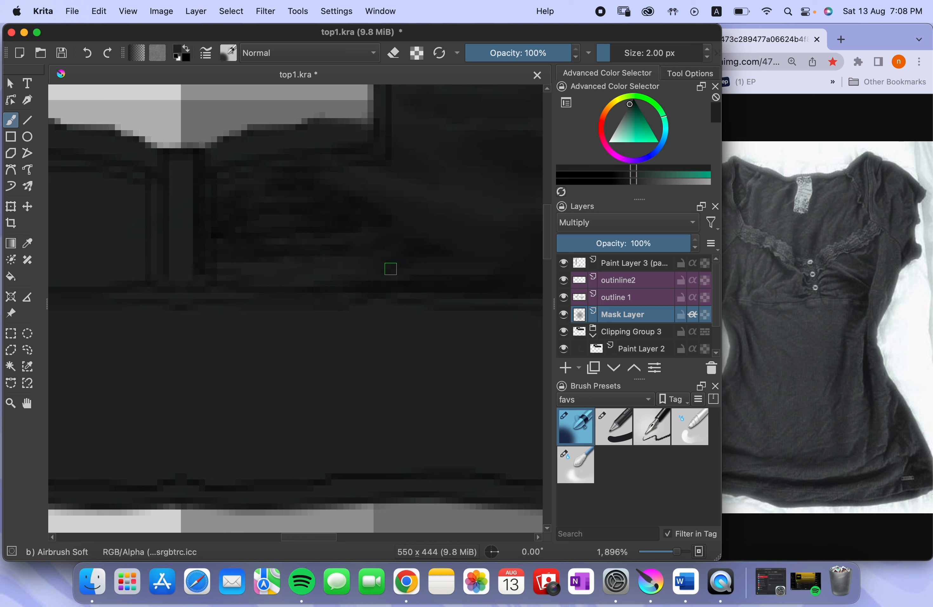
Enlarge the soft airbrush to 5 px and darken the broad diagonal fold running from the neckline corner
{"action": "key", "text": "bracketright"}
{"action": "key", "text": "bracketright"}
{"action": "key", "text": "bracketright"}
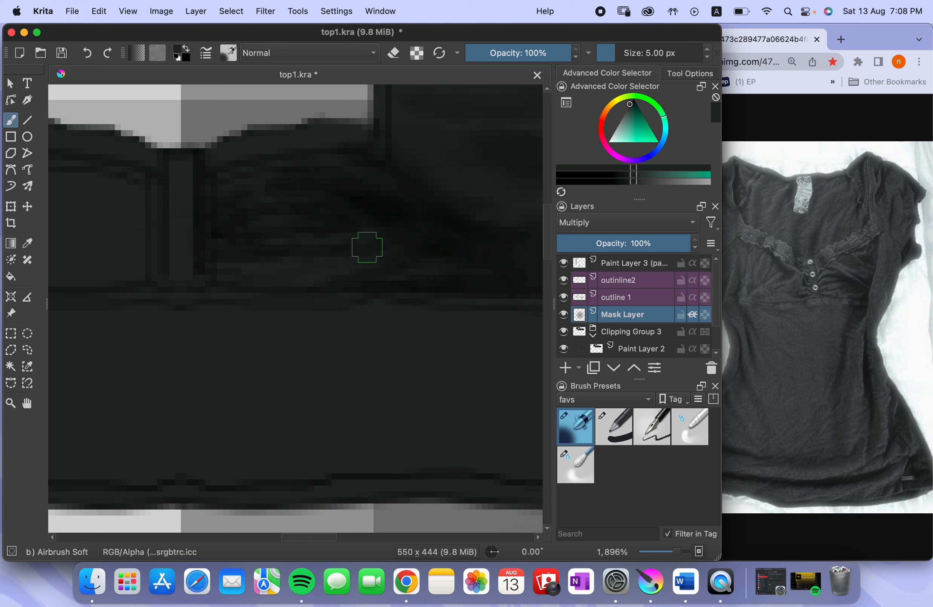
Erase thin highlights along the diagonal fold and near the side seam with a 3 px airbrush at 100% opacity
{"action": "key", "text": "e"}
{"action": "key", "text": "bracketleft"}
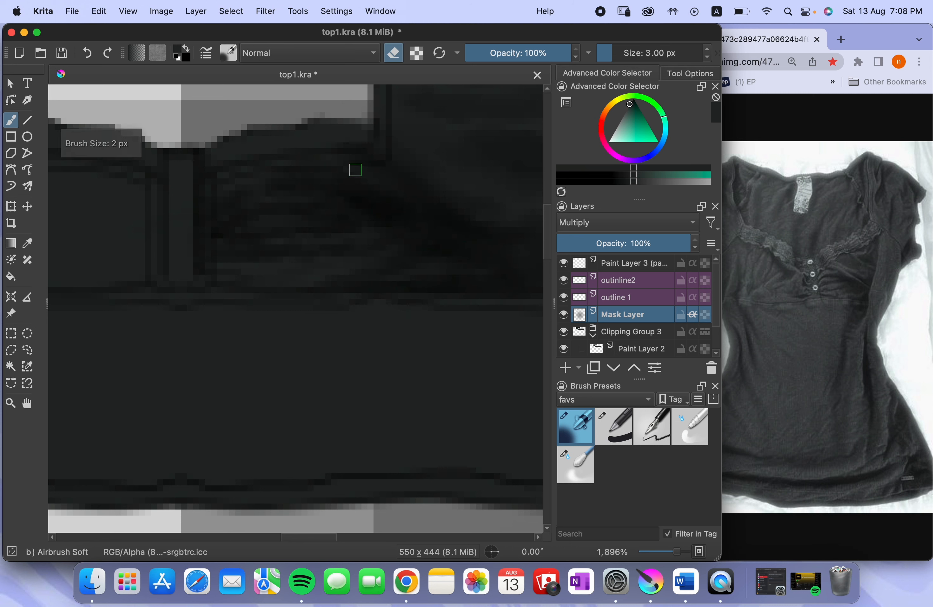
{"action": "key", "text": "bracketleft"}
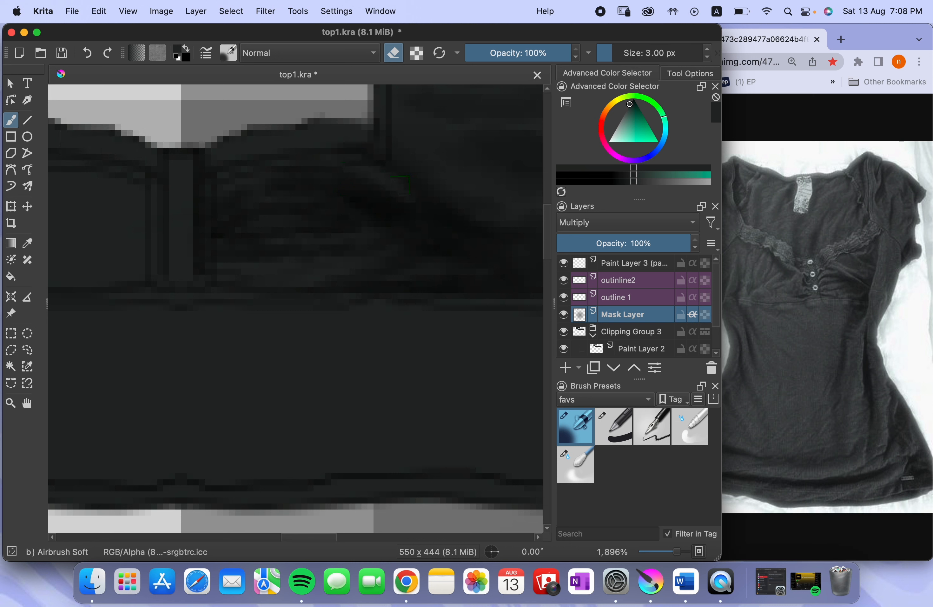
{"action": "left_click_drag", "start_coordinate": [460, 234], "coordinate": [491, 249]}
{"action": "left_click_drag", "start_coordinate": [341, 175], "coordinate": [407, 229]}
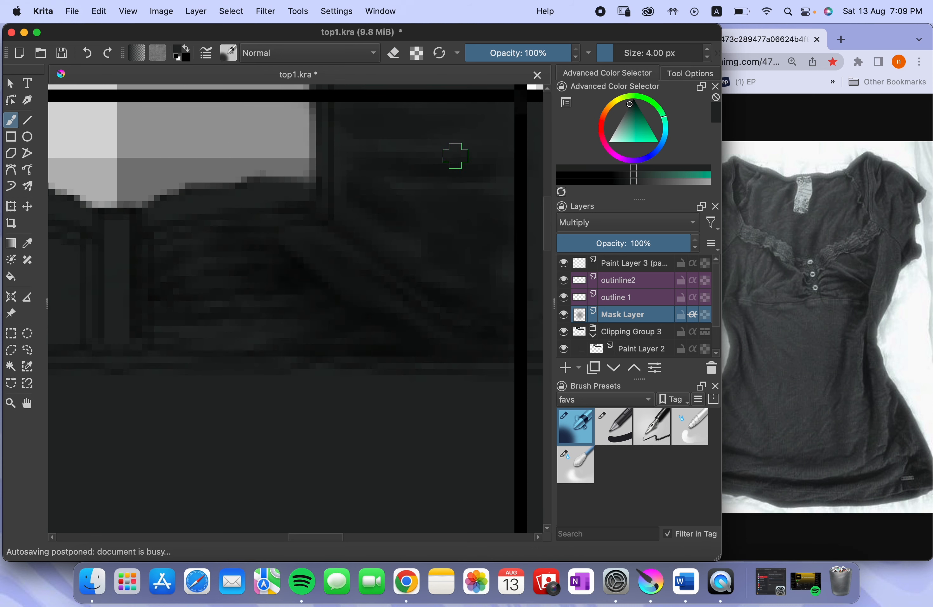
Darken the bust panel near the side seam and shade a horizontal fold along the lower band's hem with the 4 px airbrush
{"action": "left_click_drag", "start_coordinate": [447, 158], "coordinate": [420, 219]}
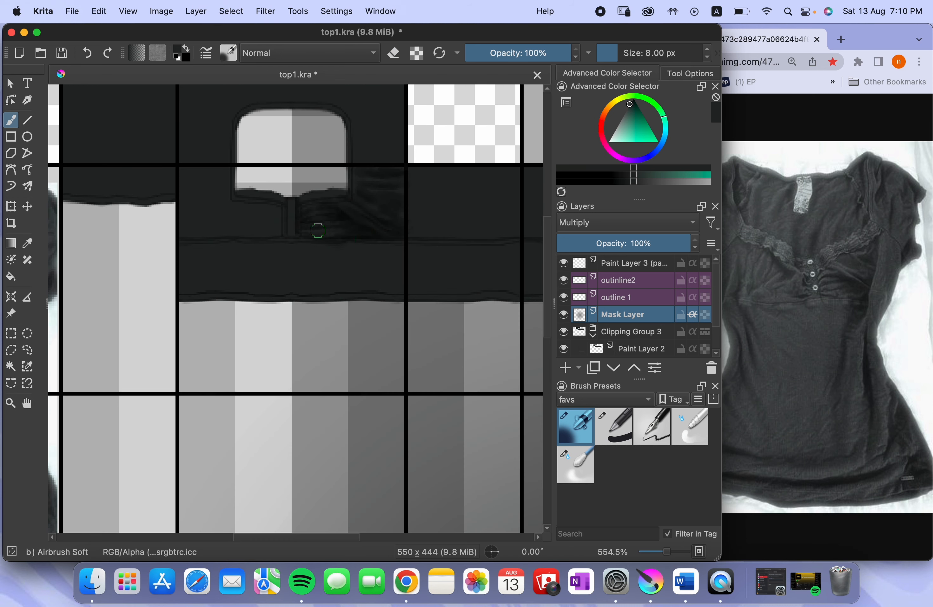
{"action": "scroll", "coordinate": [358, 244], "scroll_direction": "up", "scroll_amount": 6}
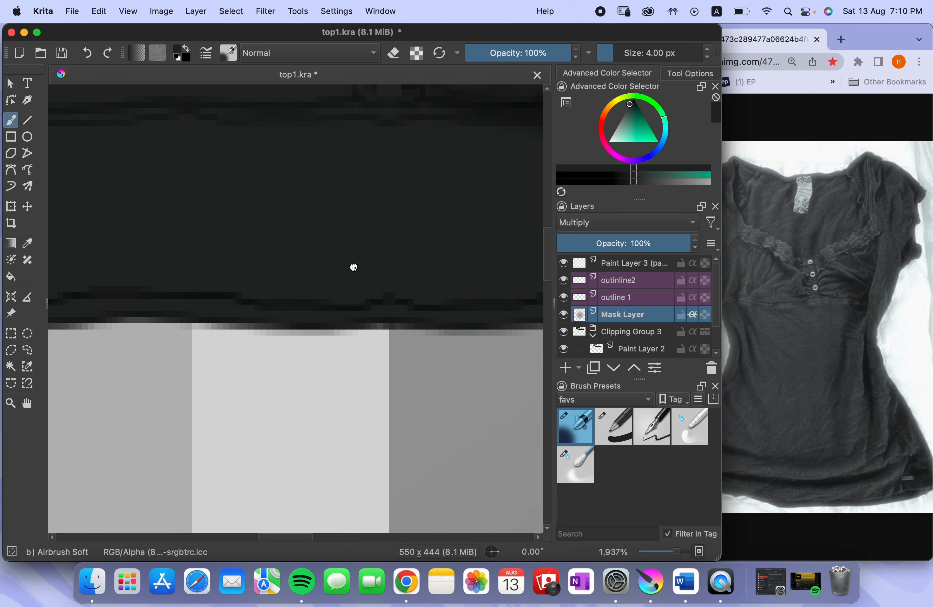
{"action": "left_click_drag", "start_coordinate": [351, 264], "coordinate": [364, 265]}
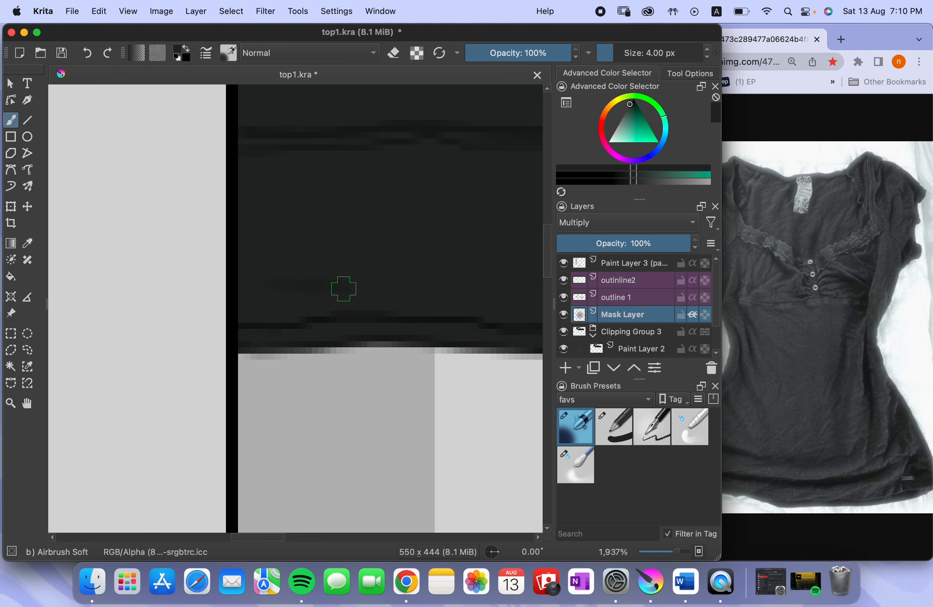
{"action": "left_click_drag", "start_coordinate": [491, 287], "coordinate": [231, 235]}
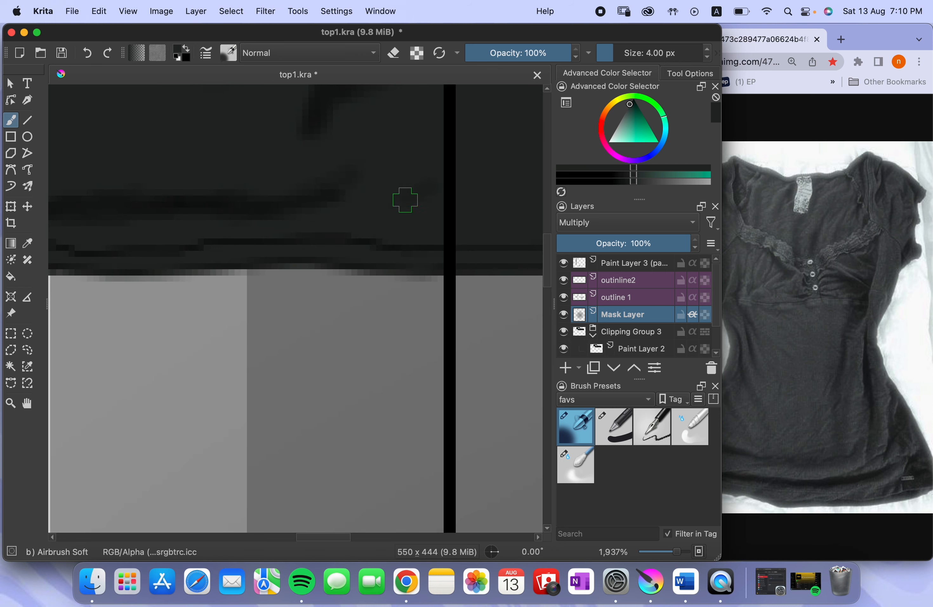
Airbrush a diagonal fold at the band's hem corner with a 3 px brush and move Mask Layer into Clipping Group 3
{"action": "key", "text": "bracketleft"}
{"action": "key", "text": "bracketleft"}
{"action": "key", "text": "bracketleft"}
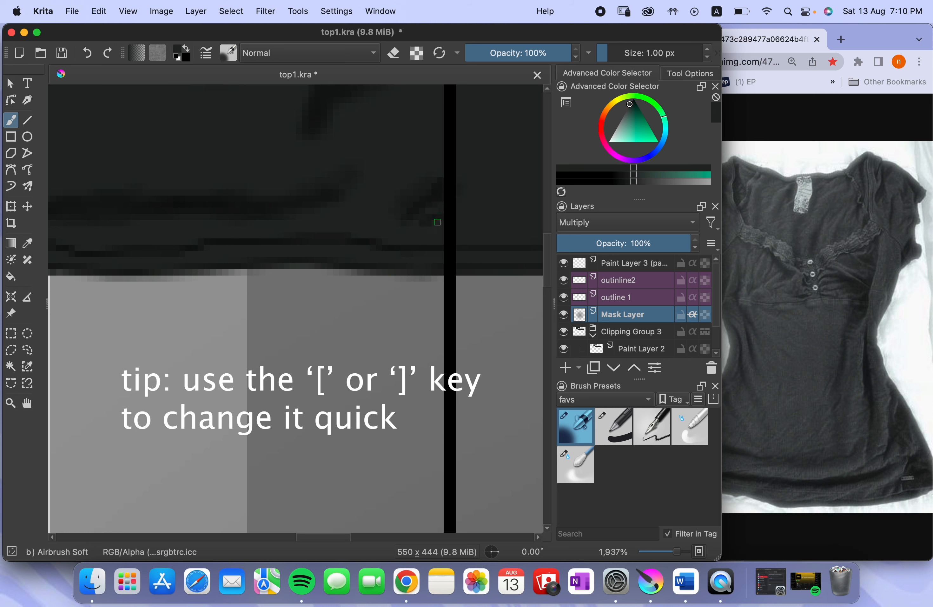
{"action": "key", "text": "bracketright"}
{"action": "key", "text": "bracketright"}
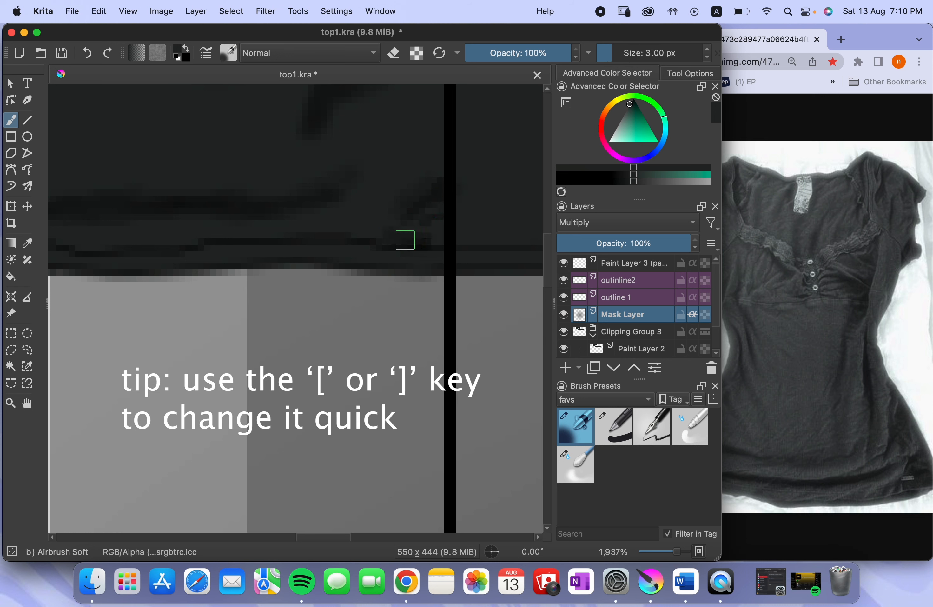
{"action": "mouse_move", "coordinate": [387, 232]}
{"action": "left_mouse_down"}
{"action": "mouse_move", "coordinate": [396, 257]}
{"action": "mouse_move", "coordinate": [410, 253]}
{"action": "mouse_move", "coordinate": [424, 303]}
{"action": "left_mouse_up"}
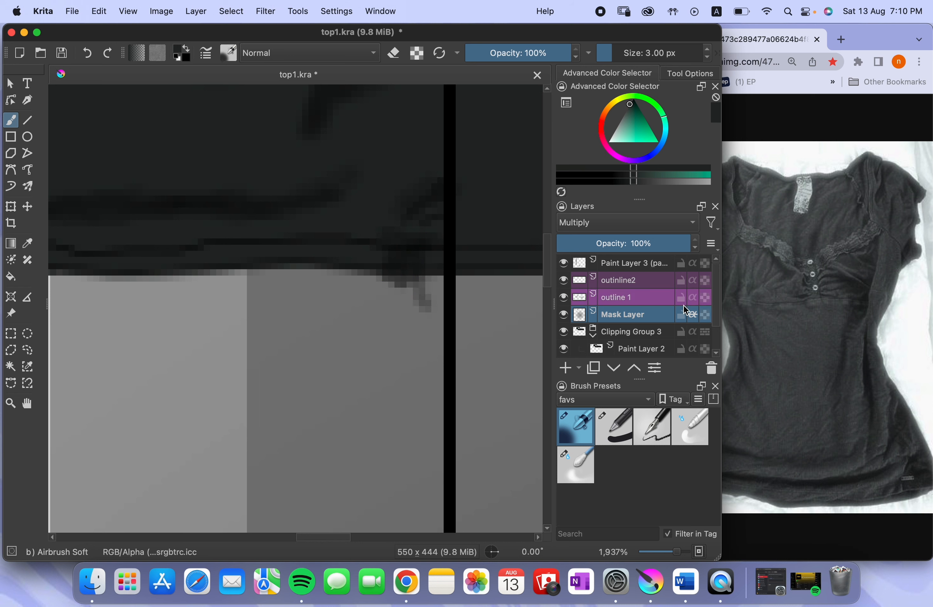
{"action": "mouse_move", "coordinate": [650, 315]}
{"action": "left_mouse_down"}
{"action": "mouse_move", "coordinate": [650, 335]}
{"action": "mouse_move", "coordinate": [675, 328]}
{"action": "left_mouse_up"}
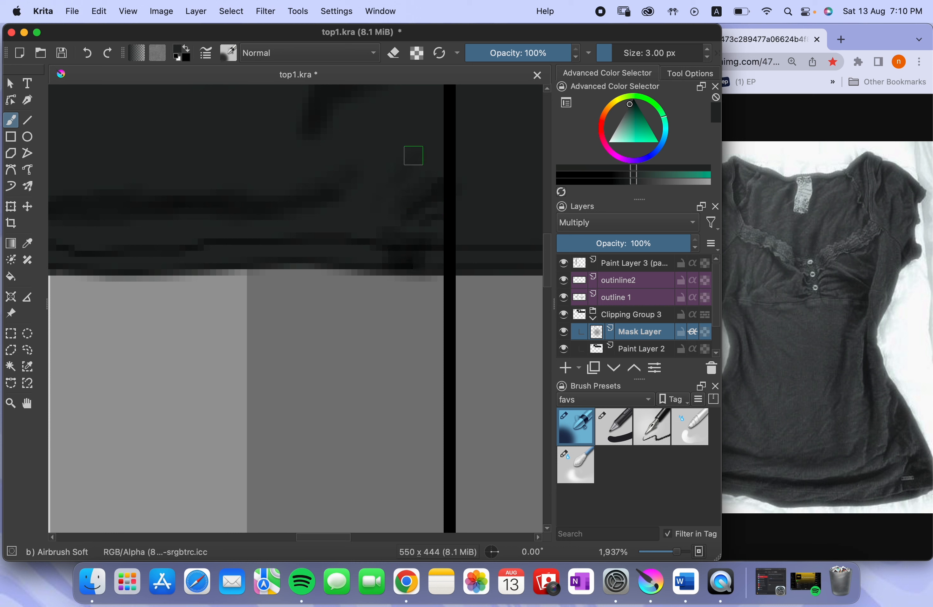
Add thin curved folds beside the band's side seam with the airbrush reduced to 2 px
{"action": "key", "text": "bracketleft"}
{"action": "left_click_drag", "start_coordinate": [424, 144], "coordinate": [421, 136]}
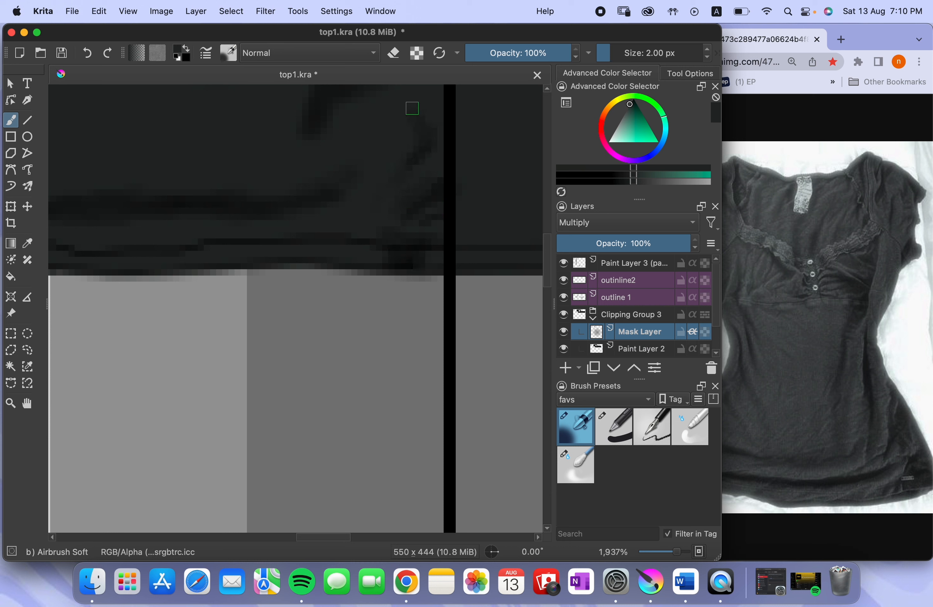
{"action": "scroll", "coordinate": [414, 173], "scroll_direction": "up", "scroll_amount": 3}
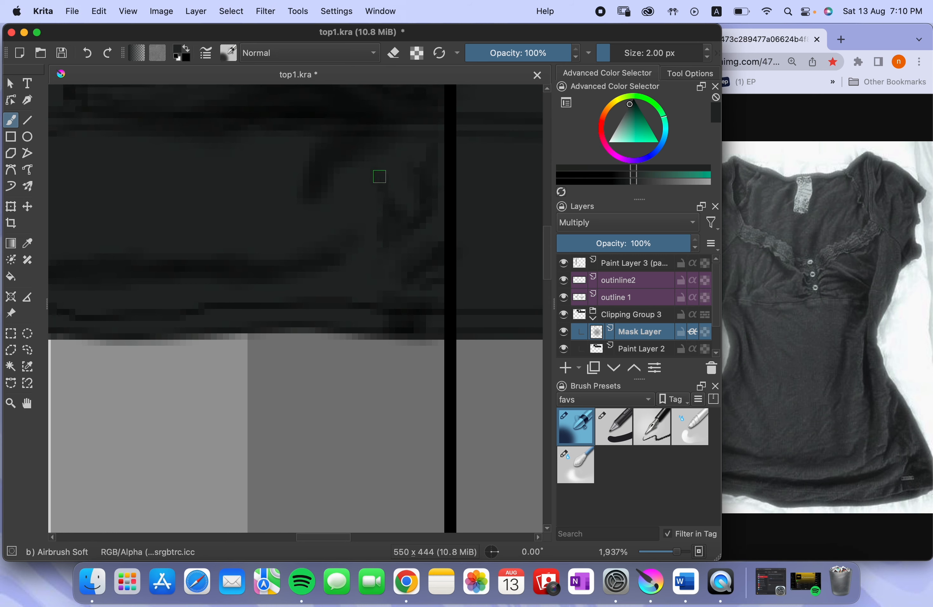
{"action": "scroll", "coordinate": [370, 248], "scroll_direction": "down", "scroll_amount": 5}
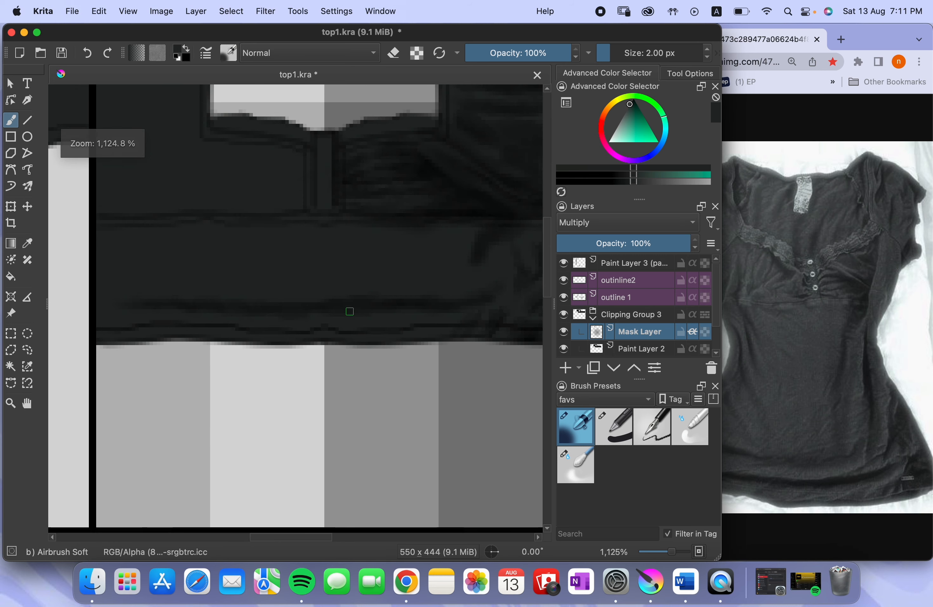
Enlarge the soft airbrush to 4 px and shade long horizontal folds across the middle of the lower band
{"action": "key", "text": "bracketright"}
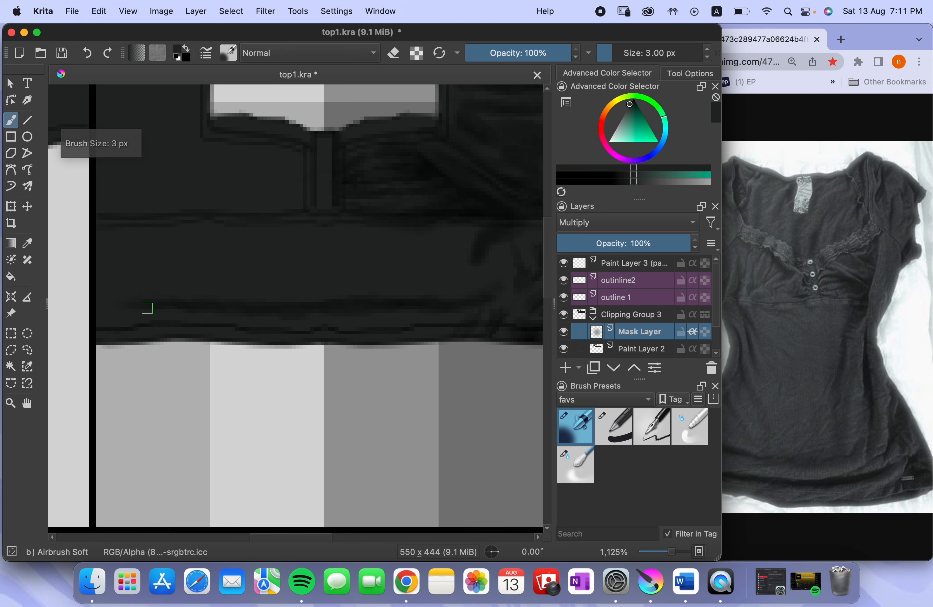
{"action": "key", "text": "bracketright"}
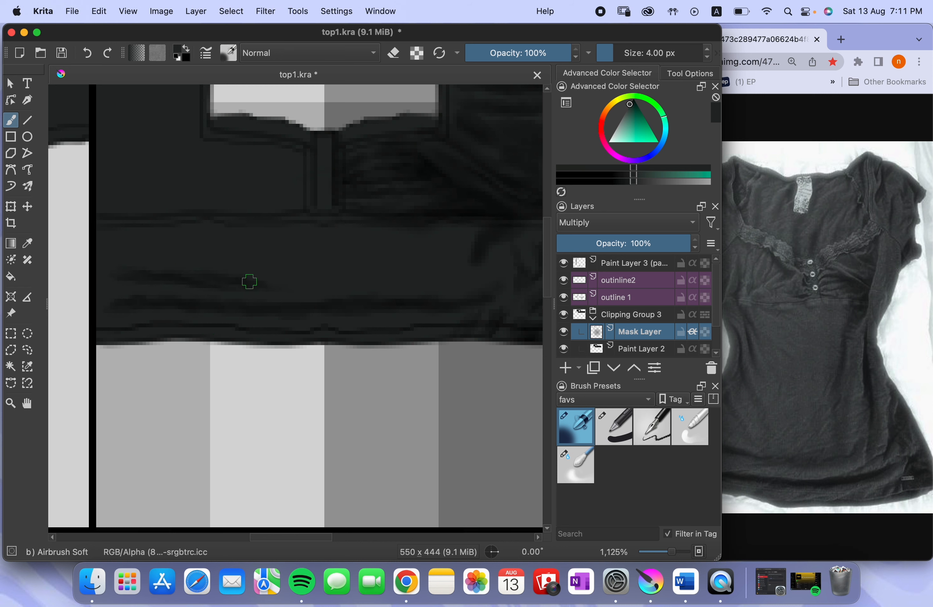
{"action": "left_click_drag", "start_coordinate": [381, 268], "coordinate": [453, 250]}
{"action": "scroll", "coordinate": [454, 248], "scroll_direction": "left", "scroll_amount": 3}
Switch to Chrome, zoom the shirt photo out two levels and reposition both windows so the whole shirt shows beside the canvas
{"action": "left_click", "coordinate": [731, 271]}
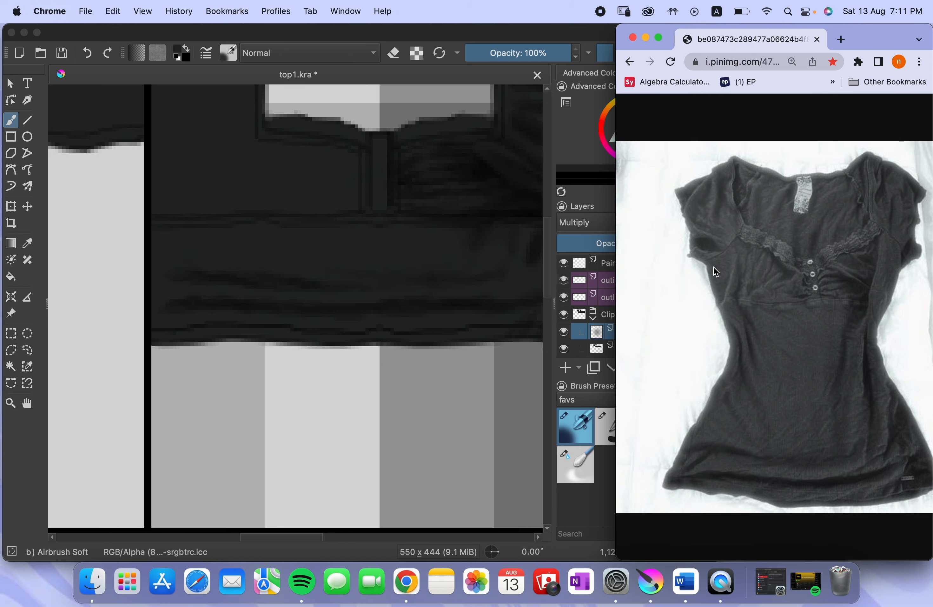
{"action": "key", "text": "super+minus"}
{"action": "key", "text": "super+minus"}
{"action": "left_click_drag", "start_coordinate": [856, 42], "coordinate": [900, 42]}
{"action": "left_click_drag", "start_coordinate": [599, 33], "coordinate": [607, 33]}
Airbrush diagonal folds at the band's opposite side seam, refining them and the hem creases with a 2 px brush
{"action": "left_click_drag", "start_coordinate": [200, 228], "coordinate": [236, 253]}
{"action": "left_click_drag", "start_coordinate": [144, 236], "coordinate": [165, 260]}
{"action": "key", "text": "bracketleft"}
{"action": "key", "text": "bracketleft"}
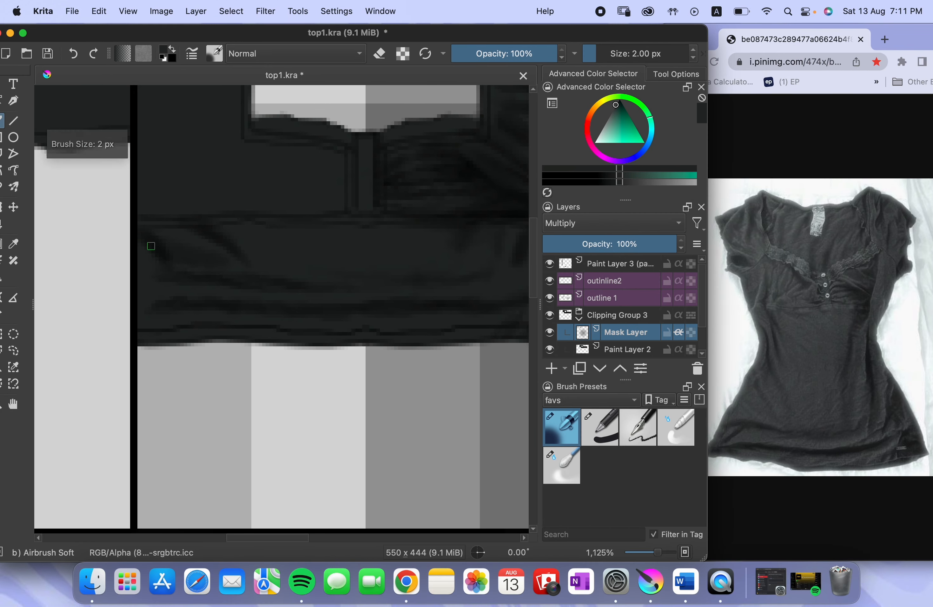
{"action": "scroll", "coordinate": [164, 272], "scroll_direction": "up", "scroll_amount": 3}
{"action": "mouse_move", "coordinate": [217, 290]}
{"action": "left_mouse_down"}
{"action": "mouse_move", "coordinate": [170, 321]}
{"action": "mouse_move", "coordinate": [274, 345]}
{"action": "left_mouse_up"}
{"action": "scroll", "coordinate": [295, 341], "scroll_direction": "right", "scroll_amount": 5}
{"action": "scroll", "coordinate": [379, 304], "scroll_direction": "left", "scroll_amount": 3}
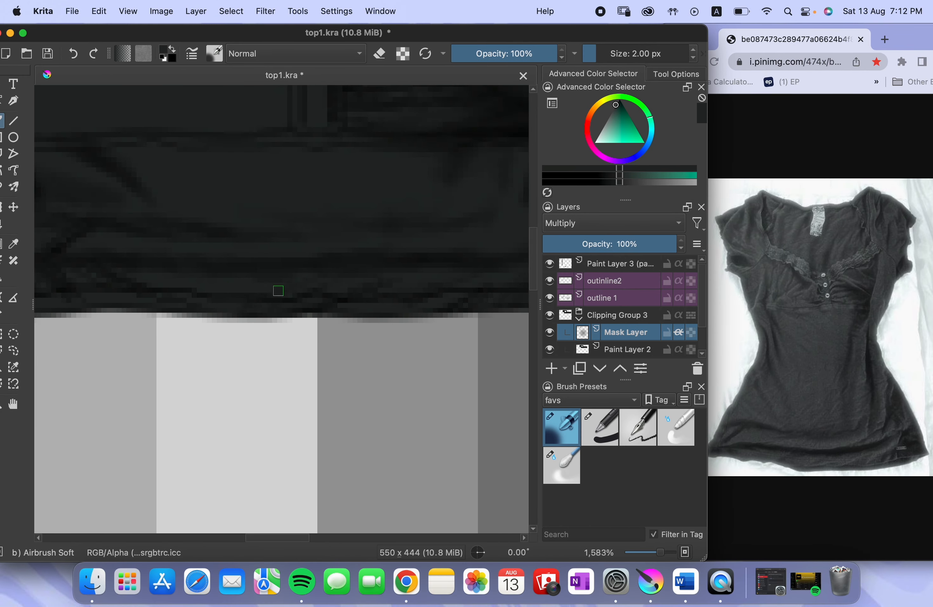
Rework the shaded bust panel's folds with the 4 px airbrush and lighten them by erasing at up to 9 px
{"action": "scroll", "coordinate": [277, 289], "scroll_direction": "down", "scroll_amount": 3}
{"action": "scroll", "coordinate": [197, 229], "scroll_direction": "up", "scroll_amount": 1}
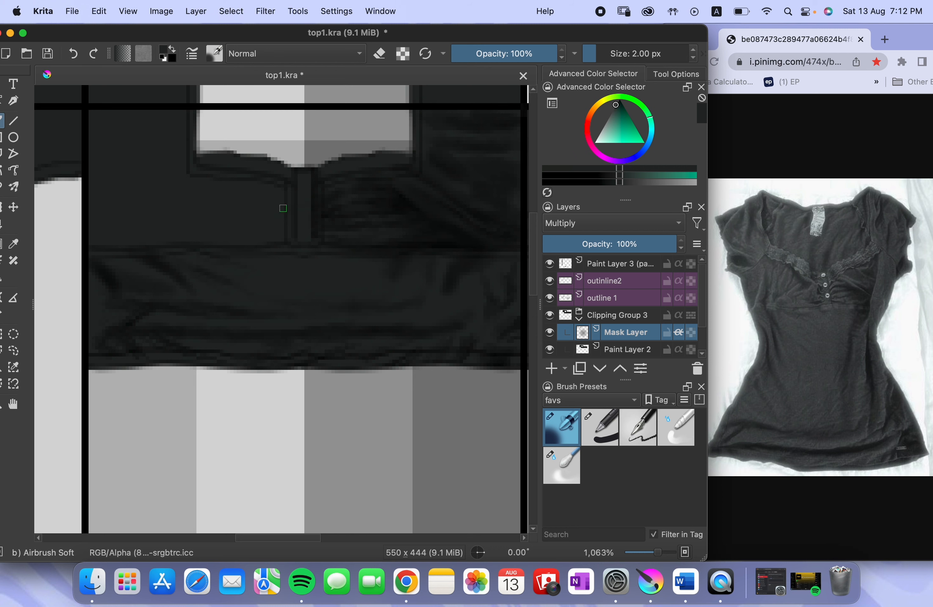
{"action": "scroll", "coordinate": [300, 197], "scroll_direction": "up", "scroll_amount": 2}
{"action": "scroll", "coordinate": [299, 197], "scroll_direction": "right", "scroll_amount": 3}
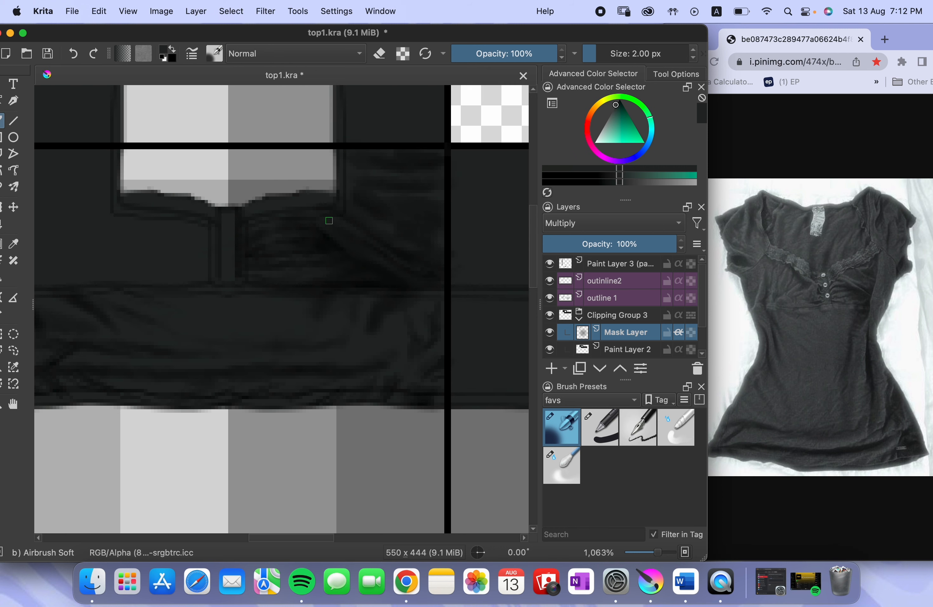
{"action": "key", "text": "bracketright"}
{"action": "key", "text": "bracketright"}
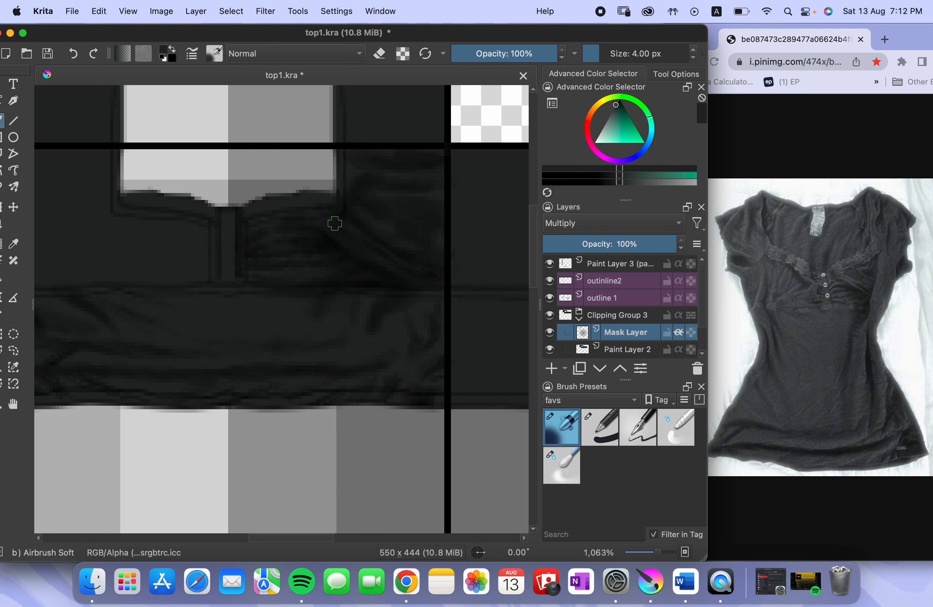
{"action": "key", "text": "e"}
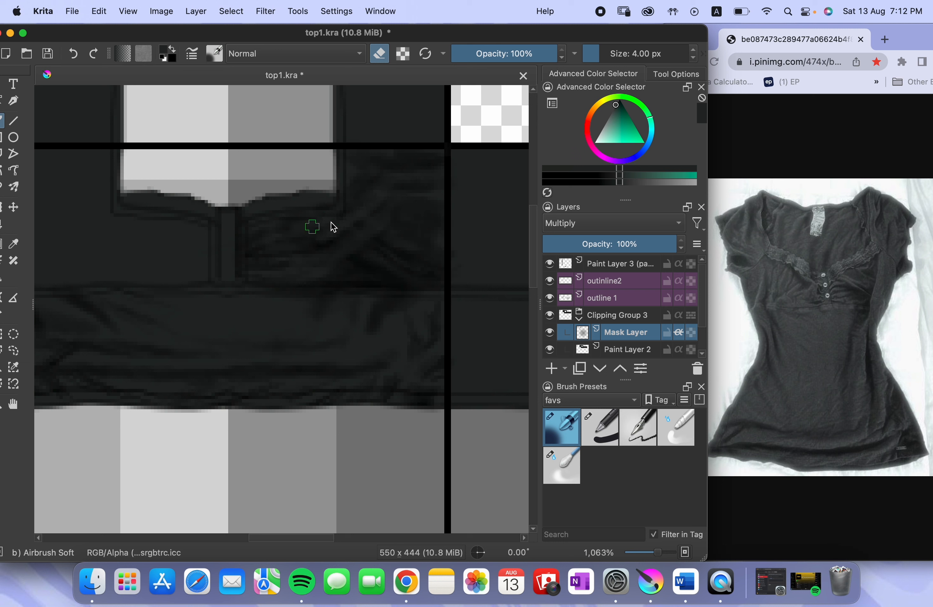
{"action": "key", "text": "bracketright"}
{"action": "key", "text": "bracketright"}
{"action": "key", "text": "bracketright"}
{"action": "key", "text": "bracketright"}
{"action": "key", "text": "bracketright"}
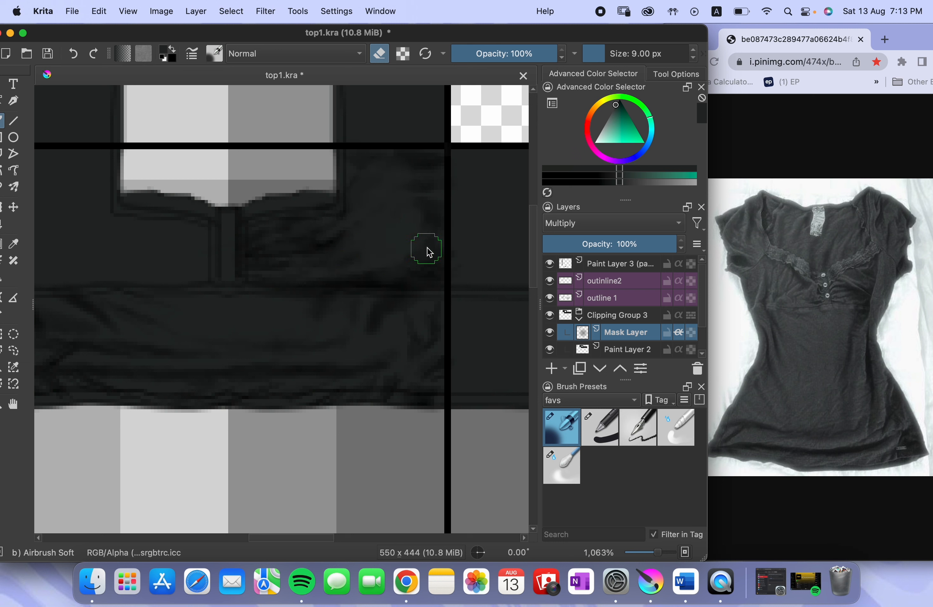
Soften the shaded bust panel's folds using Blender Blur at 8 px and 54% opacity
{"action": "key", "text": "slash"}
{"action": "scroll", "coordinate": [327, 244], "scroll_direction": "down", "scroll_amount": 4}
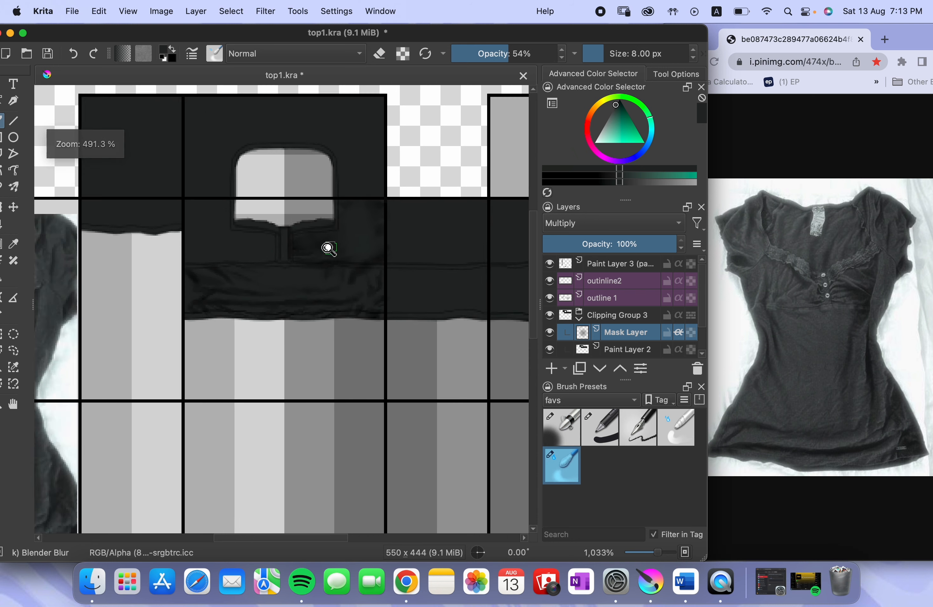
{"action": "scroll", "coordinate": [410, 245], "scroll_direction": "up", "scroll_amount": 6}
Return to the soft airbrush at 3 px with erasing off and darken curved folds from the side seam across the bust panel
{"action": "key", "text": "slash"}
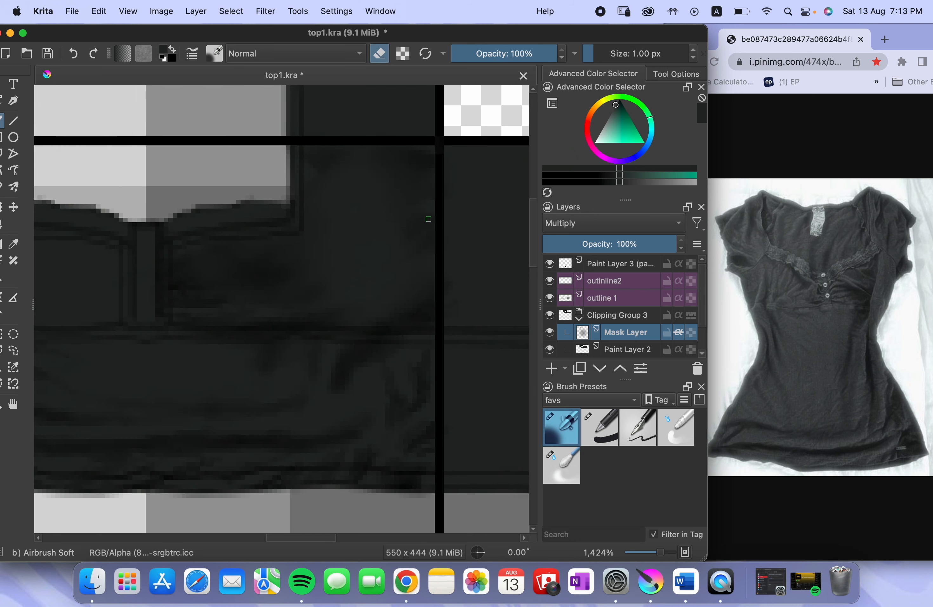
{"action": "key", "text": "bracketright"}
{"action": "key", "text": "bracketright"}
{"action": "key", "text": "e"}
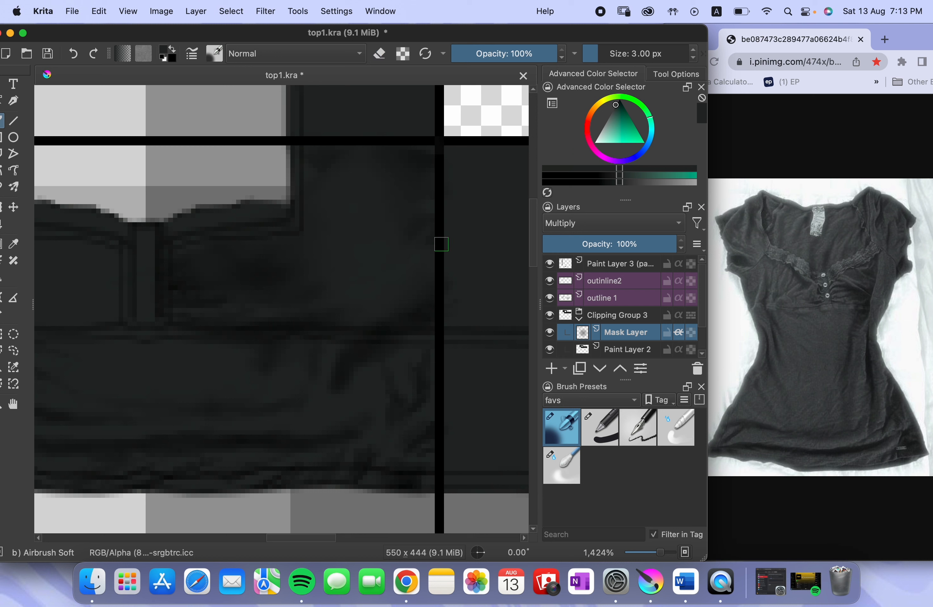
{"action": "left_click_drag", "start_coordinate": [404, 296], "coordinate": [433, 285]}
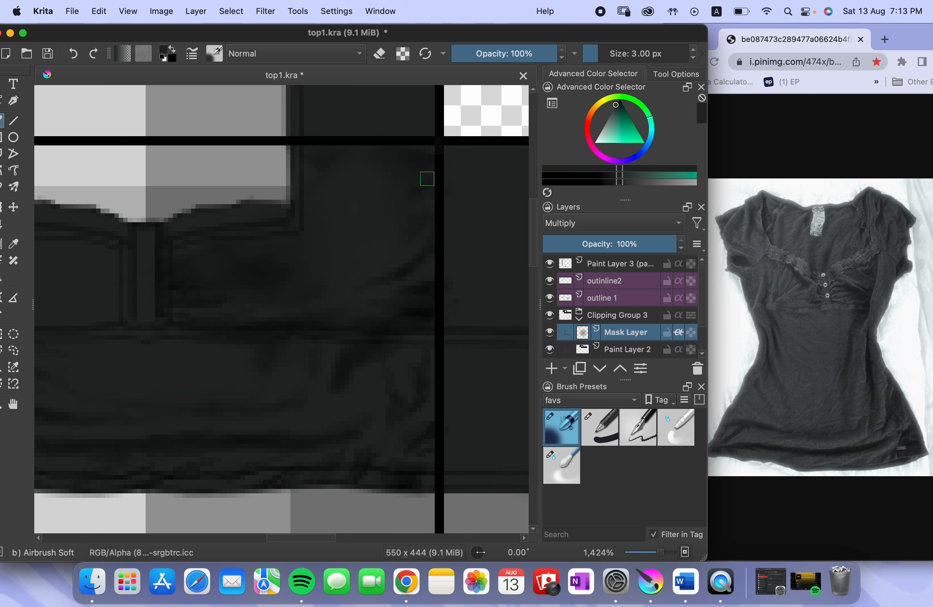
{"action": "left_click_drag", "start_coordinate": [408, 160], "coordinate": [367, 231]}
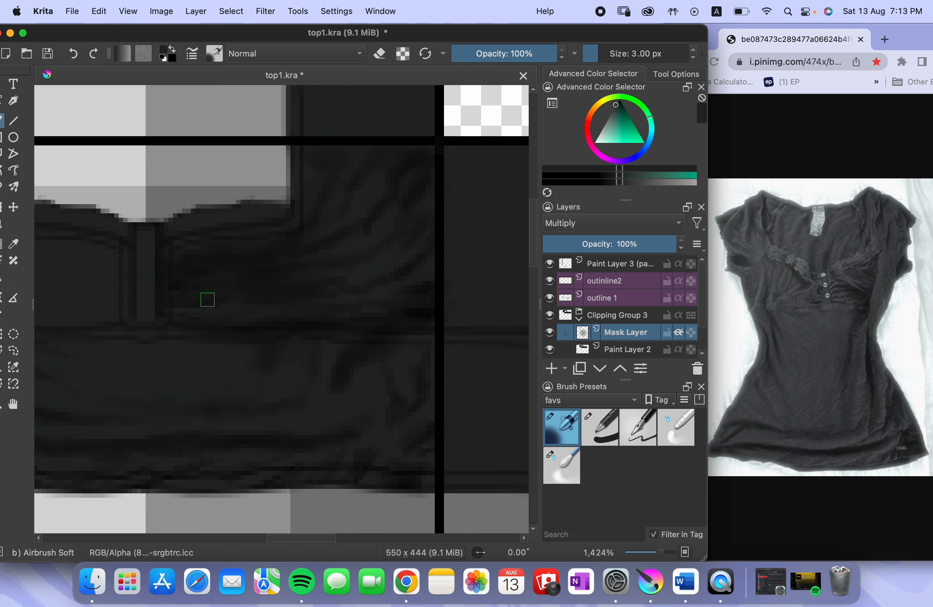
Airbrush vertical side-seam folds and curved gathers toward the placket on the opposite bust panel at 3 px
{"action": "scroll", "coordinate": [396, 215], "scroll_direction": "down", "scroll_amount": 5}
{"action": "scroll", "coordinate": [271, 309], "scroll_direction": "right", "scroll_amount": 3}
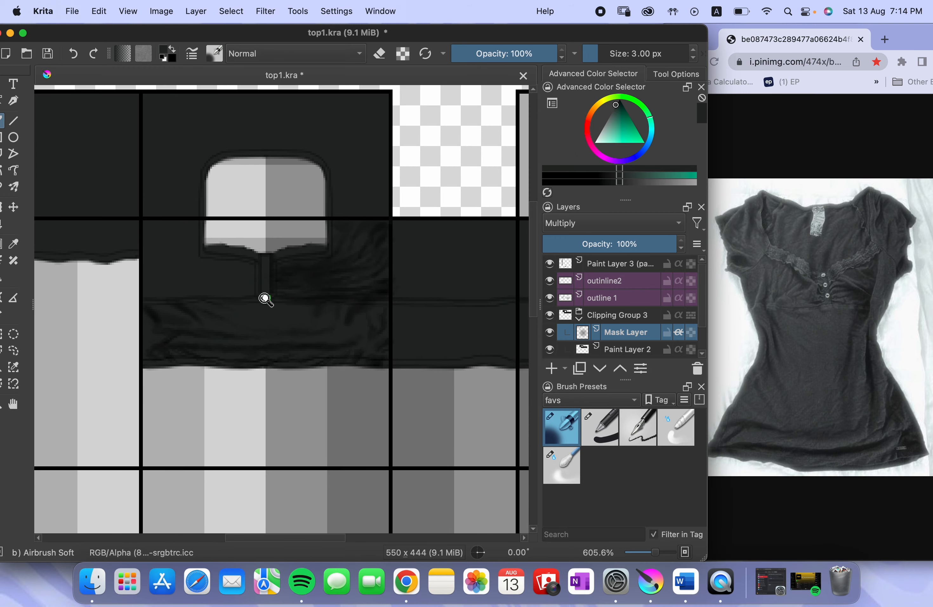
{"action": "scroll", "coordinate": [265, 298], "scroll_direction": "up", "scroll_amount": 4}
{"action": "scroll", "coordinate": [259, 280], "scroll_direction": "up", "scroll_amount": 1}
{"action": "scroll", "coordinate": [272, 264], "scroll_direction": "left", "scroll_amount": 3}
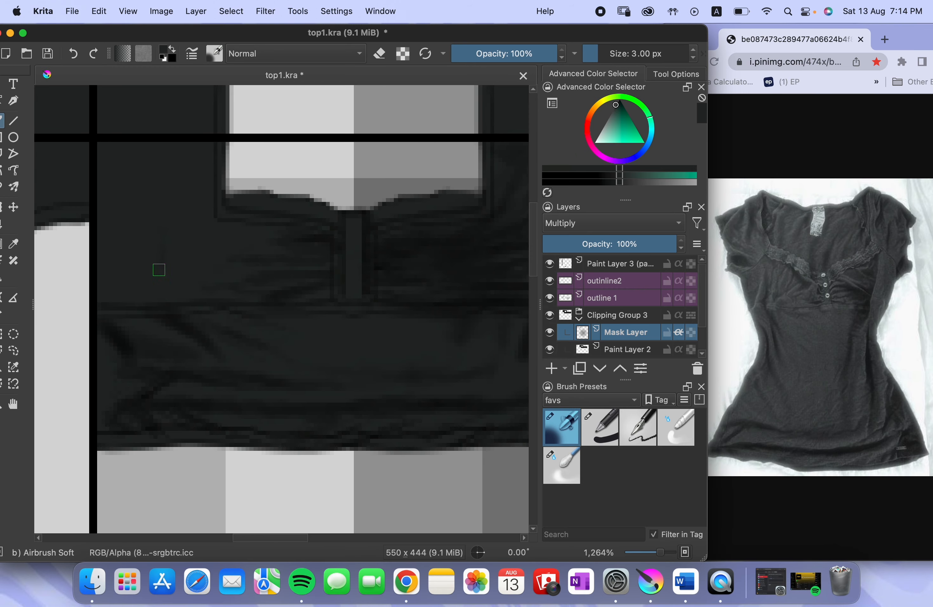
{"action": "left_click_drag", "start_coordinate": [177, 292], "coordinate": [161, 300]}
{"action": "left_click_drag", "start_coordinate": [130, 198], "coordinate": [131, 308]}
{"action": "mouse_move", "coordinate": [175, 148]}
{"action": "left_mouse_down"}
{"action": "mouse_move", "coordinate": [163, 294]}
{"action": "mouse_move", "coordinate": [223, 236]}
{"action": "left_mouse_up"}
{"action": "left_click_drag", "start_coordinate": [108, 148], "coordinate": [125, 311]}
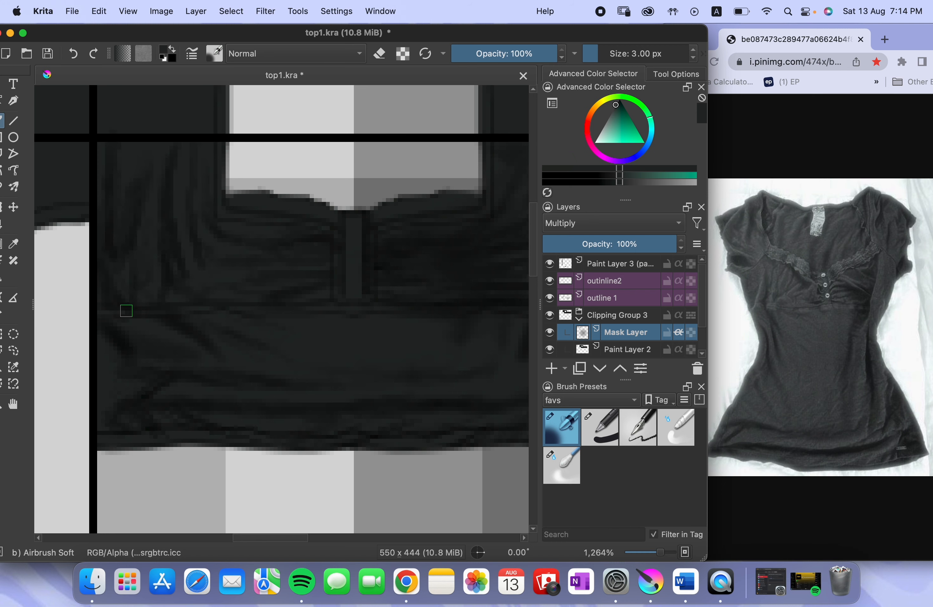
{"action": "left_click_drag", "start_coordinate": [158, 267], "coordinate": [136, 301]}
{"action": "left_click_drag", "start_coordinate": [191, 291], "coordinate": [308, 276]}
Smooth the folds on both bust panels using Blender Blur at 7 px and 54% opacity
{"action": "scroll", "coordinate": [308, 275], "scroll_direction": "down", "scroll_amount": 2}
{"action": "scroll", "coordinate": [236, 246], "scroll_direction": "right", "scroll_amount": 3}
{"action": "scroll", "coordinate": [198, 250], "scroll_direction": "up", "scroll_amount": 3}
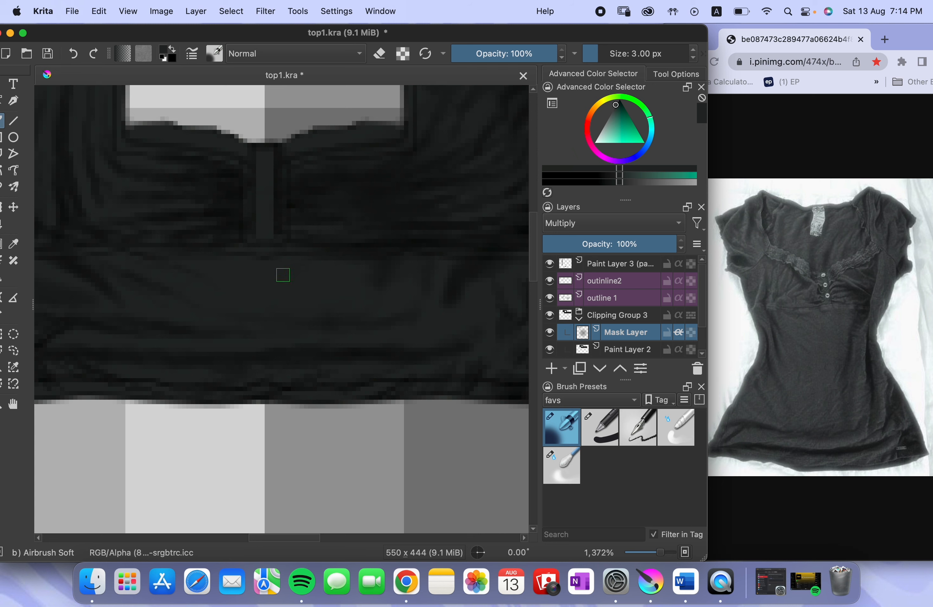
{"action": "scroll", "coordinate": [333, 286], "scroll_direction": "down", "scroll_amount": 5}
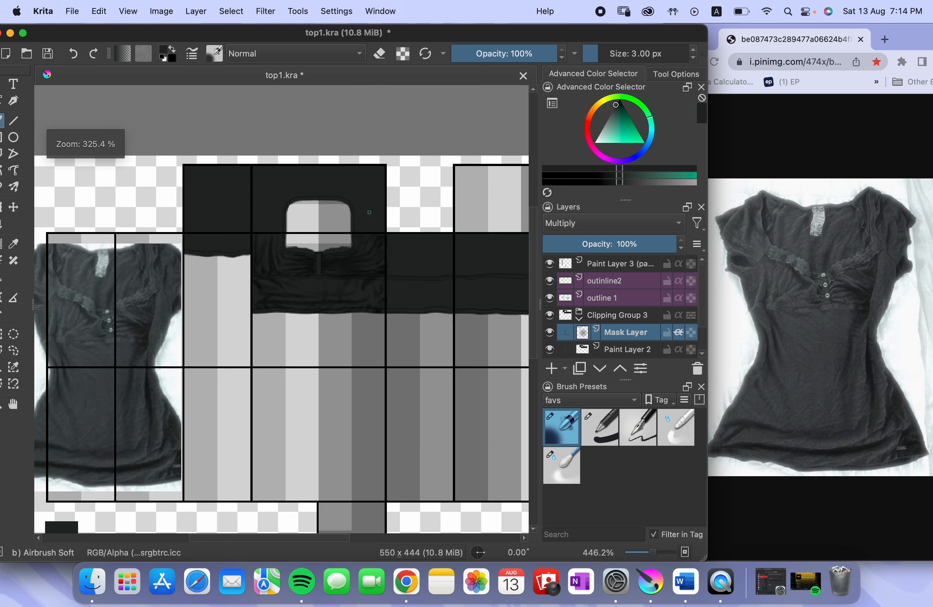
{"action": "scroll", "coordinate": [332, 285], "scroll_direction": "down", "scroll_amount": 1}
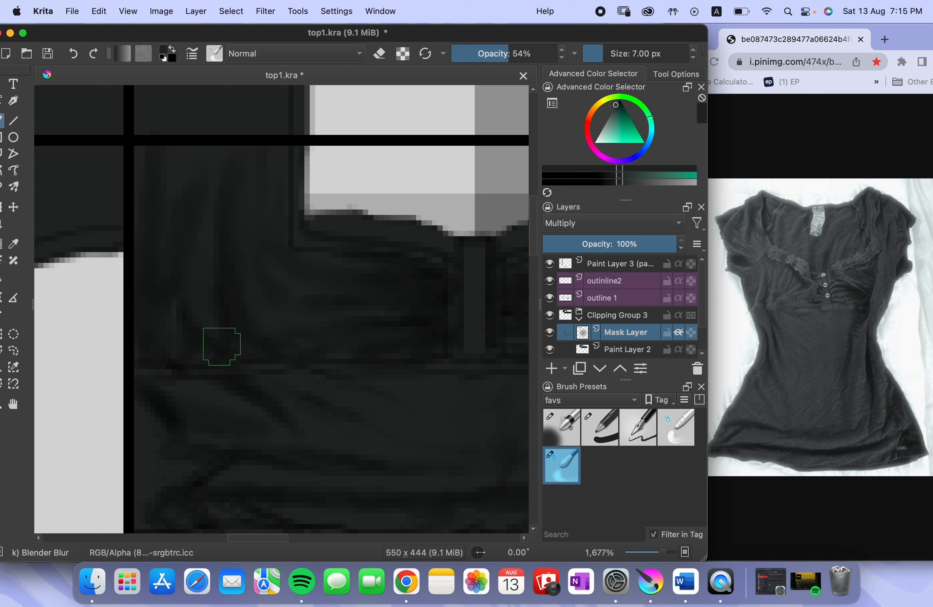
{"action": "scroll", "coordinate": [459, 201], "scroll_direction": "down", "scroll_amount": 5}
{"action": "scroll", "coordinate": [459, 201], "scroll_direction": "right", "scroll_amount": 5}
{"action": "scroll", "coordinate": [459, 201], "scroll_direction": "up", "scroll_amount": 5}
{"action": "scroll", "coordinate": [458, 201], "scroll_direction": "right", "scroll_amount": 2}
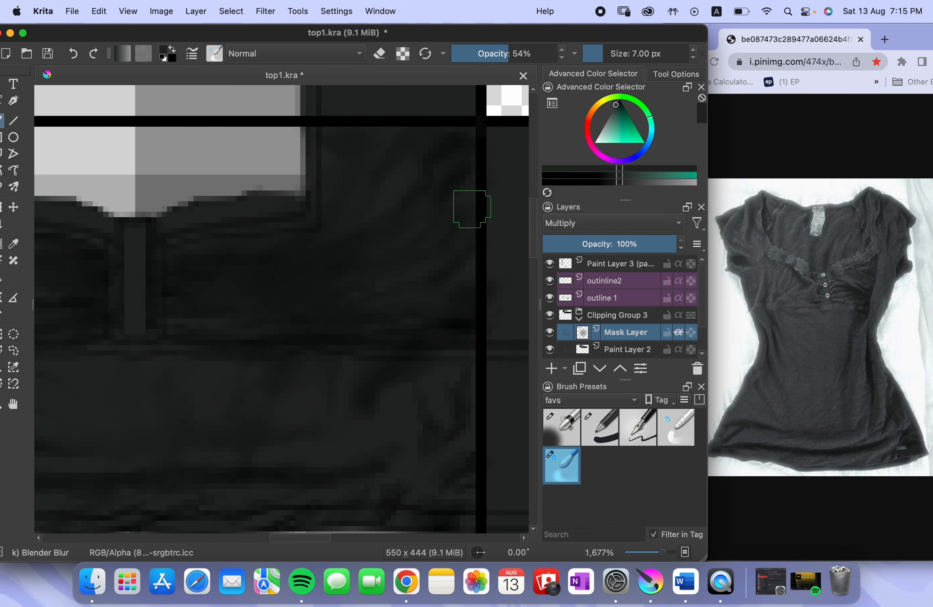
Reduce Blender Blur to 5 px and blend the folds across the lower band
{"action": "scroll", "coordinate": [424, 288], "scroll_direction": "down", "scroll_amount": 4}
{"action": "key", "text": "["}
{"action": "key", "text": "["}
{"action": "scroll", "coordinate": [210, 278], "scroll_direction": "left", "scroll_amount": 8}
{"action": "scroll", "coordinate": [211, 277], "scroll_direction": "down", "scroll_amount": 2}
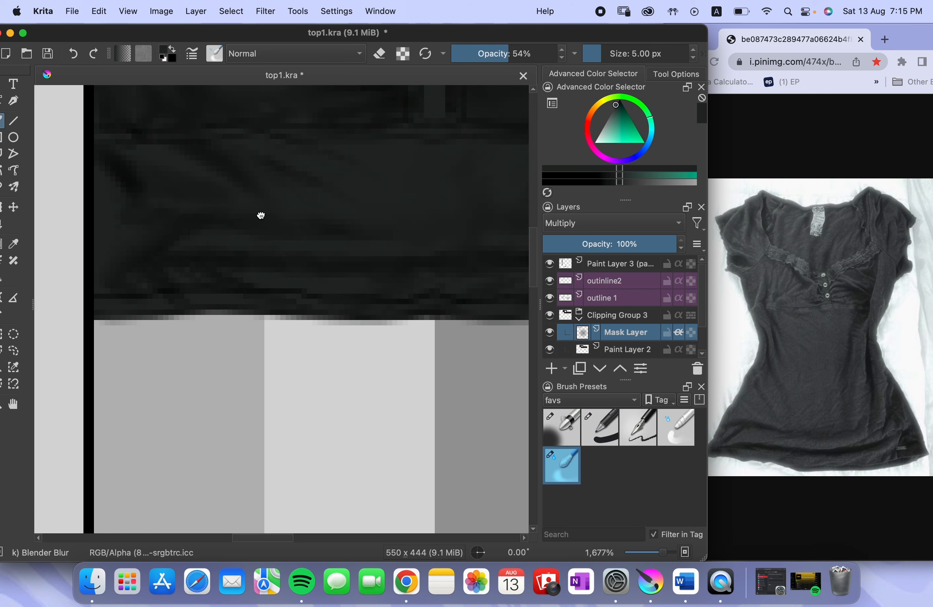
Lower Mask Layer's opacity to 62% to lighten the overall fold shading
{"action": "scroll", "coordinate": [260, 214], "scroll_direction": "down", "scroll_amount": 3}
{"action": "scroll", "coordinate": [288, 290], "scroll_direction": "down", "scroll_amount": 3}
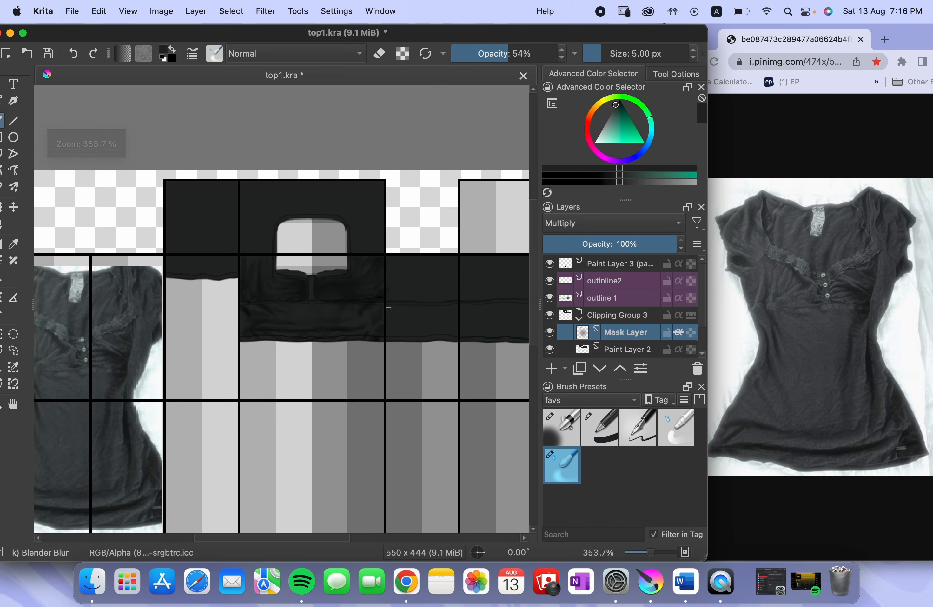
{"action": "scroll", "coordinate": [315, 268], "scroll_direction": "up", "scroll_amount": 4}
{"action": "mouse_move", "coordinate": [605, 245]}
{"action": "left_mouse_down"}
{"action": "mouse_move", "coordinate": [593, 244]}
{"action": "mouse_move", "coordinate": [623, 242]}
{"action": "left_mouse_up"}
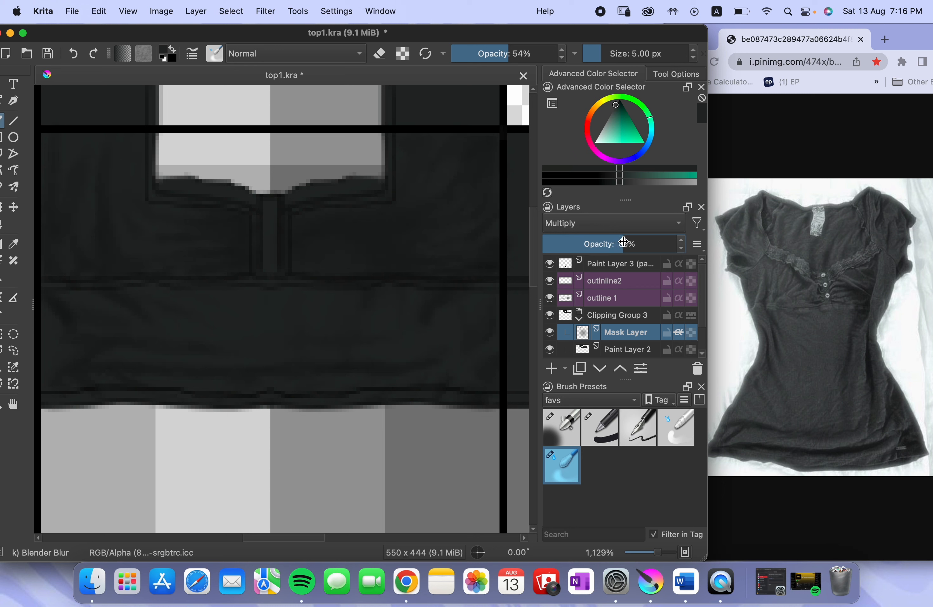
Add a Multiply paint layer above Mask Layer and choose Airbrush Soft at 2 px in a near-black blue
{"action": "left_click", "coordinate": [551, 368]}
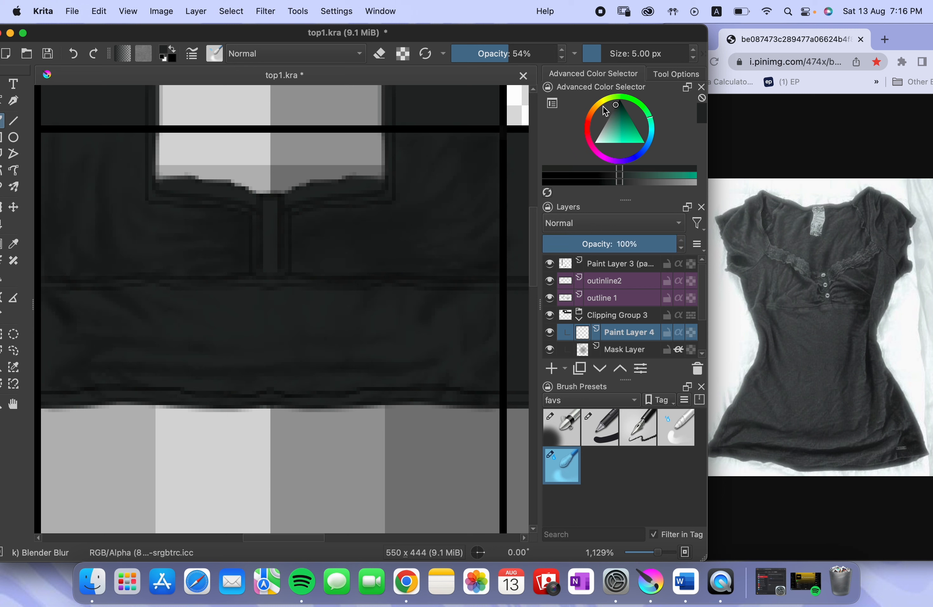
{"action": "left_click_drag", "start_coordinate": [644, 153], "coordinate": [619, 104]}
{"action": "left_click", "coordinate": [561, 427]}
{"action": "left_click_drag", "start_coordinate": [455, 175], "coordinate": [390, 254]}
{"action": "left_click", "coordinate": [571, 218]}
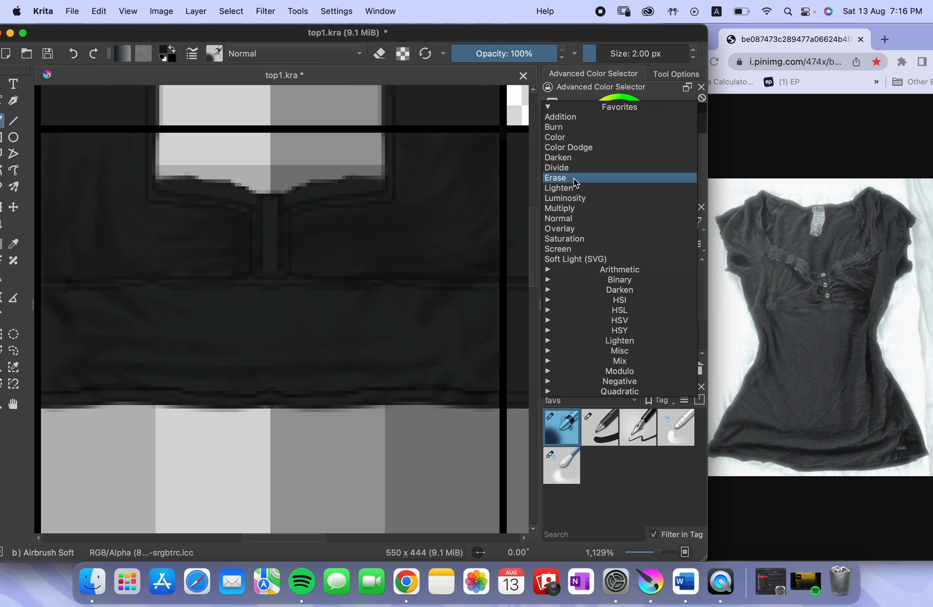
{"action": "left_click", "coordinate": [550, 208]}
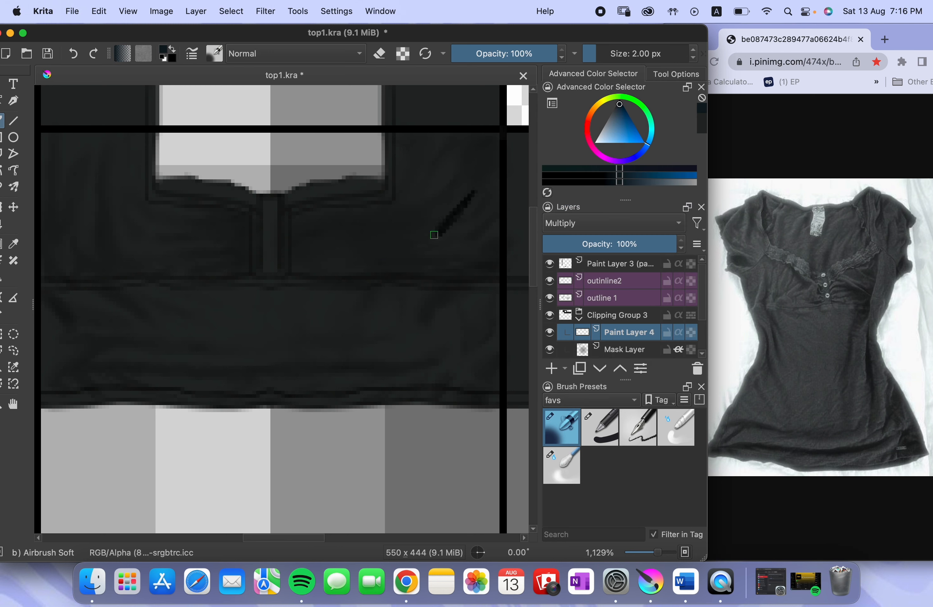
Airbrush thin dark horizontal gathers fanning out from the placket across one bust panel at 2 px
{"action": "scroll", "coordinate": [468, 179], "scroll_direction": "up", "scroll_amount": 2}
{"action": "mouse_move", "coordinate": [469, 180]}
{"action": "left_mouse_down"}
{"action": "mouse_move", "coordinate": [418, 224]}
{"action": "mouse_move", "coordinate": [518, 167]}
{"action": "left_mouse_up"}
{"action": "key", "text": "bracketleft"}
{"action": "key", "text": "bracketright"}
{"action": "key", "text": "bracketright"}
{"action": "scroll", "coordinate": [394, 219], "scroll_direction": "up", "scroll_amount": 1}
{"action": "left_click", "coordinate": [128, 11]}
{"action": "left_click", "coordinate": [163, 249]}
{"action": "scroll", "coordinate": [274, 273], "scroll_direction": "up", "scroll_amount": 4}
{"action": "key", "text": "bracketleft"}
{"action": "mouse_move", "coordinate": [223, 277]}
{"action": "left_mouse_down"}
{"action": "mouse_move", "coordinate": [191, 235]}
{"action": "mouse_move", "coordinate": [334, 220]}
{"action": "left_mouse_up"}
{"action": "mouse_move", "coordinate": [334, 220]}
{"action": "left_mouse_down"}
{"action": "mouse_move", "coordinate": [235, 173]}
{"action": "mouse_move", "coordinate": [429, 213]}
{"action": "left_mouse_up"}
{"action": "mouse_move", "coordinate": [244, 218]}
{"action": "left_mouse_down"}
{"action": "mouse_move", "coordinate": [358, 233]}
{"action": "mouse_move", "coordinate": [245, 215]}
{"action": "left_mouse_up"}
{"action": "left_click_drag", "start_coordinate": [228, 208], "coordinate": [438, 204]}
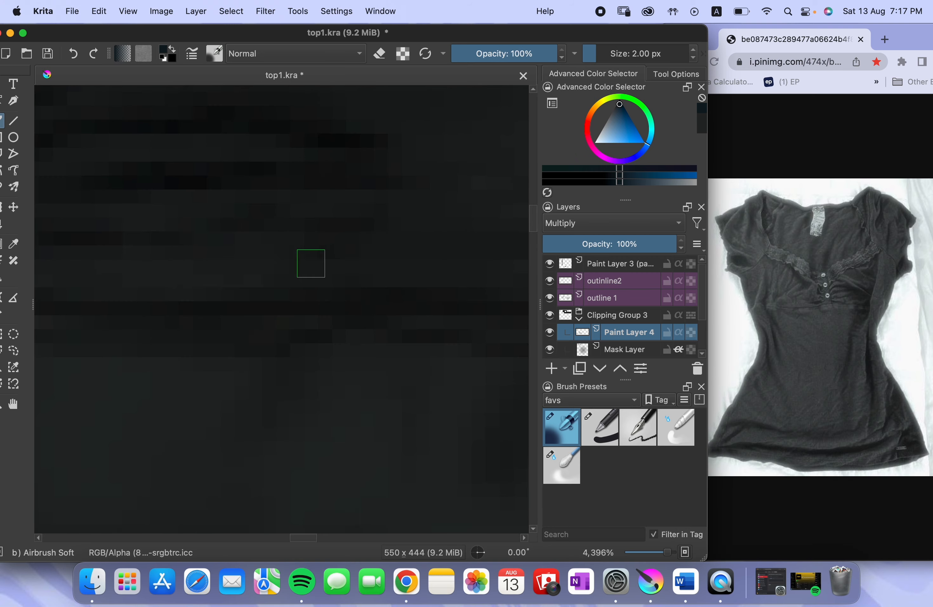
{"action": "scroll", "coordinate": [290, 209], "scroll_direction": "down", "scroll_amount": 2}
{"action": "left_click_drag", "start_coordinate": [229, 239], "coordinate": [241, 247]}
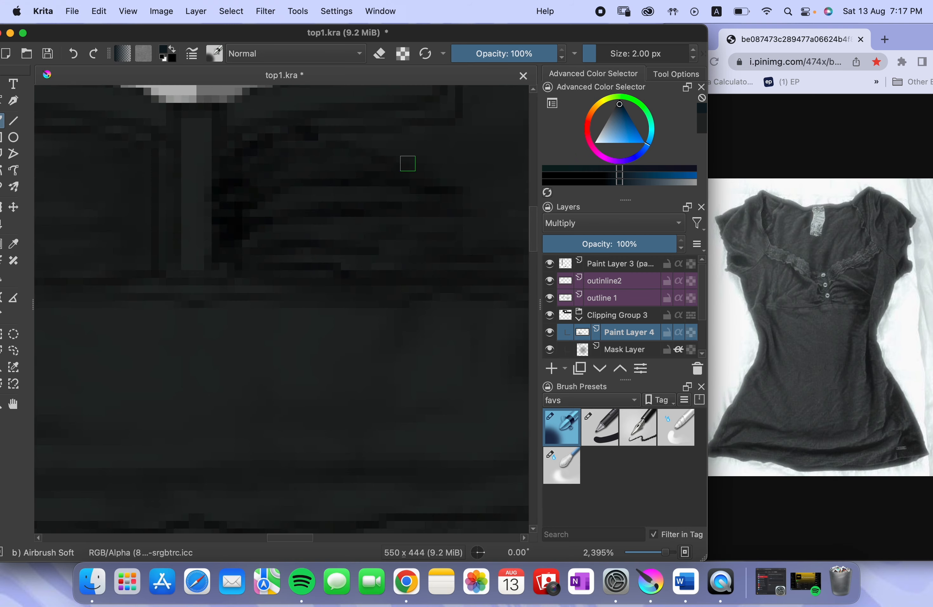
Extend the dark gathers toward the side seam and deepen the shadows along the underbust seam of the same panel
{"action": "key", "text": "bracketright"}
{"action": "key", "text": "bracketright"}
{"action": "mouse_move", "coordinate": [446, 142]}
{"action": "left_mouse_down"}
{"action": "mouse_move", "coordinate": [255, 207]}
{"action": "mouse_move", "coordinate": [253, 191]}
{"action": "left_mouse_up"}
{"action": "key", "text": "bracketleft"}
{"action": "key", "text": "bracketleft"}
{"action": "left_click_drag", "start_coordinate": [323, 256], "coordinate": [410, 235]}
{"action": "key", "text": "bracketright"}
{"action": "left_click_drag", "start_coordinate": [481, 258], "coordinate": [436, 302]}
{"action": "left_click_drag", "start_coordinate": [392, 330], "coordinate": [491, 316]}
{"action": "mouse_move", "coordinate": [479, 204]}
{"action": "left_mouse_down"}
{"action": "mouse_move", "coordinate": [399, 277]}
{"action": "mouse_move", "coordinate": [370, 289]}
{"action": "left_mouse_up"}
Airbrush curved side-seam folds up toward the strap at 2 px and soften them with Blender Basic at 5 px
{"action": "scroll", "coordinate": [334, 288], "scroll_direction": "down", "scroll_amount": 4}
{"action": "scroll", "coordinate": [360, 226], "scroll_direction": "up", "scroll_amount": 3}
{"action": "mouse_move", "coordinate": [412, 246]}
{"action": "left_mouse_down"}
{"action": "mouse_move", "coordinate": [369, 324]}
{"action": "mouse_move", "coordinate": [390, 335]}
{"action": "left_mouse_up"}
{"action": "mouse_move", "coordinate": [406, 201]}
{"action": "left_mouse_down"}
{"action": "mouse_move", "coordinate": [364, 285]}
{"action": "mouse_move", "coordinate": [320, 308]}
{"action": "left_mouse_up"}
{"action": "key", "text": "bracketleft"}
{"action": "left_click_drag", "start_coordinate": [248, 275], "coordinate": [376, 190]}
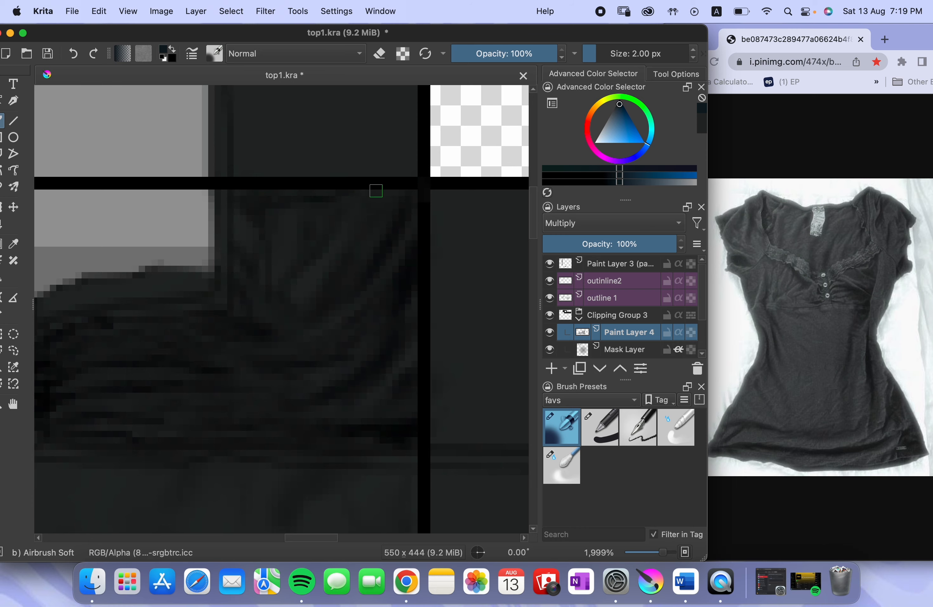
{"action": "scroll", "coordinate": [292, 308], "scroll_direction": "down", "scroll_amount": 3}
{"action": "scroll", "coordinate": [247, 299], "scroll_direction": "up", "scroll_amount": 3}
{"action": "left_click", "coordinate": [675, 427]}
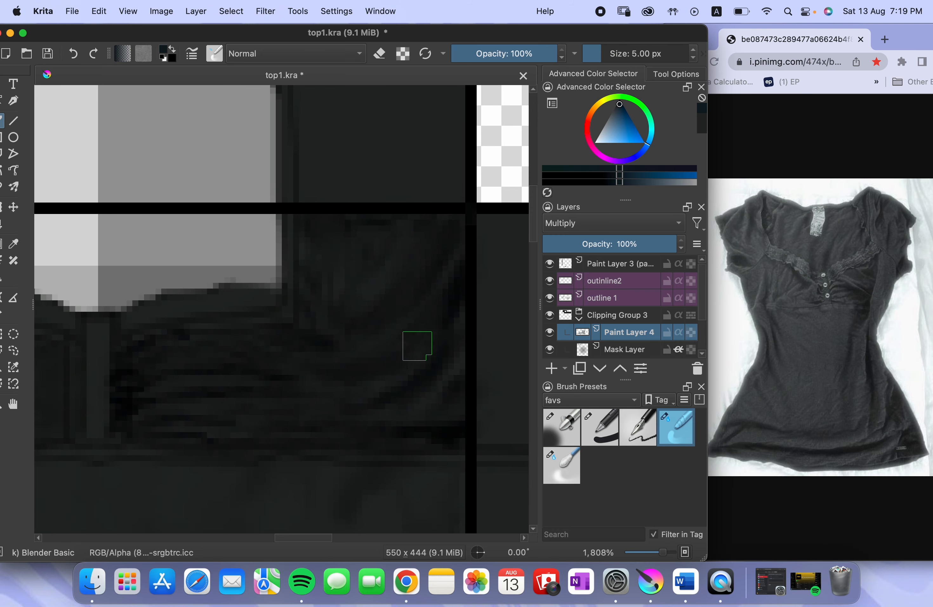
{"action": "scroll", "coordinate": [363, 309], "scroll_direction": "down", "scroll_amount": 3}
Airbrush diagonal and horizontal fold shadows on the lower band at 3 px, erasing excess at 4 px
{"action": "key", "text": "slash"}
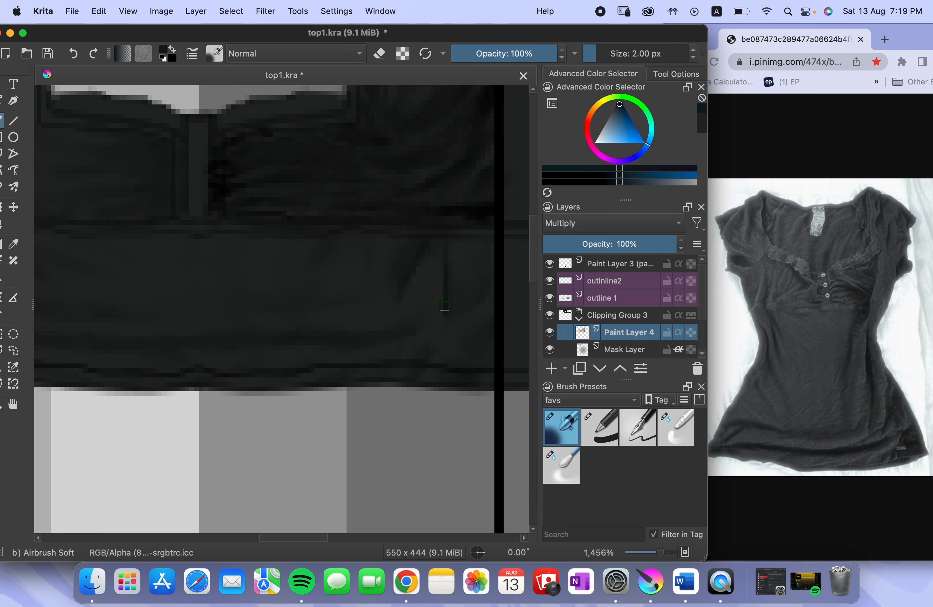
{"action": "key", "text": "bracketright"}
{"action": "scroll", "coordinate": [375, 335], "scroll_direction": "left", "scroll_amount": 5}
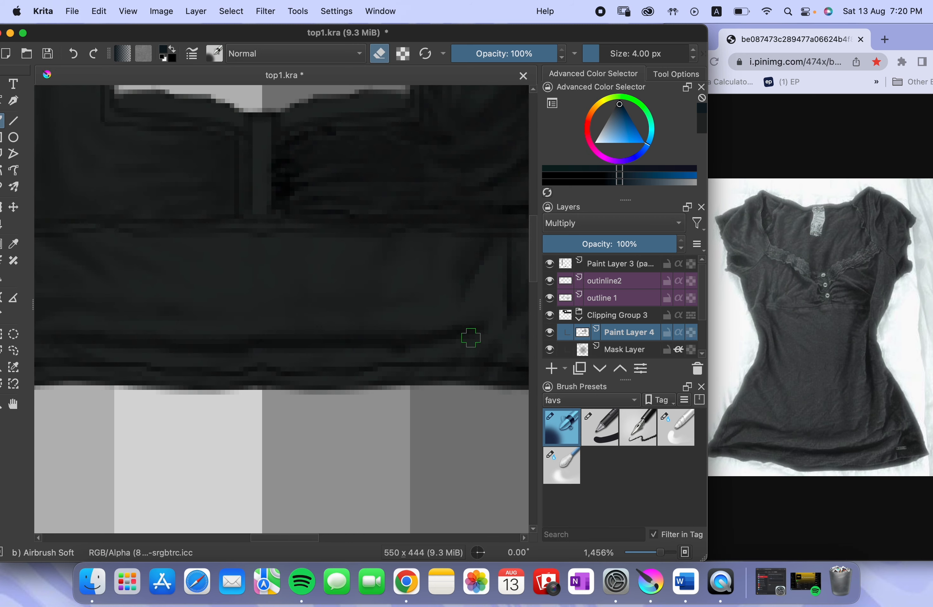
{"action": "scroll", "coordinate": [88, 287], "scroll_direction": "down", "scroll_amount": 1}
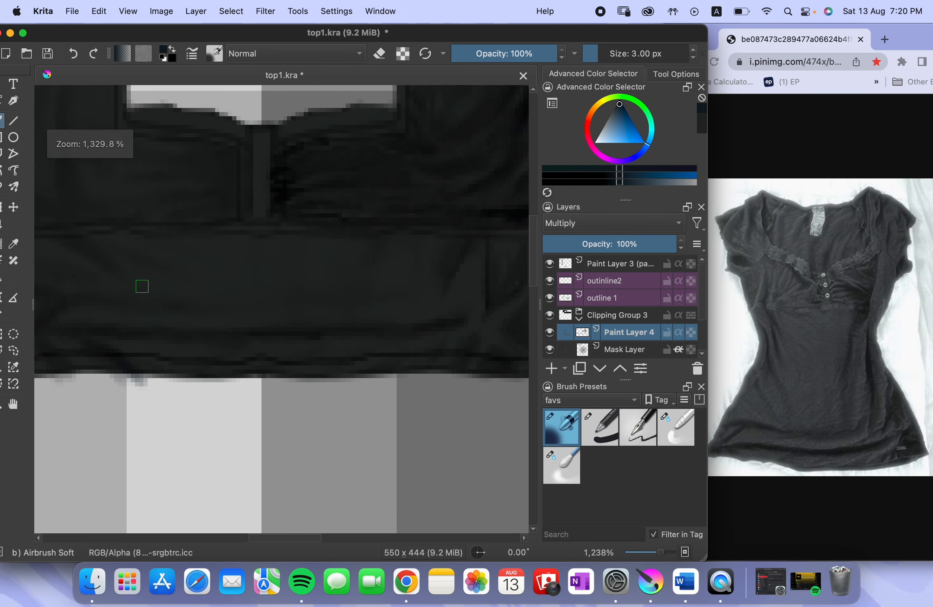
{"action": "key", "text": "bracketleft"}
{"action": "key", "text": "bracketright"}
{"action": "scroll", "coordinate": [195, 290], "scroll_direction": "right", "scroll_amount": 5}
{"action": "scroll", "coordinate": [394, 371], "scroll_direction": "down", "scroll_amount": 1}
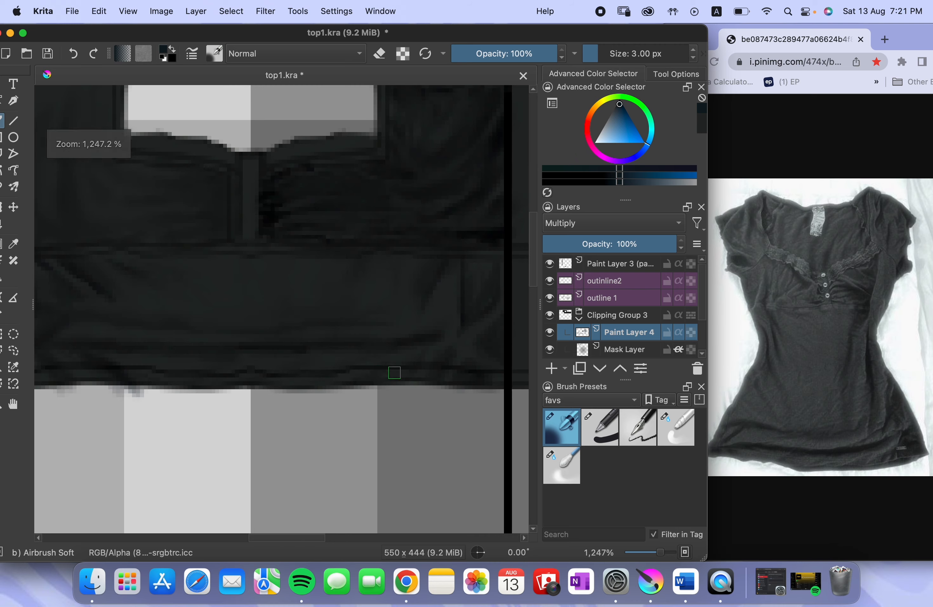
{"action": "scroll", "coordinate": [368, 326], "scroll_direction": "down", "scroll_amount": 3}
Blend the lower band's folds with Blender Basic at 5 px and enable alpha inheritance on Paint Layer 4
{"action": "left_click", "coordinate": [675, 426]}
{"action": "scroll", "coordinate": [446, 315], "scroll_direction": "up", "scroll_amount": 3}
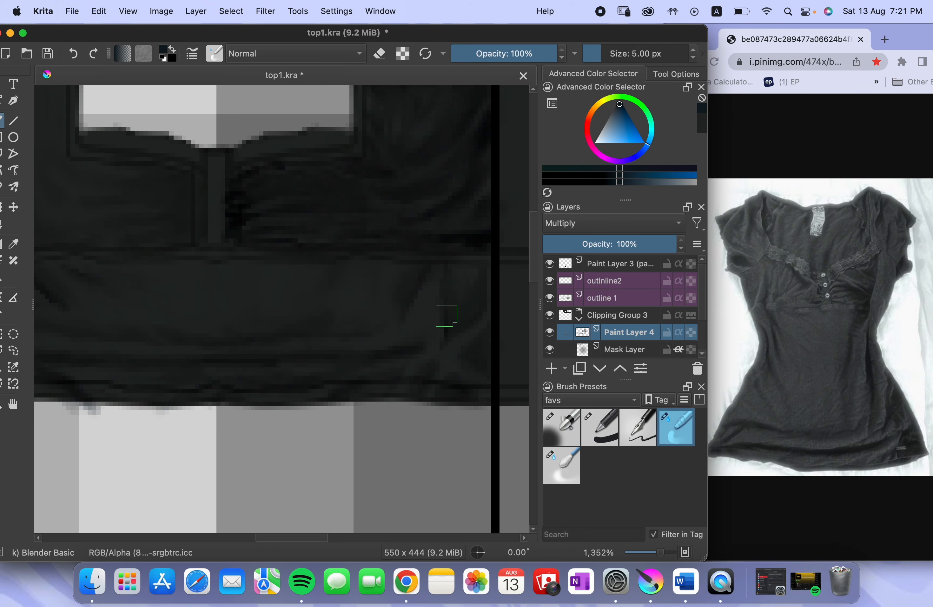
{"action": "scroll", "coordinate": [373, 357], "scroll_direction": "left", "scroll_amount": 5}
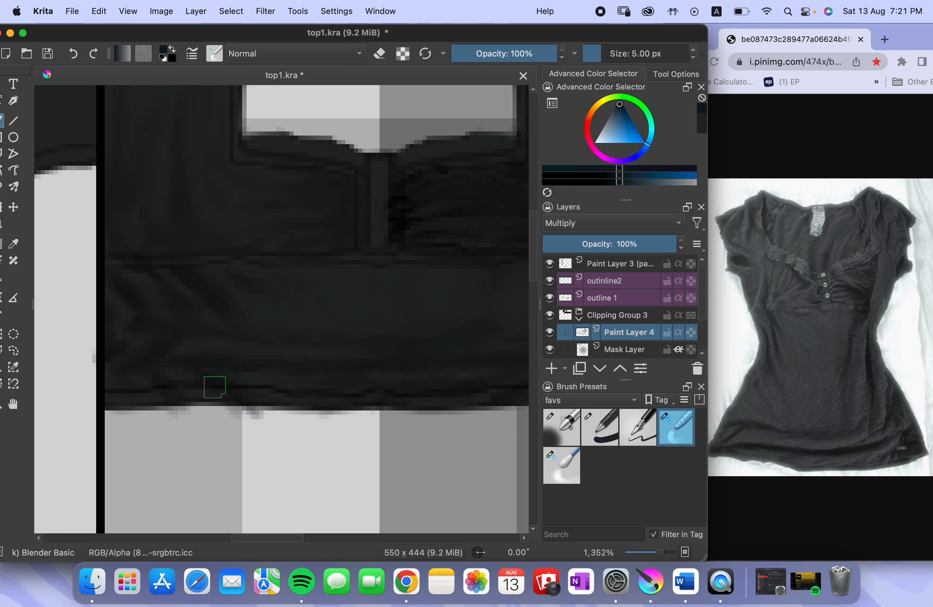
{"action": "left_click", "coordinate": [678, 334]}
{"action": "left_click_drag", "start_coordinate": [378, 314], "coordinate": [329, 339]}
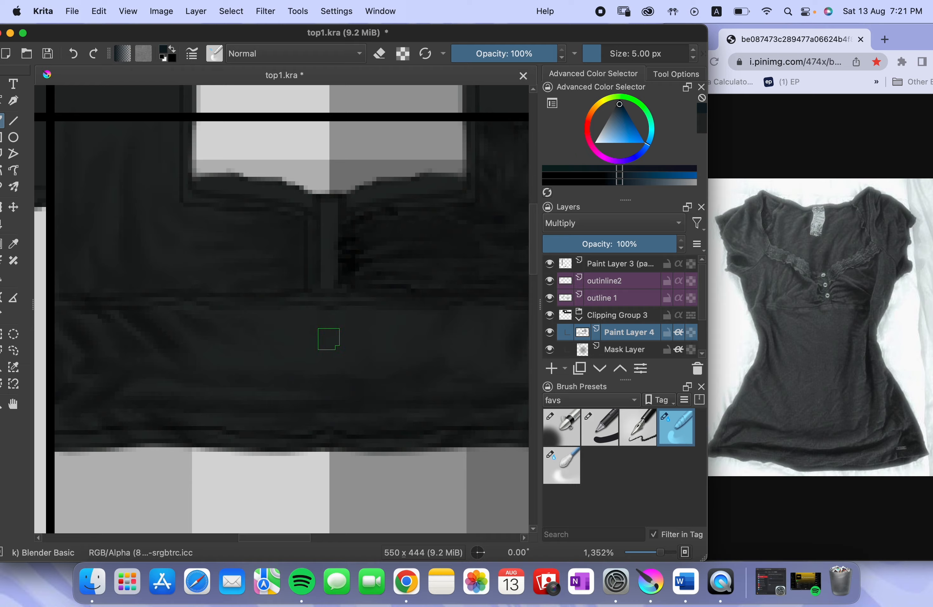
Airbrush dark gathers toward the placket on the opposite bust panel at 3 px
{"action": "scroll", "coordinate": [317, 333], "scroll_direction": "down", "scroll_amount": 4}
{"action": "scroll", "coordinate": [262, 277], "scroll_direction": "up", "scroll_amount": 4}
{"action": "scroll", "coordinate": [263, 288], "scroll_direction": "up", "scroll_amount": 1}
{"action": "scroll", "coordinate": [262, 290], "scroll_direction": "up", "scroll_amount": 2}
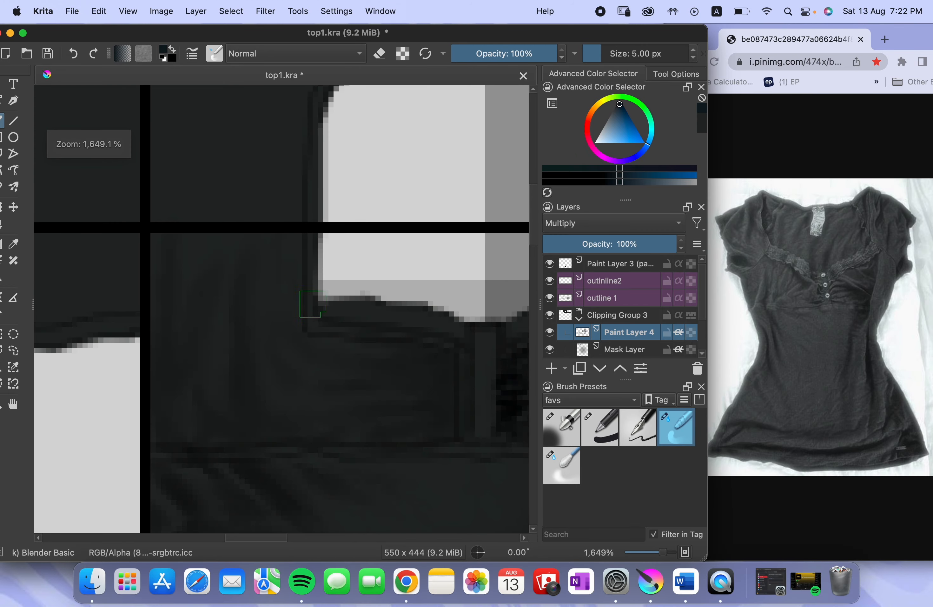
{"action": "left_click", "coordinate": [566, 413]}
{"action": "scroll", "coordinate": [217, 329], "scroll_direction": "up", "scroll_amount": 2}
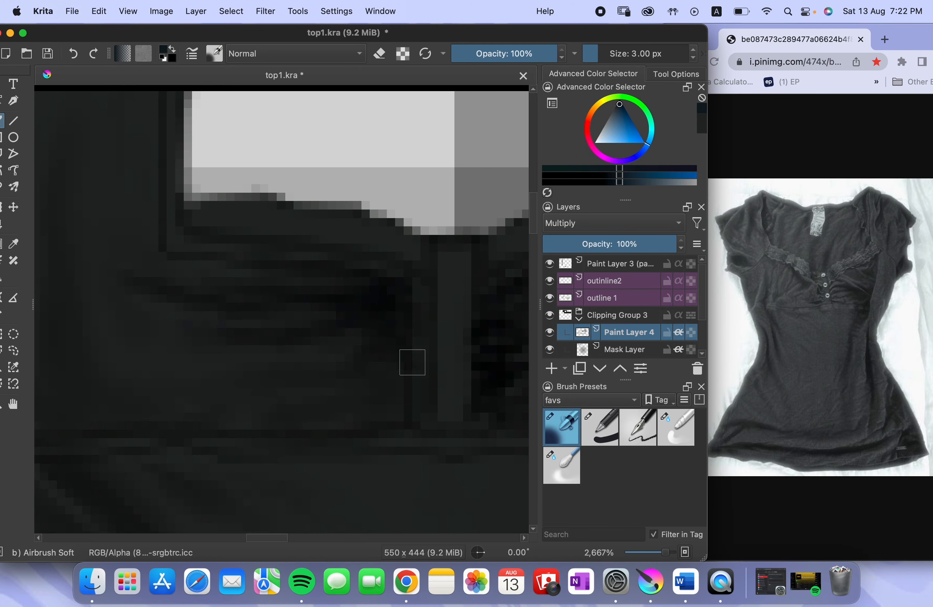
{"action": "scroll", "coordinate": [368, 427], "scroll_direction": "up", "scroll_amount": 1}
{"action": "scroll", "coordinate": [237, 192], "scroll_direction": "up", "scroll_amount": 2}
Airbrush fine vertical folds curving from the strap and side seam into the gathers of the opposite panel at 2 px
{"action": "key", "text": "bracketleft"}
{"action": "scroll", "coordinate": [253, 340], "scroll_direction": "down", "scroll_amount": 2}
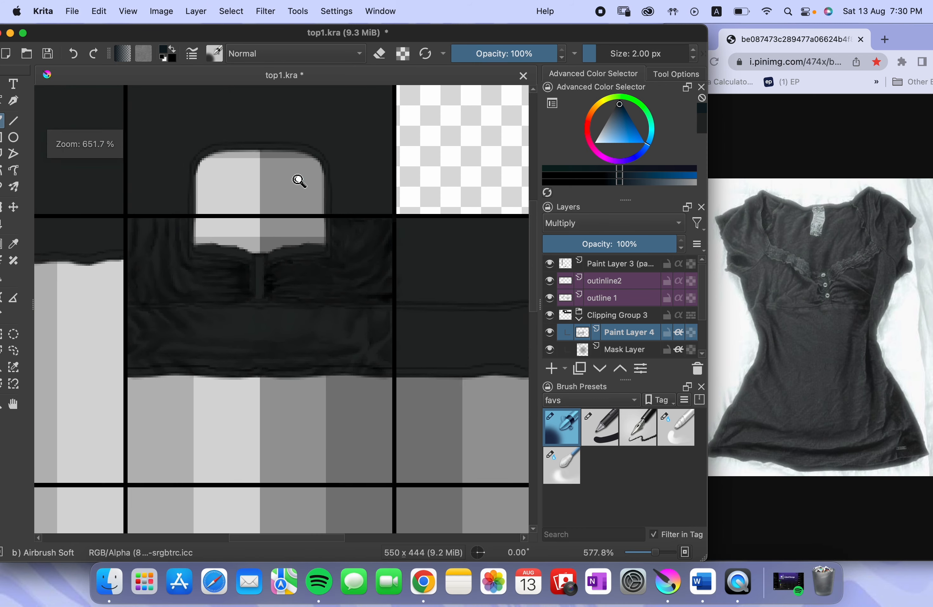
{"action": "scroll", "coordinate": [298, 181], "scroll_direction": "up", "scroll_amount": 2}
{"action": "scroll", "coordinate": [424, 166], "scroll_direction": "down", "scroll_amount": 1}
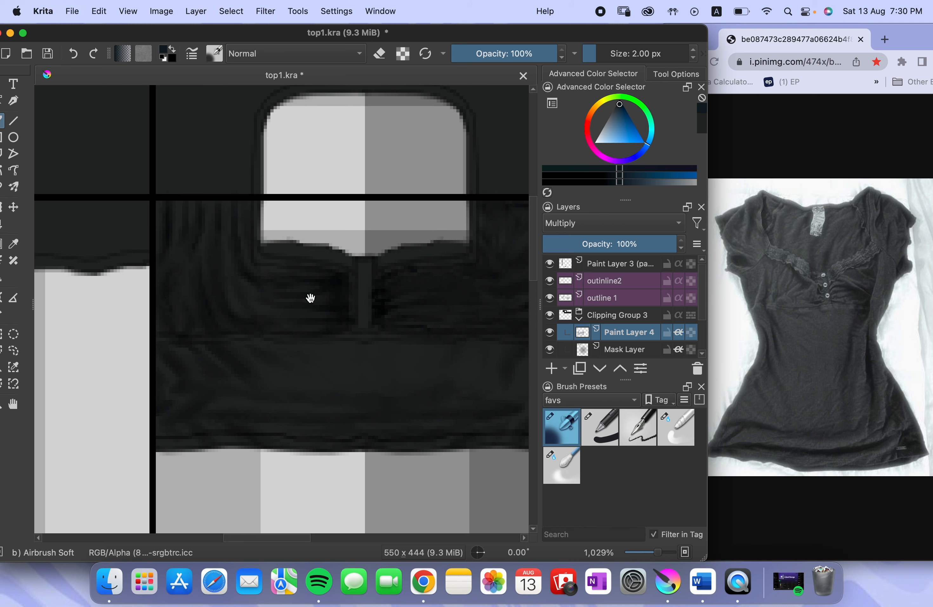
Lower Paint Layer 4's opacity to 87% and enlarge Airbrush Soft to 7 px
{"action": "mouse_move", "coordinate": [310, 298]}
{"action": "left_mouse_down"}
{"action": "mouse_move", "coordinate": [235, 272]}
{"action": "mouse_move", "coordinate": [293, 270]}
{"action": "left_mouse_up"}
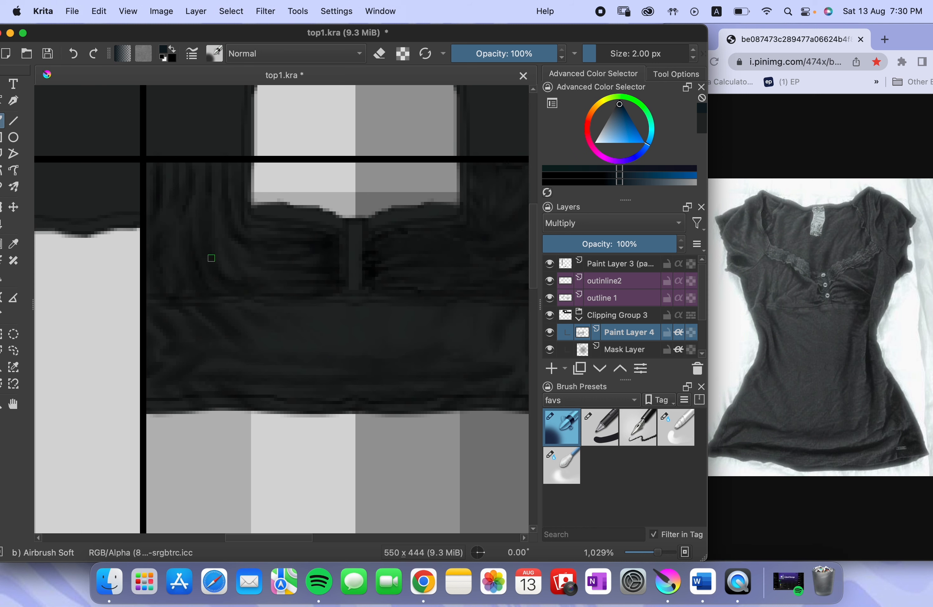
{"action": "key", "text": "]"}
{"action": "key", "text": "]"}
{"action": "key", "text": "]"}
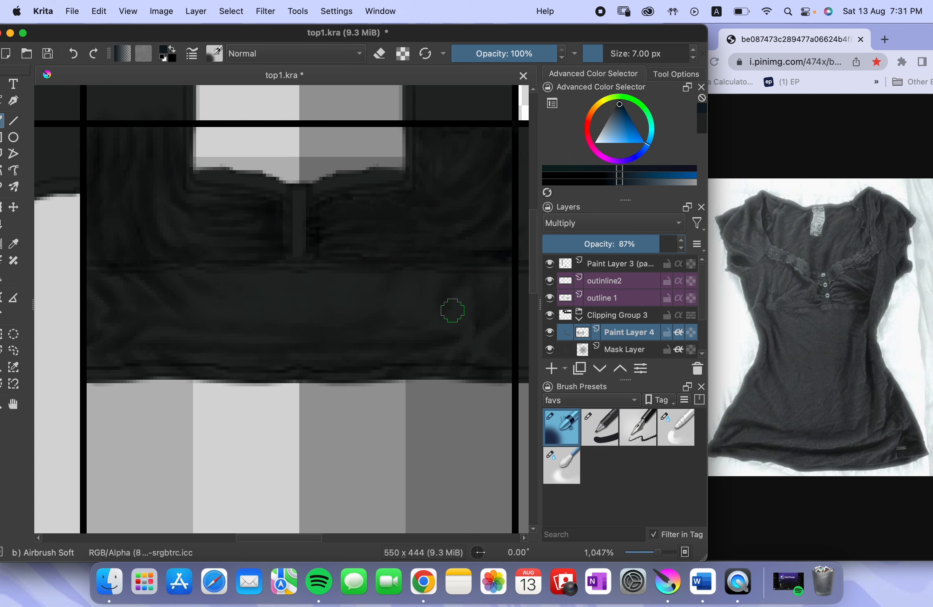
{"action": "left_click_drag", "start_coordinate": [380, 328], "coordinate": [419, 310]}
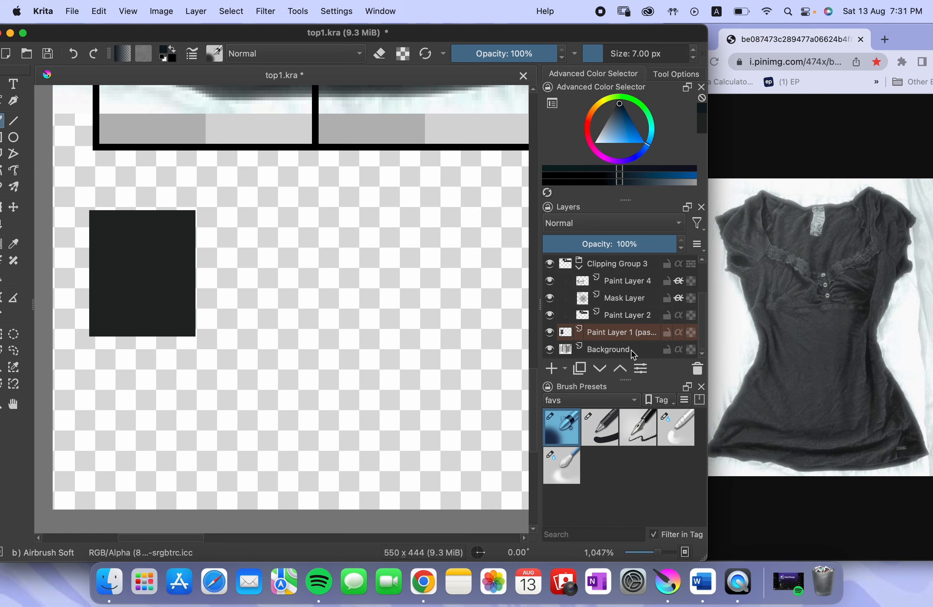
Fill a rectangular selection with near-black on Paint Layer 1 beside the existing dark swatch and clear the selection
{"action": "left_click", "coordinate": [593, 338]}
{"action": "key", "text": "super+r"}
{"action": "left_click_drag", "start_coordinate": [298, 271], "coordinate": [435, 334]}
{"action": "key", "text": "f"}
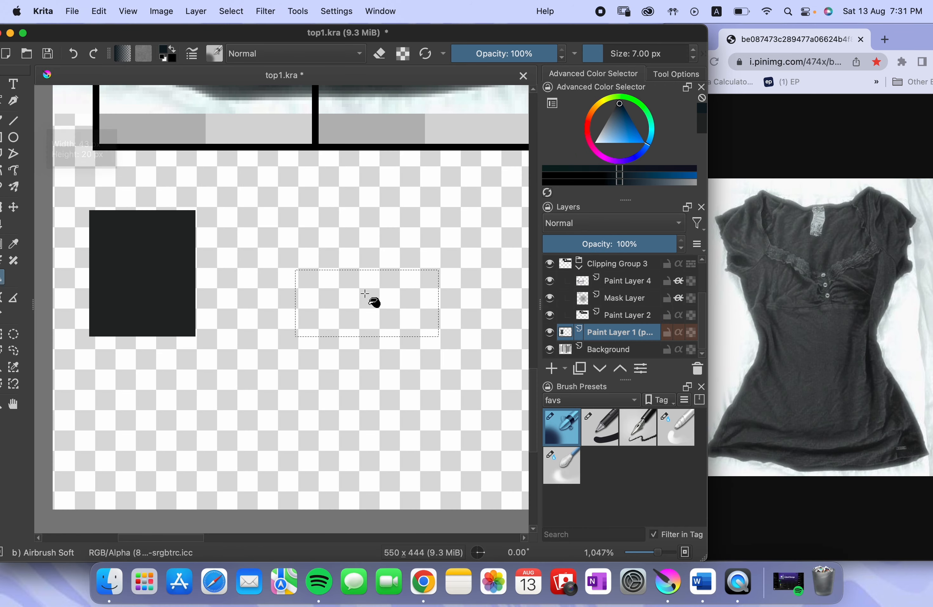
{"action": "left_click", "coordinate": [364, 289]}
{"action": "left_click_drag", "start_coordinate": [392, 191], "coordinate": [285, 397]}
{"action": "key", "text": "super+r"}
{"action": "left_click", "coordinate": [387, 240]}
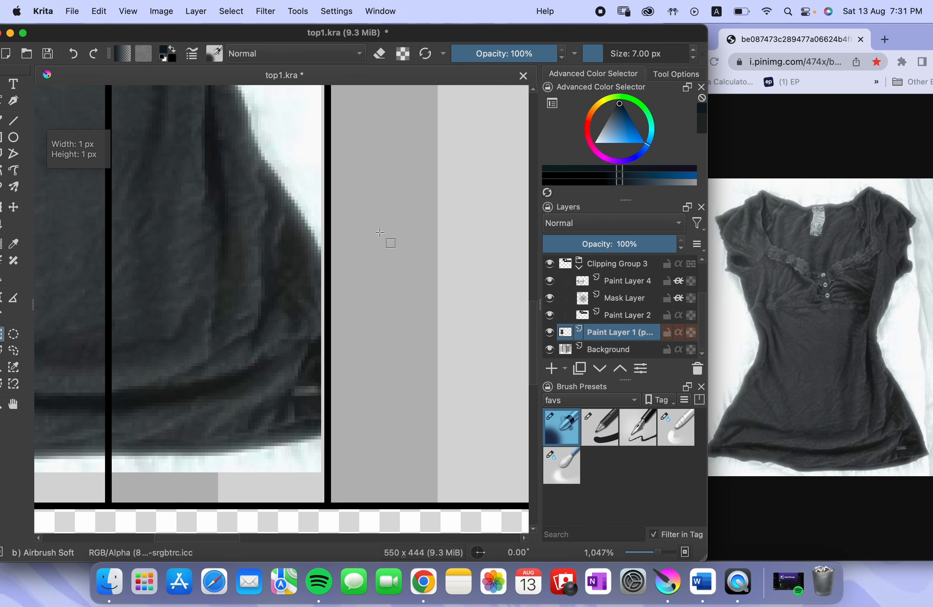
Add a paint layer above Paint Layer 4 and sample a dark grey-teal from the shirt photo on the canvas
{"action": "mouse_move", "coordinate": [392, 191]}
{"action": "left_mouse_down"}
{"action": "mouse_move", "coordinate": [348, 295]}
{"action": "mouse_move", "coordinate": [253, 245]}
{"action": "left_mouse_up"}
{"action": "left_click_drag", "start_coordinate": [339, 344], "coordinate": [379, 241]}
{"action": "left_click", "coordinate": [625, 281]}
{"action": "left_click", "coordinate": [552, 368]}
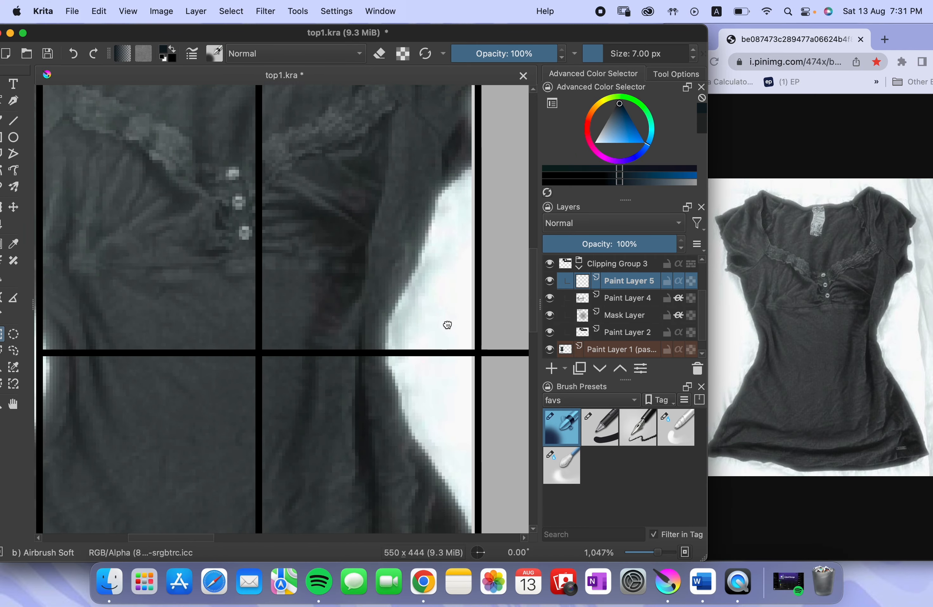
{"action": "left_click_drag", "start_coordinate": [445, 325], "coordinate": [423, 336]}
{"action": "right_click", "coordinate": [309, 322]}
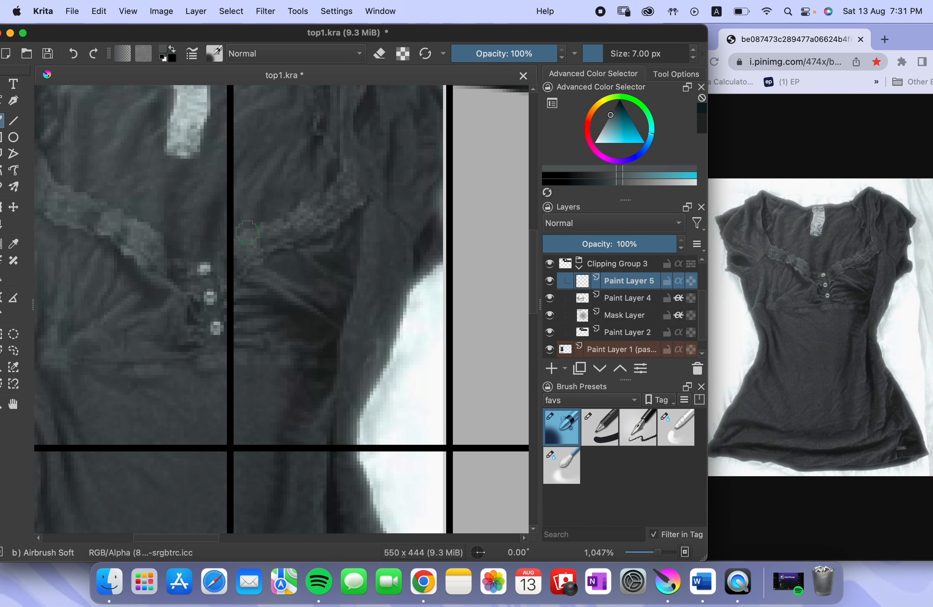
Reduce Airbrush Soft to 2 px and set Paint Layer 5's blending mode to Addition
{"action": "mouse_move", "coordinate": [502, 115]}
{"action": "left_mouse_down"}
{"action": "mouse_move", "coordinate": [365, 179]}
{"action": "mouse_move", "coordinate": [221, 272]}
{"action": "left_mouse_up"}
{"action": "mouse_move", "coordinate": [414, 168]}
{"action": "left_mouse_down"}
{"action": "mouse_move", "coordinate": [171, 314]}
{"action": "mouse_move", "coordinate": [104, 246]}
{"action": "left_mouse_up"}
{"action": "scroll", "coordinate": [357, 409], "scroll_direction": "up", "scroll_amount": 5}
{"action": "left_click_drag", "start_coordinate": [394, 285], "coordinate": [369, 335]}
{"action": "key", "text": "ctrl+z"}
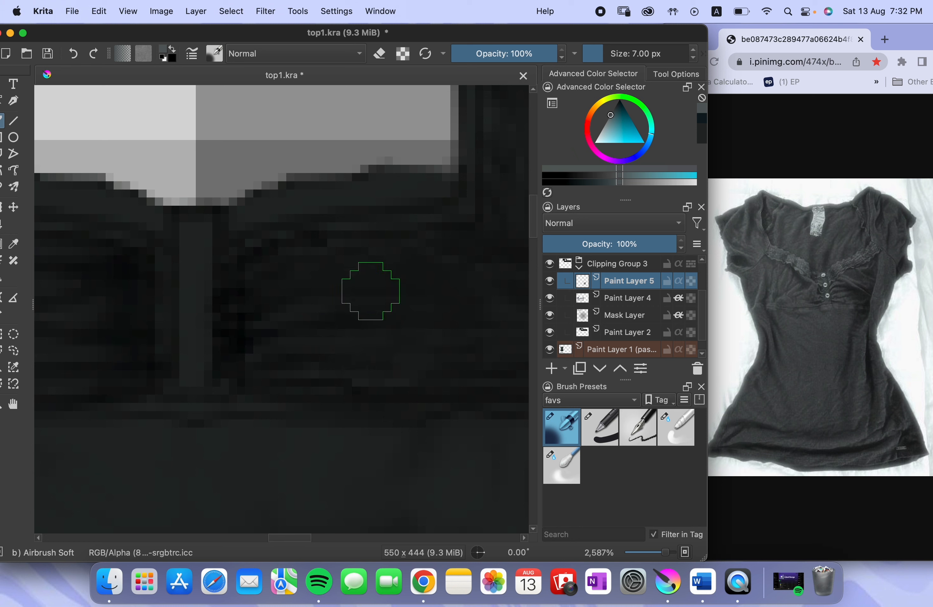
{"action": "key", "text": "bracketleft"}
{"action": "key", "text": "bracketleft"}
{"action": "key", "text": "bracketleft"}
{"action": "left_click", "coordinate": [554, 229]}
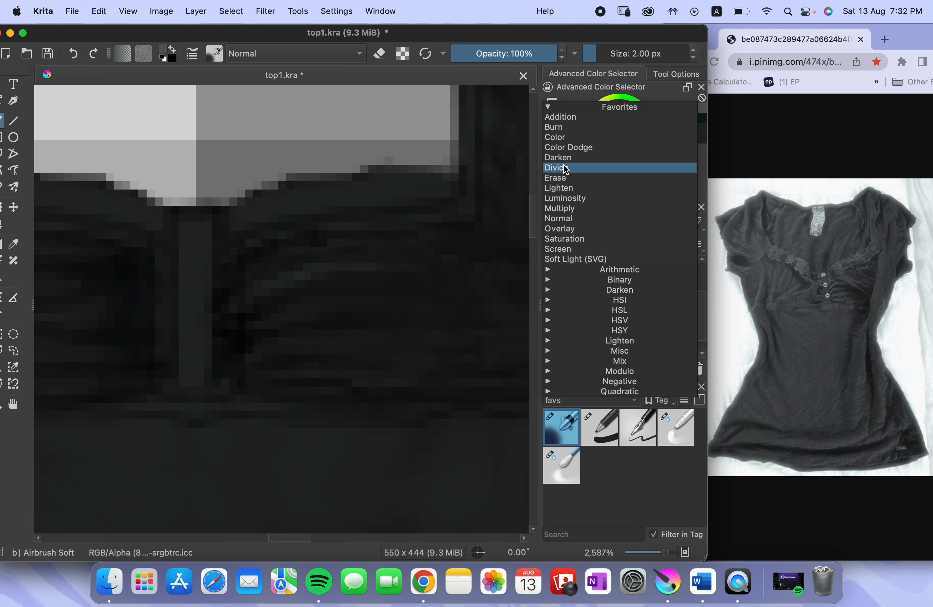
{"action": "left_click", "coordinate": [560, 117]}
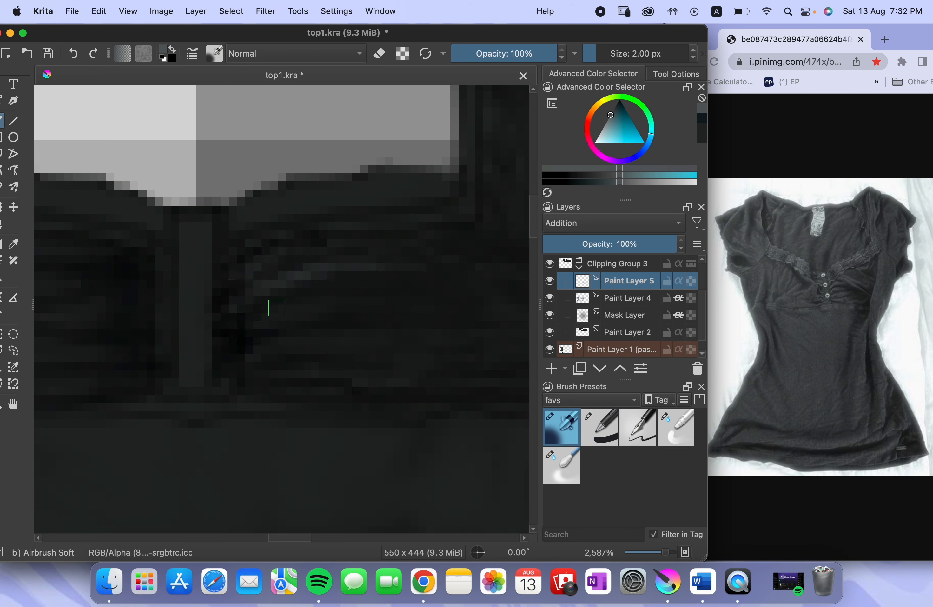
Airbrush light highlights between the gathers beside the placket and a small button highlight on the placket
{"action": "scroll", "coordinate": [272, 307], "scroll_direction": "down", "scroll_amount": 5}
{"action": "scroll", "coordinate": [273, 306], "scroll_direction": "right", "scroll_amount": 4}
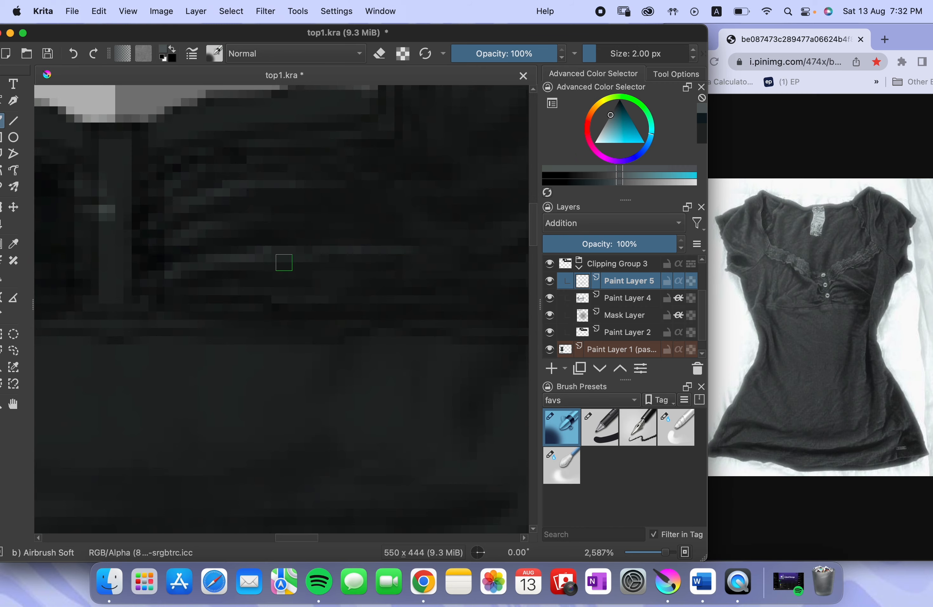
{"action": "scroll", "coordinate": [244, 292], "scroll_direction": "right", "scroll_amount": 2}
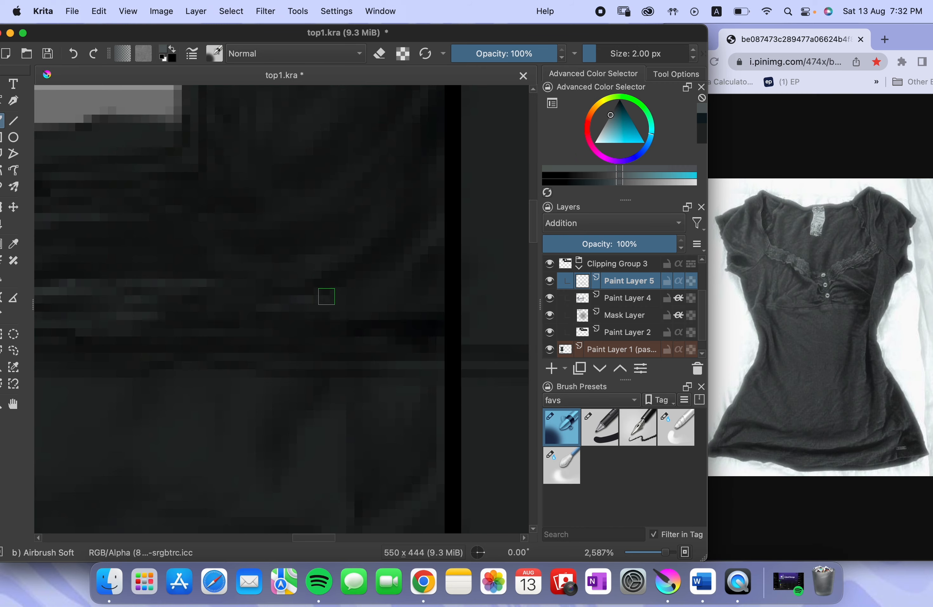
{"action": "left_click_drag", "start_coordinate": [327, 296], "coordinate": [314, 302]}
{"action": "scroll", "coordinate": [394, 283], "scroll_direction": "down", "scroll_amount": 6}
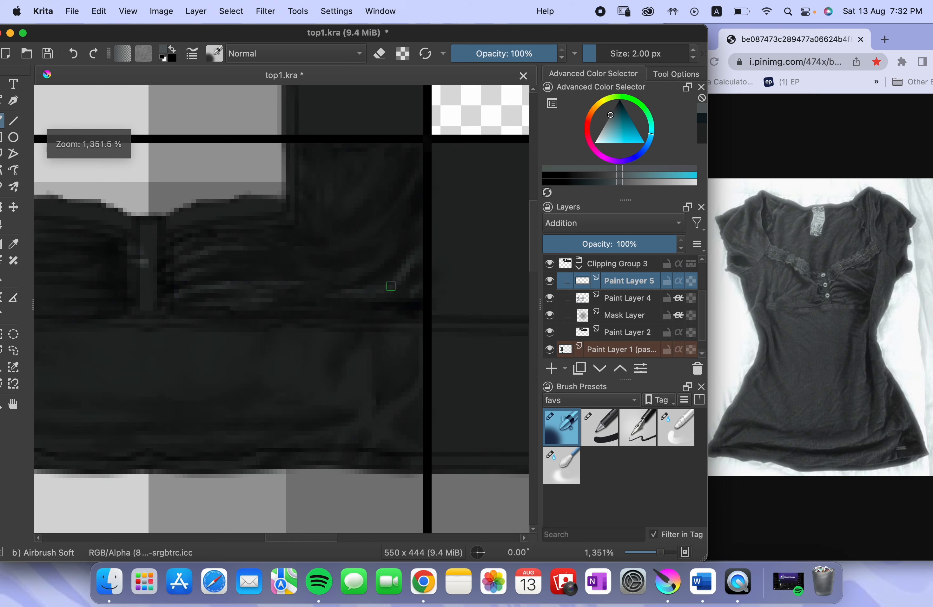
Airbrush highlights along the curved side folds and outer gathers of the same bust panel
{"action": "scroll", "coordinate": [438, 203], "scroll_direction": "up", "scroll_amount": 4}
{"action": "scroll", "coordinate": [438, 202], "scroll_direction": "up", "scroll_amount": 1}
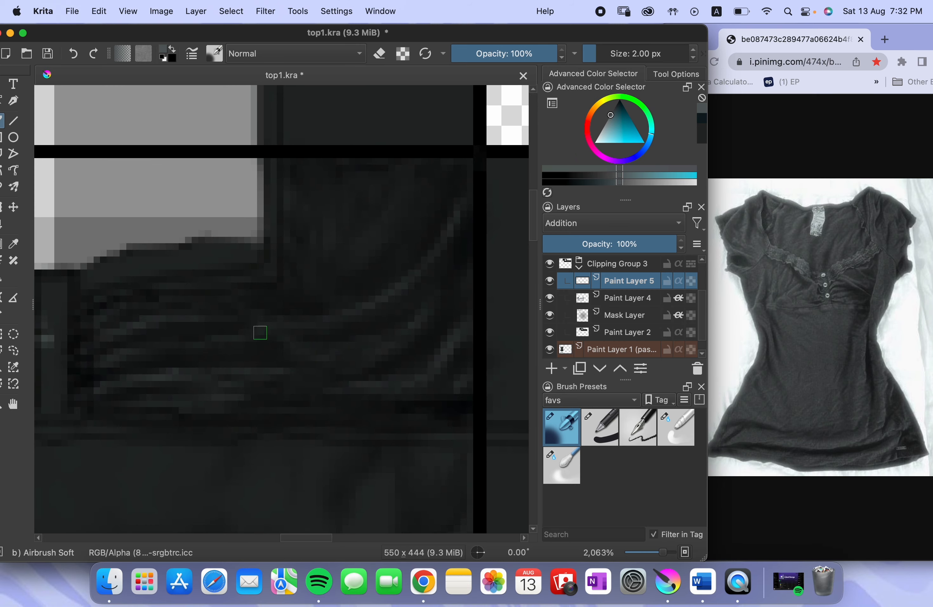
{"action": "mouse_move", "coordinate": [251, 328]}
{"action": "left_mouse_down"}
{"action": "mouse_move", "coordinate": [331, 252]}
{"action": "mouse_move", "coordinate": [178, 129]}
{"action": "left_mouse_up"}
Airbrush highlights on the lower band's folds near the side seam and hem below that panel
{"action": "scroll", "coordinate": [396, 265], "scroll_direction": "down", "scroll_amount": 1}
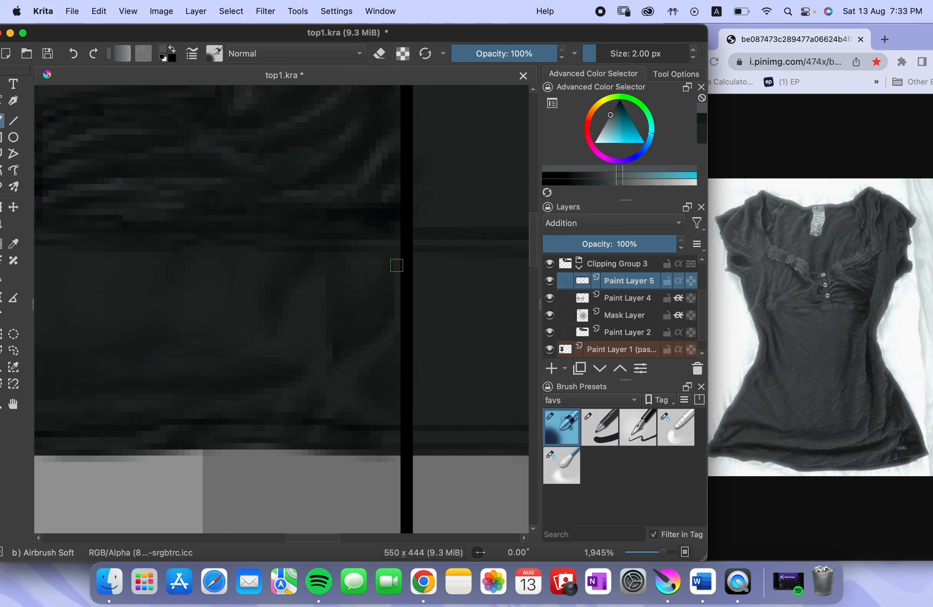
{"action": "left_click_drag", "start_coordinate": [398, 263], "coordinate": [330, 412]}
{"action": "left_click_drag", "start_coordinate": [345, 387], "coordinate": [381, 418]}
{"action": "mouse_move", "coordinate": [286, 403]}
{"action": "left_mouse_down"}
{"action": "mouse_move", "coordinate": [367, 356]}
{"action": "mouse_move", "coordinate": [406, 309]}
{"action": "mouse_move", "coordinate": [421, 259]}
{"action": "left_mouse_up"}
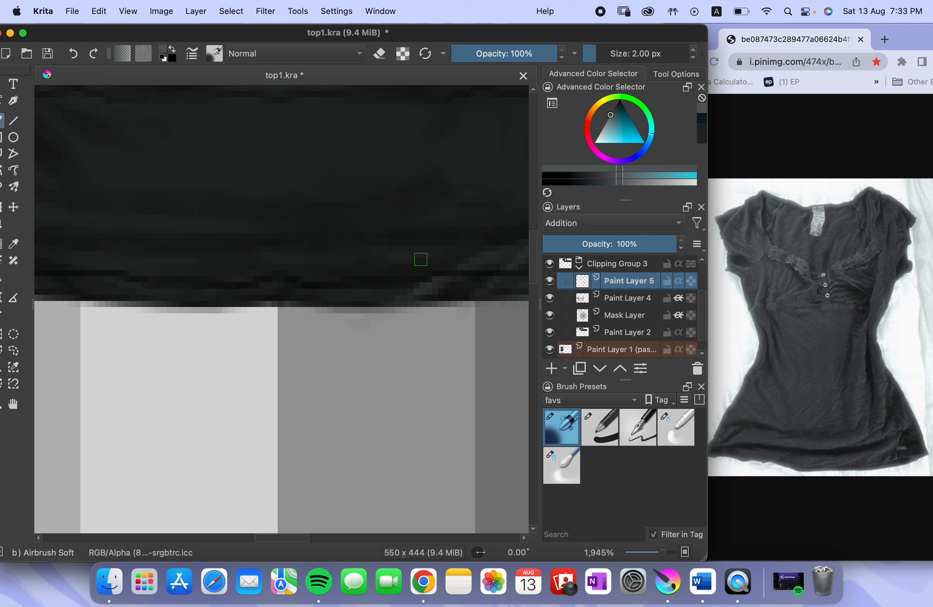
Continue the airbrushed highlights along the hem across the middle of the lower band
{"action": "left_click_drag", "start_coordinate": [377, 295], "coordinate": [334, 294]}
{"action": "mouse_move", "coordinate": [342, 300]}
{"action": "left_mouse_down"}
{"action": "mouse_move", "coordinate": [423, 306]}
{"action": "mouse_move", "coordinate": [442, 324]}
{"action": "left_mouse_up"}
{"action": "mouse_move", "coordinate": [371, 319]}
{"action": "left_mouse_down"}
{"action": "mouse_move", "coordinate": [341, 300]}
{"action": "mouse_move", "coordinate": [414, 320]}
{"action": "left_mouse_up"}
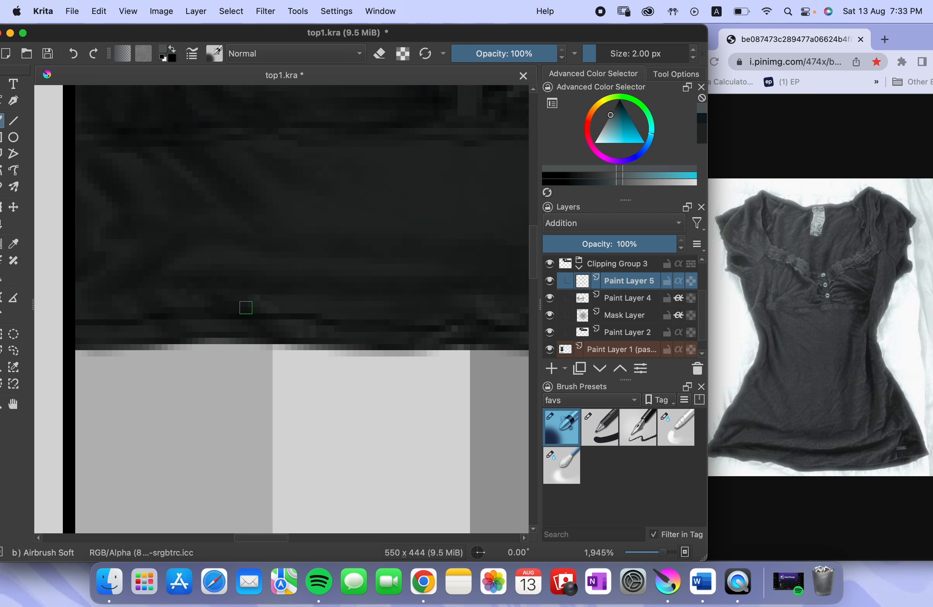
Airbrush highlights on the diagonal folds and hem at the opposite end of the lower band
{"action": "left_click_drag", "start_coordinate": [238, 305], "coordinate": [216, 359]}
{"action": "left_click_drag", "start_coordinate": [221, 315], "coordinate": [413, 391]}
{"action": "left_click_drag", "start_coordinate": [261, 365], "coordinate": [328, 325]}
{"action": "mouse_move", "coordinate": [425, 275]}
{"action": "left_mouse_down"}
{"action": "mouse_move", "coordinate": [335, 278]}
{"action": "mouse_move", "coordinate": [399, 294]}
{"action": "left_mouse_up"}
{"action": "left_click_drag", "start_coordinate": [393, 231], "coordinate": [437, 242]}
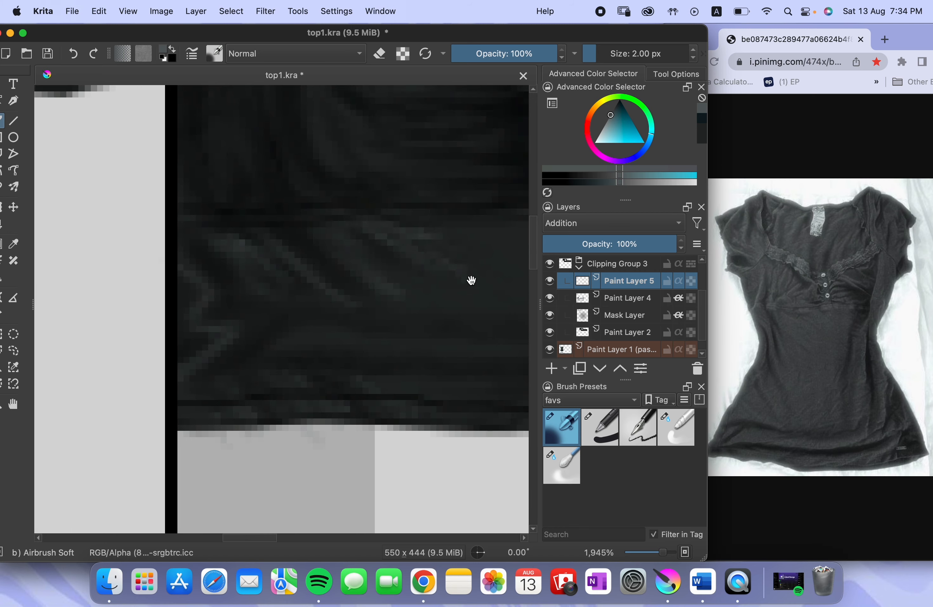
Airbrush more highlights on the diagonal folds and along the long crease across the lower band
{"action": "left_click_drag", "start_coordinate": [471, 279], "coordinate": [347, 293]}
{"action": "left_click_drag", "start_coordinate": [339, 284], "coordinate": [418, 311]}
{"action": "left_click_drag", "start_coordinate": [250, 336], "coordinate": [222, 308]}
{"action": "mouse_move", "coordinate": [136, 327]}
{"action": "left_mouse_down"}
{"action": "mouse_move", "coordinate": [275, 333]}
{"action": "mouse_move", "coordinate": [90, 328]}
{"action": "left_mouse_up"}
{"action": "left_click_drag", "start_coordinate": [90, 327], "coordinate": [384, 332]}
{"action": "left_click_drag", "start_coordinate": [438, 319], "coordinate": [395, 326]}
{"action": "scroll", "coordinate": [394, 325], "scroll_direction": "down", "scroll_amount": 10}
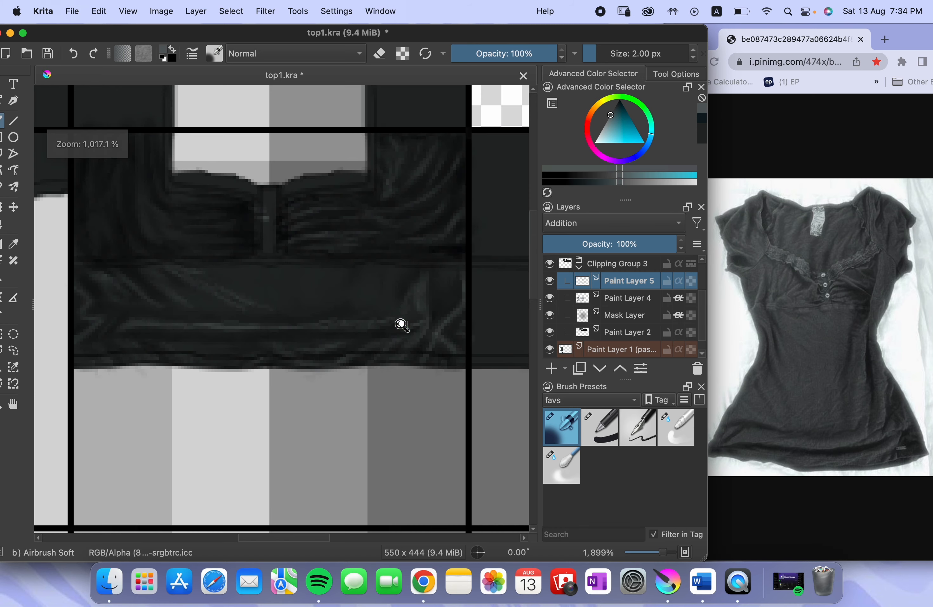
{"action": "left_click_drag", "start_coordinate": [429, 280], "coordinate": [406, 304]}
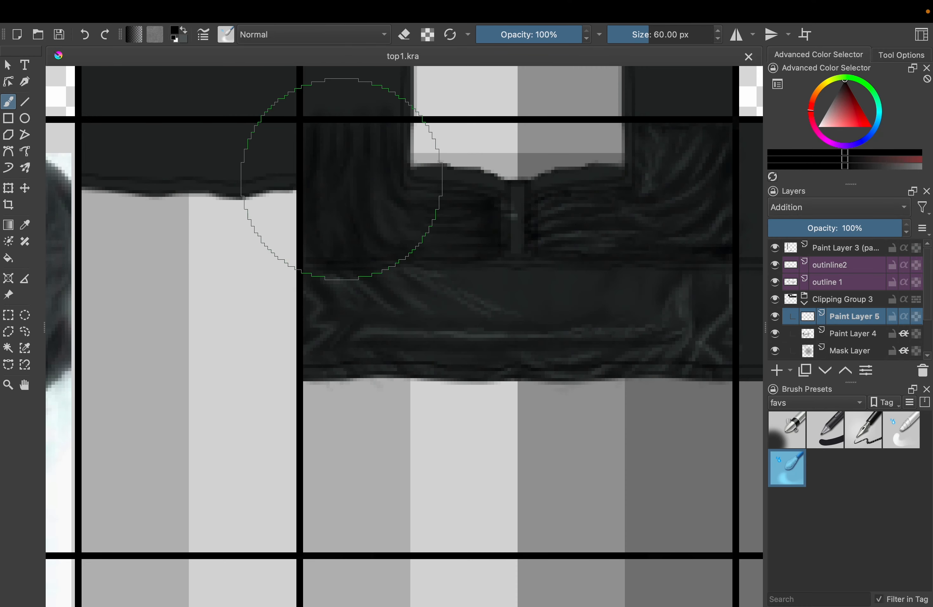
Set the soft airbrush to a size of 2 px
{"action": "key", "text": "bracketleft"}
{"action": "key", "text": "bracketleft"}
{"action": "key", "text": "bracketleft"}
{"action": "key", "text": "bracketleft"}
{"action": "key", "text": "bracketleft"}
{"action": "key", "text": "bracketleft"}
{"action": "key", "text": "bracketleft"}
{"action": "key", "text": "bracketleft"}
{"action": "key", "text": "bracketleft"}
{"action": "key", "text": "bracketleft"}
{"action": "key", "text": "bracketleft"}
{"action": "key", "text": "bracketleft"}
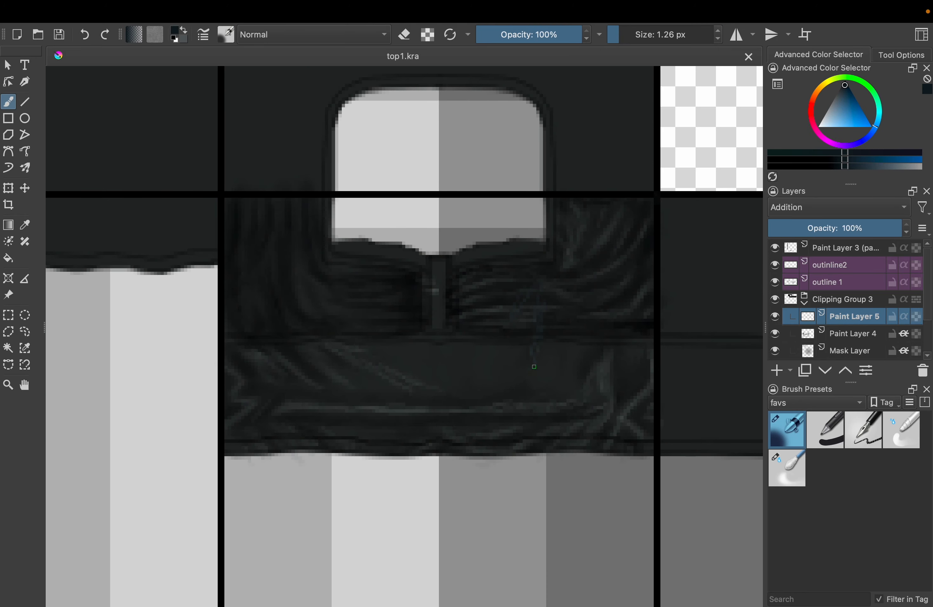
{"action": "key", "text": "bracketright"}
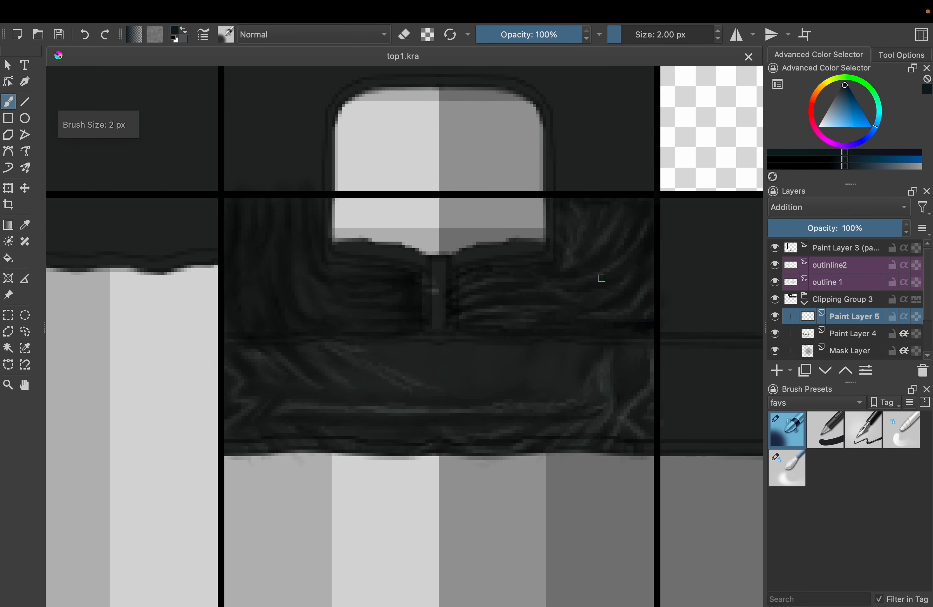
{"action": "key", "text": "XF86MonBrightnessUp"}
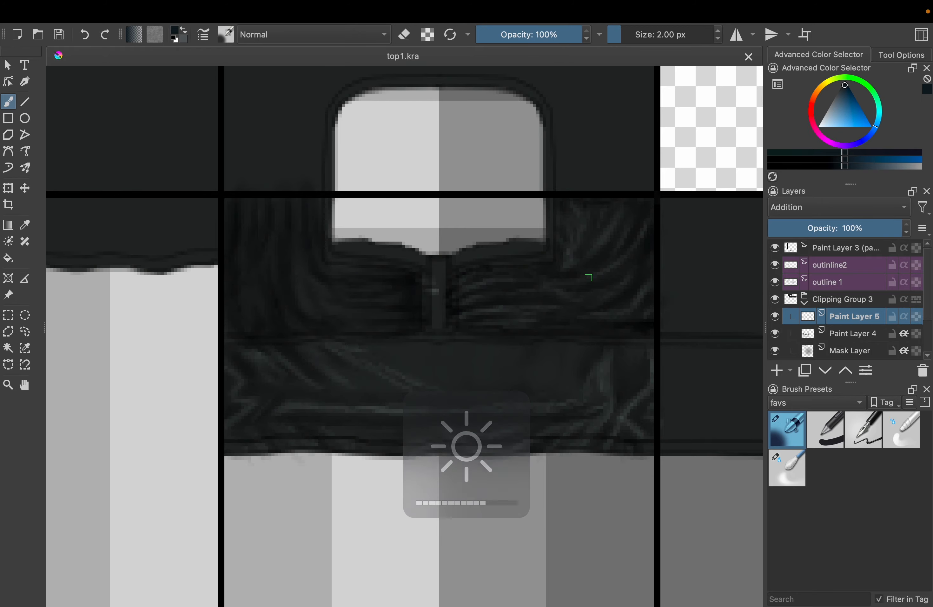
Try to airbrush dark blue highlights along the folds of the unhighlighted bust panel beside the centre placket
{"action": "left_click_drag", "start_coordinate": [349, 300], "coordinate": [323, 258]}
{"action": "mouse_move", "coordinate": [270, 145]}
{"action": "left_mouse_down"}
{"action": "mouse_move", "coordinate": [295, 231]}
{"action": "mouse_move", "coordinate": [326, 246]}
{"action": "left_mouse_up"}
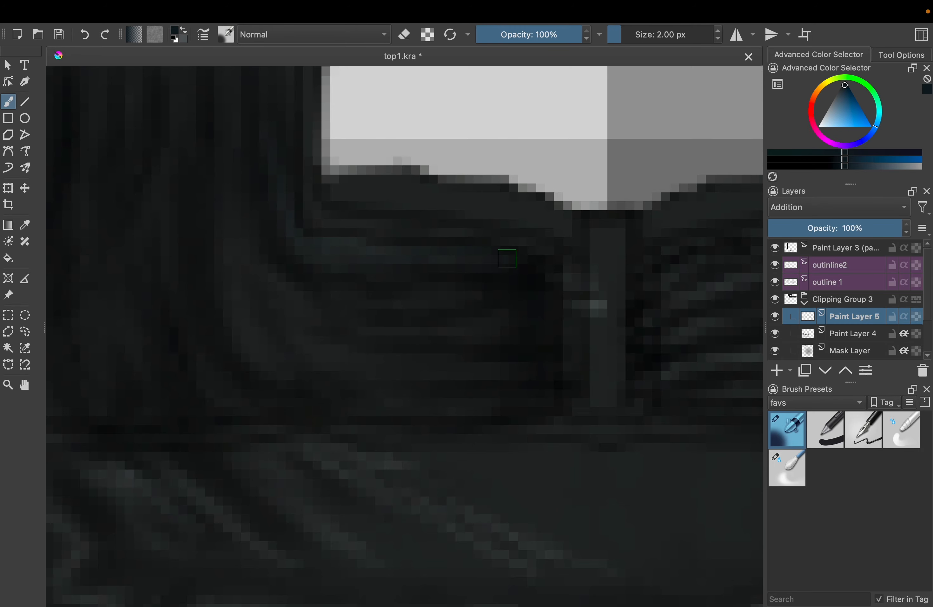
{"action": "left_click_drag", "start_coordinate": [420, 222], "coordinate": [484, 200]}
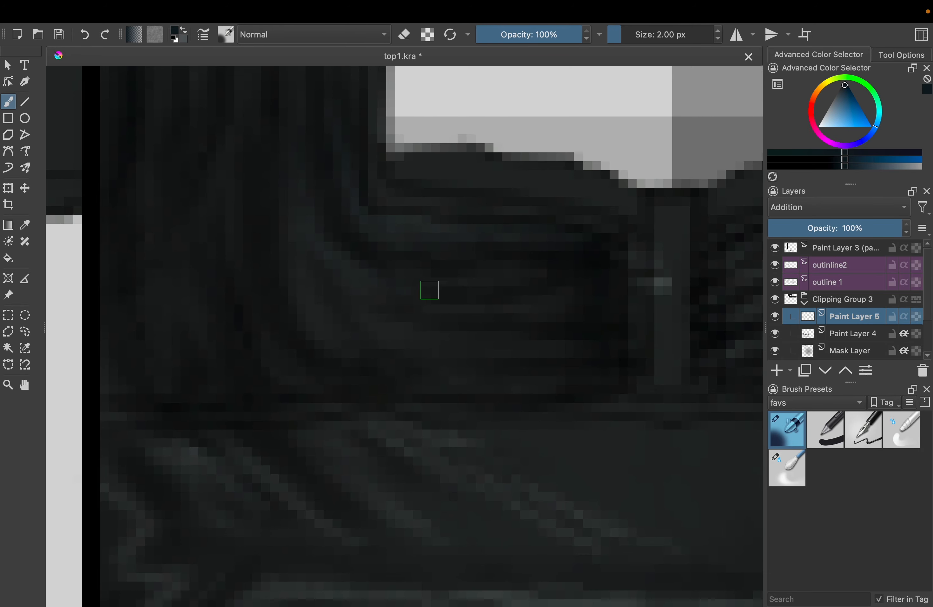
{"action": "left_click_drag", "start_coordinate": [389, 278], "coordinate": [574, 299]}
{"action": "left_click_drag", "start_coordinate": [594, 263], "coordinate": [450, 261]}
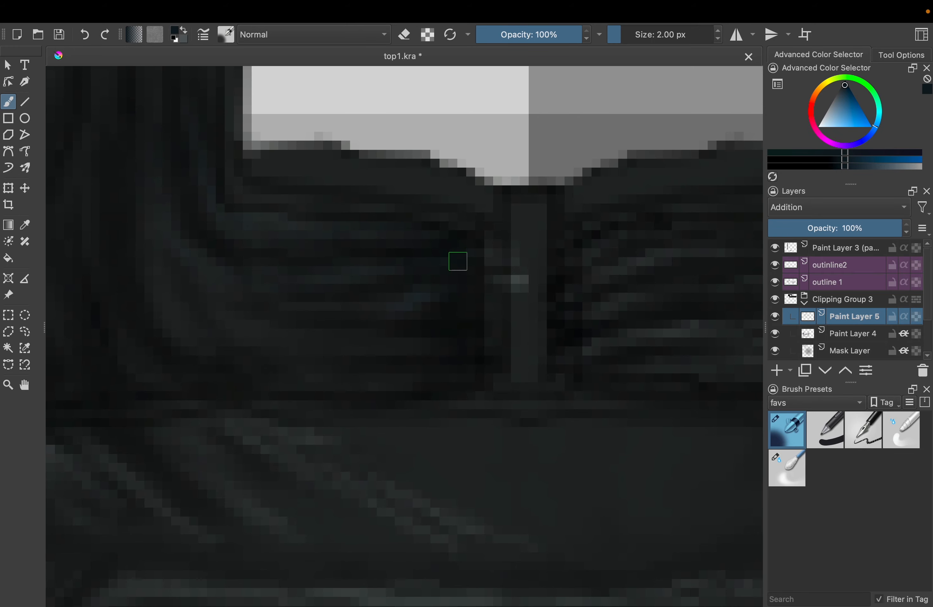
{"action": "scroll", "coordinate": [477, 274], "scroll_direction": "down", "scroll_amount": 3}
{"action": "scroll", "coordinate": [478, 274], "scroll_direction": "down", "scroll_amount": 2}
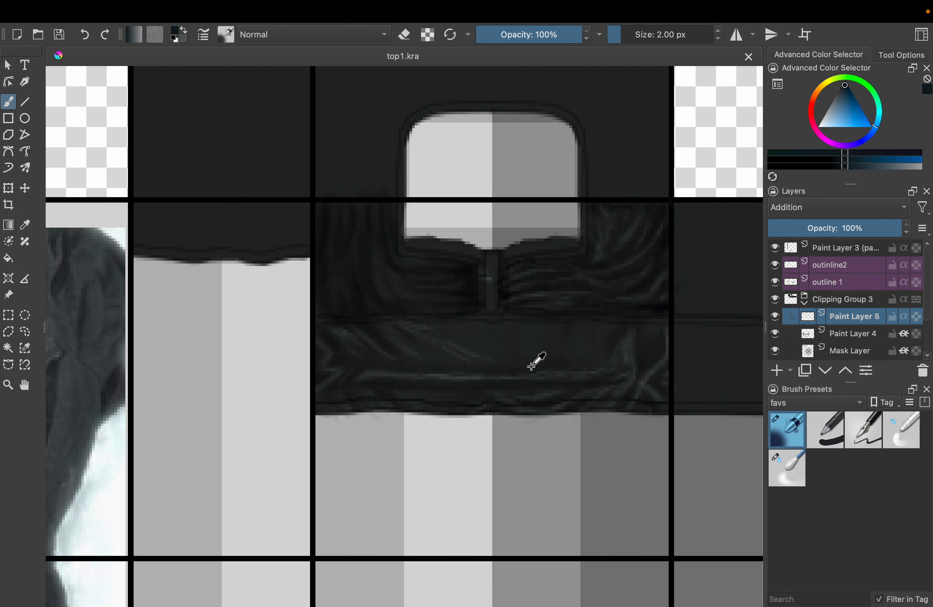
Sample the dark grey swatch below the template and airbrush highlights on that bust panel's horizontal gathers
{"action": "left_click_drag", "start_coordinate": [439, 458], "coordinate": [624, 209]}
{"action": "left_click_drag", "start_coordinate": [335, 512], "coordinate": [626, 79]}
{"action": "right_click", "coordinate": [324, 373]}
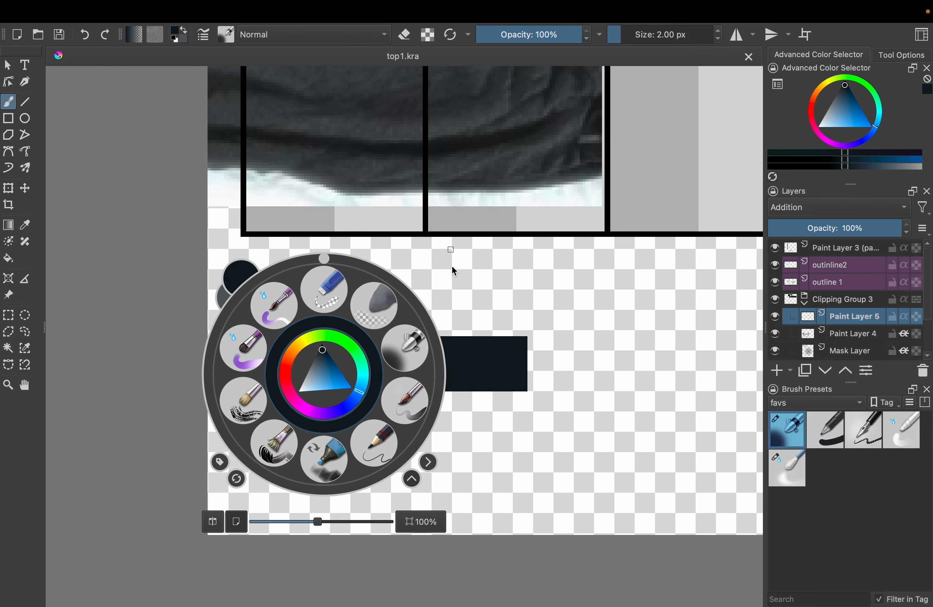
{"action": "scroll", "coordinate": [453, 268], "scroll_direction": "up", "scroll_amount": 8}
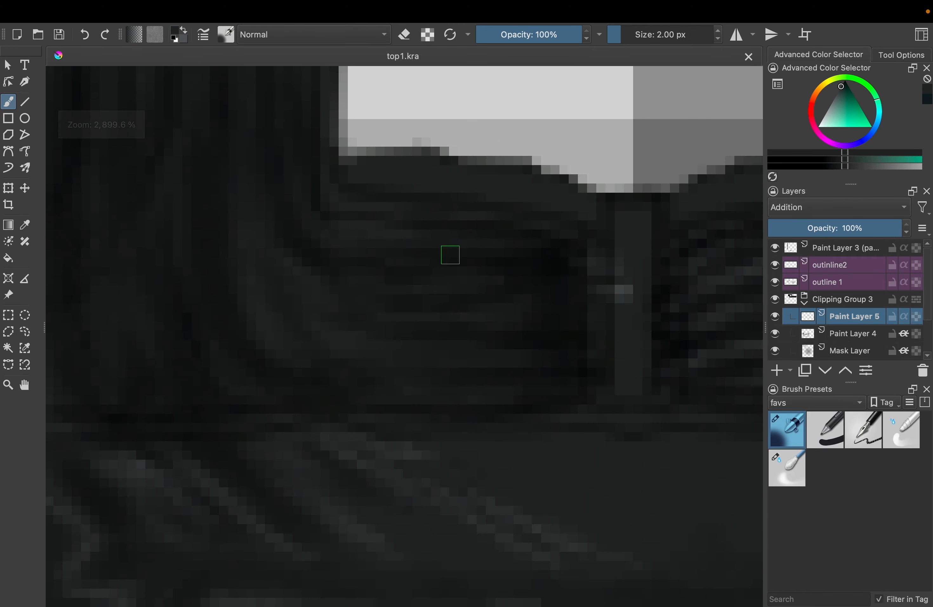
{"action": "mouse_move", "coordinate": [398, 243]}
{"action": "left_mouse_down"}
{"action": "mouse_move", "coordinate": [453, 267]}
{"action": "mouse_move", "coordinate": [573, 272]}
{"action": "left_mouse_up"}
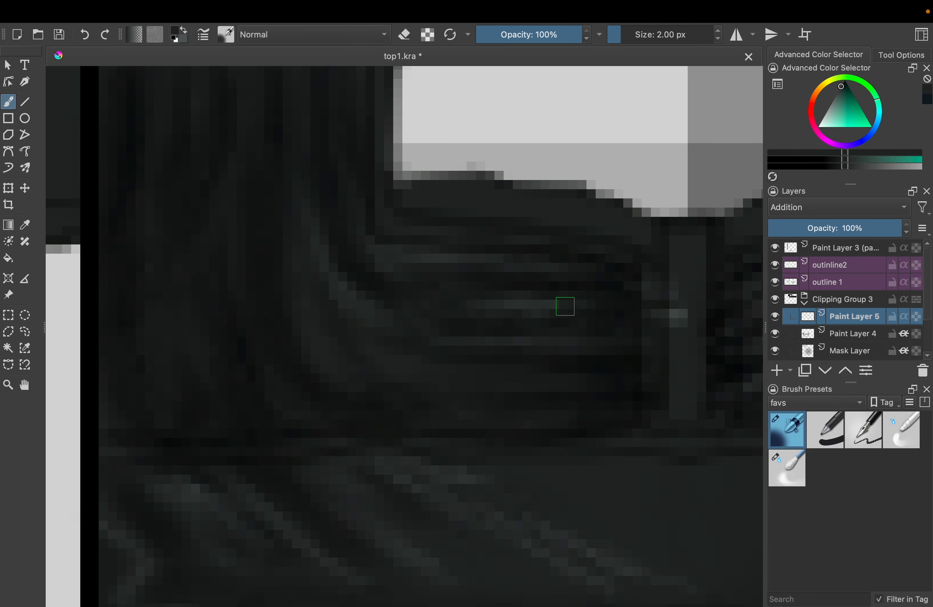
{"action": "left_click_drag", "start_coordinate": [419, 360], "coordinate": [601, 377]}
Airbrush highlights along the curved side folds and lower gathers of the same bust panel
{"action": "left_click_drag", "start_coordinate": [315, 304], "coordinate": [404, 481]}
{"action": "left_click_drag", "start_coordinate": [423, 294], "coordinate": [502, 445]}
{"action": "mouse_move", "coordinate": [316, 424]}
{"action": "left_mouse_down"}
{"action": "mouse_move", "coordinate": [447, 314]}
{"action": "mouse_move", "coordinate": [481, 484]}
{"action": "left_mouse_up"}
{"action": "left_click_drag", "start_coordinate": [424, 328], "coordinate": [446, 484]}
{"action": "left_click_drag", "start_coordinate": [417, 174], "coordinate": [389, 427]}
Examine the shading of the bust and lower band up close and against the shirt photo
{"action": "scroll", "coordinate": [390, 427], "scroll_direction": "down", "scroll_amount": 9}
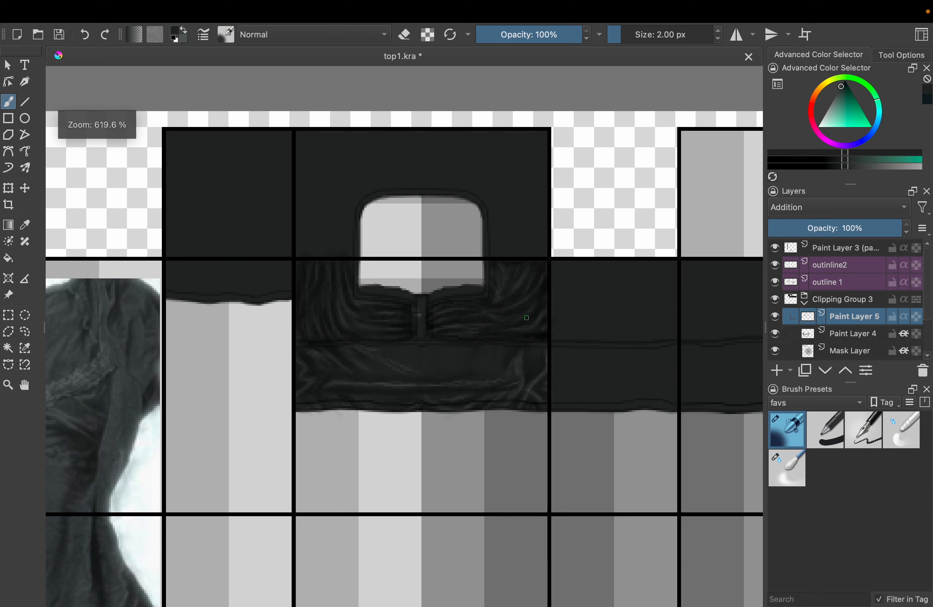
{"action": "scroll", "coordinate": [529, 297], "scroll_direction": "up", "scroll_amount": 7}
{"action": "scroll", "coordinate": [562, 254], "scroll_direction": "down", "scroll_amount": 9}
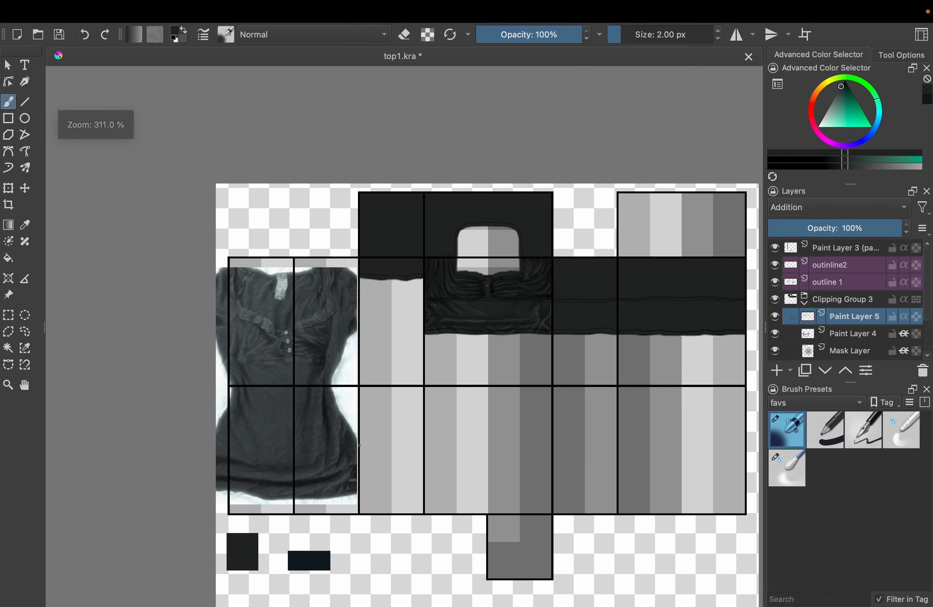
{"action": "scroll", "coordinate": [539, 311], "scroll_direction": "up", "scroll_amount": 6}
{"action": "scroll", "coordinate": [540, 311], "scroll_direction": "up", "scroll_amount": 5}
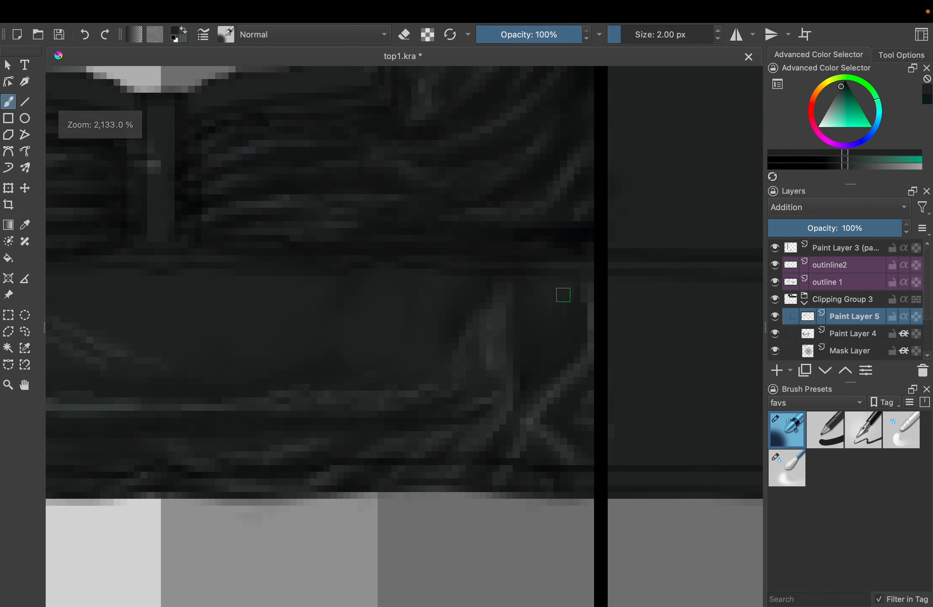
{"action": "scroll", "coordinate": [540, 293], "scroll_direction": "left", "scroll_amount": 5}
{"action": "scroll", "coordinate": [540, 293], "scroll_direction": "down", "scroll_amount": 2}
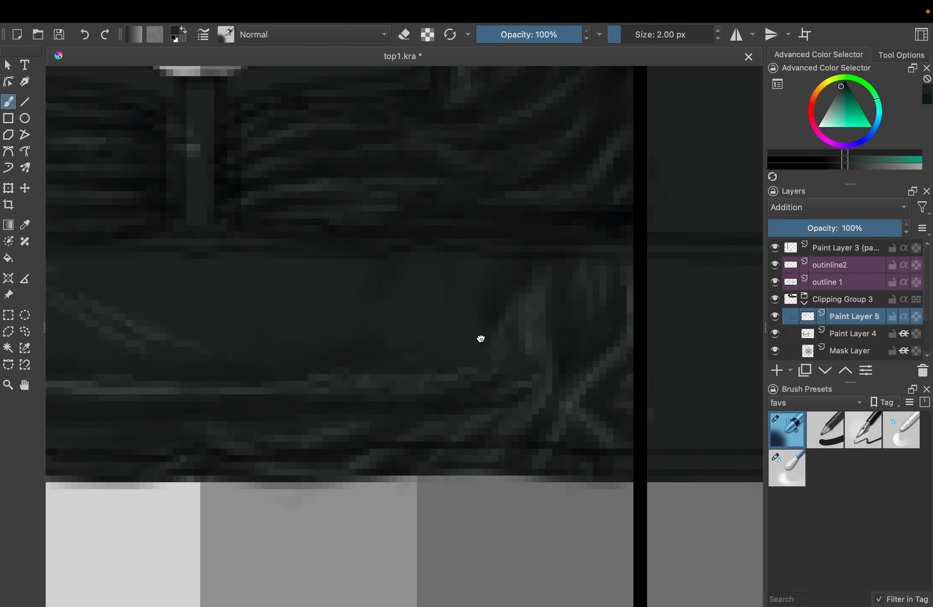
{"action": "scroll", "coordinate": [542, 264], "scroll_direction": "down", "scroll_amount": 5}
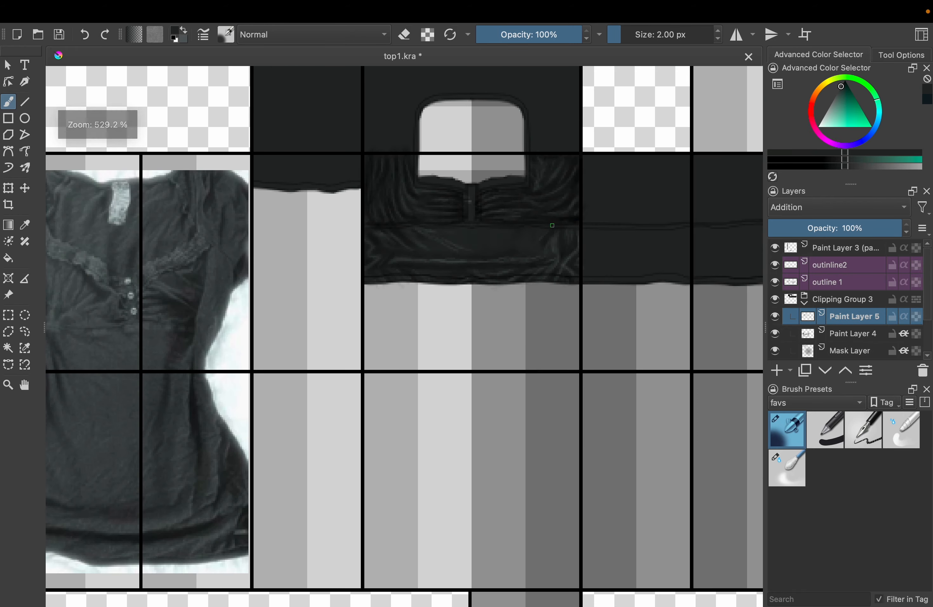
{"action": "scroll", "coordinate": [587, 220], "scroll_direction": "down", "scroll_amount": 1}
{"action": "scroll", "coordinate": [587, 220], "scroll_direction": "up", "scroll_amount": 3}
Soften the highlights on the bust panel's outer folds and the lower band's seam end with the blender brush at 3 px
{"action": "left_click_drag", "start_coordinate": [466, 182], "coordinate": [505, 242]}
{"action": "left_click", "coordinate": [792, 470]}
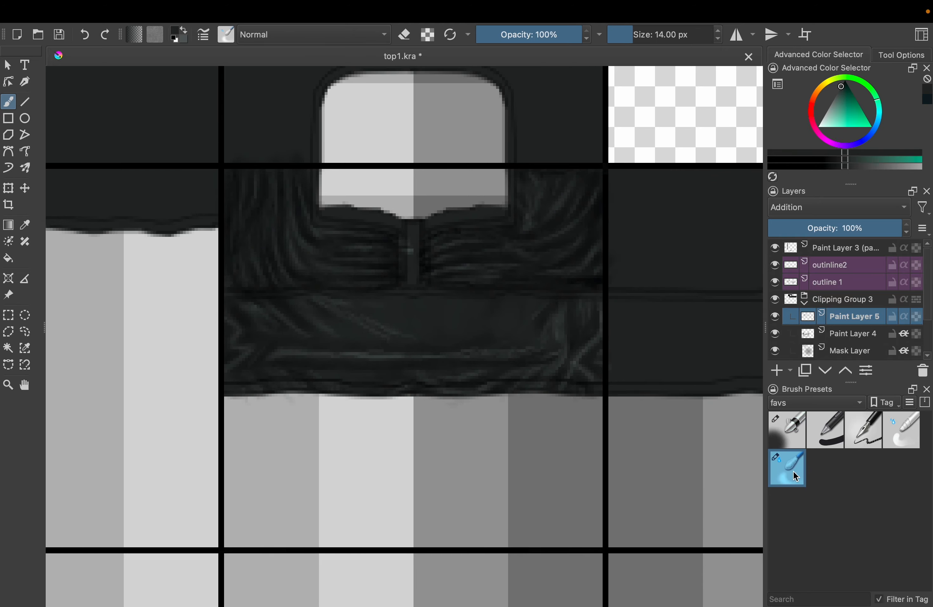
{"action": "key", "text": "bracketleft"}
{"action": "key", "text": "bracketleft"}
{"action": "key", "text": "bracketleft"}
{"action": "key", "text": "bracketleft"}
{"action": "key", "text": "bracketleft"}
{"action": "key", "text": "bracketleft"}
{"action": "key", "text": "bracketleft"}
{"action": "key", "text": "bracketleft"}
{"action": "key", "text": "bracketleft"}
{"action": "scroll", "coordinate": [547, 183], "scroll_direction": "up", "scroll_amount": 5}
{"action": "key", "text": "bracketleft"}
{"action": "key", "text": "bracketleft"}
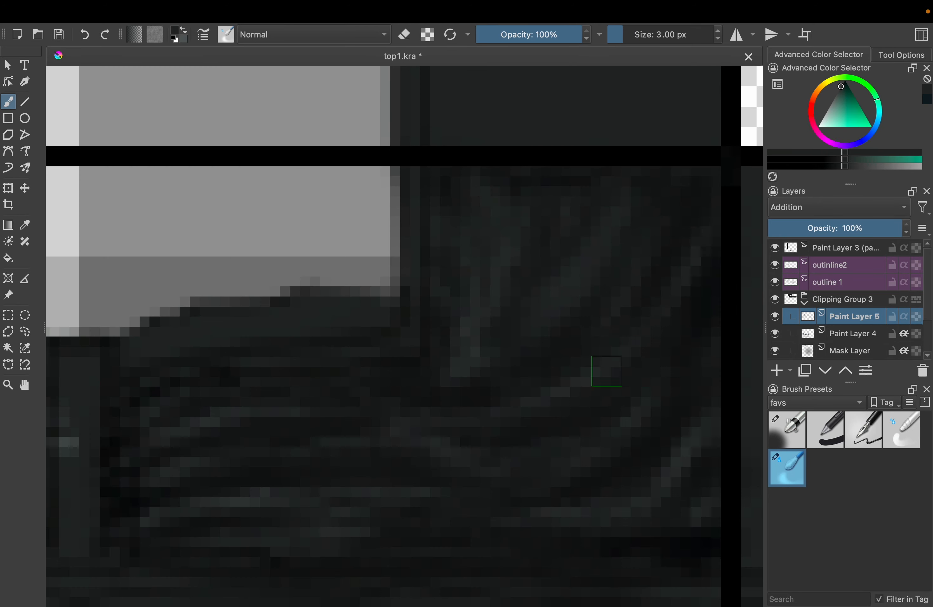
{"action": "left_click_drag", "start_coordinate": [551, 372], "coordinate": [688, 260]}
{"action": "mouse_move", "coordinate": [536, 451]}
{"action": "left_mouse_down"}
{"action": "mouse_move", "coordinate": [491, 336]}
{"action": "mouse_move", "coordinate": [518, 227]}
{"action": "left_mouse_up"}
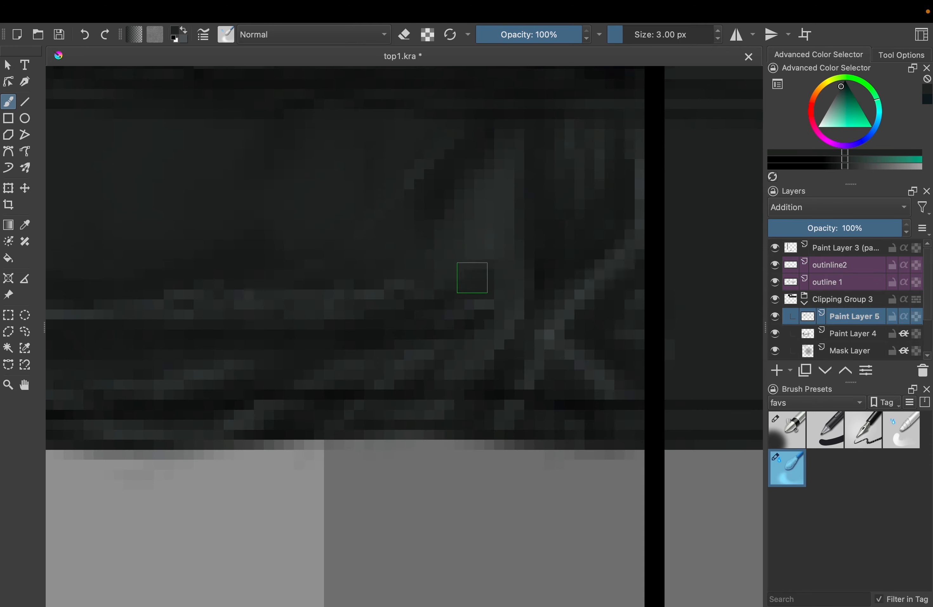
Blend the fold highlights along both ends and the lower seam of the waistband with the 3 px blender brush
{"action": "scroll", "coordinate": [508, 256], "scroll_direction": "down", "scroll_amount": 3}
{"action": "scroll", "coordinate": [509, 256], "scroll_direction": "left", "scroll_amount": 2}
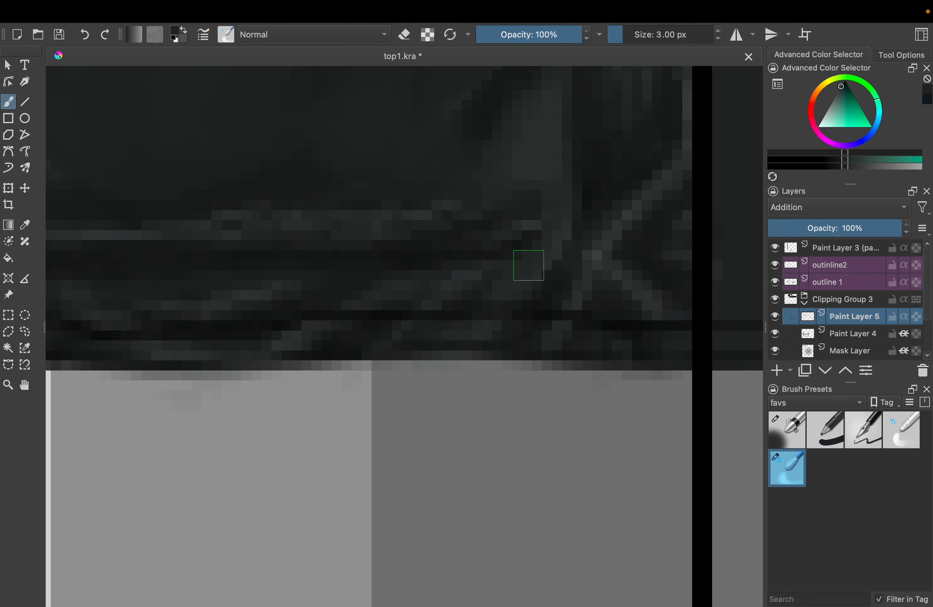
{"action": "left_click_drag", "start_coordinate": [433, 329], "coordinate": [638, 252]}
{"action": "left_click_drag", "start_coordinate": [347, 219], "coordinate": [930, 333]}
{"action": "left_click_drag", "start_coordinate": [336, 209], "coordinate": [401, 244]}
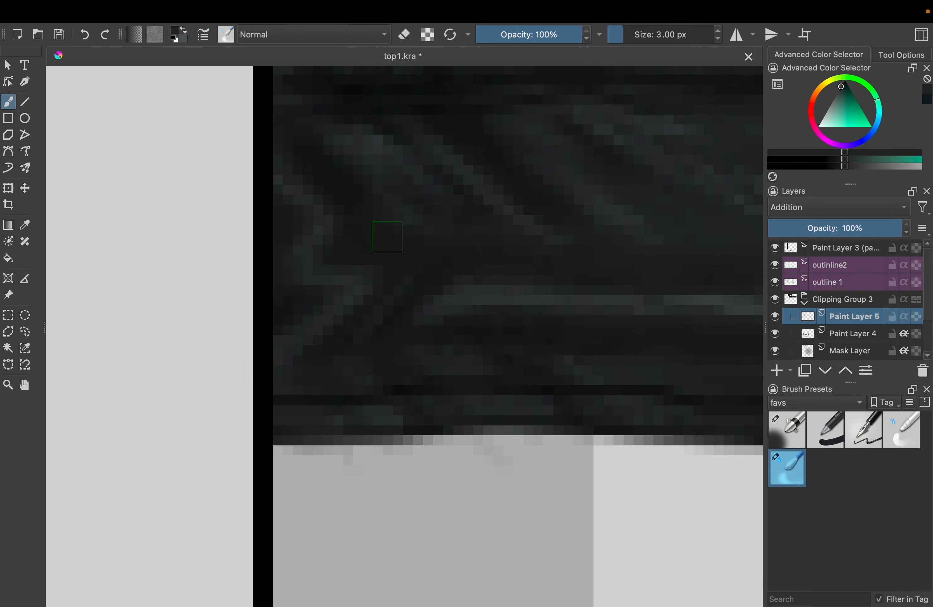
{"action": "scroll", "coordinate": [391, 147], "scroll_direction": "right", "scroll_amount": 5}
{"action": "scroll", "coordinate": [391, 147], "scroll_direction": "down", "scroll_amount": 1}
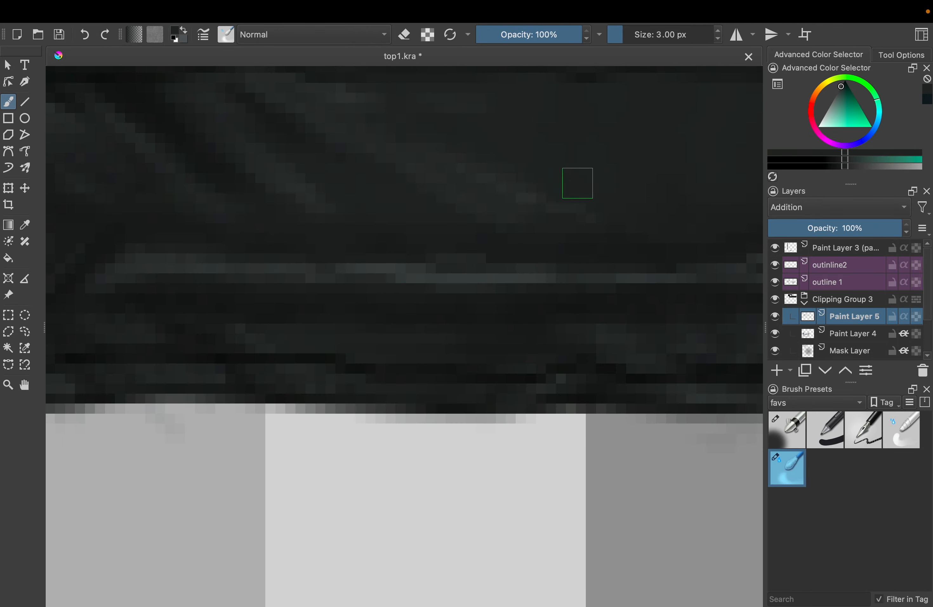
Soften the curved gathers of the bust panel beside the neckline with the blender brush at 4 px
{"action": "key", "text": "]"}
{"action": "scroll", "coordinate": [558, 237], "scroll_direction": "down", "scroll_amount": 5}
{"action": "scroll", "coordinate": [481, 186], "scroll_direction": "up", "scroll_amount": 4}
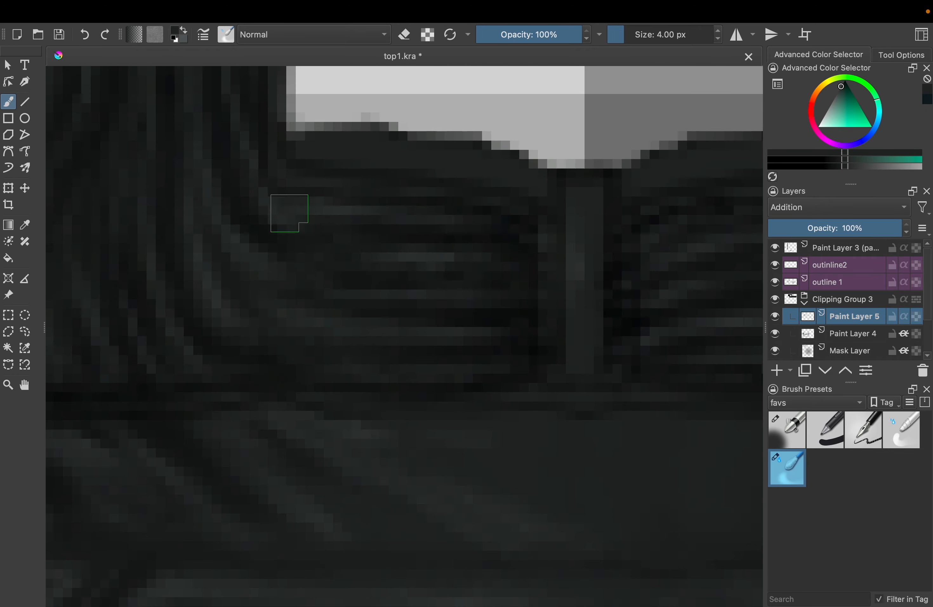
{"action": "left_click_drag", "start_coordinate": [288, 212], "coordinate": [428, 323]}
{"action": "scroll", "coordinate": [479, 292], "scroll_direction": "down", "scroll_amount": 3}
Erase excess highlights on the front waistband folds using the airbrush in eraser mode at 2 px
{"action": "key", "text": "/"}
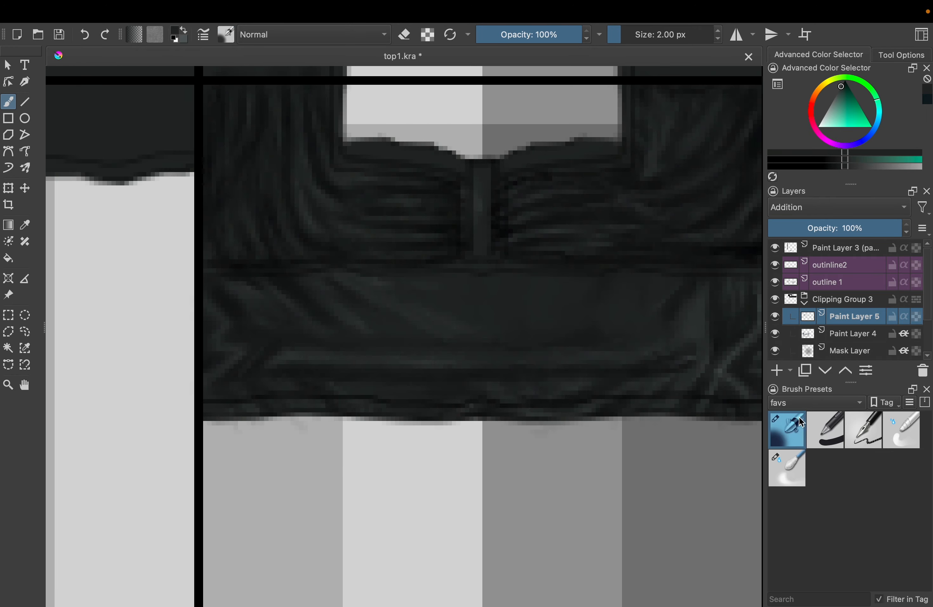
{"action": "scroll", "coordinate": [413, 285], "scroll_direction": "up", "scroll_amount": 3}
{"action": "scroll", "coordinate": [414, 285], "scroll_direction": "up", "scroll_amount": 1}
{"action": "key", "text": "e"}
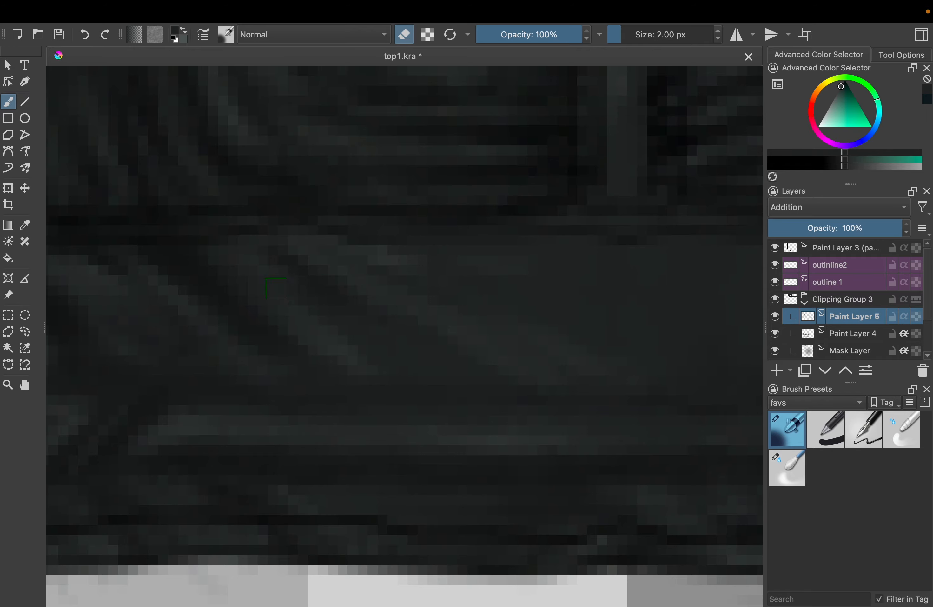
{"action": "scroll", "coordinate": [309, 338], "scroll_direction": "down", "scroll_amount": 3}
{"action": "scroll", "coordinate": [551, 302], "scroll_direction": "up", "scroll_amount": 2}
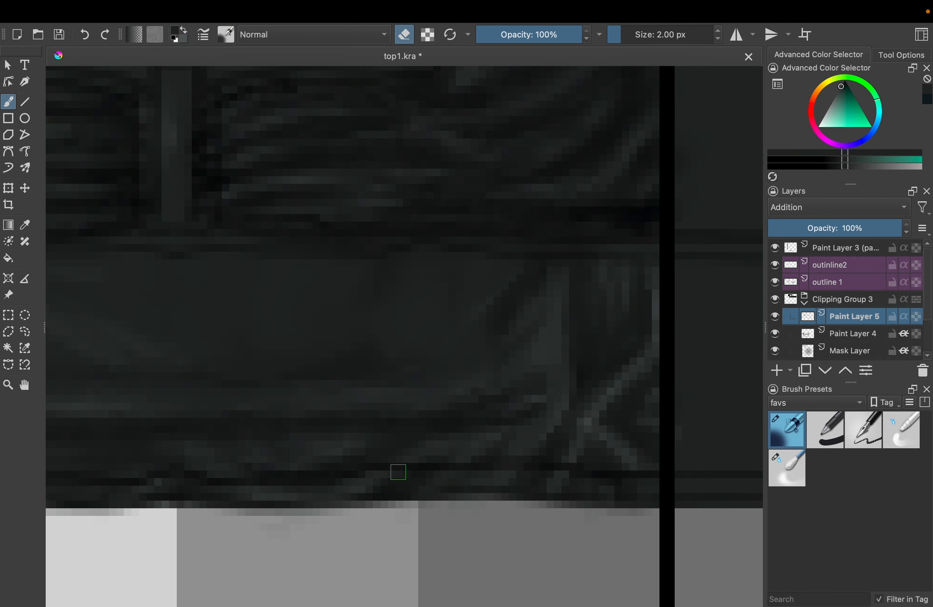
{"action": "scroll", "coordinate": [539, 198], "scroll_direction": "down", "scroll_amount": 4}
{"action": "scroll", "coordinate": [497, 298], "scroll_direction": "up", "scroll_amount": 3}
Slightly lower the opacity of the Addition highlight layer and check the shading across the front panel
{"action": "scroll", "coordinate": [498, 297], "scroll_direction": "down", "scroll_amount": 1}
{"action": "mouse_move", "coordinate": [876, 228]}
{"action": "left_mouse_down"}
{"action": "mouse_move", "coordinate": [853, 228]}
{"action": "mouse_move", "coordinate": [865, 227]}
{"action": "left_mouse_up"}
{"action": "scroll", "coordinate": [521, 329], "scroll_direction": "down", "scroll_amount": 4}
{"action": "scroll", "coordinate": [521, 334], "scroll_direction": "up", "scroll_amount": 1}
{"action": "scroll", "coordinate": [522, 336], "scroll_direction": "up", "scroll_amount": 1}
Fill a new layer in the clipping group with the 04_paper-C-grain pattern and restrict it to the top's shape
{"action": "key", "text": "Insert"}
{"action": "left_click", "coordinate": [155, 35]}
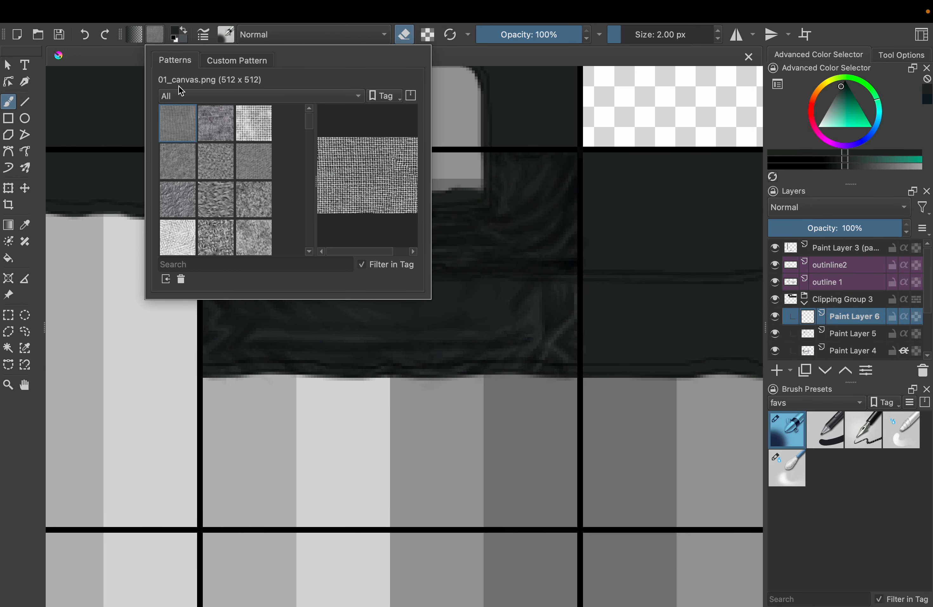
{"action": "scroll", "coordinate": [311, 124], "scroll_direction": "down", "scroll_amount": 3}
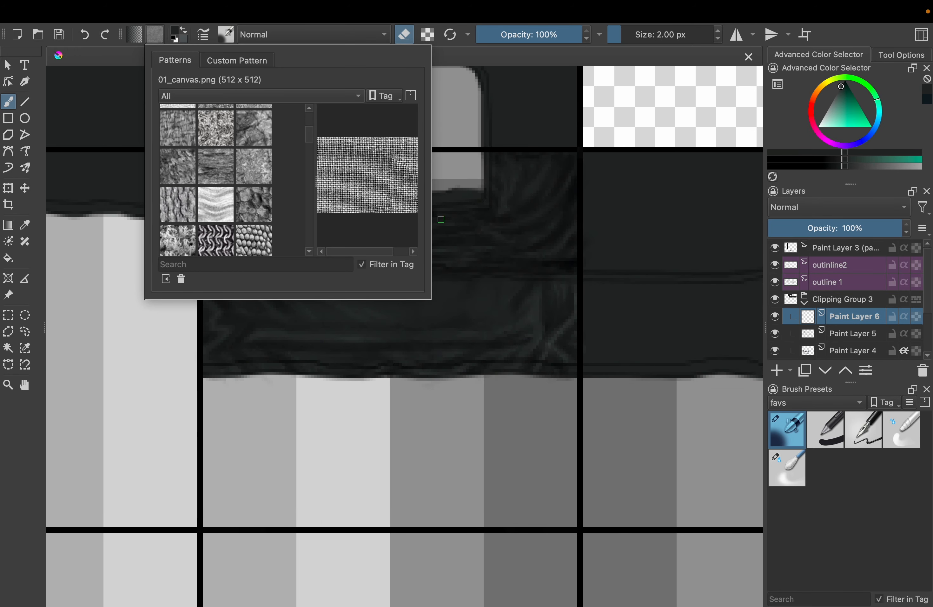
{"action": "scroll", "coordinate": [311, 147], "scroll_direction": "up", "scroll_amount": 1}
{"action": "scroll", "coordinate": [304, 133], "scroll_direction": "up", "scroll_amount": 4}
{"action": "left_click", "coordinate": [215, 161]}
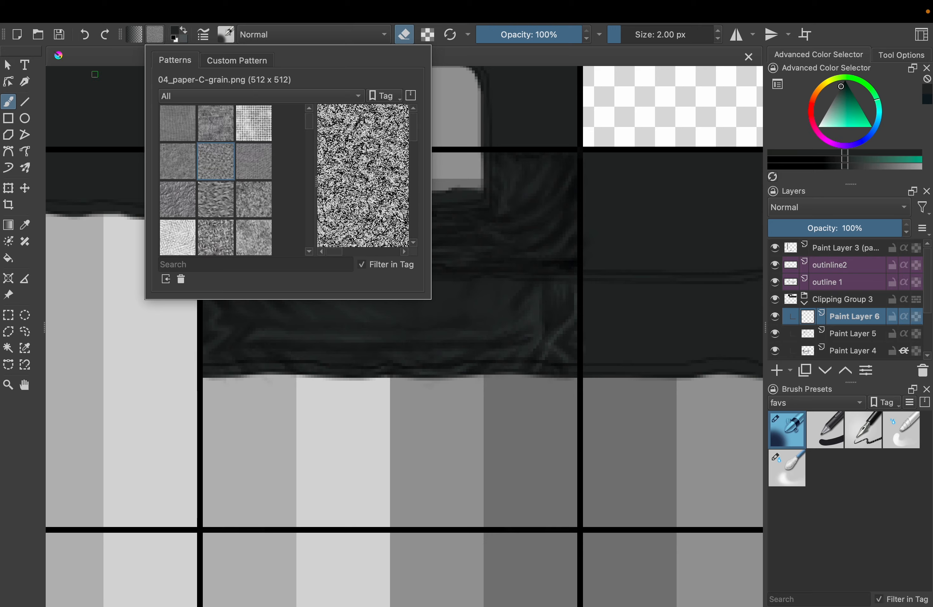
{"action": "left_click", "coordinate": [98, 11]}
{"action": "left_click", "coordinate": [134, 251]}
{"action": "left_click", "coordinate": [902, 320]}
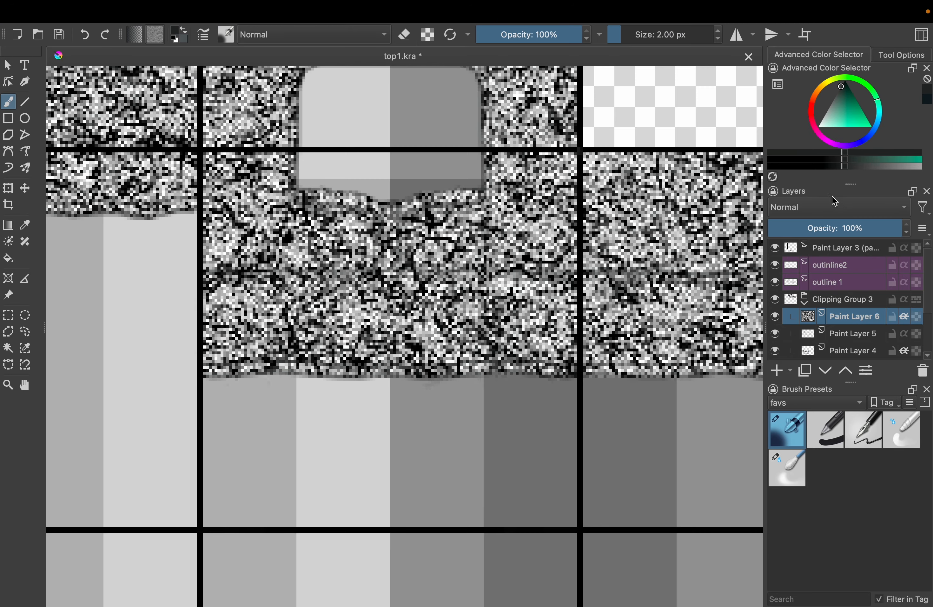
Blend the grain layer as an Overlay, reduce its opacity to about 4%, and adjust its strength against the shirt photo
{"action": "left_click", "coordinate": [834, 205]}
{"action": "left_click", "coordinate": [816, 222]}
{"action": "left_click_drag", "start_coordinate": [814, 227], "coordinate": [776, 227]}
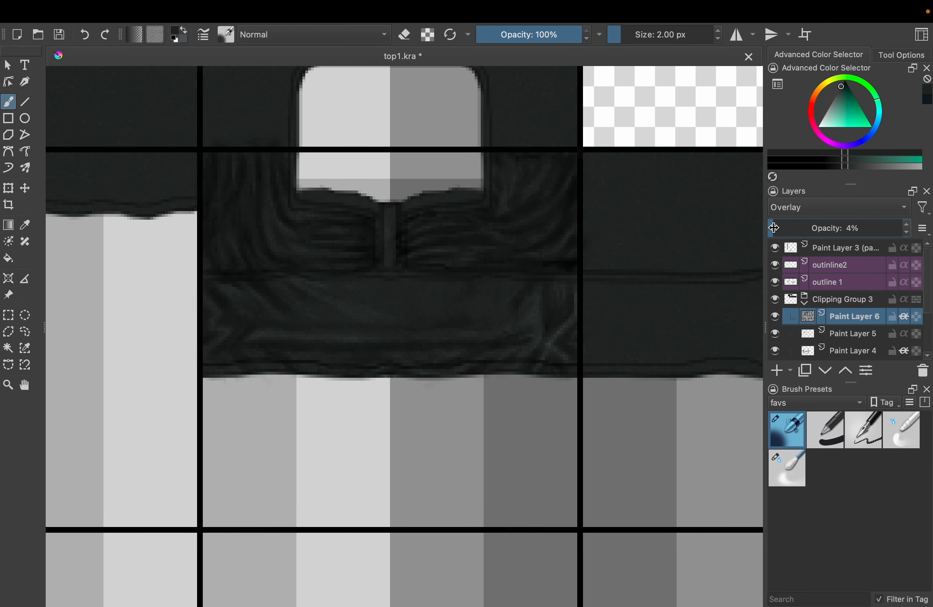
{"action": "scroll", "coordinate": [698, 234], "scroll_direction": "down", "scroll_amount": 2}
{"action": "left_click", "coordinate": [773, 319]}
{"action": "left_click", "coordinate": [773, 318]}
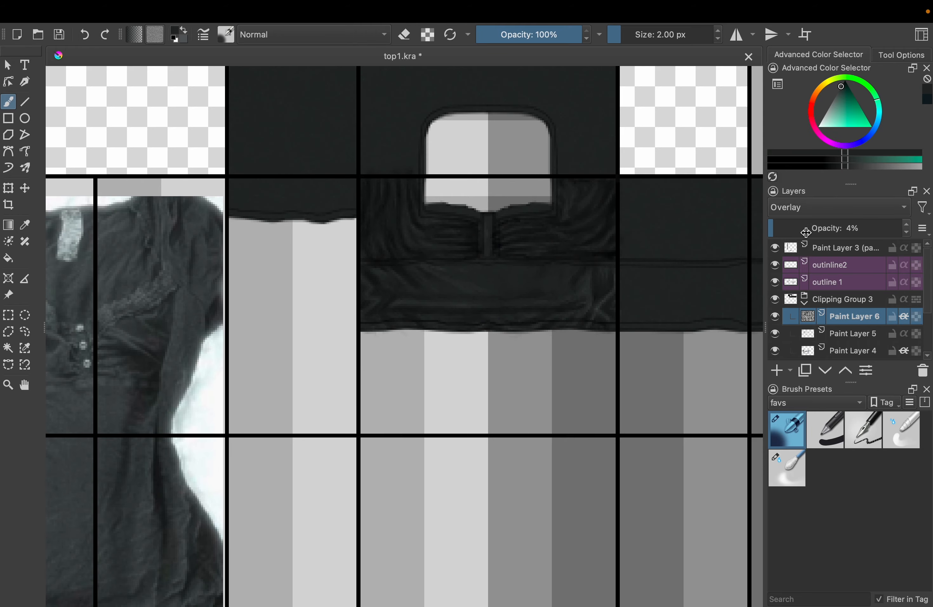
{"action": "left_click", "coordinate": [778, 230]}
{"action": "scroll", "coordinate": [615, 272], "scroll_direction": "up", "scroll_amount": 3}
Add another layer to the clipping group and fill it with the 03_default-paper pattern
{"action": "left_click", "coordinate": [776, 370]}
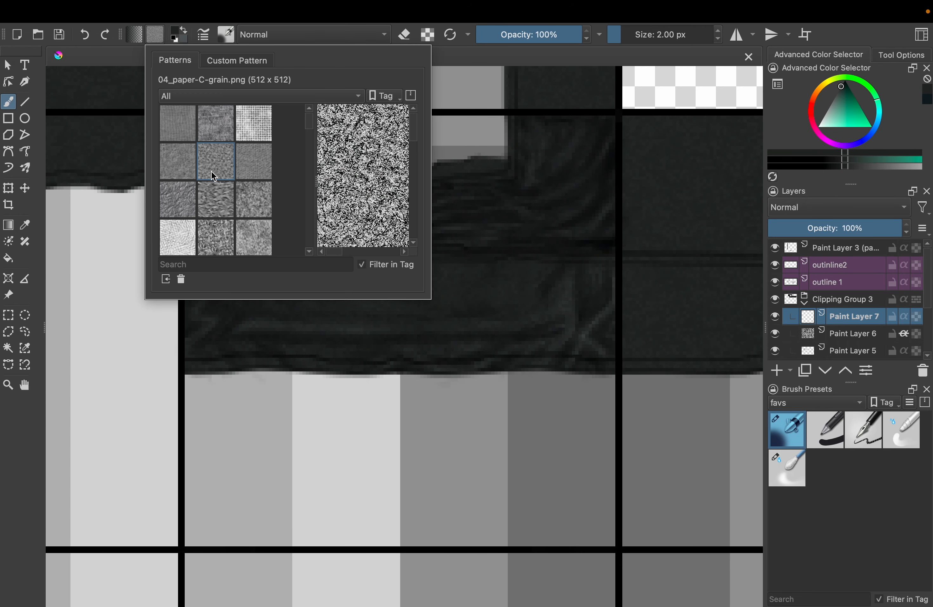
{"action": "left_click", "coordinate": [181, 157]}
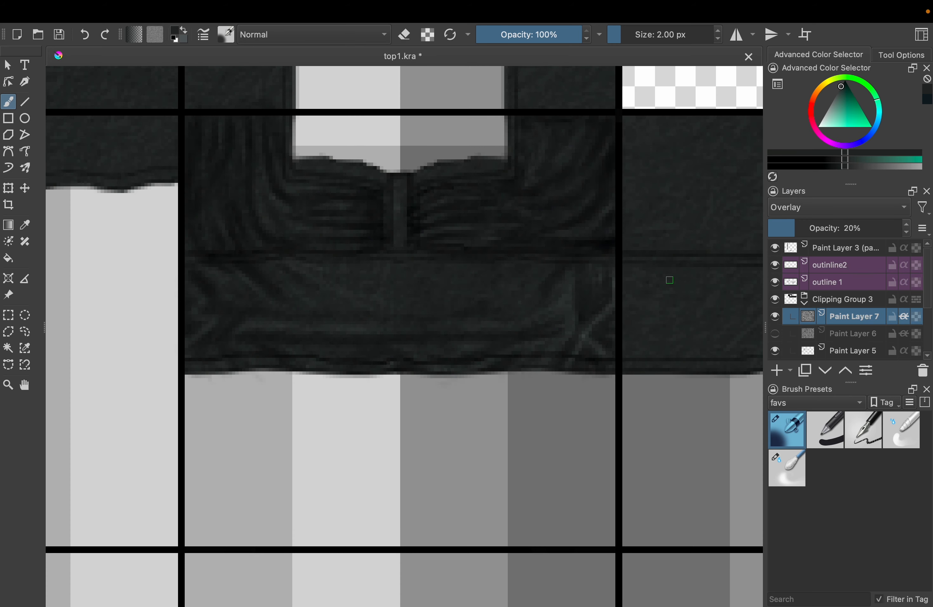
Set the clipped paper texture layer to Overlay at 16% opacity and hide the grain layer
{"action": "scroll", "coordinate": [666, 287], "scroll_direction": "up", "scroll_amount": 3}
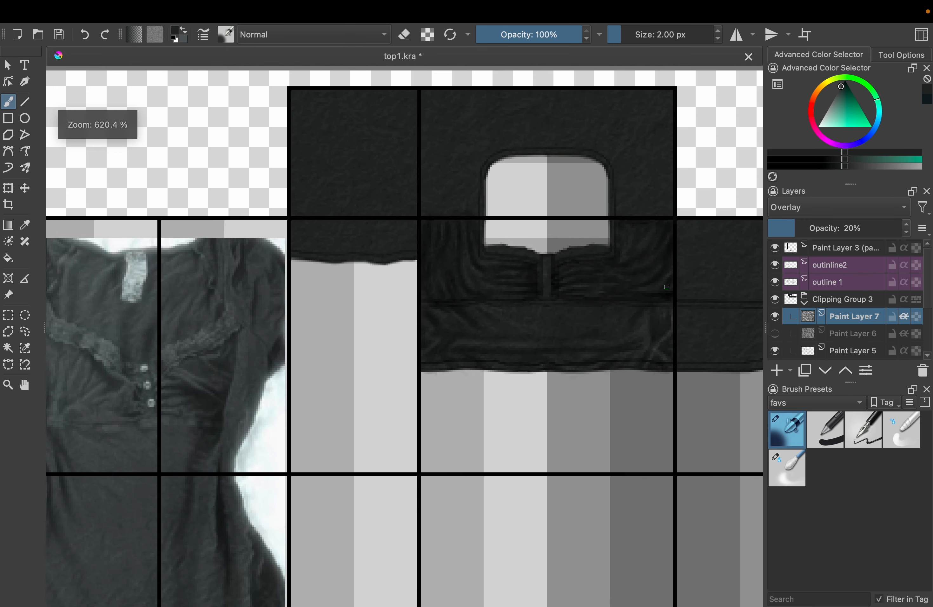
{"action": "scroll", "coordinate": [666, 286], "scroll_direction": "right", "scroll_amount": 5}
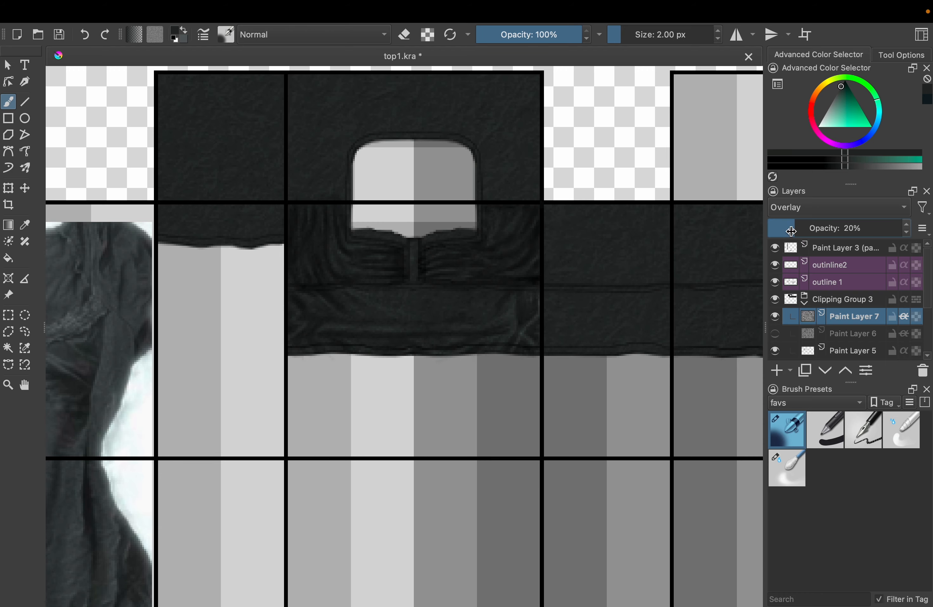
{"action": "left_click", "coordinate": [789, 231]}
{"action": "scroll", "coordinate": [527, 301], "scroll_direction": "down", "scroll_amount": 2}
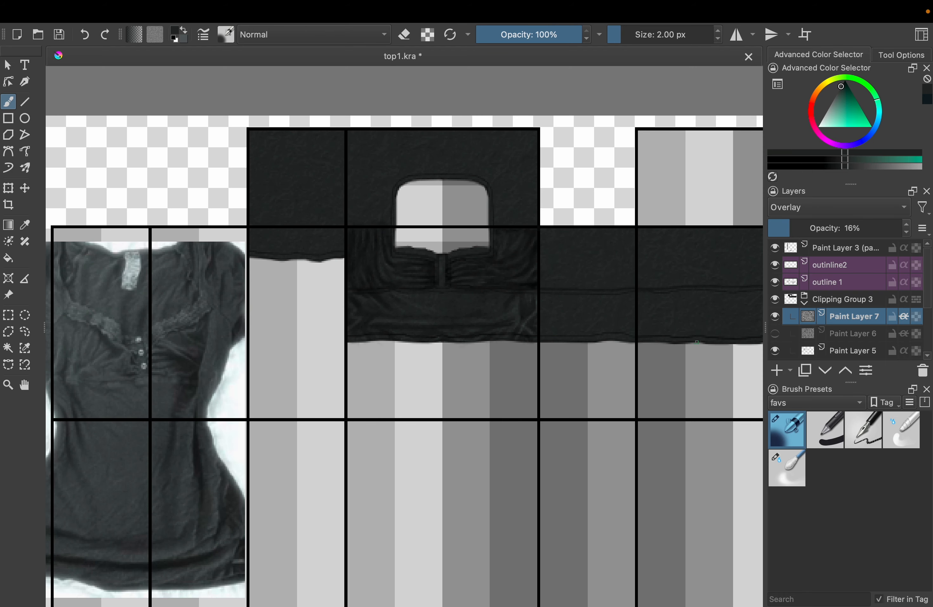
Add a new paint layer above the paper texture and compare the unshaded side panels with the shirt photo
{"action": "left_click", "coordinate": [776, 370]}
{"action": "scroll", "coordinate": [404, 334], "scroll_direction": "down", "scroll_amount": 5}
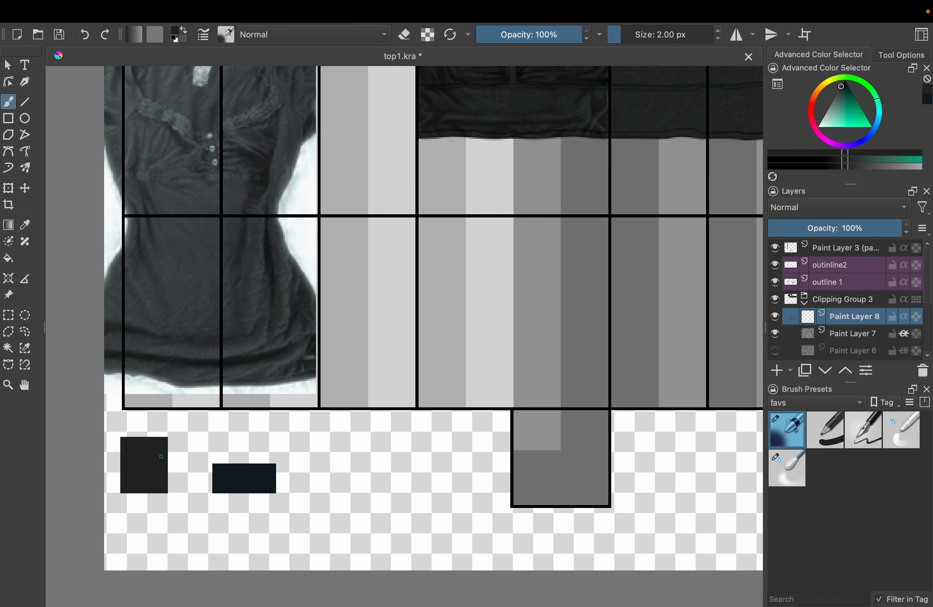
{"action": "left_click_drag", "start_coordinate": [552, 253], "coordinate": [443, 396]}
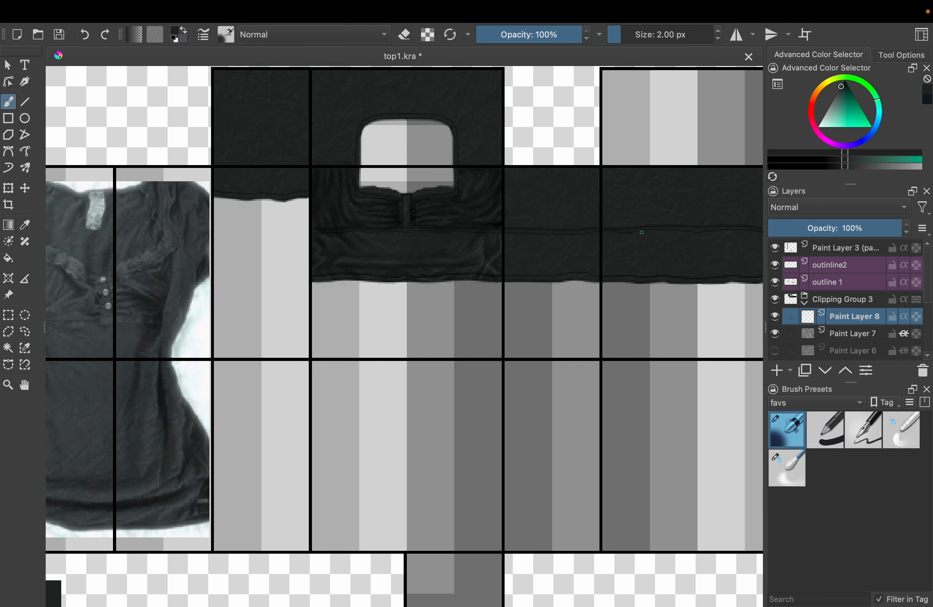
{"action": "scroll", "coordinate": [593, 198], "scroll_direction": "up", "scroll_amount": 2}
{"action": "scroll", "coordinate": [593, 198], "scroll_direction": "down", "scroll_amount": 5}
{"action": "scroll", "coordinate": [564, 240], "scroll_direction": "up", "scroll_amount": 8}
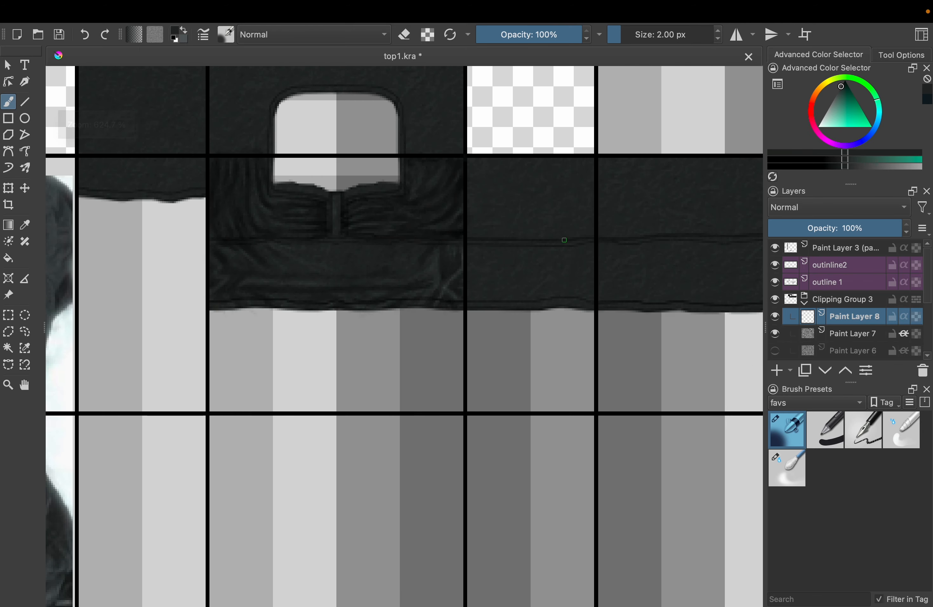
{"action": "scroll", "coordinate": [565, 239], "scroll_direction": "up", "scroll_amount": 1}
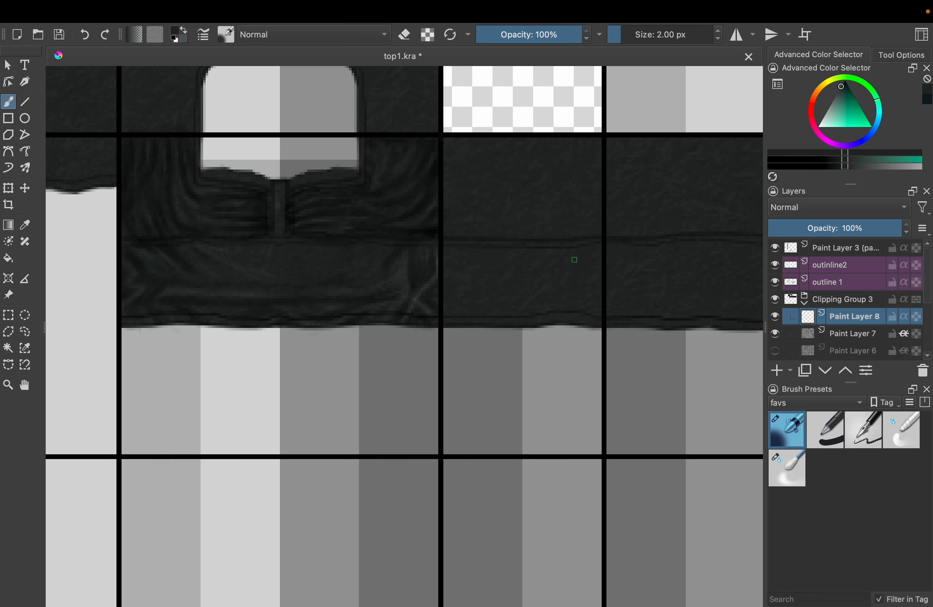
Set the new layer to Multiply and try a 6 px airbrush shadow stroke at the side waistband's outer end
{"action": "key", "text": "bracketright"}
{"action": "key", "text": "bracketright"}
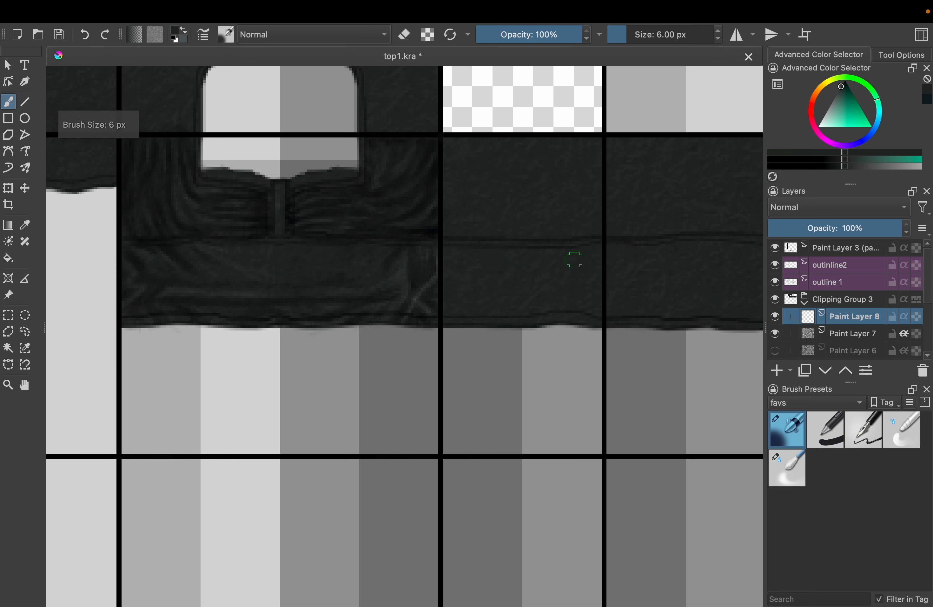
{"action": "left_click_drag", "start_coordinate": [574, 259], "coordinate": [748, 250]}
{"action": "left_click_drag", "start_coordinate": [405, 301], "coordinate": [177, 375]}
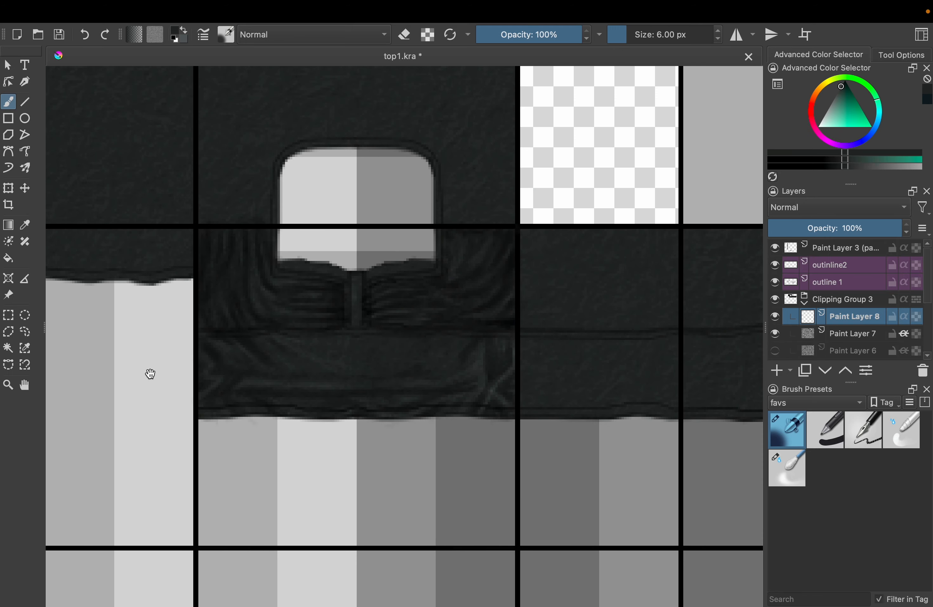
{"action": "scroll", "coordinate": [551, 330], "scroll_direction": "up", "scroll_amount": 2}
{"action": "scroll", "coordinate": [549, 327], "scroll_direction": "right", "scroll_amount": 3}
{"action": "scroll", "coordinate": [533, 331], "scroll_direction": "down", "scroll_amount": 1}
{"action": "left_click_drag", "start_coordinate": [438, 278], "coordinate": [429, 271]}
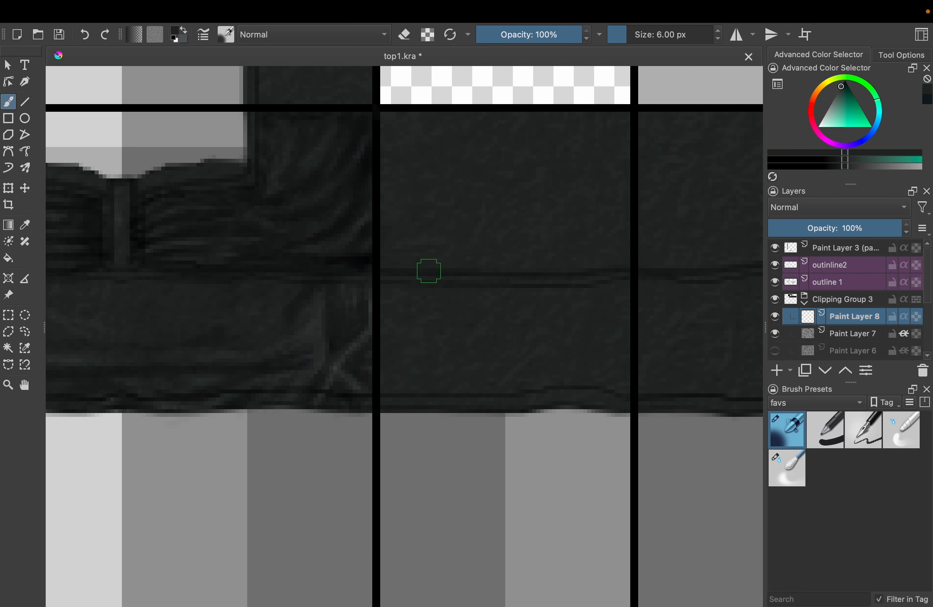
{"action": "mouse_move", "coordinate": [475, 228]}
{"action": "left_mouse_down"}
{"action": "mouse_move", "coordinate": [502, 232]}
{"action": "mouse_move", "coordinate": [491, 215]}
{"action": "left_mouse_up"}
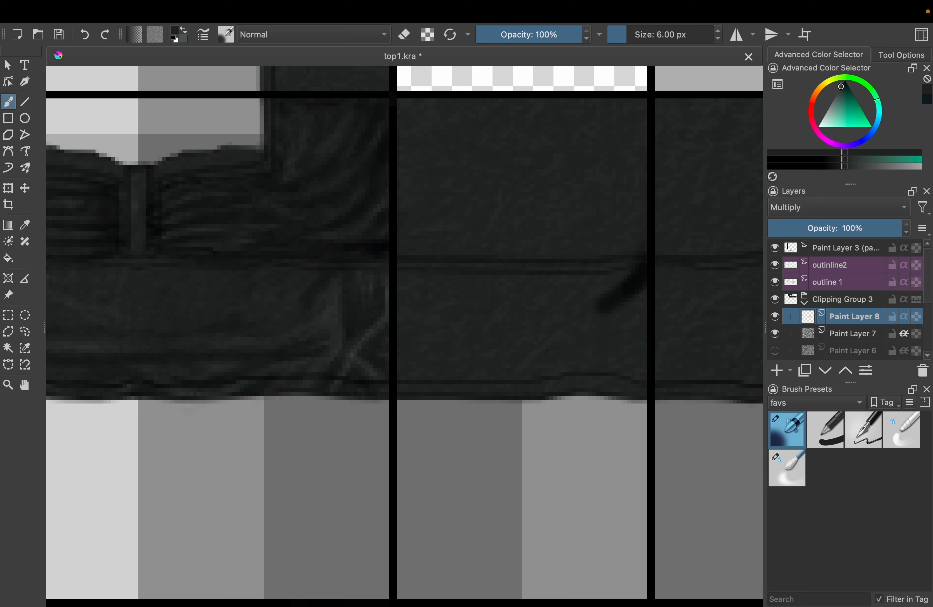
{"action": "key", "text": "ctrl+z"}
Airbrush shadows along the outer edge, bottom fold and lower corners of the side waistband, starting at 5 px
{"action": "key", "text": "bracketleft"}
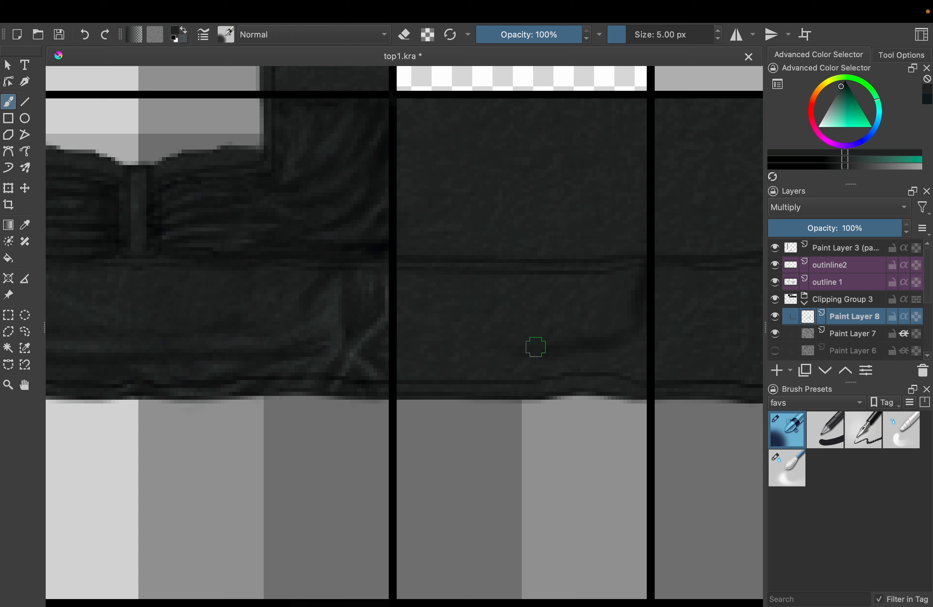
{"action": "left_click_drag", "start_coordinate": [418, 372], "coordinate": [508, 374]}
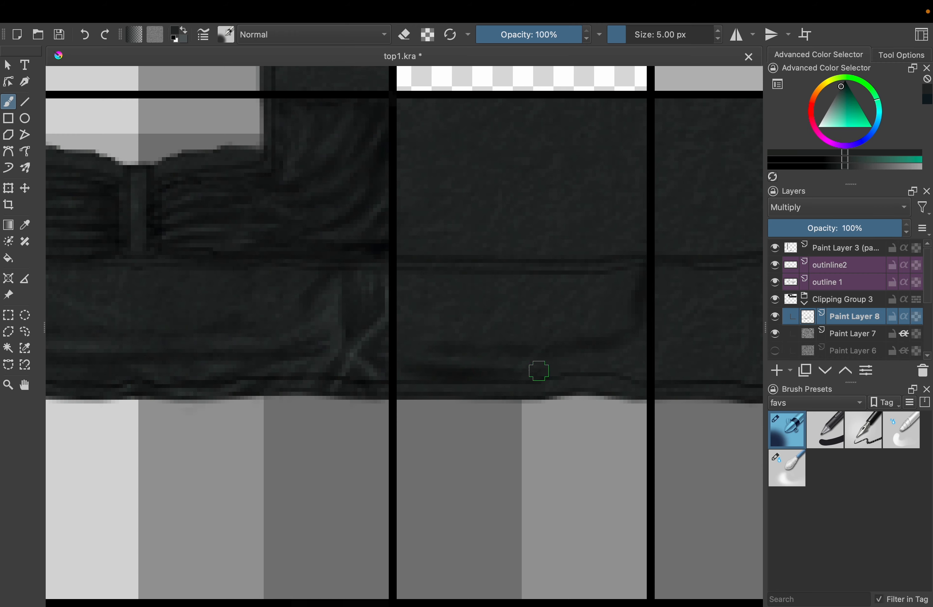
{"action": "key", "text": "bracketleft"}
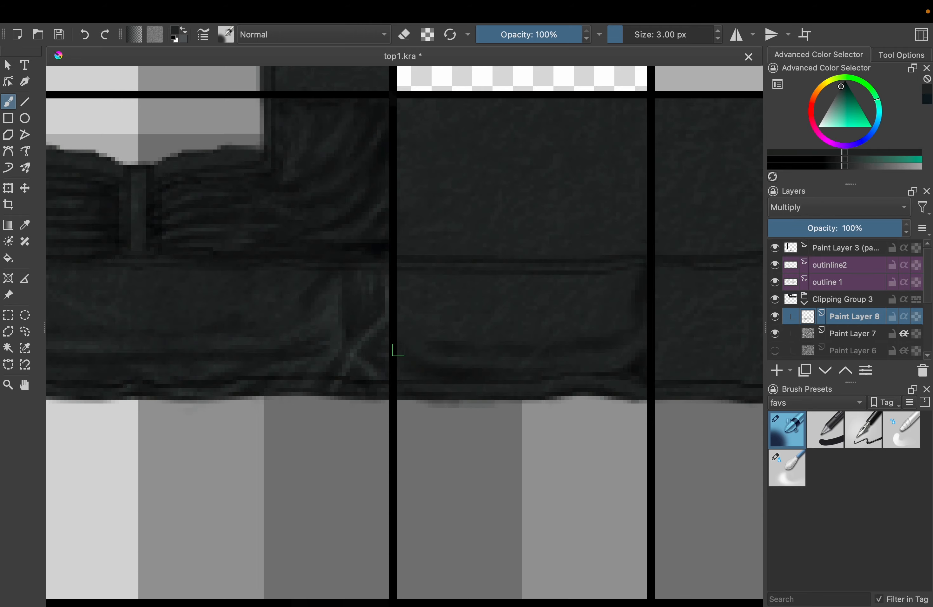
Airbrush a diagonal fold shadow at the side waistband's edge next to the front panel using 3 px and 5 px sizes
{"action": "scroll", "coordinate": [417, 309], "scroll_direction": "down", "scroll_amount": 3}
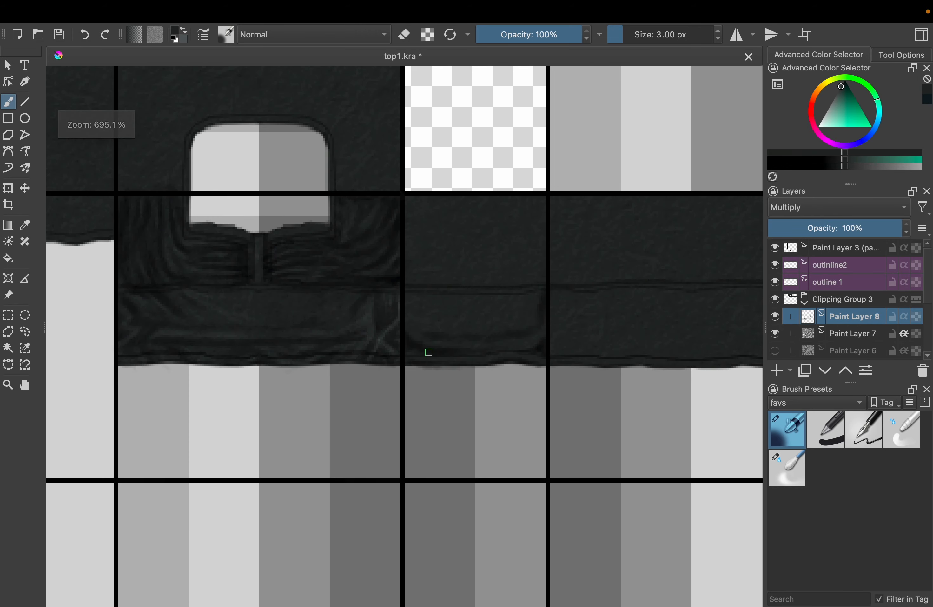
{"action": "scroll", "coordinate": [429, 352], "scroll_direction": "up", "scroll_amount": 3}
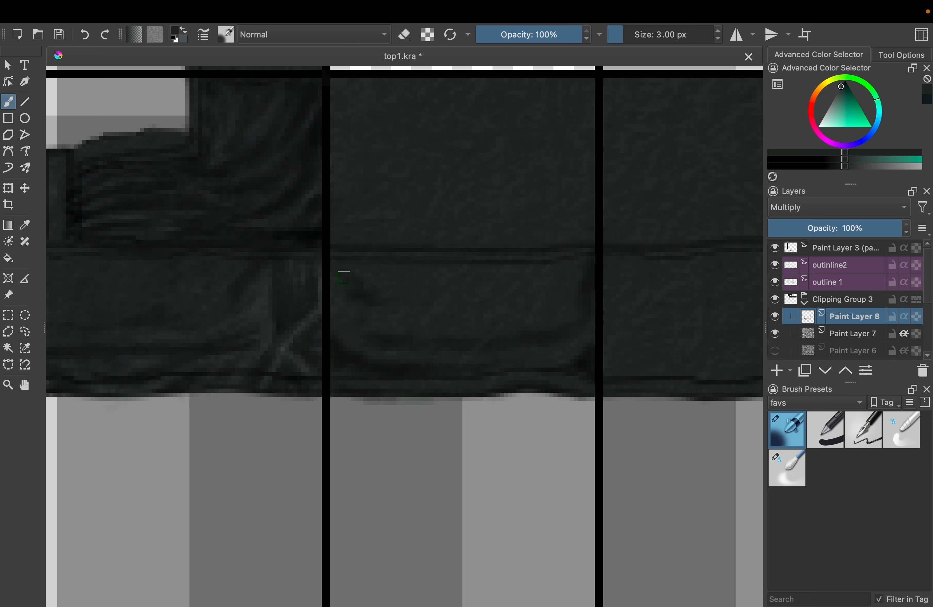
{"action": "key", "text": "bracketright"}
{"action": "key", "text": "bracketright"}
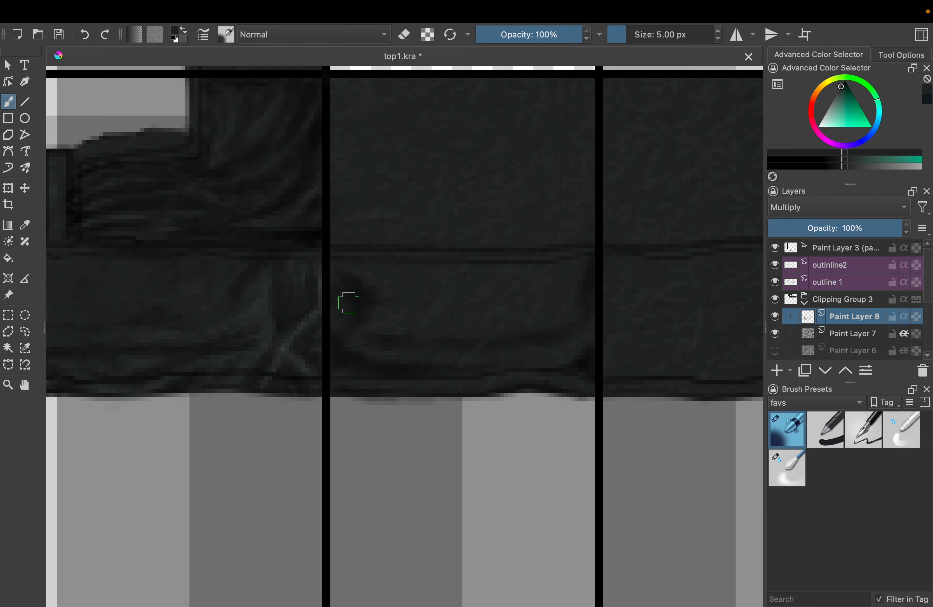
{"action": "scroll", "coordinate": [419, 231], "scroll_direction": "down", "scroll_amount": 3}
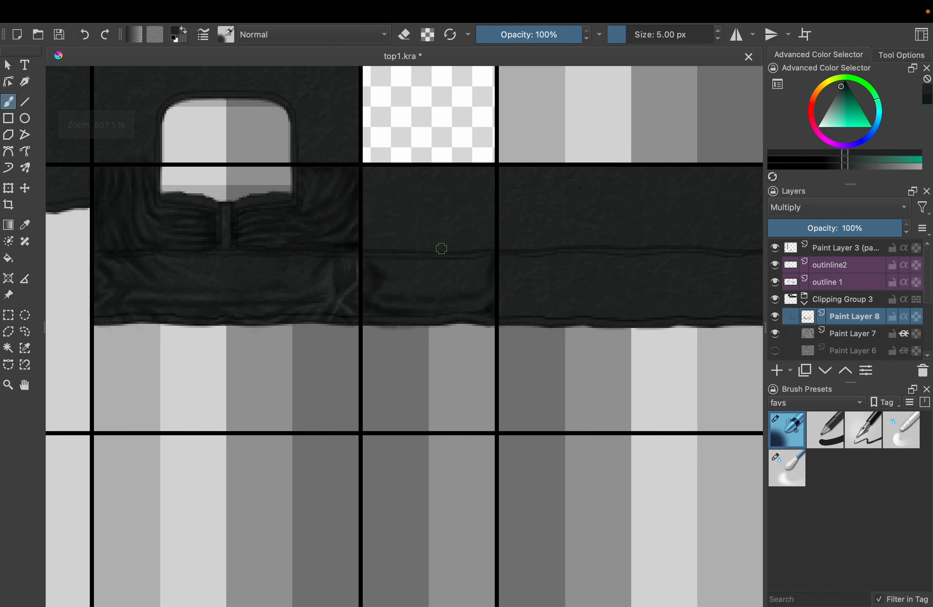
Airbrush a curved 5 px fold shadow on the side panel above the waistband seam, near its outer edge
{"action": "scroll", "coordinate": [459, 234], "scroll_direction": "up", "scroll_amount": 4}
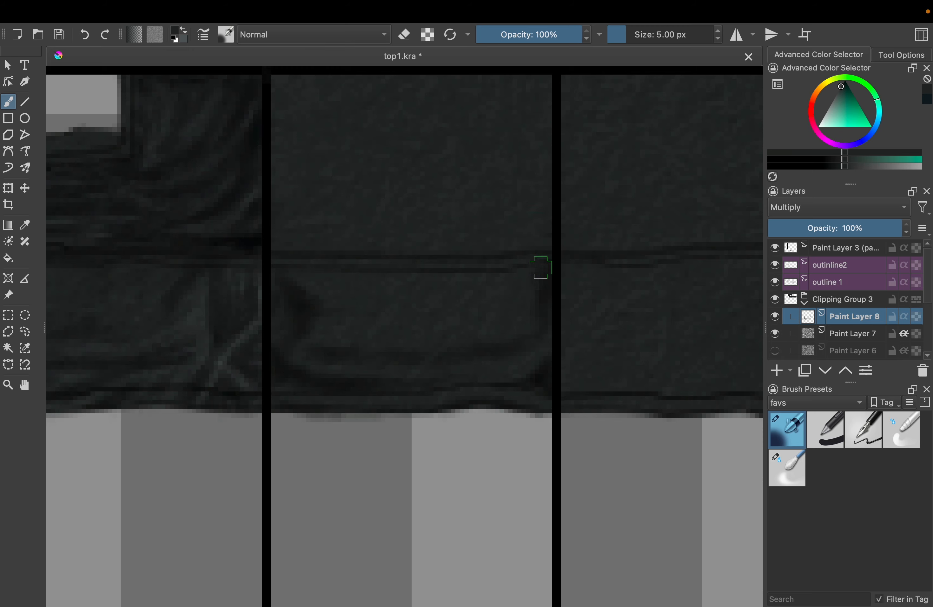
{"action": "left_click_drag", "start_coordinate": [545, 228], "coordinate": [519, 173]}
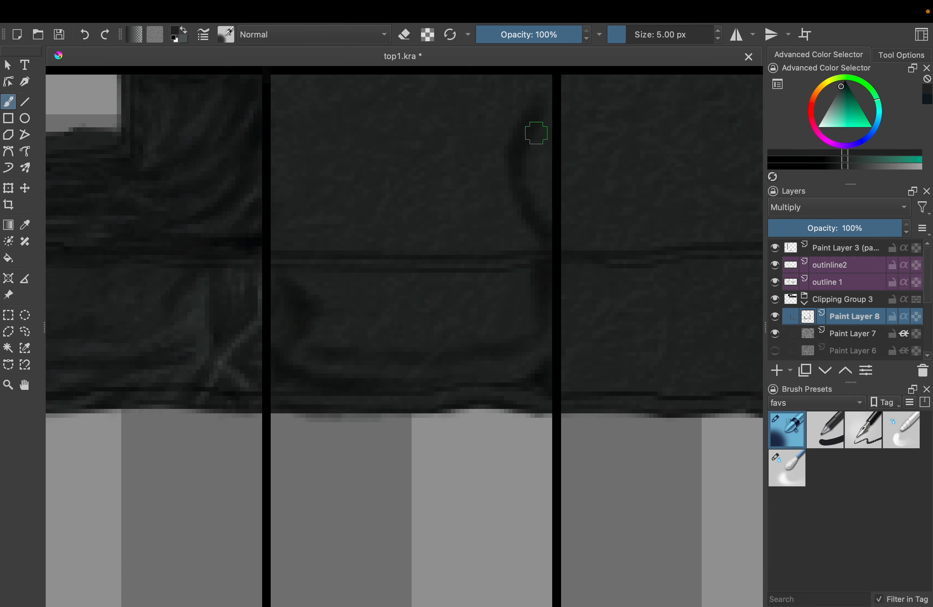
Airbrush 4 px horizontal fold shadows across the side panel above the waistband seam
{"action": "scroll", "coordinate": [512, 197], "scroll_direction": "up", "scroll_amount": 1}
{"action": "key", "text": "bracketleft"}
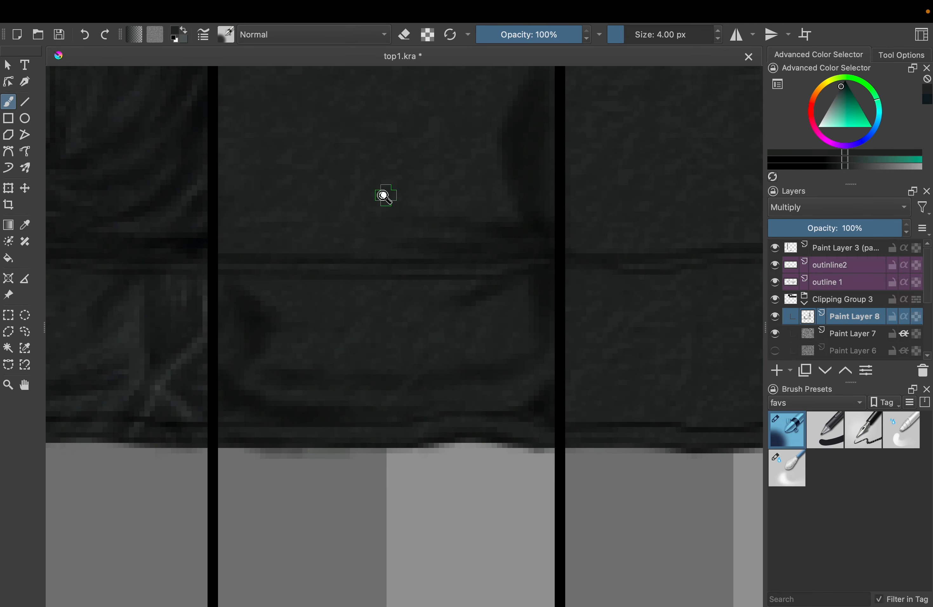
{"action": "scroll", "coordinate": [388, 195], "scroll_direction": "down", "scroll_amount": 3}
{"action": "scroll", "coordinate": [351, 179], "scroll_direction": "up", "scroll_amount": 3}
{"action": "left_click_drag", "start_coordinate": [320, 205], "coordinate": [444, 214]}
Airbrush 3 px shadows down the side panel's edge next to the front panel and at its upper outer corner
{"action": "scroll", "coordinate": [453, 220], "scroll_direction": "up", "scroll_amount": 3}
{"action": "key", "text": "bracketleft"}
{"action": "left_click_drag", "start_coordinate": [310, 146], "coordinate": [307, 233]}
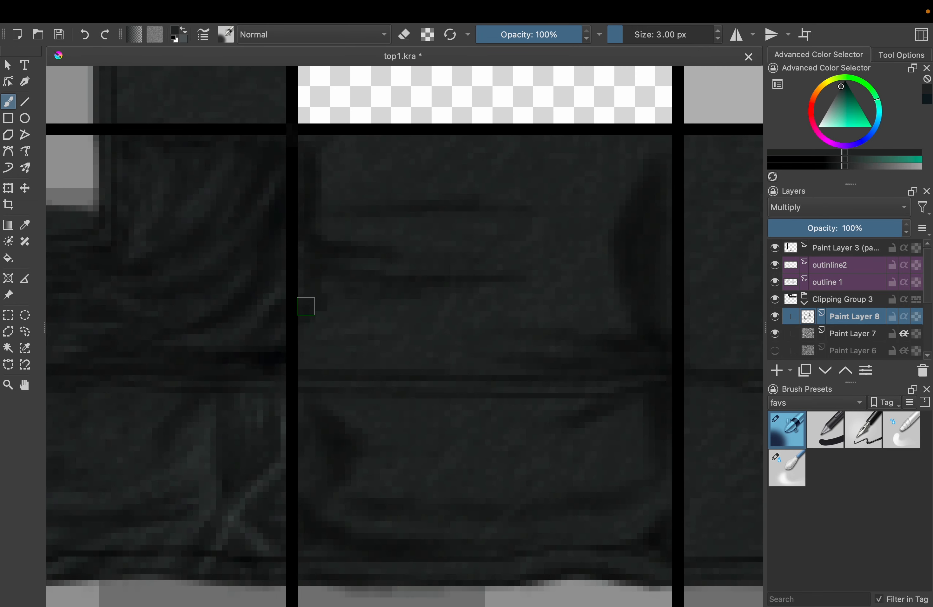
{"action": "left_click_drag", "start_coordinate": [305, 306], "coordinate": [307, 354]}
{"action": "left_click_drag", "start_coordinate": [637, 151], "coordinate": [663, 174]}
{"action": "scroll", "coordinate": [391, 229], "scroll_direction": "down", "scroll_amount": 3}
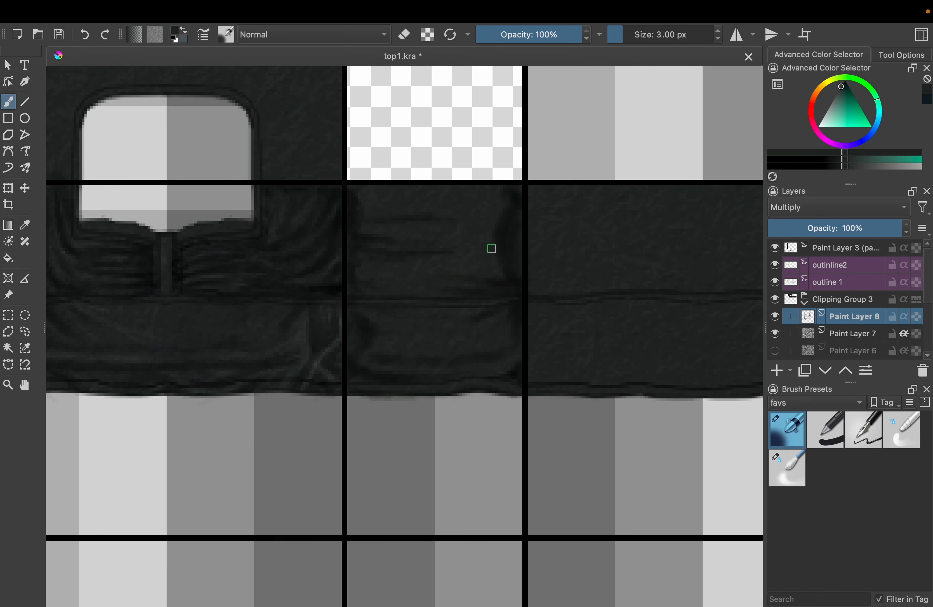
{"action": "scroll", "coordinate": [504, 251], "scroll_direction": "up", "scroll_amount": 3}
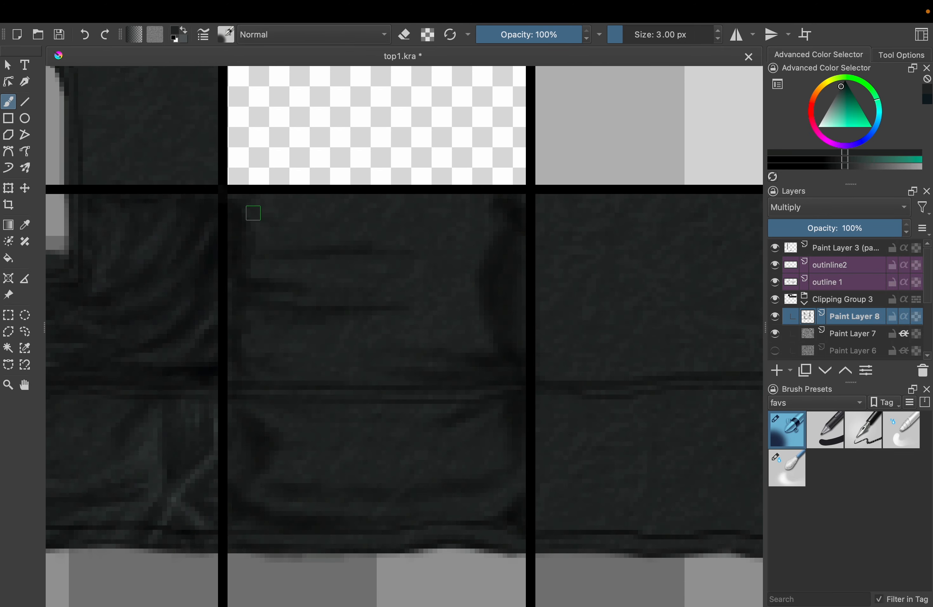
Lighten the shading near the side panel's outer edge with a 3 px eraser
{"action": "key", "text": "e"}
{"action": "scroll", "coordinate": [483, 206], "scroll_direction": "down", "scroll_amount": 3}
{"action": "left_click_drag", "start_coordinate": [483, 206], "coordinate": [508, 283]}
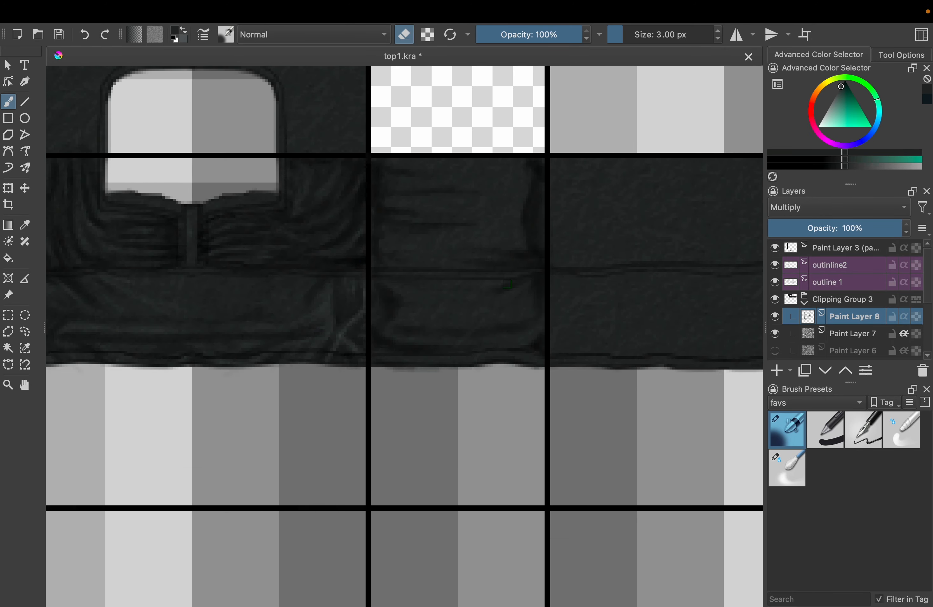
{"action": "scroll", "coordinate": [510, 284], "scroll_direction": "up", "scroll_amount": 4}
{"action": "scroll", "coordinate": [513, 292], "scroll_direction": "down", "scroll_amount": 2}
{"action": "scroll", "coordinate": [485, 322], "scroll_direction": "down", "scroll_amount": 4}
{"action": "scroll", "coordinate": [477, 333], "scroll_direction": "up", "scroll_amount": 3}
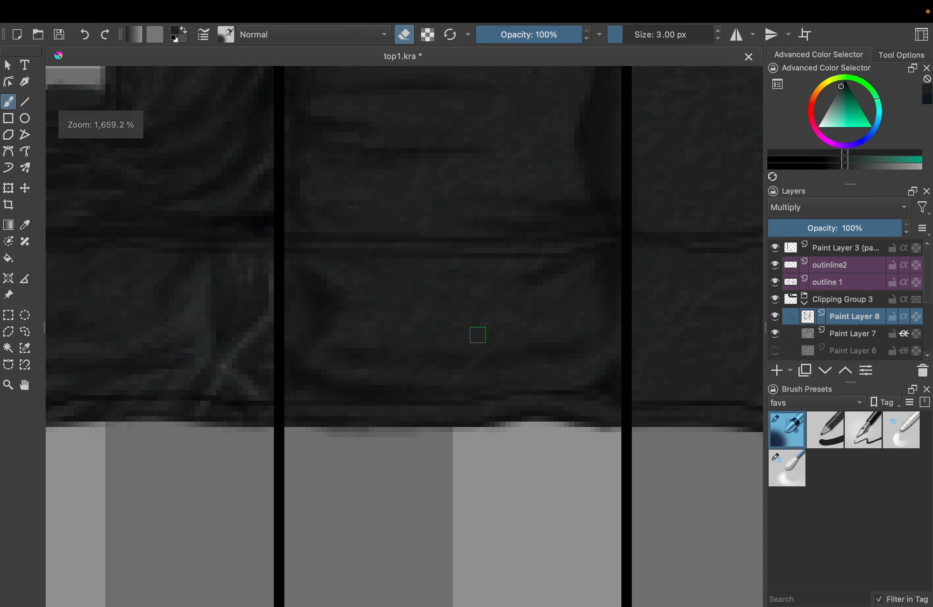
Airbrush more thin 3 px folds across the side panel's upper part and its waistband
{"action": "key", "text": "e"}
{"action": "scroll", "coordinate": [397, 310], "scroll_direction": "up", "scroll_amount": 2}
{"action": "scroll", "coordinate": [635, 181], "scroll_direction": "up", "scroll_amount": 2}
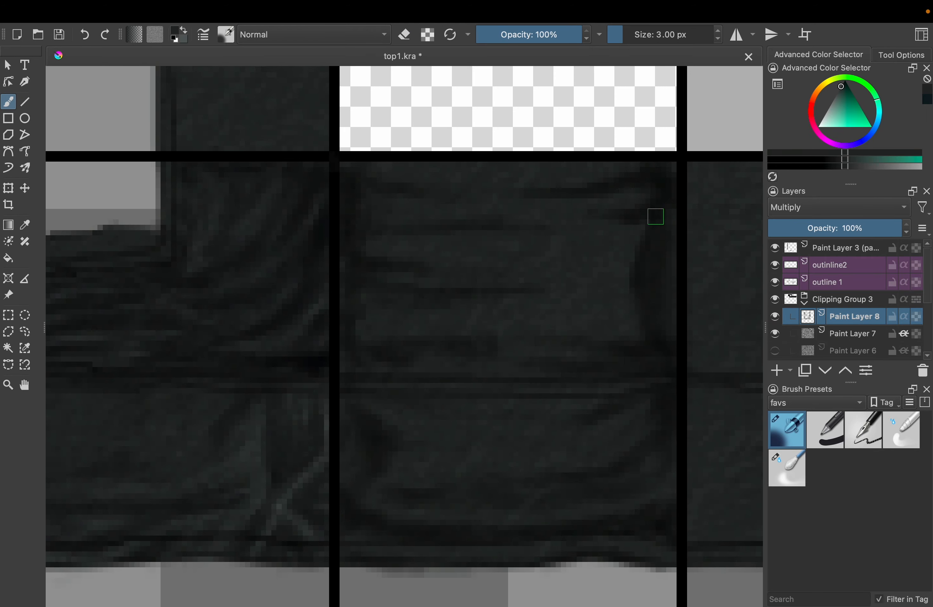
{"action": "scroll", "coordinate": [651, 238], "scroll_direction": "down", "scroll_amount": 4}
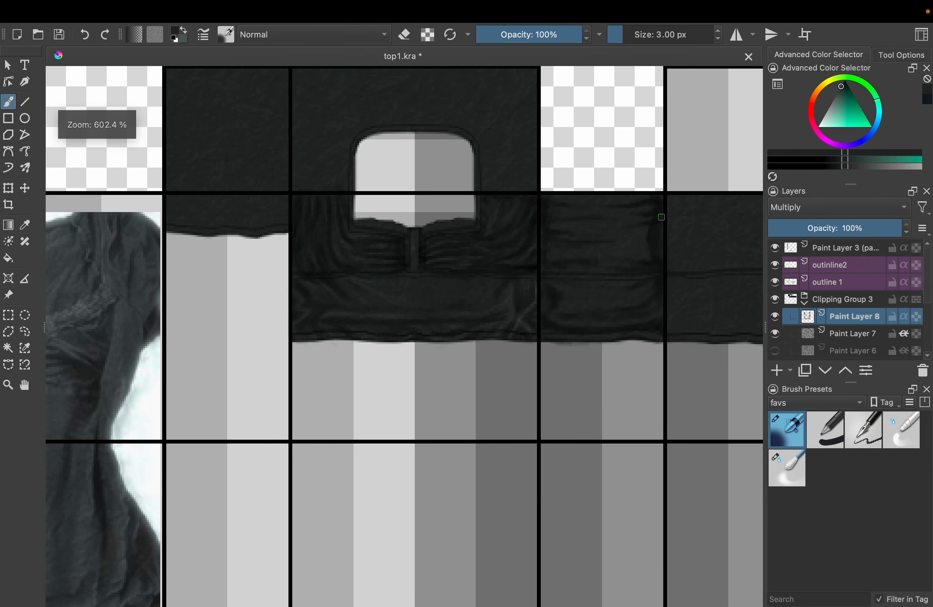
Airbrush 5 px shadows at both vertical edges of the back panel around the waistband seam
{"action": "scroll", "coordinate": [462, 248], "scroll_direction": "right", "scroll_amount": 5}
{"action": "scroll", "coordinate": [461, 247], "scroll_direction": "up", "scroll_amount": 4}
{"action": "key", "text": "bracketright"}
{"action": "key", "text": "bracketright"}
{"action": "left_click_drag", "start_coordinate": [187, 275], "coordinate": [192, 339]}
{"action": "scroll", "coordinate": [196, 306], "scroll_direction": "right", "scroll_amount": 5}
{"action": "left_click_drag", "start_coordinate": [569, 290], "coordinate": [561, 368]}
{"action": "scroll", "coordinate": [337, 354], "scroll_direction": "down", "scroll_amount": 4}
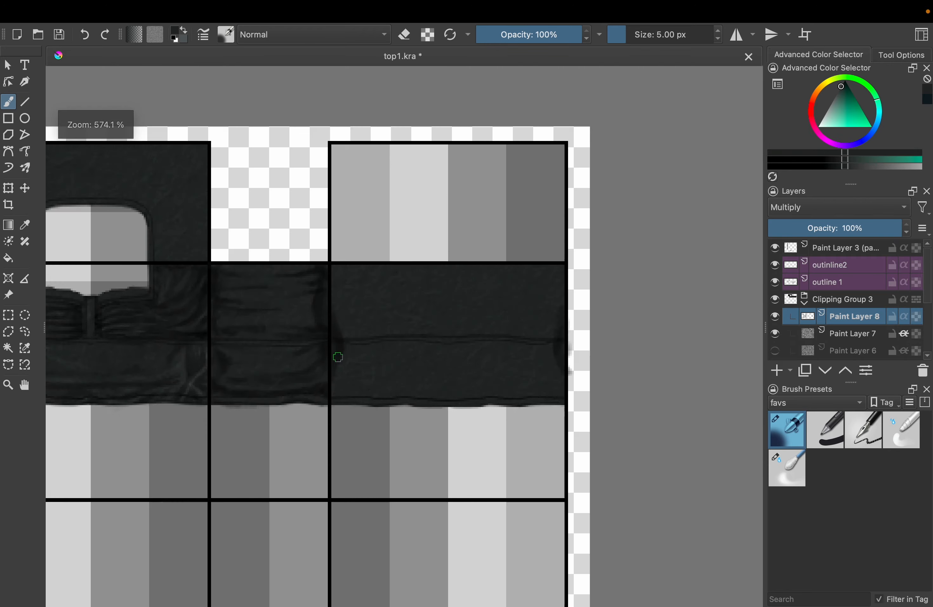
Airbrush long horizontal 5 px fold shadows across the back waistband and into its lower corners
{"action": "scroll", "coordinate": [316, 348], "scroll_direction": "up", "scroll_amount": 4}
{"action": "scroll", "coordinate": [327, 347], "scroll_direction": "down", "scroll_amount": 4}
{"action": "scroll", "coordinate": [454, 270], "scroll_direction": "up", "scroll_amount": 4}
{"action": "scroll", "coordinate": [419, 264], "scroll_direction": "right", "scroll_amount": 4}
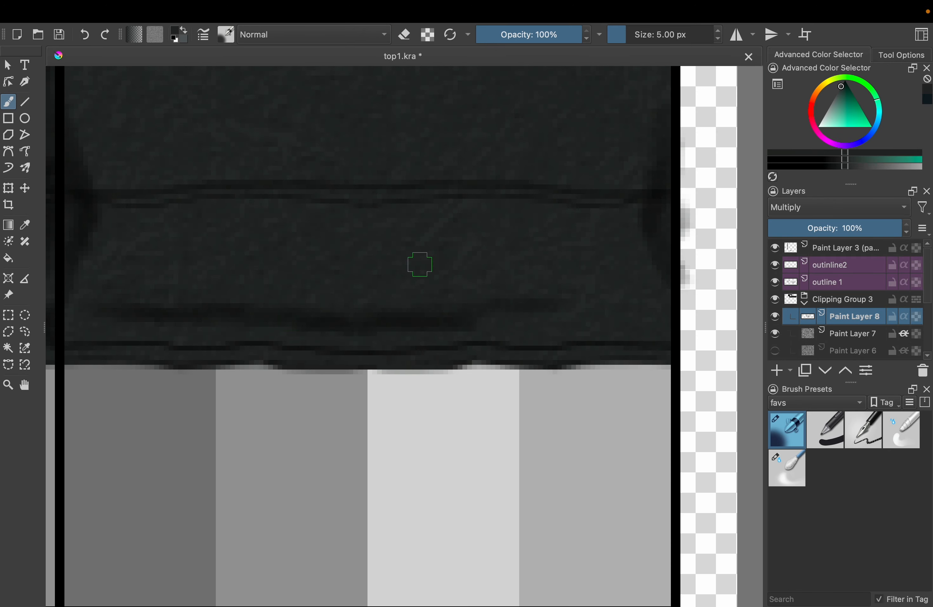
{"action": "left_click_drag", "start_coordinate": [366, 286], "coordinate": [657, 278]}
{"action": "left_click_drag", "start_coordinate": [554, 304], "coordinate": [630, 299]}
{"action": "left_click_drag", "start_coordinate": [685, 295], "coordinate": [516, 388]}
{"action": "scroll", "coordinate": [264, 277], "scroll_direction": "left", "scroll_amount": 5}
{"action": "left_click_drag", "start_coordinate": [265, 277], "coordinate": [560, 364]}
{"action": "scroll", "coordinate": [297, 304], "scroll_direction": "right", "scroll_amount": 4}
{"action": "left_click_drag", "start_coordinate": [297, 304], "coordinate": [569, 310]}
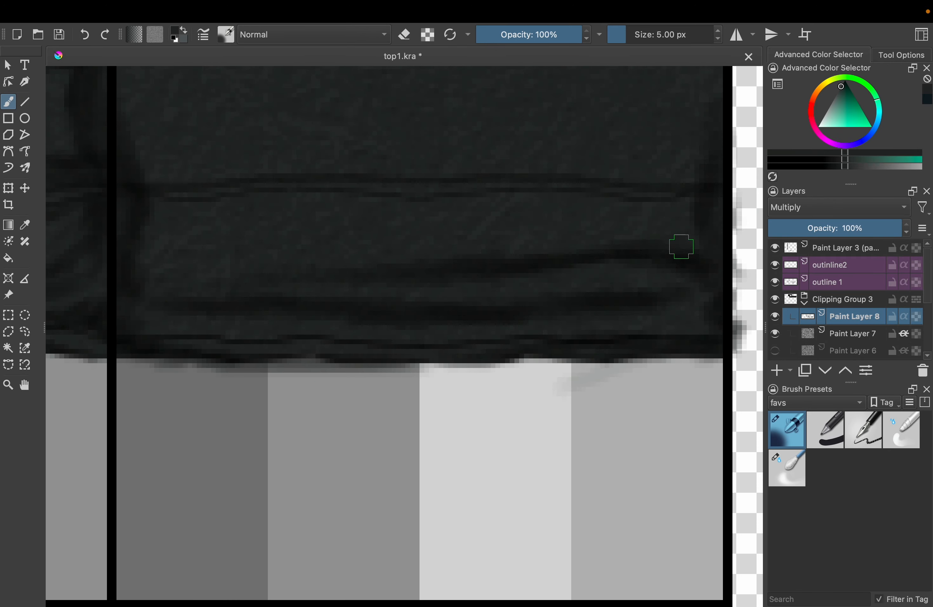
Airbrush thin 3 px folds just above and below the back panel's waistband seam
{"action": "scroll", "coordinate": [681, 246], "scroll_direction": "down", "scroll_amount": 4}
{"action": "scroll", "coordinate": [426, 271], "scroll_direction": "up", "scroll_amount": 5}
{"action": "key", "text": "bracketleft"}
{"action": "key", "text": "bracketleft"}
{"action": "mouse_move", "coordinate": [424, 256]}
{"action": "left_mouse_down"}
{"action": "mouse_move", "coordinate": [661, 274]}
{"action": "mouse_move", "coordinate": [493, 253]}
{"action": "left_mouse_up"}
{"action": "scroll", "coordinate": [493, 253], "scroll_direction": "down", "scroll_amount": 5}
{"action": "scroll", "coordinate": [517, 243], "scroll_direction": "up", "scroll_amount": 4}
{"action": "left_click_drag", "start_coordinate": [698, 226], "coordinate": [447, 256]}
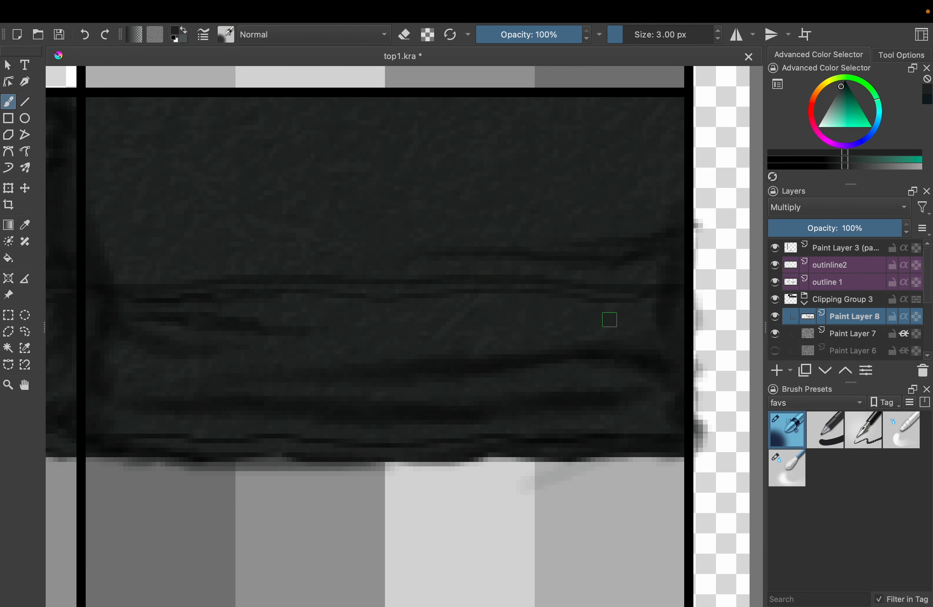
{"action": "left_click_drag", "start_coordinate": [610, 319], "coordinate": [653, 312]}
Airbrush 3 px horizontal folds across the upper back panel, starting from its edges
{"action": "mouse_move", "coordinate": [667, 103]}
{"action": "left_mouse_down"}
{"action": "mouse_move", "coordinate": [662, 168]}
{"action": "mouse_move", "coordinate": [603, 191]}
{"action": "left_mouse_up"}
{"action": "scroll", "coordinate": [680, 139], "scroll_direction": "left", "scroll_amount": 5}
{"action": "scroll", "coordinate": [388, 215], "scroll_direction": "down", "scroll_amount": 3}
{"action": "scroll", "coordinate": [389, 215], "scroll_direction": "down", "scroll_amount": 5}
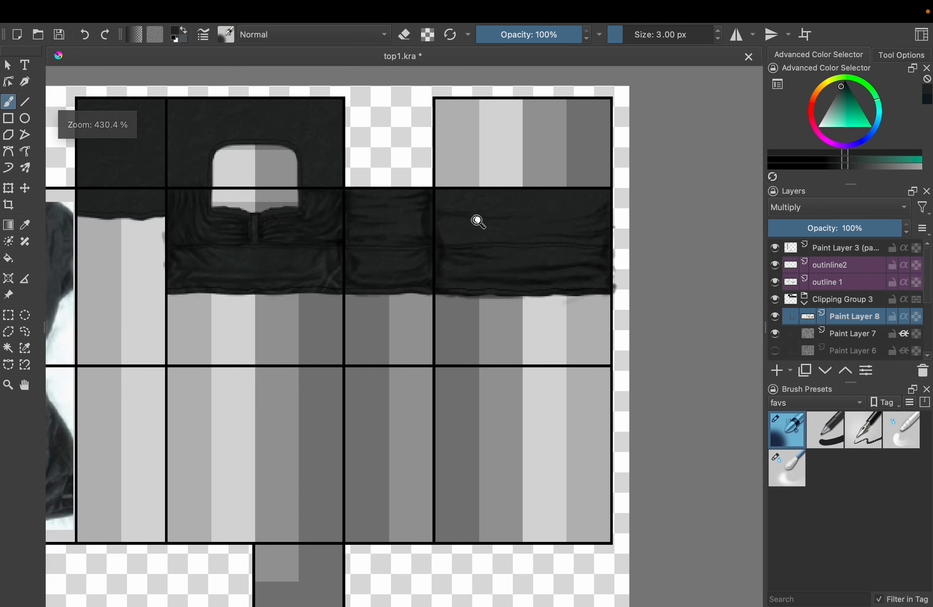
{"action": "scroll", "coordinate": [476, 219], "scroll_direction": "up", "scroll_amount": 5}
{"action": "scroll", "coordinate": [496, 254], "scroll_direction": "right", "scroll_amount": 4}
{"action": "left_click_drag", "start_coordinate": [622, 161], "coordinate": [729, 155]}
{"action": "scroll", "coordinate": [619, 222], "scroll_direction": "down", "scroll_amount": 4}
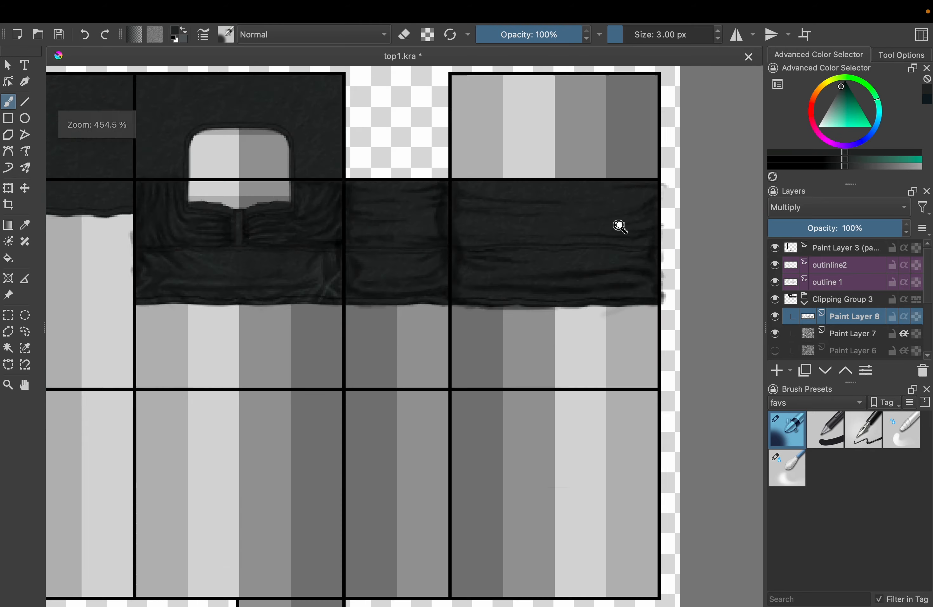
Deepen the shadows along the back panel's vertical edges and outer folds with a 5 px airbrush
{"action": "scroll", "coordinate": [630, 221], "scroll_direction": "up", "scroll_amount": 5}
{"action": "key", "text": "bracketright"}
{"action": "key", "text": "bracketright"}
{"action": "left_click_drag", "start_coordinate": [664, 272], "coordinate": [720, 404]}
{"action": "left_click_drag", "start_coordinate": [133, 246], "coordinate": [134, 165]}
{"action": "left_click_drag", "start_coordinate": [589, 207], "coordinate": [670, 172]}
{"action": "scroll", "coordinate": [456, 329], "scroll_direction": "down", "scroll_amount": 4}
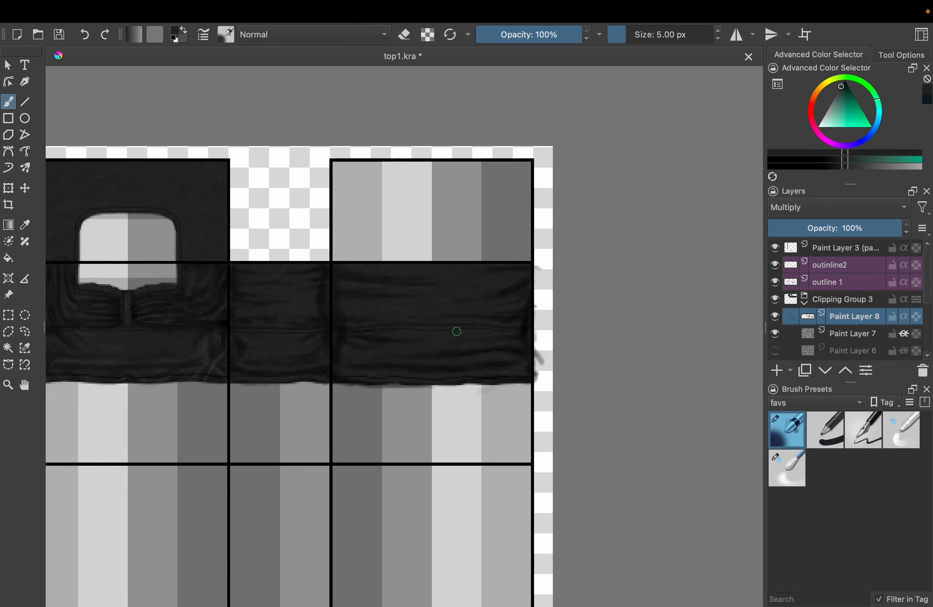
Airbrush a row of short vertical 3 px gathers across the scalloped strip below the square sleeve panel
{"action": "scroll", "coordinate": [377, 256], "scroll_direction": "up", "scroll_amount": 4}
{"action": "scroll", "coordinate": [282, 258], "scroll_direction": "down", "scroll_amount": 5}
{"action": "scroll", "coordinate": [281, 259], "scroll_direction": "up", "scroll_amount": 4}
{"action": "scroll", "coordinate": [427, 226], "scroll_direction": "up", "scroll_amount": 5}
{"action": "key", "text": "bracketleft"}
{"action": "key", "text": "bracketleft"}
{"action": "left_click_drag", "start_coordinate": [317, 225], "coordinate": [327, 271]}
{"action": "left_click_drag", "start_coordinate": [348, 208], "coordinate": [377, 276]}
{"action": "left_click_drag", "start_coordinate": [431, 219], "coordinate": [465, 282]}
{"action": "left_click_drag", "start_coordinate": [507, 226], "coordinate": [549, 281]}
{"action": "left_click_drag", "start_coordinate": [598, 215], "coordinate": [605, 265]}
{"action": "left_click_drag", "start_coordinate": [636, 220], "coordinate": [630, 263]}
{"action": "left_click_drag", "start_coordinate": [665, 201], "coordinate": [665, 264]}
{"action": "left_click_drag", "start_coordinate": [291, 220], "coordinate": [287, 270]}
{"action": "left_click_drag", "start_coordinate": [417, 232], "coordinate": [418, 267]}
{"action": "left_click_drag", "start_coordinate": [533, 259], "coordinate": [537, 265]}
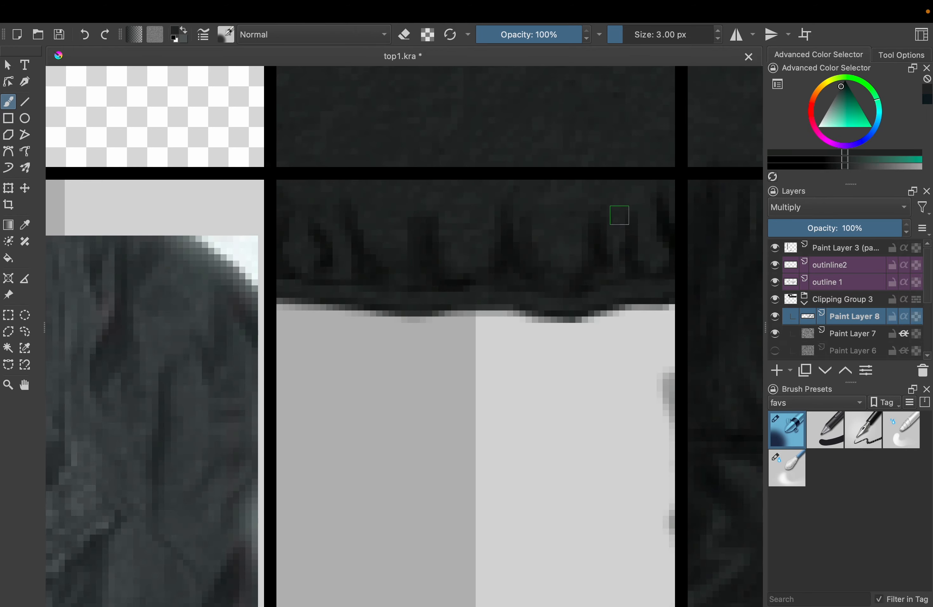
{"action": "left_click_drag", "start_coordinate": [424, 190], "coordinate": [418, 200]}
Refine the gathers on the scalloped sleeve strip and lighten part of them with a 3 px eraser
{"action": "scroll", "coordinate": [315, 241], "scroll_direction": "down", "scroll_amount": 3}
{"action": "left_click_drag", "start_coordinate": [508, 192], "coordinate": [421, 287]}
{"action": "scroll", "coordinate": [291, 326], "scroll_direction": "up", "scroll_amount": 3}
{"action": "scroll", "coordinate": [462, 264], "scroll_direction": "down", "scroll_amount": 4}
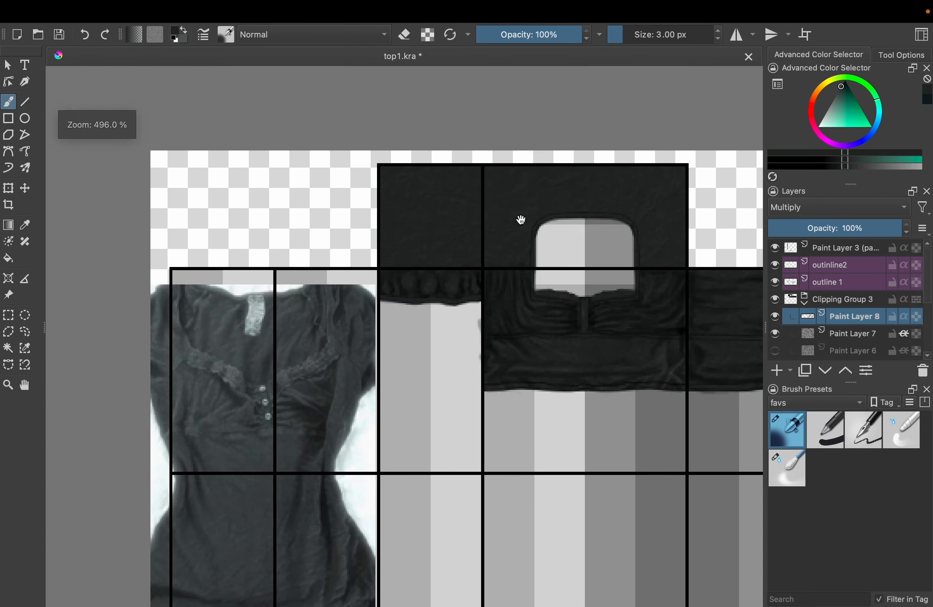
{"action": "scroll", "coordinate": [466, 281], "scroll_direction": "up", "scroll_amount": 5}
{"action": "key", "text": "e"}
{"action": "left_click_drag", "start_coordinate": [201, 291], "coordinate": [202, 326]}
{"action": "scroll", "coordinate": [308, 238], "scroll_direction": "down", "scroll_amount": 4}
{"action": "scroll", "coordinate": [318, 137], "scroll_direction": "up", "scroll_amount": 5}
Airbrush 5 px shadows along all four edges of the square sleeve panel
{"action": "key", "text": "e"}
{"action": "key", "text": "bracketright"}
{"action": "key", "text": "bracketright"}
{"action": "left_click_drag", "start_coordinate": [422, 88], "coordinate": [411, 175]}
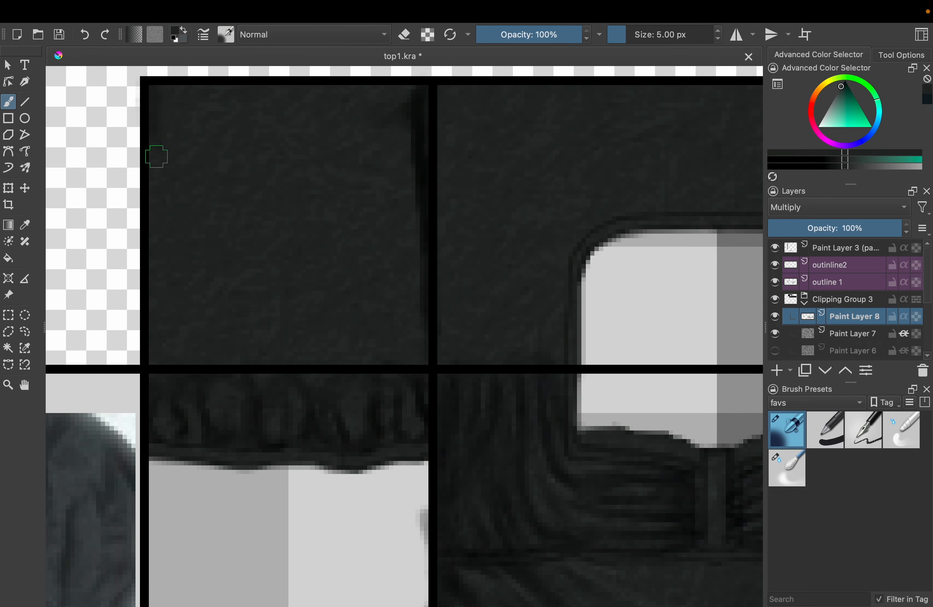
{"action": "left_click_drag", "start_coordinate": [161, 93], "coordinate": [334, 105]}
{"action": "left_click_drag", "start_coordinate": [158, 175], "coordinate": [176, 300]}
{"action": "left_click_drag", "start_coordinate": [282, 356], "coordinate": [413, 345]}
Try a diagonal 5 px stroke across the middle of the square sleeve panel and undo it
{"action": "key", "text": "e"}
{"action": "key", "text": "e"}
{"action": "left_click_drag", "start_coordinate": [229, 228], "coordinate": [347, 169]}
Darken the sleeve panel's upper and inner edges at 5 px and switch to a 3 px eraser for cleanup
{"action": "key", "text": "e"}
{"action": "key", "text": "super+z"}
{"action": "key", "text": "super+z"}
{"action": "key", "text": "e"}
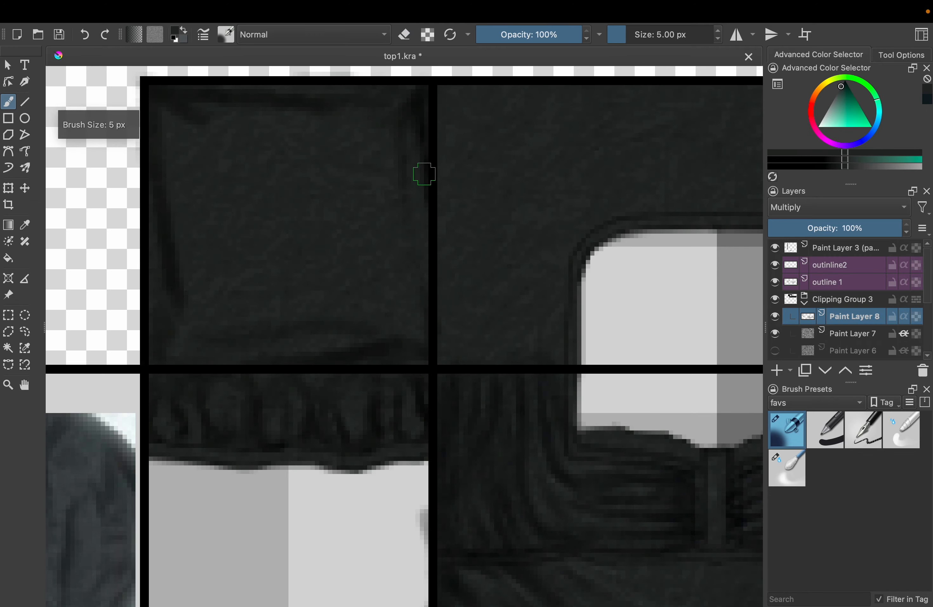
{"action": "left_click_drag", "start_coordinate": [421, 75], "coordinate": [335, 86]}
{"action": "left_click_drag", "start_coordinate": [416, 287], "coordinate": [418, 338]}
Airbrush thin 3 px fold lines inside the sleeve panel and beside the neckline opening
{"action": "key", "text": "e"}
{"action": "scroll", "coordinate": [308, 125], "scroll_direction": "down", "scroll_amount": 4}
{"action": "scroll", "coordinate": [314, 171], "scroll_direction": "up", "scroll_amount": 4}
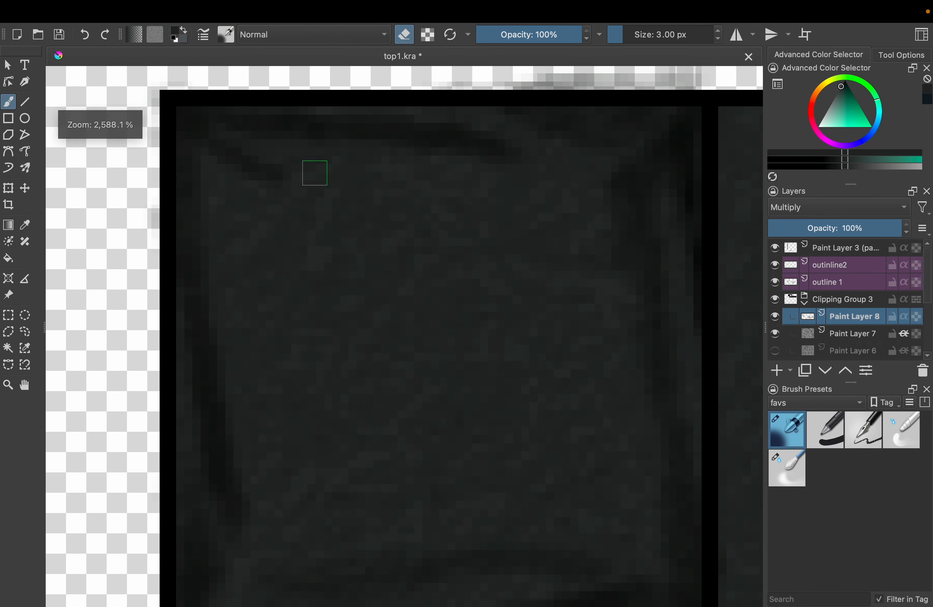
{"action": "scroll", "coordinate": [468, 249], "scroll_direction": "down", "scroll_amount": 4}
{"action": "scroll", "coordinate": [448, 160], "scroll_direction": "up", "scroll_amount": 4}
{"action": "key", "text": "e"}
{"action": "key", "text": "bracketleft"}
{"action": "key", "text": "bracketleft"}
{"action": "scroll", "coordinate": [449, 160], "scroll_direction": "down", "scroll_amount": 4}
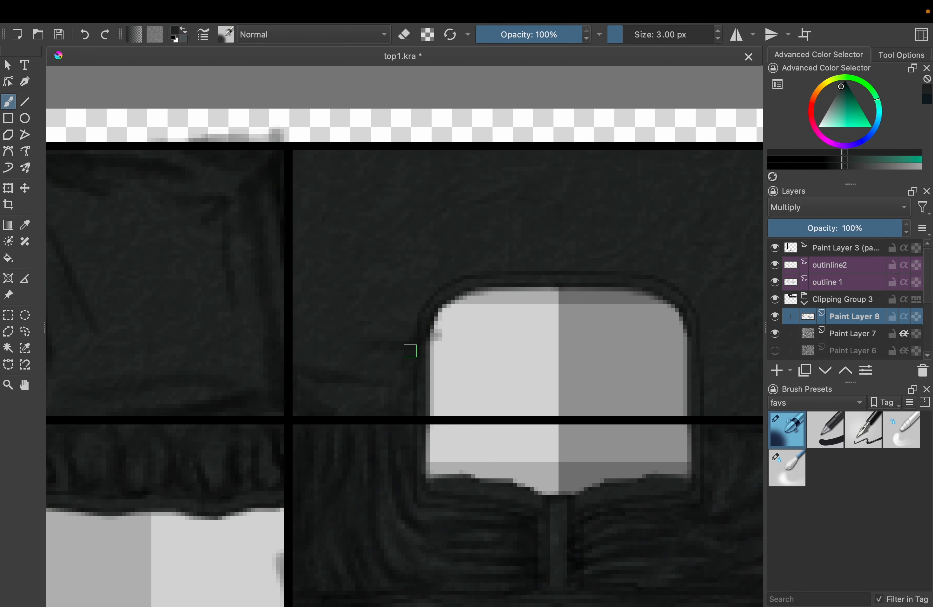
Airbrush 5 px horizontal folds across the panel above and beside the neckline opening
{"action": "scroll", "coordinate": [410, 348], "scroll_direction": "up", "scroll_amount": 2}
{"action": "key", "text": "bracketright"}
{"action": "key", "text": "bracketright"}
{"action": "left_click_drag", "start_coordinate": [715, 173], "coordinate": [437, 245]}
{"action": "left_click_drag", "start_coordinate": [718, 278], "coordinate": [460, 316]}
{"action": "left_click_drag", "start_coordinate": [197, 193], "coordinate": [308, 215]}
{"action": "left_click_drag", "start_coordinate": [233, 254], "coordinate": [394, 265]}
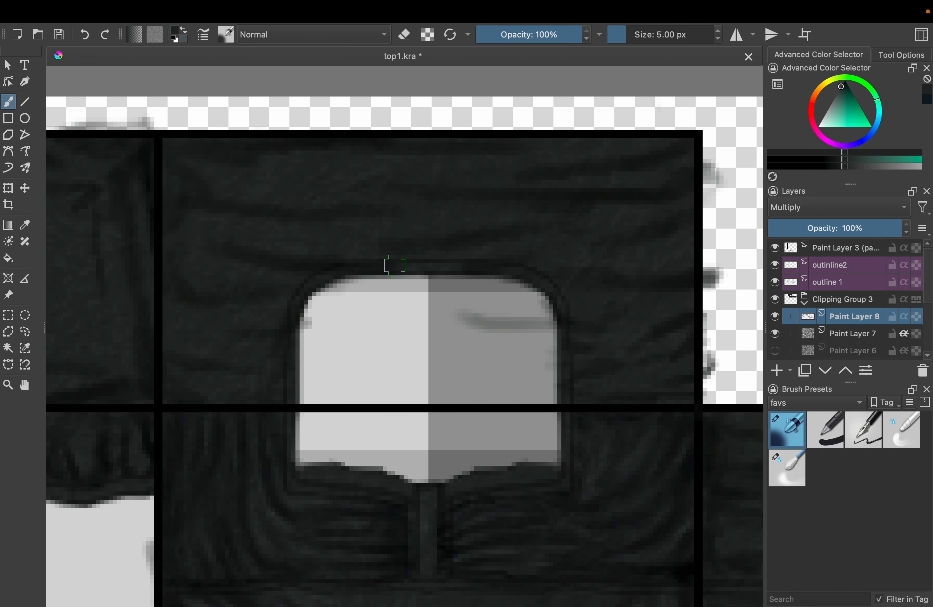
Break up and soften the folds above the neckline opening with a 4 px eraser
{"action": "key", "text": "e"}
{"action": "key", "text": "bracketleft"}
{"action": "left_click_drag", "start_coordinate": [383, 227], "coordinate": [671, 195]}
{"action": "left_click_drag", "start_coordinate": [641, 163], "coordinate": [555, 169]}
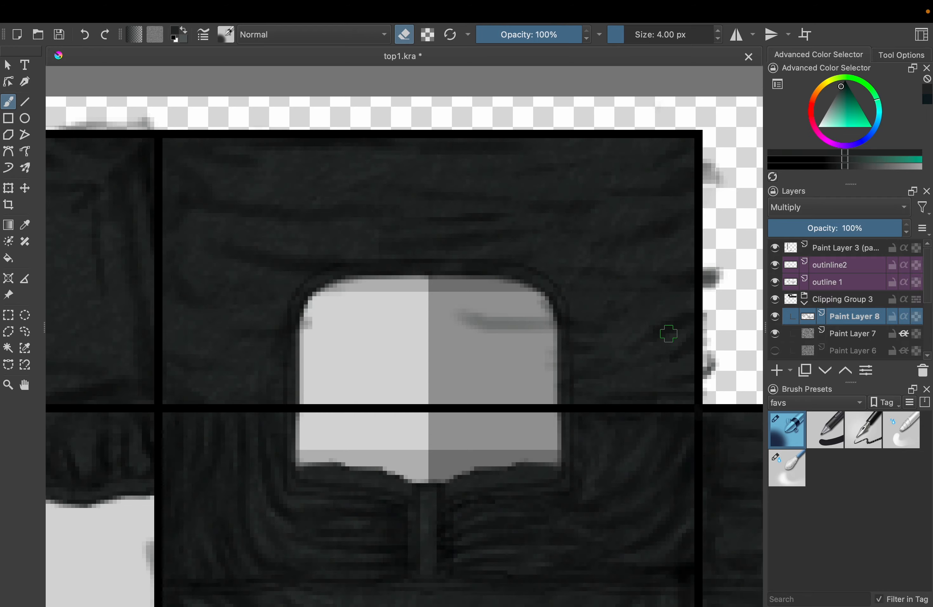
{"action": "left_click_drag", "start_coordinate": [597, 312], "coordinate": [499, 304]}
Airbrush 4 px shadows around the neckline opening and turn on Inherit Alpha for Paint Layer 8
{"action": "key", "text": "e"}
{"action": "left_click_drag", "start_coordinate": [447, 355], "coordinate": [482, 294]}
{"action": "left_click_drag", "start_coordinate": [591, 253], "coordinate": [335, 252]}
{"action": "left_click_drag", "start_coordinate": [569, 136], "coordinate": [409, 140]}
{"action": "left_click", "coordinate": [903, 317]}
{"action": "left_click_drag", "start_coordinate": [489, 268], "coordinate": [458, 240]}
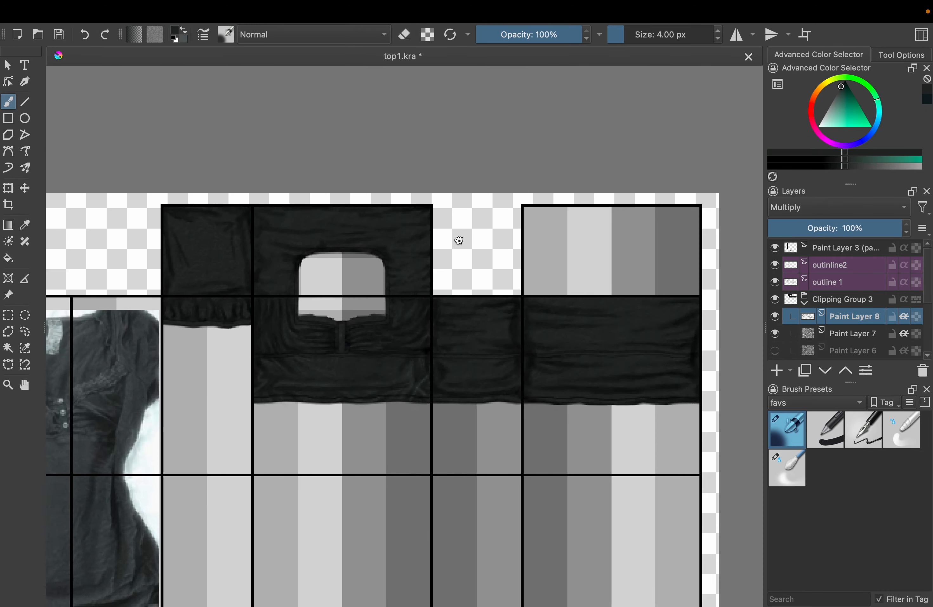
Smooth the fold shading on the sleeve, neckline, side and back panels with the 4 px blending brush
{"action": "left_click", "coordinate": [786, 468]}
{"action": "scroll", "coordinate": [181, 245], "scroll_direction": "up", "scroll_amount": 3}
{"action": "left_click_drag", "start_coordinate": [221, 171], "coordinate": [76, 179]}
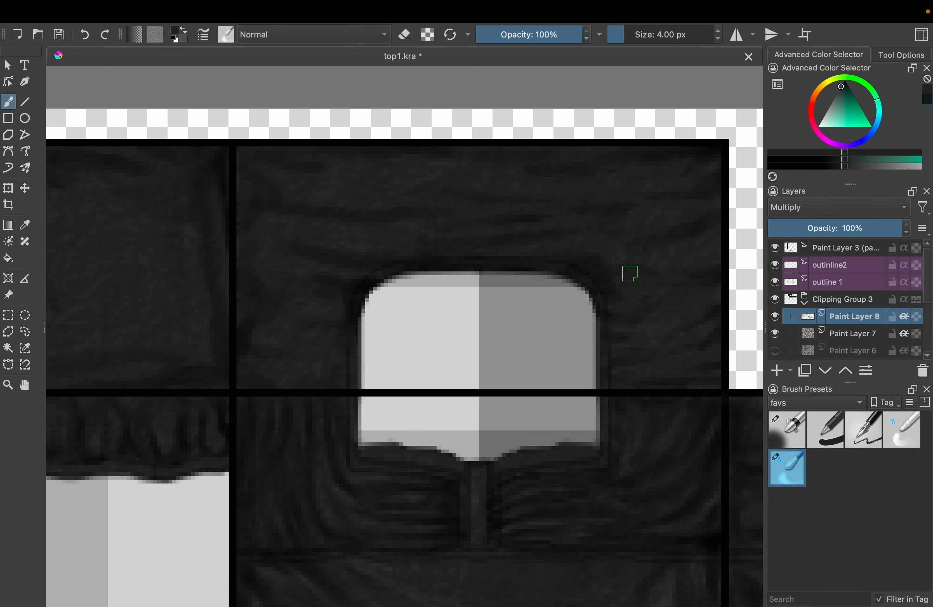
{"action": "scroll", "coordinate": [460, 225], "scroll_direction": "down", "scroll_amount": 5}
{"action": "scroll", "coordinate": [324, 368], "scroll_direction": "up", "scroll_amount": 4}
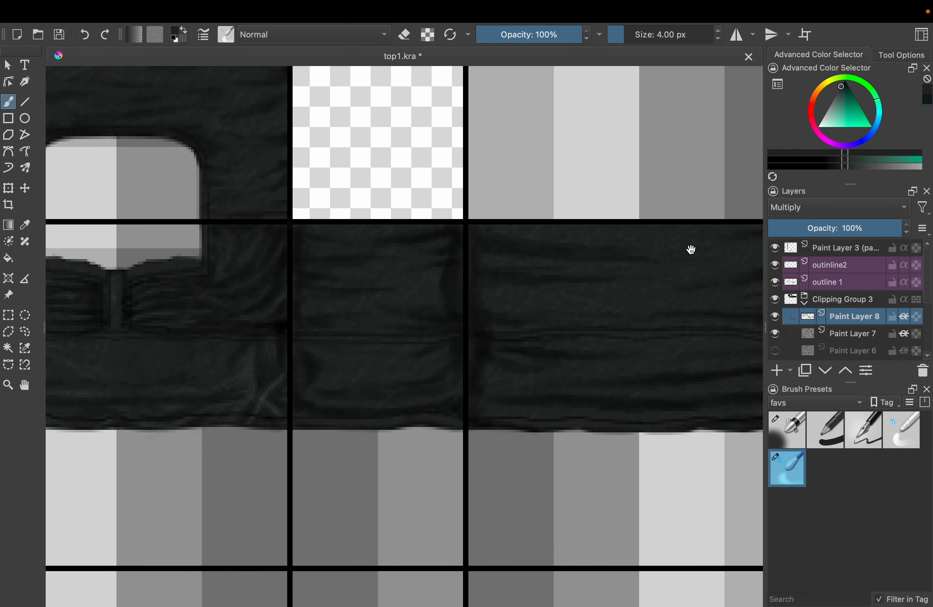
{"action": "left_click_drag", "start_coordinate": [691, 249], "coordinate": [555, 230]}
{"action": "scroll", "coordinate": [429, 369], "scroll_direction": "down", "scroll_amount": 3}
{"action": "left_click_drag", "start_coordinate": [405, 337], "coordinate": [594, 298]}
{"action": "scroll", "coordinate": [335, 199], "scroll_direction": "up", "scroll_amount": 3}
Switch back to the airbrush and redarken the square sleeve panel's edges at 4 px
{"action": "key", "text": "slash"}
{"action": "key", "text": "e"}
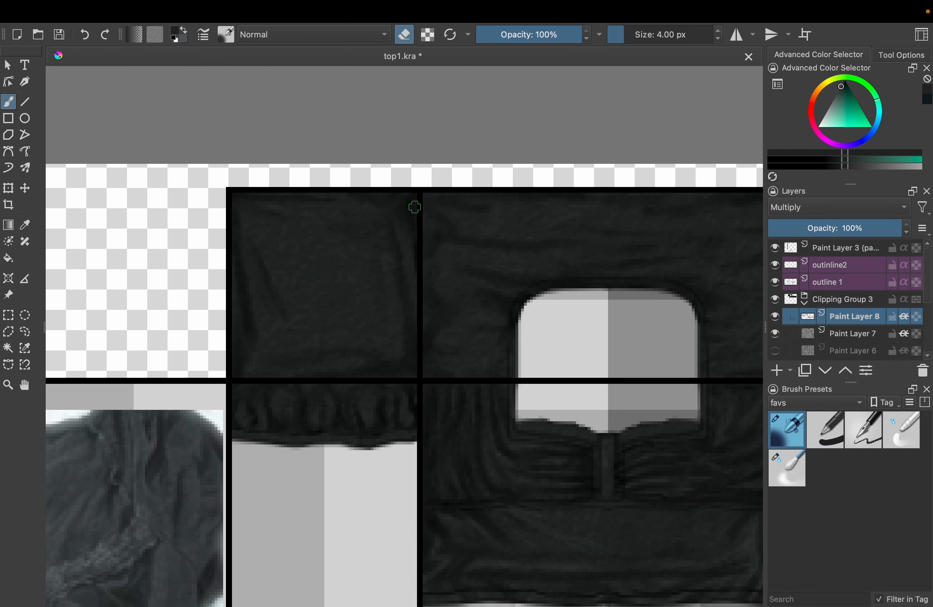
{"action": "scroll", "coordinate": [402, 202], "scroll_direction": "up", "scroll_amount": 3}
{"action": "key", "text": "e"}
{"action": "left_click_drag", "start_coordinate": [347, 189], "coordinate": [425, 201]}
{"action": "key", "text": "e"}
{"action": "scroll", "coordinate": [432, 310], "scroll_direction": "down", "scroll_amount": 3}
{"action": "key", "text": "e"}
{"action": "left_click_drag", "start_coordinate": [429, 282], "coordinate": [426, 169]}
{"action": "scroll", "coordinate": [409, 276], "scroll_direction": "down", "scroll_amount": 2}
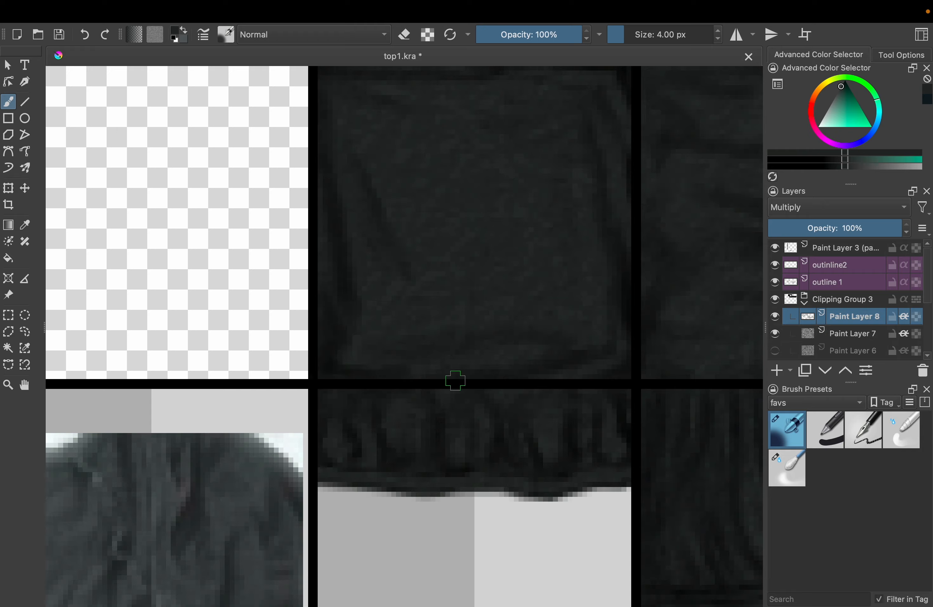
Airbrush more 4 px shading on the sleeve panel and its gathered strip, and return to the blending brush
{"action": "left_click_drag", "start_coordinate": [455, 380], "coordinate": [505, 489]}
{"action": "left_click_drag", "start_coordinate": [401, 188], "coordinate": [566, 174]}
{"action": "scroll", "coordinate": [388, 379], "scroll_direction": "down", "scroll_amount": 3}
{"action": "scroll", "coordinate": [454, 294], "scroll_direction": "up", "scroll_amount": 3}
{"action": "left_click_drag", "start_coordinate": [454, 293], "coordinate": [359, 250]}
{"action": "key", "text": "slash"}
{"action": "scroll", "coordinate": [508, 387], "scroll_direction": "down", "scroll_amount": 3}
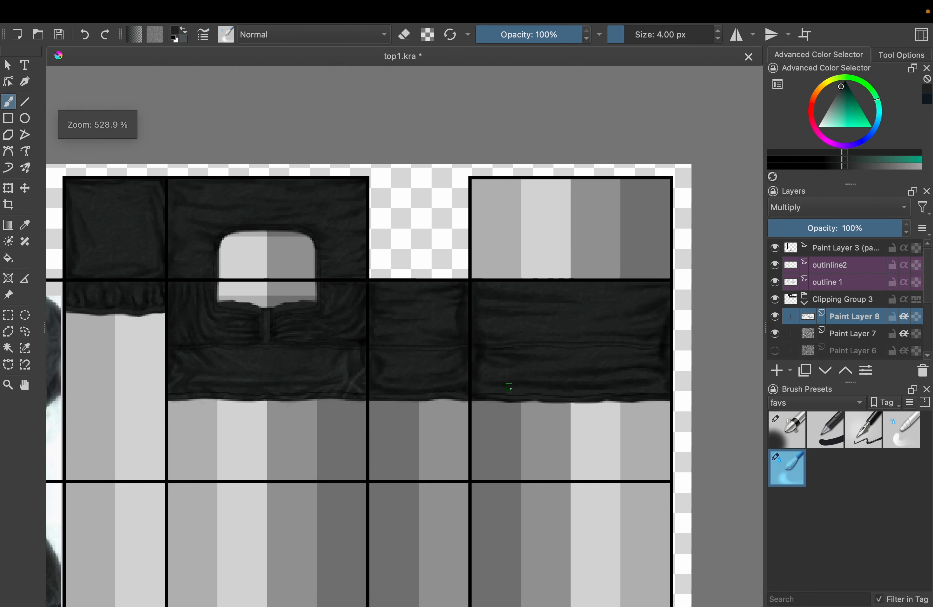
Smooth the fold shading on the back and side panels with the 4 px blending brush
{"action": "left_click_drag", "start_coordinate": [570, 331], "coordinate": [620, 286]}
{"action": "left_click_drag", "start_coordinate": [536, 336], "coordinate": [617, 301]}
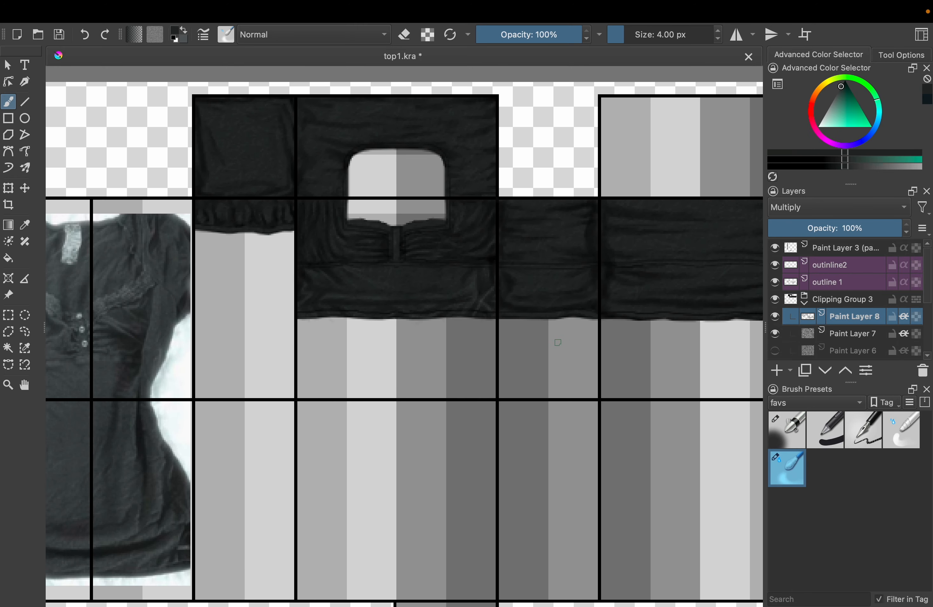
{"action": "scroll", "coordinate": [558, 342], "scroll_direction": "down", "scroll_amount": 3}
{"action": "scroll", "coordinate": [562, 366], "scroll_direction": "up", "scroll_amount": 3}
{"action": "left_click_drag", "start_coordinate": [504, 233], "coordinate": [543, 372]}
Add a paint layer at the top of Clipping Group 3 and set its blend mode to Addition
{"action": "left_click", "coordinate": [775, 370]}
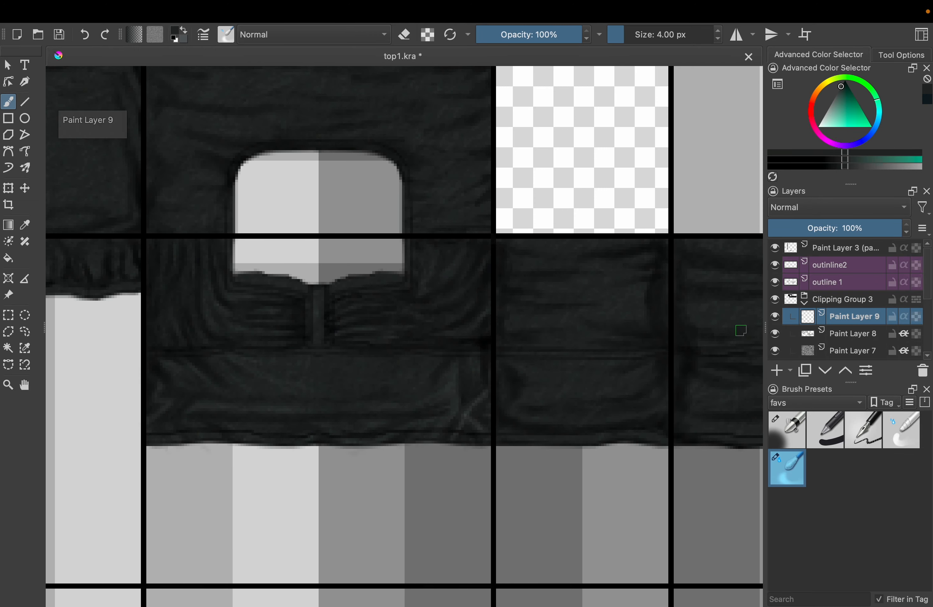
{"action": "left_click", "coordinate": [795, 207]}
{"action": "left_click", "coordinate": [786, 99]}
Airbrush 4 px highlights along the folds in the upper half of the side panel
{"action": "scroll", "coordinate": [672, 344], "scroll_direction": "up", "scroll_amount": 5}
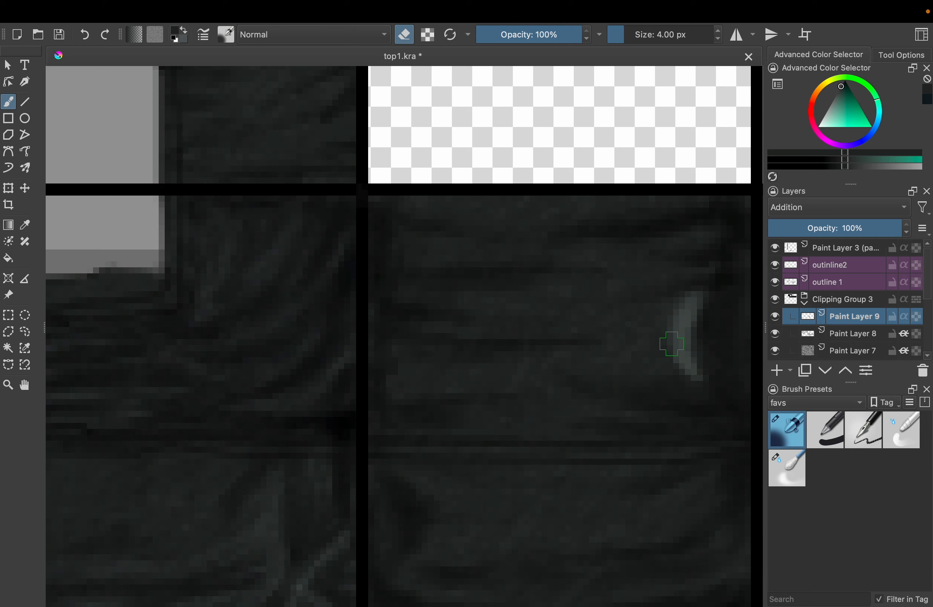
{"action": "key", "text": "e"}
{"action": "left_click_drag", "start_coordinate": [639, 309], "coordinate": [471, 240]}
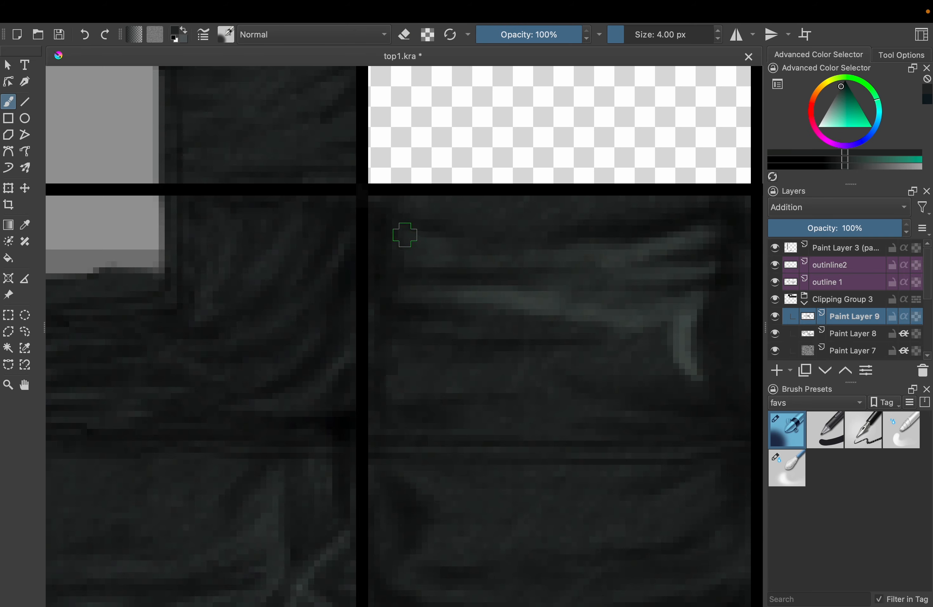
{"action": "left_click_drag", "start_coordinate": [531, 208], "coordinate": [697, 196]}
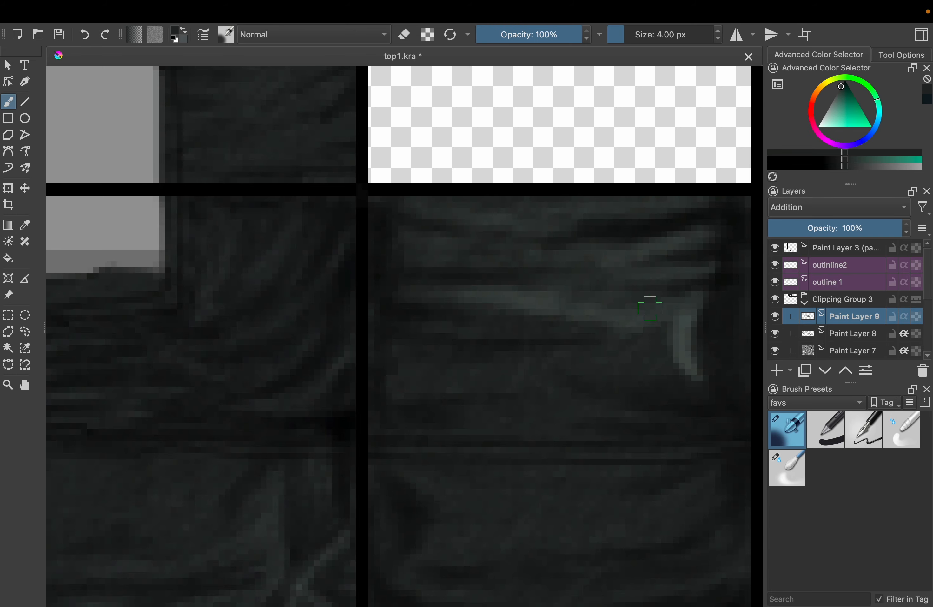
{"action": "left_click_drag", "start_coordinate": [649, 308], "coordinate": [521, 371]}
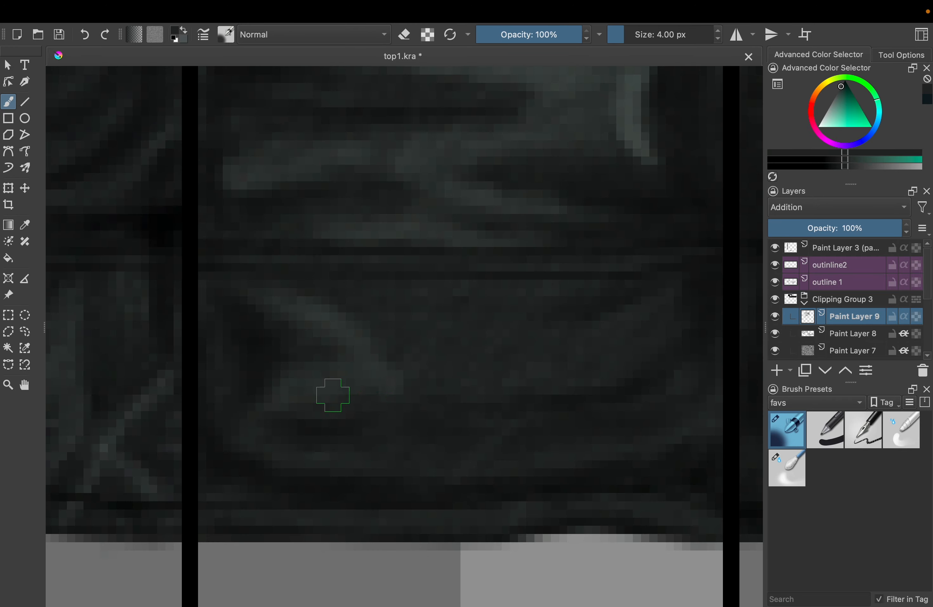
Airbrush 4 px highlights along the folds in the side panel's lower half, below the seam
{"action": "left_click_drag", "start_coordinate": [412, 380], "coordinate": [524, 374]}
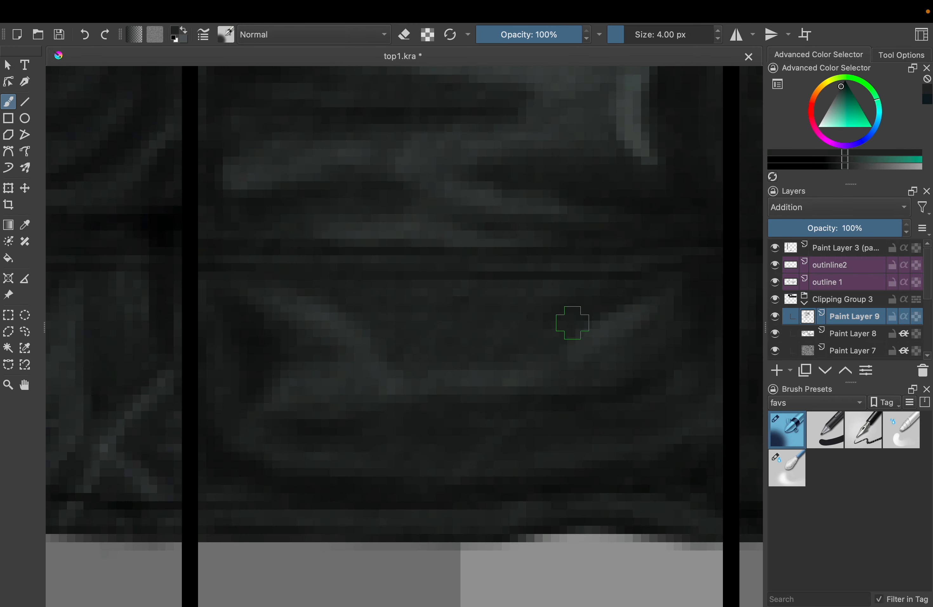
{"action": "left_click_drag", "start_coordinate": [548, 337], "coordinate": [448, 350]}
{"action": "left_click_drag", "start_coordinate": [347, 302], "coordinate": [485, 298]}
{"action": "left_click_drag", "start_coordinate": [394, 294], "coordinate": [583, 288]}
{"action": "left_click_drag", "start_coordinate": [408, 337], "coordinate": [403, 356]}
{"action": "scroll", "coordinate": [526, 356], "scroll_direction": "down", "scroll_amount": 3}
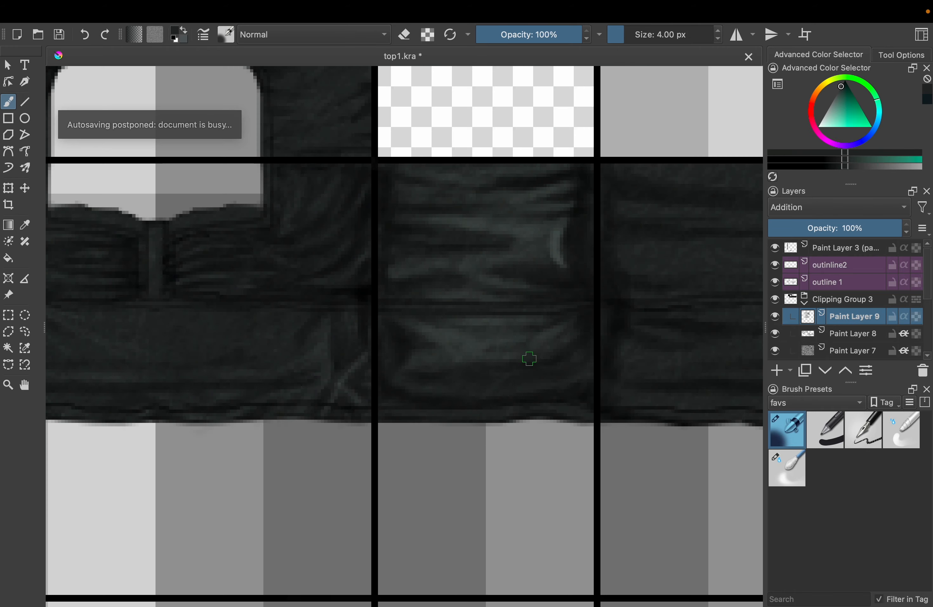
{"action": "scroll", "coordinate": [587, 313], "scroll_direction": "up", "scroll_amount": 2}
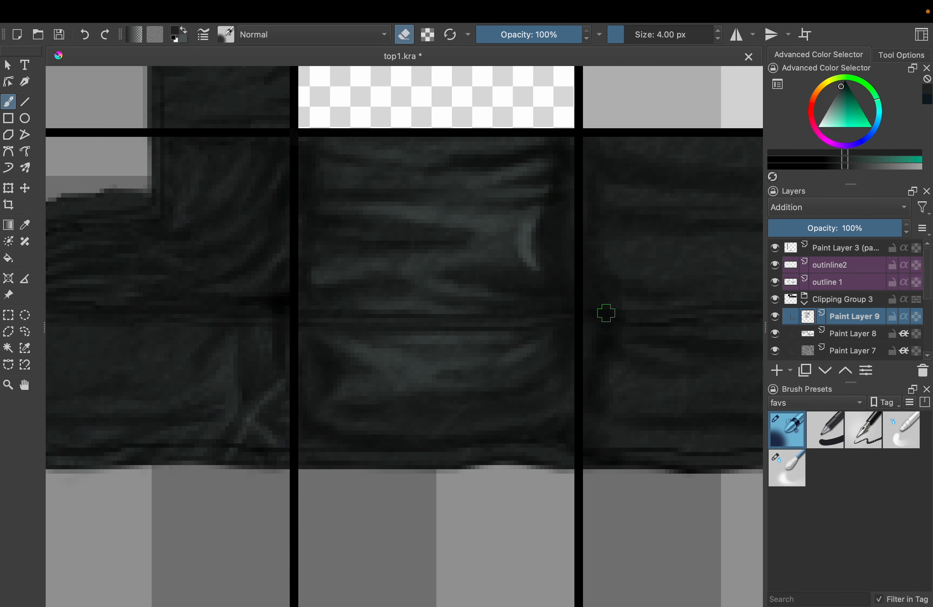
{"action": "scroll", "coordinate": [583, 331], "scroll_direction": "up", "scroll_amount": 2}
{"action": "scroll", "coordinate": [560, 371], "scroll_direction": "up", "scroll_amount": 2}
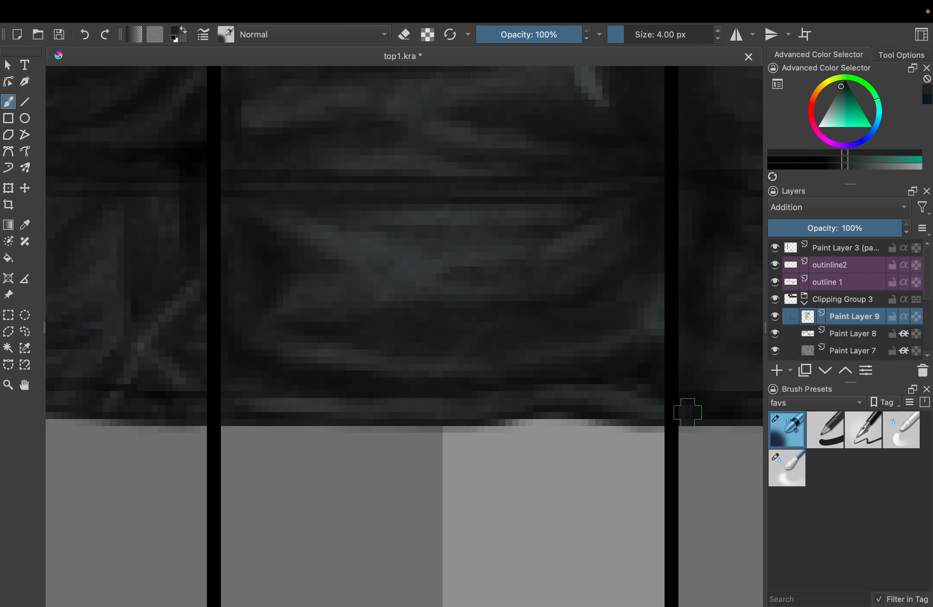
Airbrush 4 px highlights along the folds of the wide back panel
{"action": "scroll", "coordinate": [644, 385], "scroll_direction": "down", "scroll_amount": 2}
{"action": "mouse_move", "coordinate": [700, 237]}
{"action": "left_mouse_down"}
{"action": "mouse_move", "coordinate": [287, 327]}
{"action": "mouse_move", "coordinate": [489, 338]}
{"action": "left_mouse_up"}
{"action": "scroll", "coordinate": [583, 307], "scroll_direction": "up", "scroll_amount": 2}
{"action": "left_click_drag", "start_coordinate": [600, 275], "coordinate": [516, 297]}
{"action": "left_click_drag", "start_coordinate": [606, 361], "coordinate": [641, 160]}
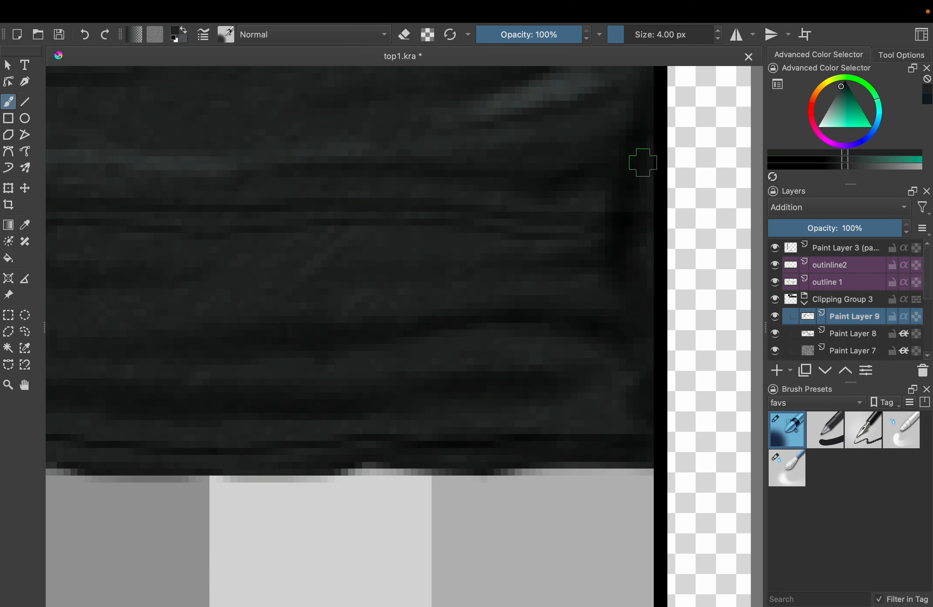
{"action": "left_click_drag", "start_coordinate": [591, 203], "coordinate": [516, 207]}
{"action": "left_click_drag", "start_coordinate": [613, 303], "coordinate": [342, 296]}
{"action": "left_click_drag", "start_coordinate": [583, 350], "coordinate": [645, 325]}
{"action": "left_click_drag", "start_coordinate": [687, 347], "coordinate": [614, 373]}
Enlarge the airbrush to 6 px and add broader highlights along the back panel's hem and folds
{"action": "key", "text": "bracketright"}
{"action": "key", "text": "bracketright"}
{"action": "scroll", "coordinate": [473, 382], "scroll_direction": "down", "scroll_amount": 1}
{"action": "left_click_drag", "start_coordinate": [529, 381], "coordinate": [663, 373]}
{"action": "scroll", "coordinate": [202, 326], "scroll_direction": "up", "scroll_amount": 1}
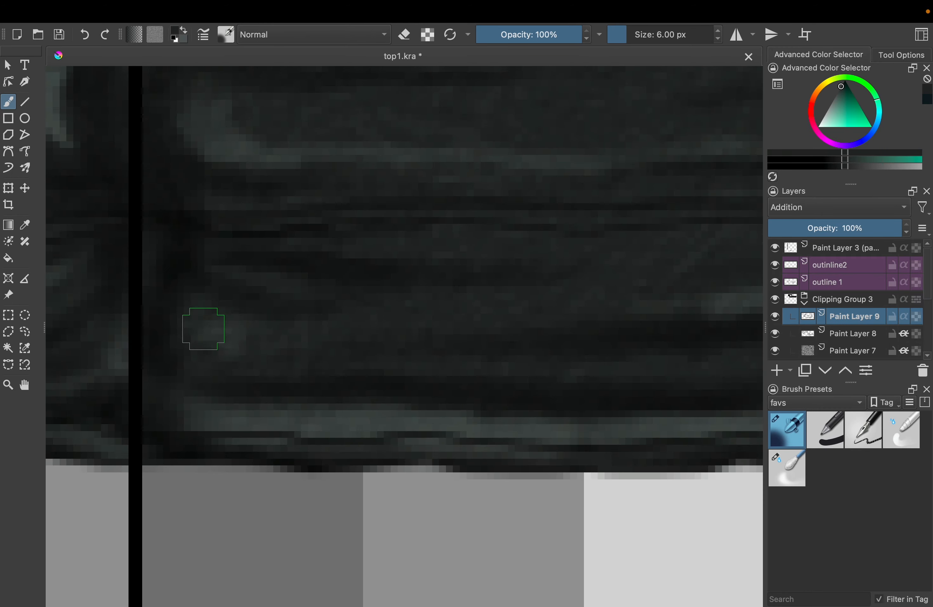
{"action": "left_click_drag", "start_coordinate": [202, 327], "coordinate": [445, 335]}
{"action": "left_click_drag", "start_coordinate": [646, 331], "coordinate": [333, 337]}
{"action": "left_click_drag", "start_coordinate": [529, 250], "coordinate": [619, 281]}
{"action": "left_click_drag", "start_coordinate": [284, 165], "coordinate": [590, 439]}
{"action": "left_click_drag", "start_coordinate": [515, 173], "coordinate": [191, 227]}
{"action": "left_click_drag", "start_coordinate": [566, 207], "coordinate": [396, 207]}
Soften the side panel's highlights with the blending brush and preview Paint Layer 9 at 49% opacity
{"action": "scroll", "coordinate": [457, 268], "scroll_direction": "down", "scroll_amount": 4}
{"action": "scroll", "coordinate": [447, 306], "scroll_direction": "up", "scroll_amount": 4}
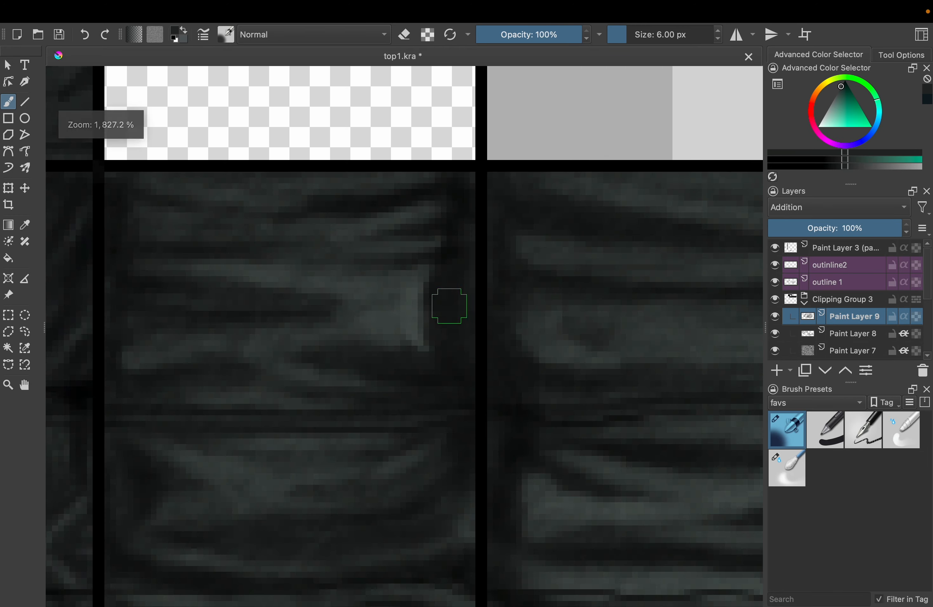
{"action": "key", "text": "slash"}
{"action": "scroll", "coordinate": [393, 341], "scroll_direction": "down", "scroll_amount": 4}
{"action": "scroll", "coordinate": [378, 233], "scroll_direction": "up", "scroll_amount": 4}
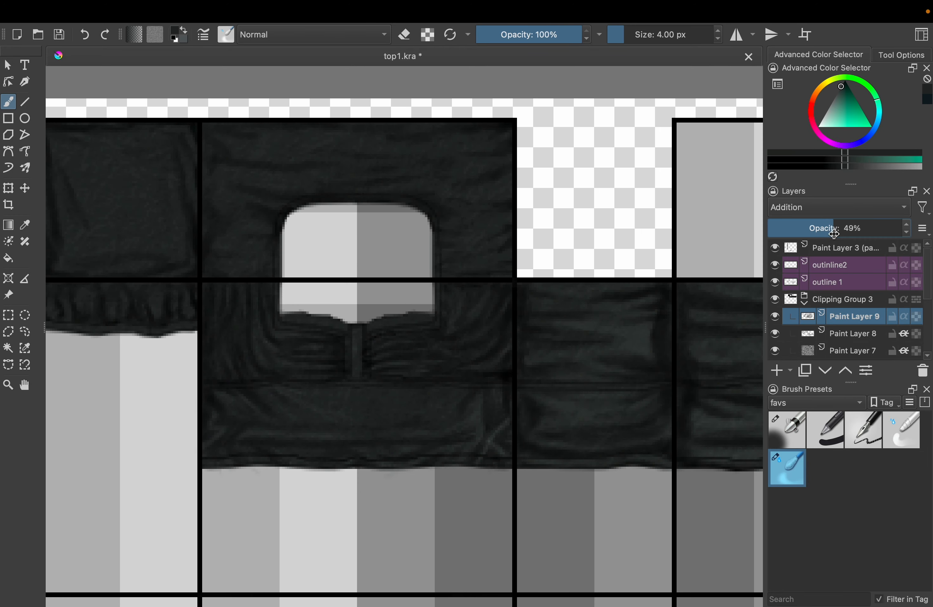
{"action": "key", "text": "slash"}
Airbrush 6 px highlights along the folds above and beside the neckline opening
{"action": "scroll", "coordinate": [321, 178], "scroll_direction": "up", "scroll_amount": 4}
{"action": "left_click_drag", "start_coordinate": [238, 254], "coordinate": [406, 277]}
{"action": "mouse_move", "coordinate": [675, 221]}
{"action": "left_mouse_down"}
{"action": "mouse_move", "coordinate": [713, 215]}
{"action": "mouse_move", "coordinate": [610, 212]}
{"action": "left_mouse_up"}
{"action": "left_click_drag", "start_coordinate": [654, 256], "coordinate": [528, 361]}
{"action": "left_click_drag", "start_coordinate": [412, 183], "coordinate": [600, 237]}
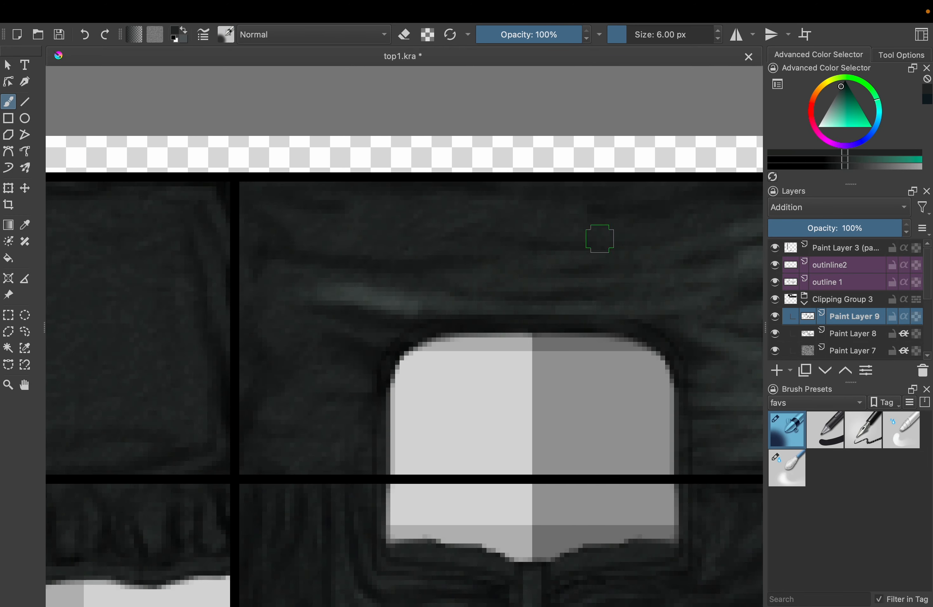
{"action": "left_click_drag", "start_coordinate": [289, 218], "coordinate": [562, 237]}
{"action": "left_click_drag", "start_coordinate": [310, 259], "coordinate": [577, 271]}
{"action": "left_click_drag", "start_coordinate": [285, 294], "coordinate": [321, 444]}
{"action": "scroll", "coordinate": [394, 335], "scroll_direction": "right", "scroll_amount": 5}
Airbrush 6 px highlights along the folds and across the centre of the square sleeve panel
{"action": "scroll", "coordinate": [460, 231], "scroll_direction": "left", "scroll_amount": 10}
{"action": "left_click_drag", "start_coordinate": [451, 193], "coordinate": [483, 371]}
{"action": "left_click_drag", "start_coordinate": [272, 272], "coordinate": [293, 372]}
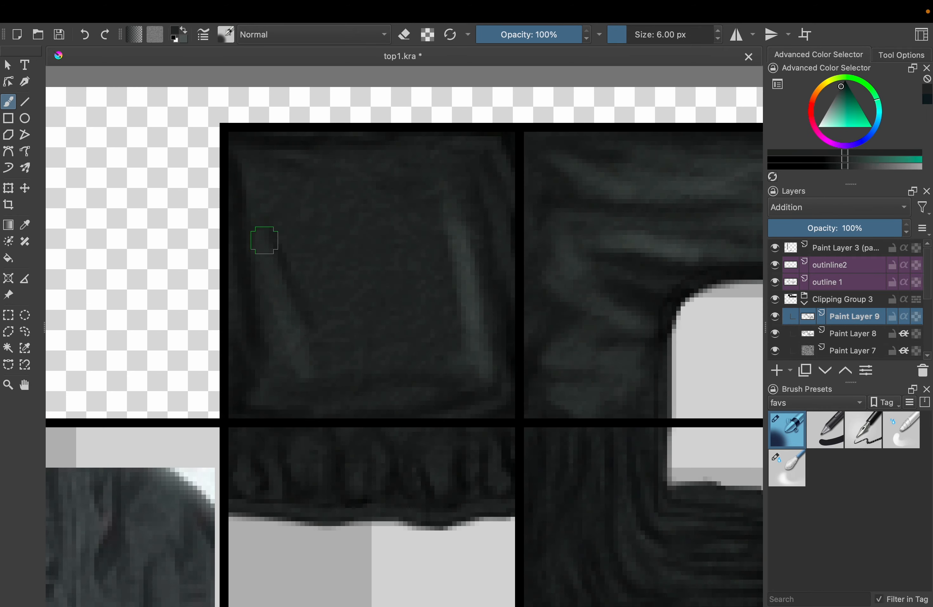
{"action": "left_click_drag", "start_coordinate": [475, 377], "coordinate": [262, 400]}
{"action": "left_click_drag", "start_coordinate": [268, 186], "coordinate": [343, 357]}
{"action": "left_click_drag", "start_coordinate": [347, 173], "coordinate": [426, 193]}
{"action": "left_click_drag", "start_coordinate": [327, 209], "coordinate": [348, 369]}
{"action": "scroll", "coordinate": [394, 335], "scroll_direction": "down", "scroll_amount": 3}
{"action": "scroll", "coordinate": [394, 335], "scroll_direction": "up", "scroll_amount": 3}
{"action": "left_click_drag", "start_coordinate": [314, 321], "coordinate": [382, 368]}
Smooth the highlights on the sleeve panel and above the neckline with the 5 px blending brush
{"action": "key", "text": "bracketleft"}
{"action": "key", "text": "slash"}
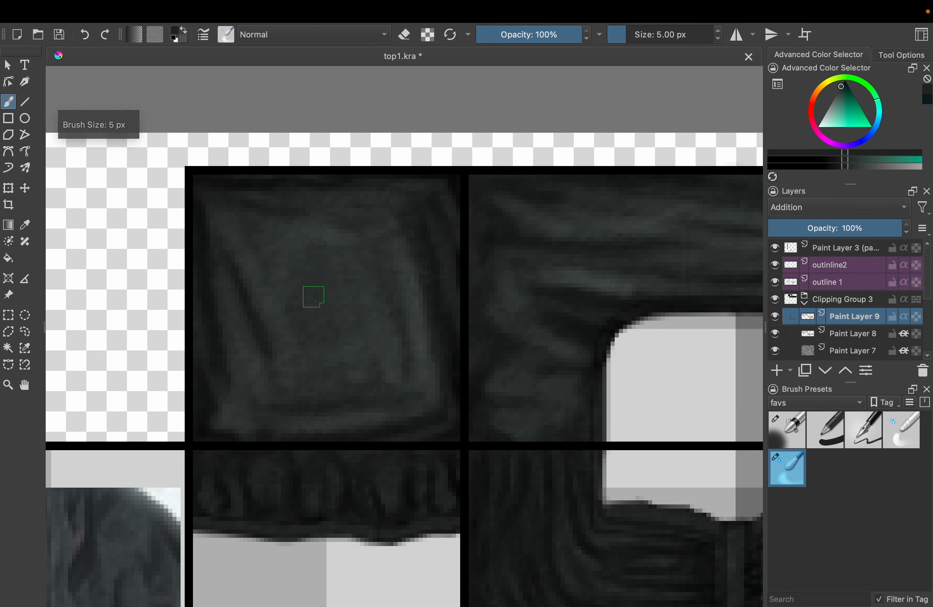
{"action": "left_click_drag", "start_coordinate": [721, 242], "coordinate": [429, 235]}
{"action": "scroll", "coordinate": [413, 235], "scroll_direction": "down", "scroll_amount": 5}
{"action": "scroll", "coordinate": [412, 333], "scroll_direction": "up", "scroll_amount": 8}
Return to the airbrush and add 4 px highlights between the gathers of the sleeve's lower strip
{"action": "key", "text": "slash"}
{"action": "mouse_move", "coordinate": [193, 337]}
{"action": "left_mouse_down"}
{"action": "mouse_move", "coordinate": [413, 333]}
{"action": "mouse_move", "coordinate": [409, 428]}
{"action": "left_mouse_up"}
{"action": "key", "text": "bracketleft"}
{"action": "key", "text": "bracketleft"}
{"action": "left_click_drag", "start_coordinate": [326, 299], "coordinate": [454, 333]}
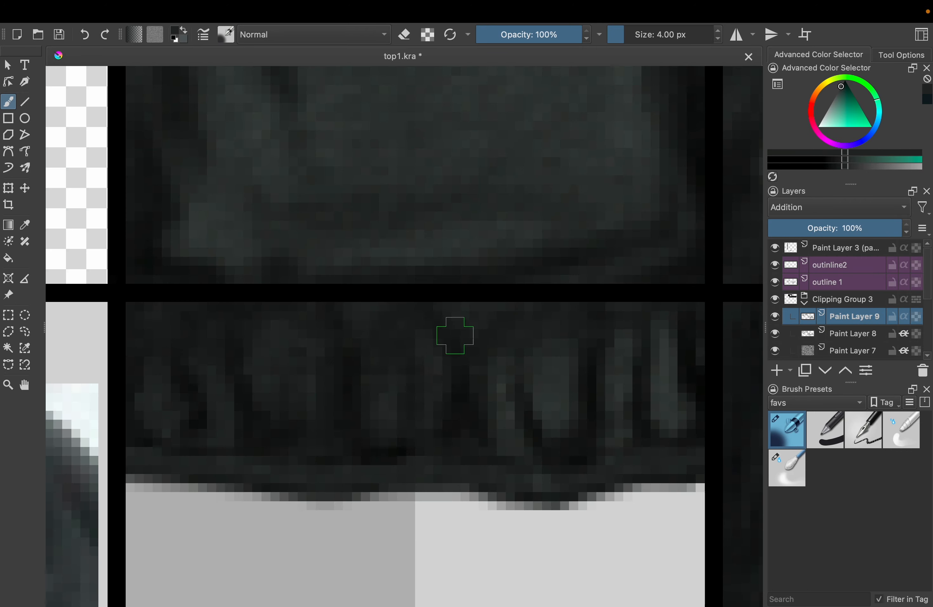
Move Paint Layer 7 above Paint Layer 9 and set Paint Layer 9's opacity to 53%
{"action": "scroll", "coordinate": [440, 394], "scroll_direction": "down", "scroll_amount": 5}
{"action": "scroll", "coordinate": [439, 393], "scroll_direction": "down", "scroll_amount": 6}
{"action": "left_click_drag", "start_coordinate": [852, 350], "coordinate": [853, 309]}
{"action": "left_click", "coordinate": [852, 334]}
{"action": "left_click", "coordinate": [843, 233]}
{"action": "left_click", "coordinate": [852, 317]}
{"action": "left_click", "coordinate": [838, 228]}
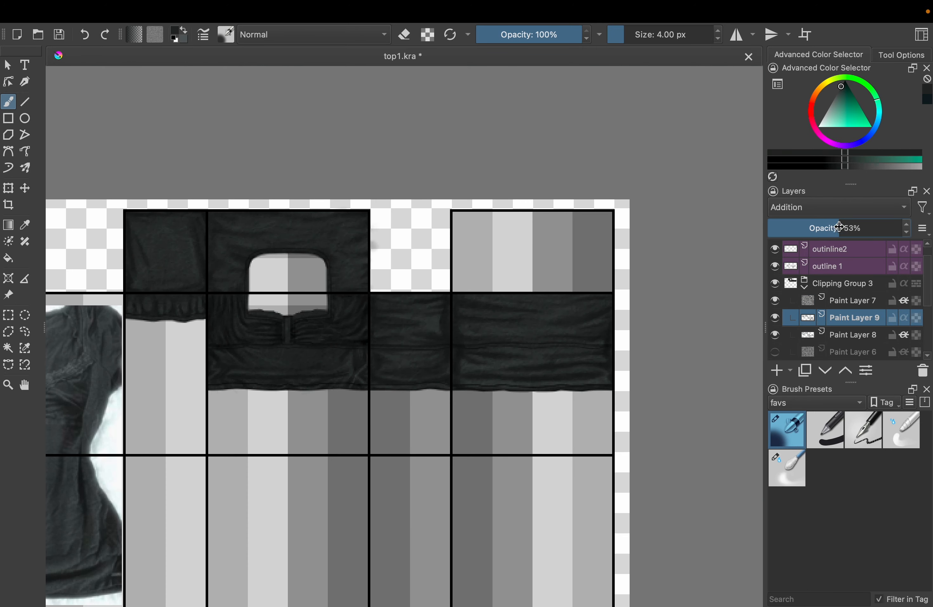
Lower the opacity of Paint Layer 7 and select Paint Layer 5
{"action": "left_click", "coordinate": [853, 300]}
{"action": "scroll", "coordinate": [249, 332], "scroll_direction": "up", "scroll_amount": 6}
{"action": "scroll", "coordinate": [583, 282], "scroll_direction": "down", "scroll_amount": 8}
{"action": "left_click", "coordinate": [782, 227]}
{"action": "scroll", "coordinate": [660, 283], "scroll_direction": "up", "scroll_amount": 4}
{"action": "scroll", "coordinate": [856, 316], "scroll_direction": "down", "scroll_amount": 3}
{"action": "left_click", "coordinate": [853, 319]}
{"action": "scroll", "coordinate": [601, 279], "scroll_direction": "down", "scroll_amount": 4}
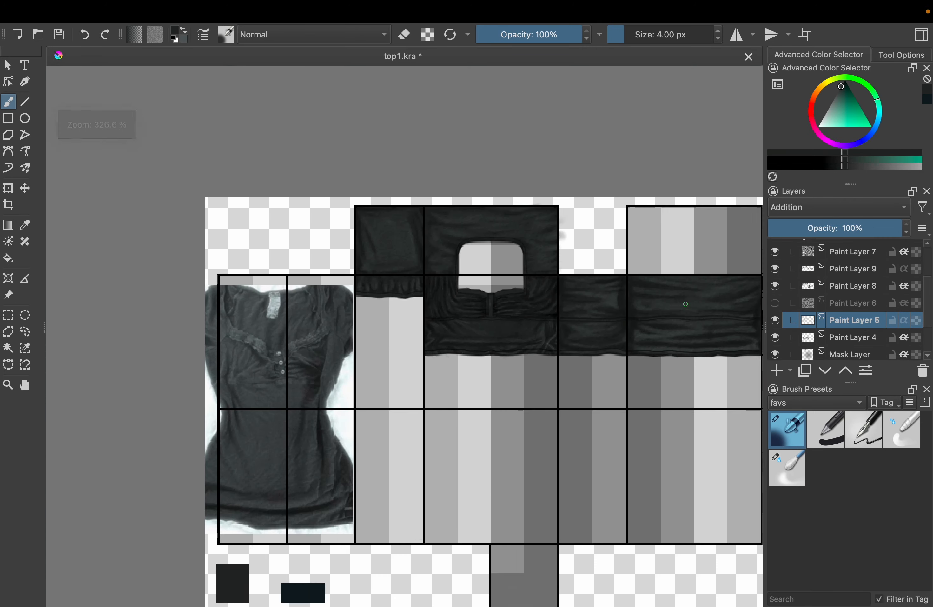
Readjust the opacity of highlight layer Paint Layer 9
{"action": "left_click", "coordinate": [853, 267]}
{"action": "left_click", "coordinate": [805, 228]}
{"action": "scroll", "coordinate": [664, 315], "scroll_direction": "up", "scroll_amount": 4}
{"action": "left_click", "coordinate": [829, 228]}
{"action": "scroll", "coordinate": [630, 307], "scroll_direction": "down", "scroll_amount": 4}
Add a layer above Paint Layer 9, pick the dark navy swatch and set the airbrush to 41 px
{"action": "left_click", "coordinate": [776, 370]}
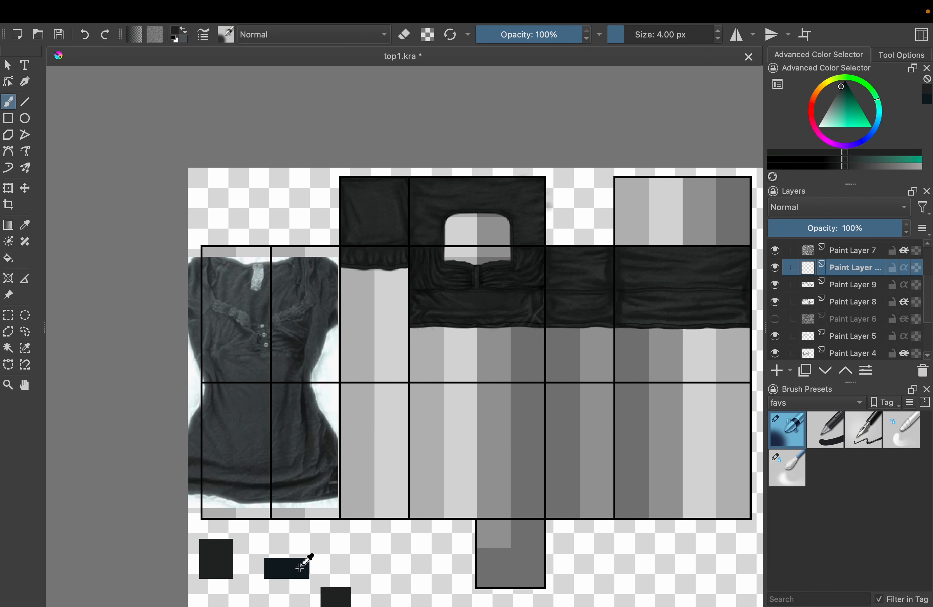
{"action": "left_click", "coordinate": [285, 560], "text": "ctrl"}
{"action": "key", "text": "bracketright"}
{"action": "key", "text": "bracketright"}
{"action": "key", "text": "bracketright"}
{"action": "key", "text": "bracketright"}
{"action": "key", "text": "bracketright"}
{"action": "key", "text": "bracketright"}
{"action": "key", "text": "bracketright"}
{"action": "key", "text": "bracketright"}
{"action": "key", "text": "bracketright"}
{"action": "key", "text": "bracketright"}
{"action": "key", "text": "bracketright"}
{"action": "key", "text": "bracketright"}
{"action": "key", "text": "bracketright"}
{"action": "key", "text": "bracketright"}
{"action": "key", "text": "bracketright"}
{"action": "key", "text": "bracketright"}
{"action": "key", "text": "bracketright"}
{"action": "key", "text": "bracketright"}
{"action": "key", "text": "bracketright"}
{"action": "key", "text": "bracketright"}
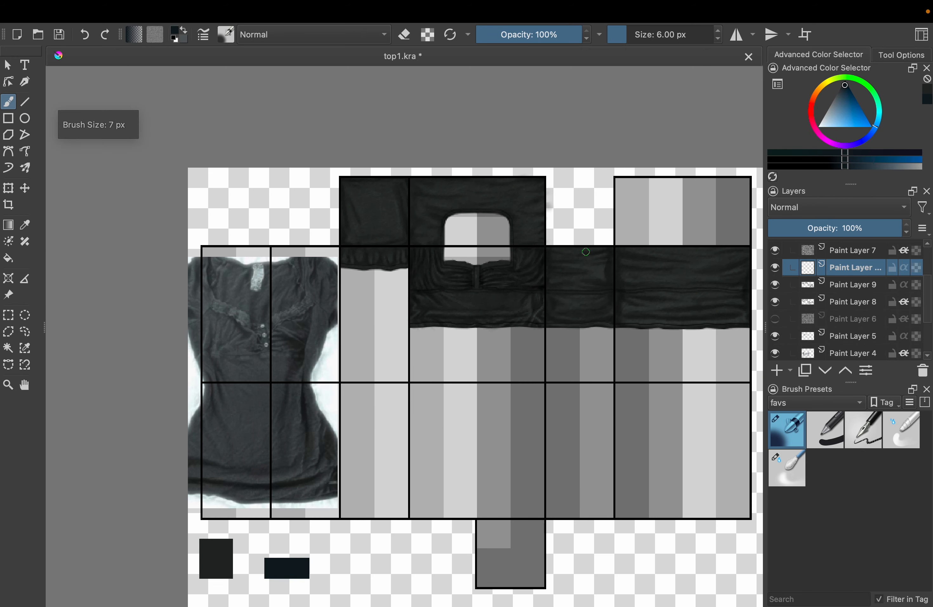
{"action": "key", "text": "bracketleft"}
{"action": "key", "text": "bracketleft"}
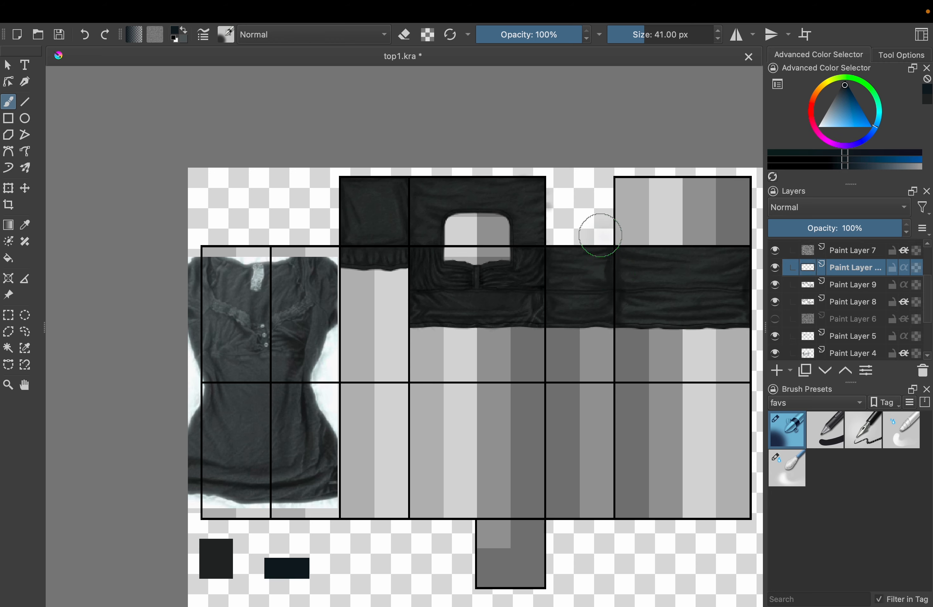
Airbrush broad 41 px navy shading down the vertical edges of the sleeve, front, side and back panels
{"action": "mouse_move", "coordinate": [601, 235]}
{"action": "left_mouse_down"}
{"action": "mouse_move", "coordinate": [598, 336]}
{"action": "mouse_move", "coordinate": [613, 329]}
{"action": "left_mouse_up"}
{"action": "key", "text": "ctrl+z"}
{"action": "left_click_drag", "start_coordinate": [747, 240], "coordinate": [742, 340]}
{"action": "left_click_drag", "start_coordinate": [548, 185], "coordinate": [538, 338]}
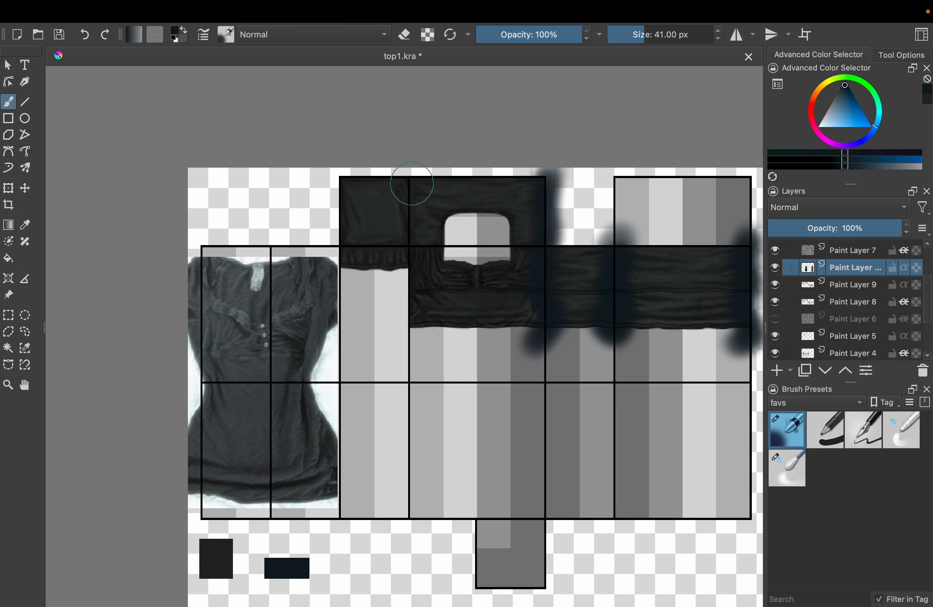
{"action": "left_click_drag", "start_coordinate": [408, 186], "coordinate": [412, 333]}
{"action": "mouse_move", "coordinate": [343, 192]}
{"action": "left_mouse_down"}
{"action": "mouse_move", "coordinate": [349, 250]}
{"action": "mouse_move", "coordinate": [333, 303]}
{"action": "left_mouse_up"}
{"action": "left_click_drag", "start_coordinate": [414, 189], "coordinate": [412, 347]}
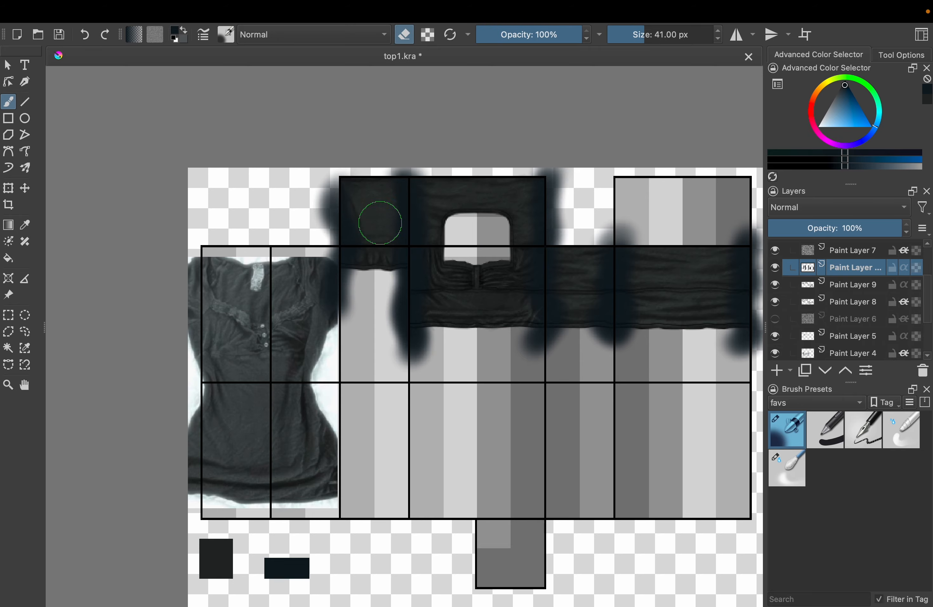
Turn on Inherit Alpha for the navy shading layer and set it to Multiply at 39% opacity
{"action": "scroll", "coordinate": [462, 328], "scroll_direction": "down", "scroll_amount": 3}
{"action": "scroll", "coordinate": [512, 328], "scroll_direction": "up", "scroll_amount": 3}
{"action": "left_click", "coordinate": [903, 267]}
{"action": "left_click", "coordinate": [831, 210]}
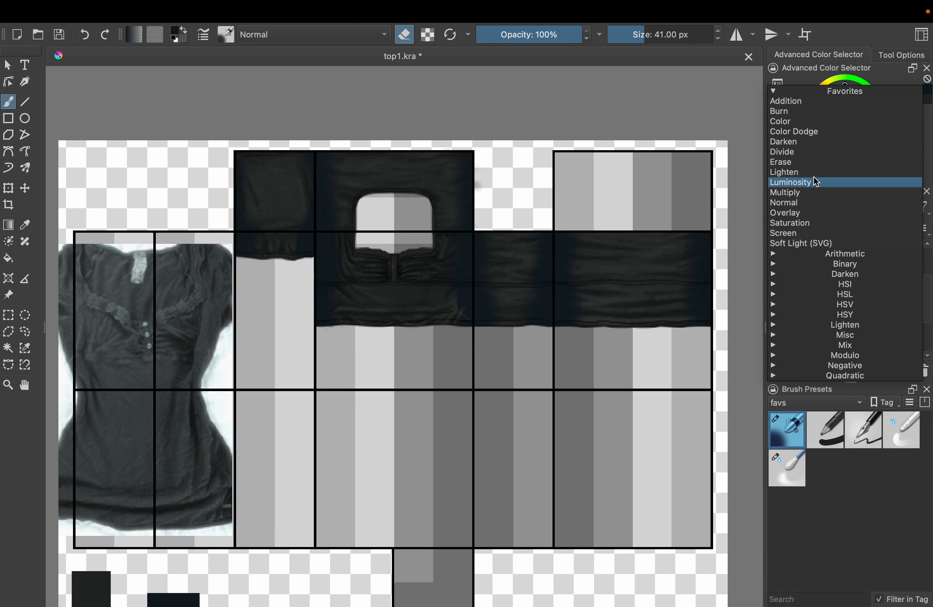
{"action": "left_click", "coordinate": [819, 192]}
{"action": "left_click", "coordinate": [825, 224]}
{"action": "left_click_drag", "start_coordinate": [825, 223], "coordinate": [819, 225]}
Toggle the navy shading layer's visibility to compare the panels with and without it
{"action": "scroll", "coordinate": [603, 313], "scroll_direction": "up", "scroll_amount": 1}
{"action": "key", "text": "e"}
{"action": "key", "text": "e"}
{"action": "key", "text": "e"}
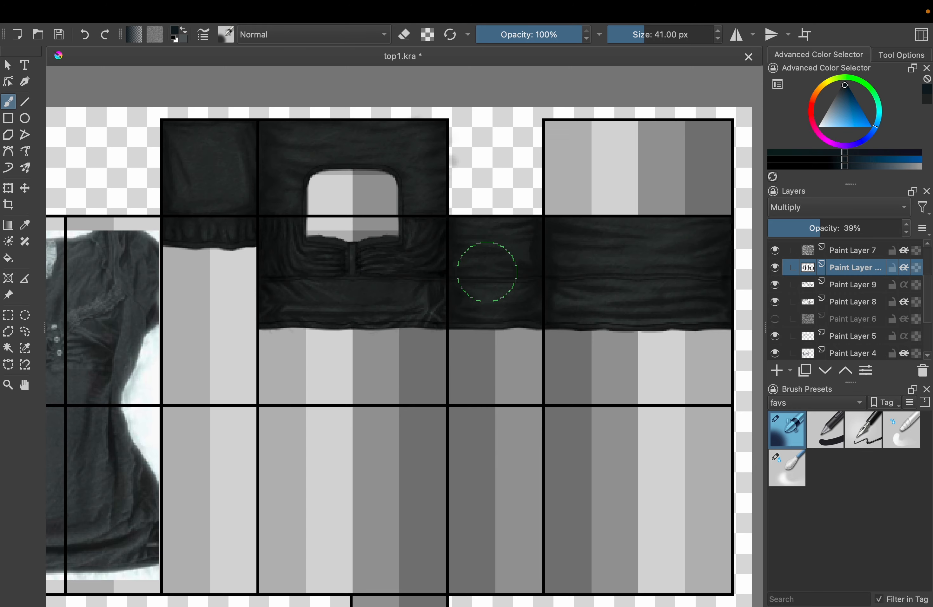
{"action": "scroll", "coordinate": [487, 271], "scroll_direction": "down", "scroll_amount": 3}
{"action": "scroll", "coordinate": [473, 244], "scroll_direction": "up", "scroll_amount": 5}
{"action": "left_click", "coordinate": [776, 268]}
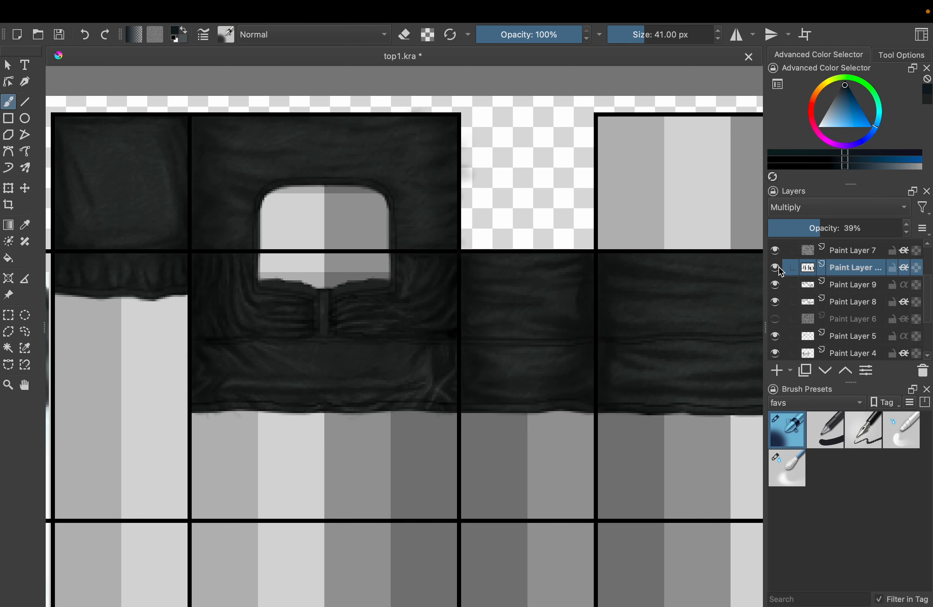
{"action": "scroll", "coordinate": [488, 273], "scroll_direction": "down", "scroll_amount": 4}
{"action": "left_click_drag", "start_coordinate": [489, 273], "coordinate": [483, 268]}
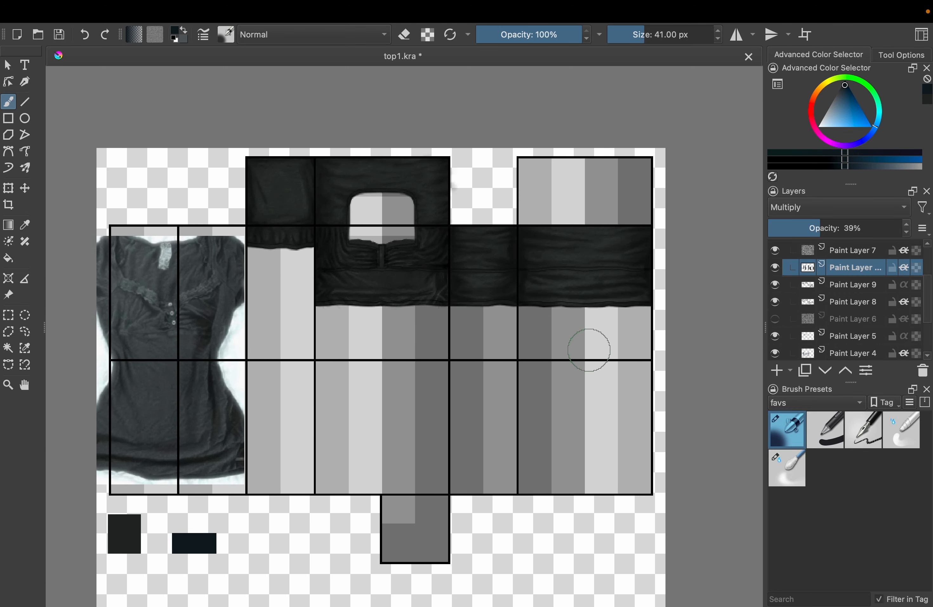
Add a paint layer, pick a pale grey from the shirt photo and place the layer atop Clipping Group 3
{"action": "scroll", "coordinate": [377, 241], "scroll_direction": "up", "scroll_amount": 6}
{"action": "left_click", "coordinate": [776, 370]}
{"action": "scroll", "coordinate": [572, 393], "scroll_direction": "down", "scroll_amount": 5}
{"action": "scroll", "coordinate": [315, 469], "scroll_direction": "up", "scroll_amount": 4}
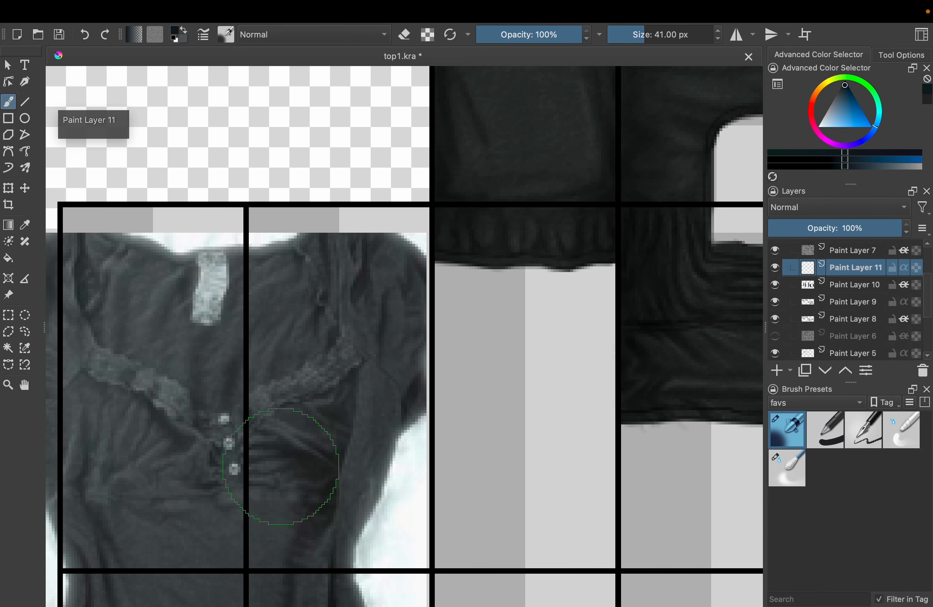
{"action": "left_click", "coordinate": [199, 404], "text": "ctrl"}
{"action": "mouse_move", "coordinate": [567, 267]}
{"action": "left_mouse_down"}
{"action": "mouse_move", "coordinate": [473, 250]}
{"action": "mouse_move", "coordinate": [230, 291]}
{"action": "left_mouse_up"}
{"action": "mouse_move", "coordinate": [669, 138]}
{"action": "left_mouse_down"}
{"action": "mouse_move", "coordinate": [364, 296]}
{"action": "mouse_move", "coordinate": [166, 272]}
{"action": "left_mouse_up"}
{"action": "scroll", "coordinate": [415, 300], "scroll_direction": "up", "scroll_amount": 4}
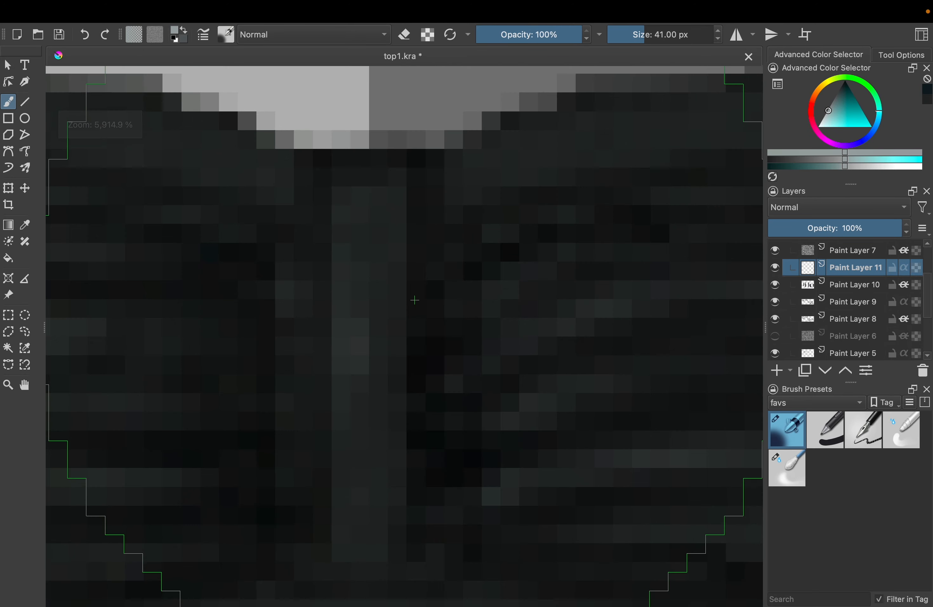
{"action": "scroll", "coordinate": [866, 315], "scroll_direction": "up", "scroll_amount": 2}
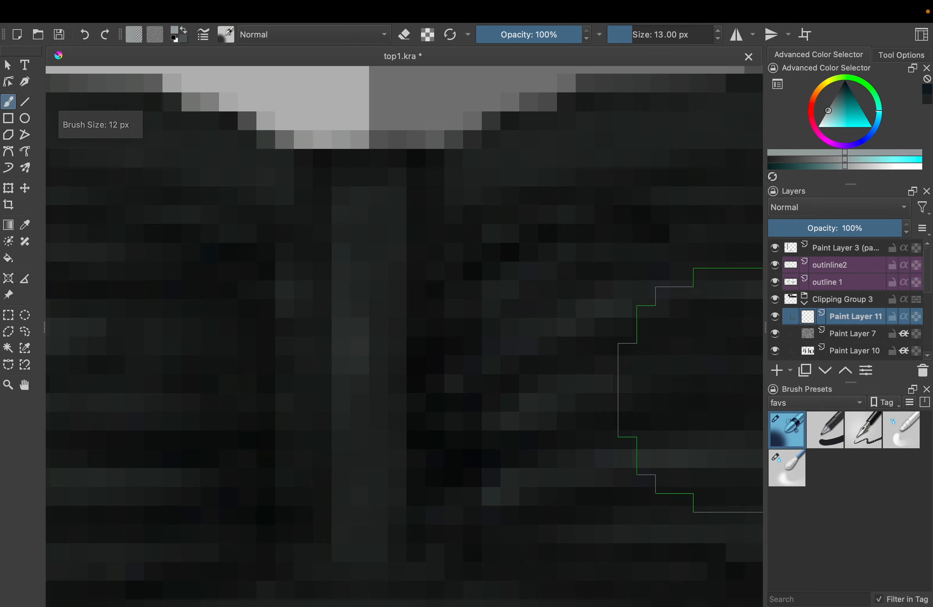
Draw three small pale buttons down the neckline placket with the 1 px pencil brush
{"action": "left_click", "coordinate": [822, 430]}
{"action": "key", "text": "bracketleft"}
{"action": "key", "text": "bracketleft"}
{"action": "key", "text": "bracketleft"}
{"action": "key", "text": "bracketleft"}
{"action": "key", "text": "bracketleft"}
{"action": "key", "text": "bracketleft"}
{"action": "key", "text": "bracketleft"}
{"action": "key", "text": "bracketleft"}
{"action": "key", "text": "bracketleft"}
{"action": "key", "text": "bracketleft"}
{"action": "key", "text": "bracketleft"}
{"action": "key", "text": "bracketleft"}
{"action": "key", "text": "bracketleft"}
{"action": "key", "text": "bracketleft"}
{"action": "key", "text": "bracketleft"}
{"action": "key", "text": "bracketleft"}
{"action": "key", "text": "bracketleft"}
{"action": "left_click", "coordinate": [370, 243]}
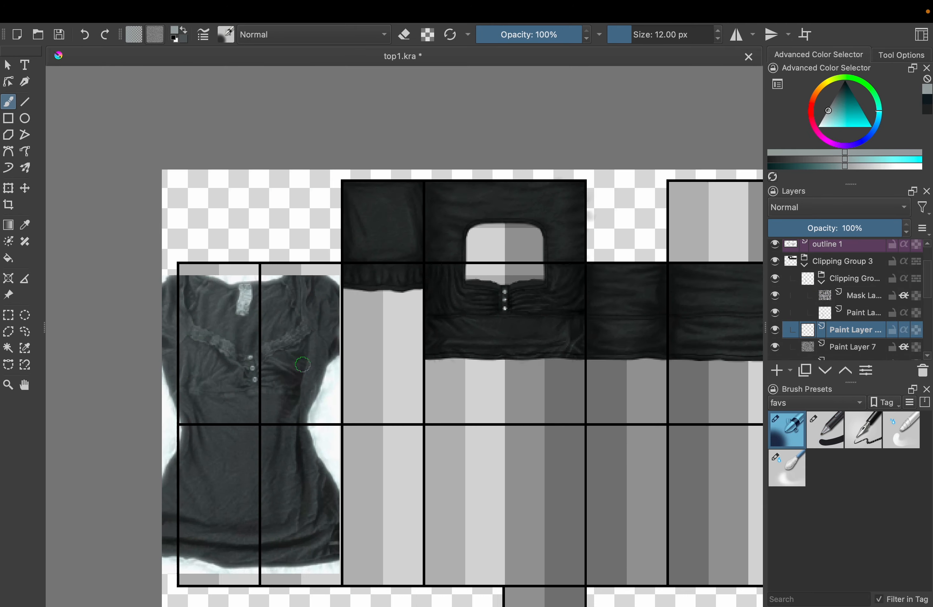
Set the new layer below the buttons' clipping group to Multiply and pick the dark navy for the airbrush
{"action": "scroll", "coordinate": [303, 364], "scroll_direction": "down", "scroll_amount": 3}
{"action": "left_click", "coordinate": [303, 364], "text": "ctrl"}
{"action": "left_click", "coordinate": [819, 207]}
{"action": "left_click", "coordinate": [807, 192]}
{"action": "scroll", "coordinate": [383, 246], "scroll_direction": "up", "scroll_amount": 10}
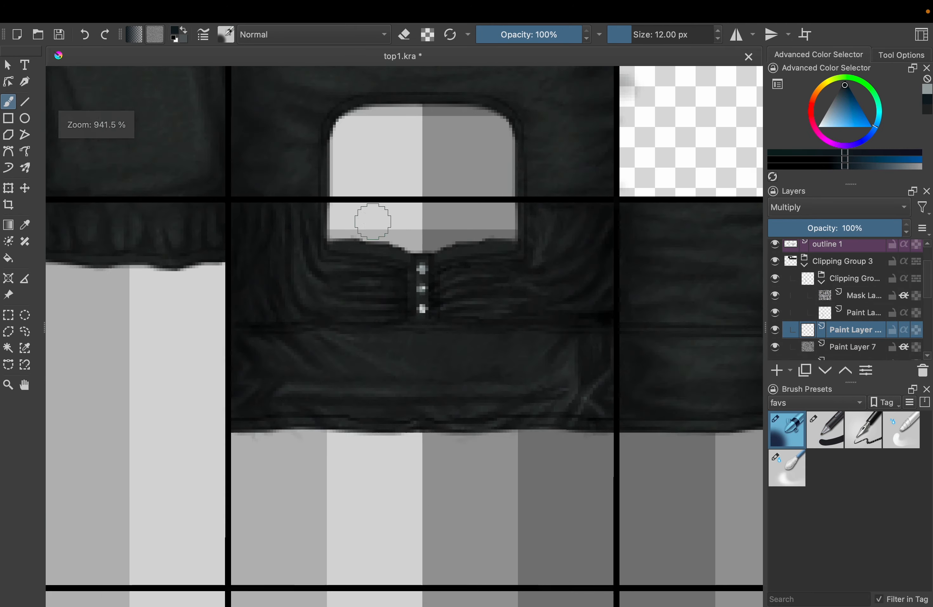
Airbrush 2 px shadows around the placket buttons and set their layer's opacity to 29%
{"action": "key", "text": "bracketleft"}
{"action": "key", "text": "bracketleft"}
{"action": "key", "text": "bracketleft"}
{"action": "key", "text": "bracketleft"}
{"action": "key", "text": "bracketleft"}
{"action": "key", "text": "bracketleft"}
{"action": "key", "text": "bracketleft"}
{"action": "key", "text": "bracketleft"}
{"action": "key", "text": "bracketleft"}
{"action": "key", "text": "bracketleft"}
{"action": "left_click_drag", "start_coordinate": [442, 388], "coordinate": [501, 396]}
{"action": "left_click_drag", "start_coordinate": [441, 530], "coordinate": [501, 551]}
{"action": "scroll", "coordinate": [454, 485], "scroll_direction": "down", "scroll_amount": 4}
{"action": "left_click", "coordinate": [821, 227]}
{"action": "scroll", "coordinate": [327, 295], "scroll_direction": "down", "scroll_amount": 2}
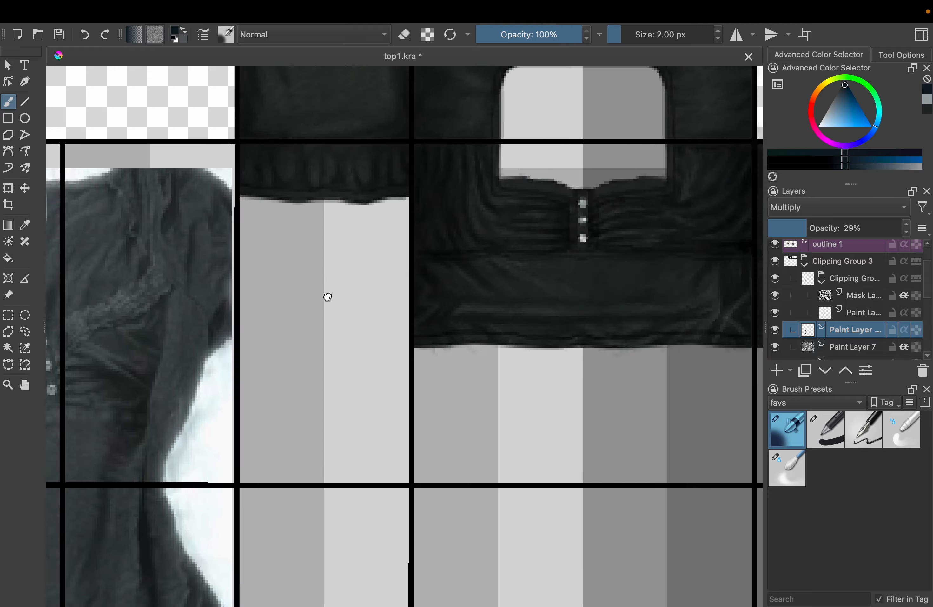
Add a paint layer above the buttons' clipping group, set it to Multiply and ready the 1 px pencil with horizontal mirroring
{"action": "scroll", "coordinate": [591, 256], "scroll_direction": "up", "scroll_amount": 3}
{"action": "left_click", "coordinate": [829, 277]}
{"action": "left_click", "coordinate": [776, 370]}
{"action": "scroll", "coordinate": [399, 256], "scroll_direction": "up", "scroll_amount": 3}
{"action": "left_click", "coordinate": [831, 207]}
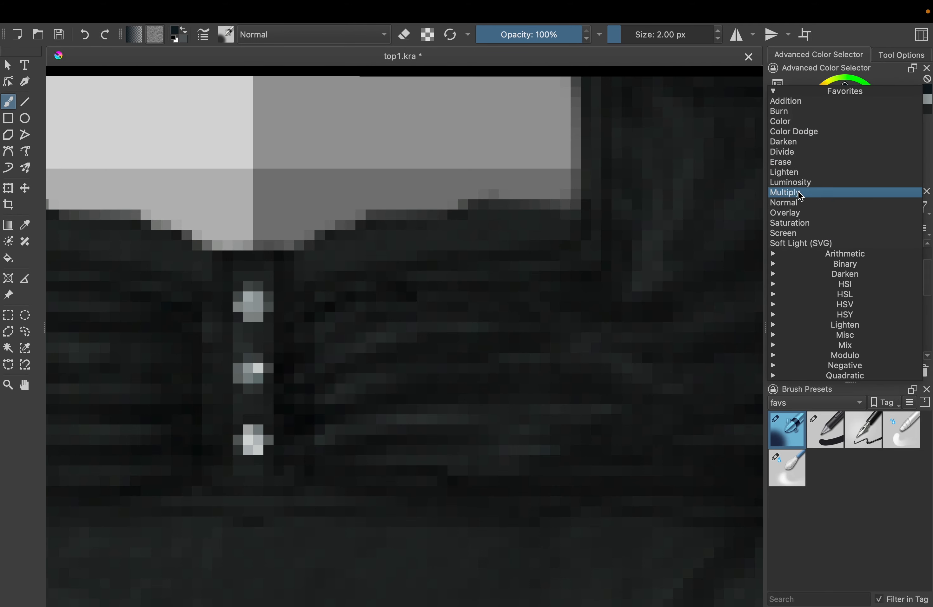
{"action": "left_click", "coordinate": [799, 193]}
{"action": "left_click", "coordinate": [735, 35]}
{"action": "left_click", "coordinate": [825, 429]}
Scribble a dark mirrored lace pattern along the neckline edge, turn on the layer's alpha inheritance and erase stray bits
{"action": "left_click_drag", "start_coordinate": [311, 240], "coordinate": [508, 250]}
{"action": "left_click_drag", "start_coordinate": [472, 212], "coordinate": [571, 248]}
{"action": "left_click", "coordinate": [903, 279]}
{"action": "key", "text": "e"}
{"action": "left_click_drag", "start_coordinate": [386, 233], "coordinate": [471, 252]}
{"action": "scroll", "coordinate": [470, 275], "scroll_direction": "down", "scroll_amount": 2}
{"action": "key", "text": "ctrl+shift+g"}
{"action": "left_click", "coordinate": [903, 313]}
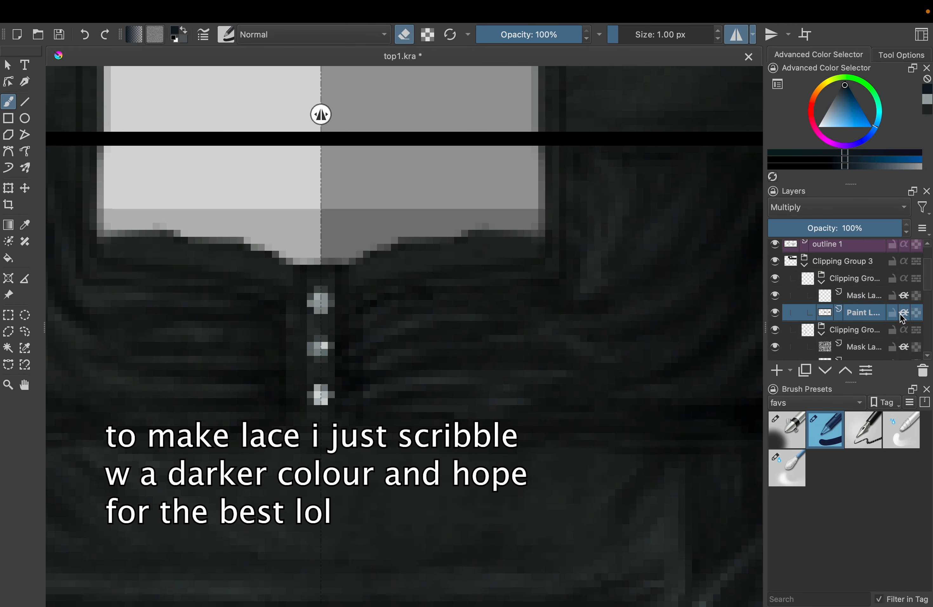
{"action": "key", "text": "ctrl+z"}
{"action": "key", "text": "ctrl+z"}
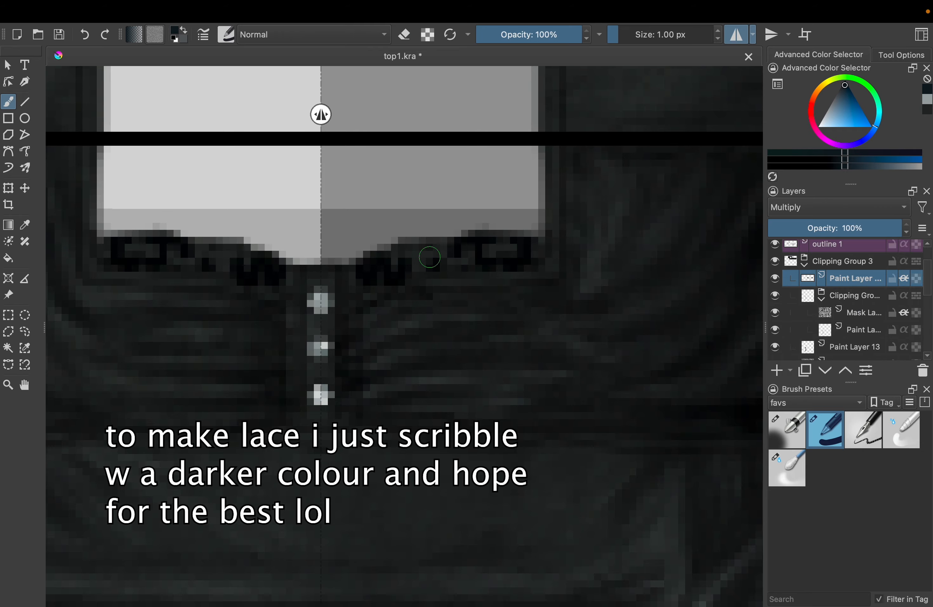
Refine the dark lace scribble along the neckline and lower the lace layer's opacity
{"action": "scroll", "coordinate": [507, 220], "scroll_direction": "up", "scroll_amount": 3}
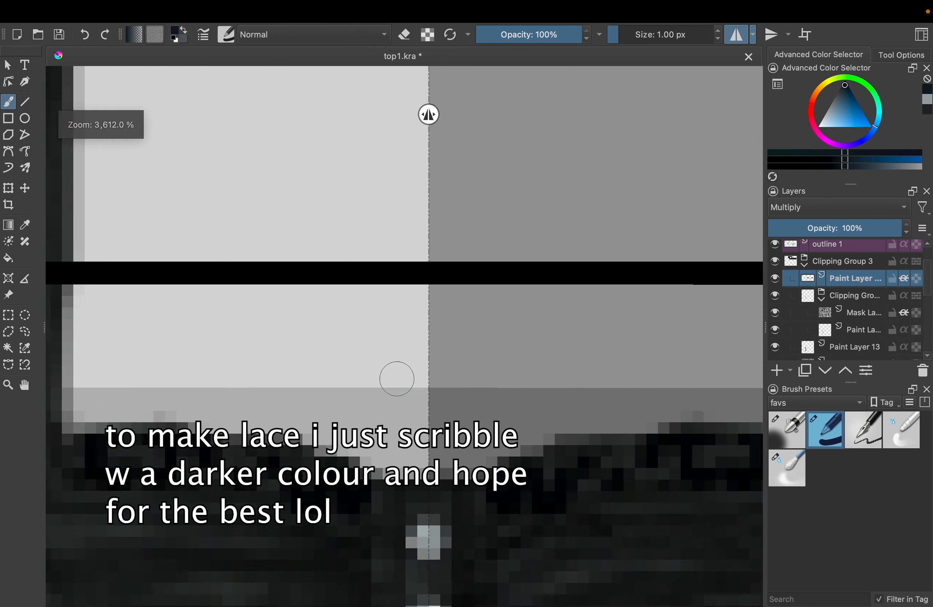
{"action": "scroll", "coordinate": [396, 377], "scroll_direction": "down", "scroll_amount": 2}
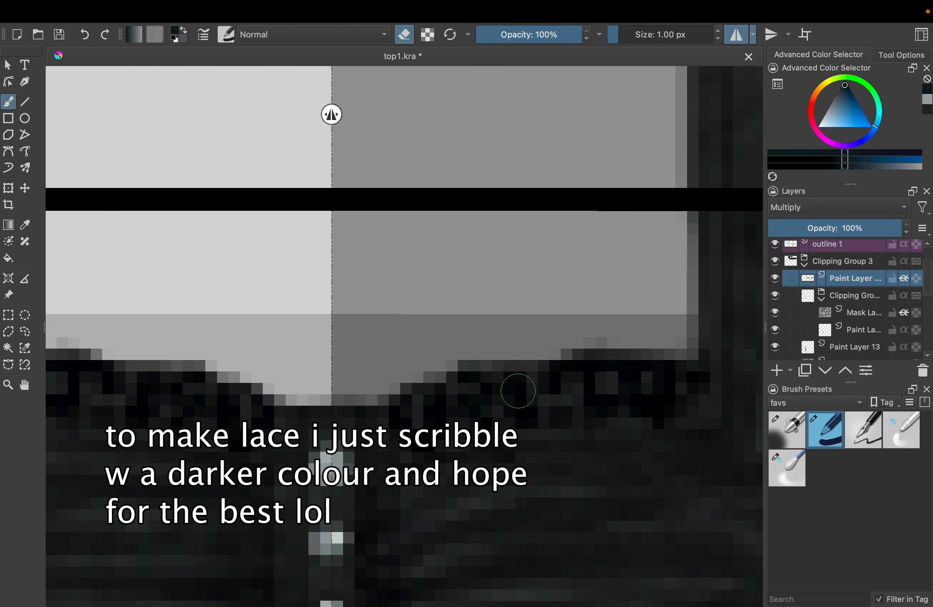
{"action": "scroll", "coordinate": [518, 390], "scroll_direction": "down", "scroll_amount": 5}
{"action": "left_click_drag", "start_coordinate": [867, 228], "coordinate": [808, 229]}
Add a paint layer, sample pale grey from a placket button and draw mirrored highlights along the neckline lace
{"action": "left_click", "coordinate": [776, 371]}
{"action": "scroll", "coordinate": [448, 400], "scroll_direction": "down", "scroll_amount": 2}
{"action": "scroll", "coordinate": [448, 399], "scroll_direction": "up", "scroll_amount": 4}
{"action": "left_click", "coordinate": [616, 330], "text": "ctrl"}
{"action": "key", "text": "e"}
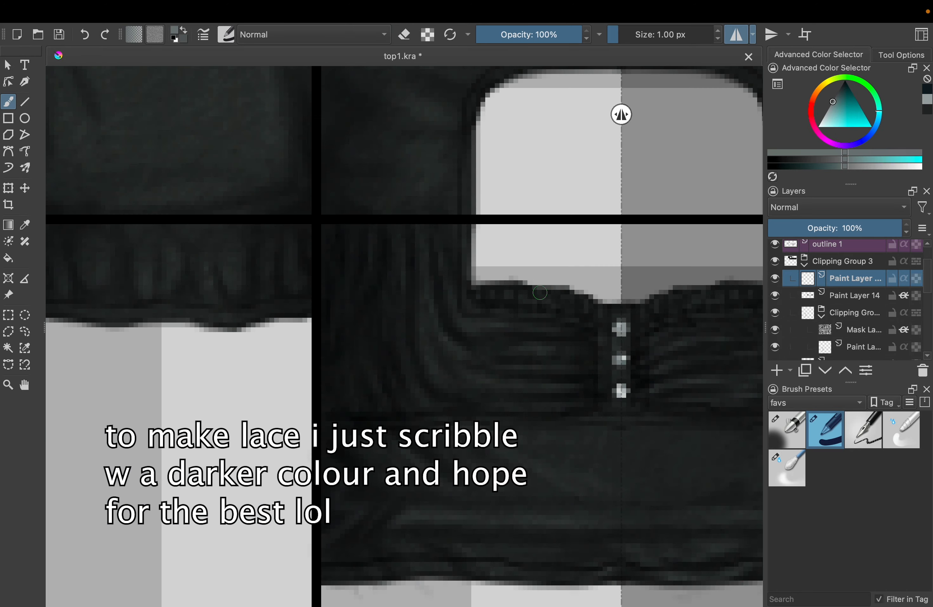
{"action": "left_click_drag", "start_coordinate": [488, 296], "coordinate": [522, 298]}
Set the lace highlight layer to Screen at 19% opacity and turn off horizontal mirroring
{"action": "left_click", "coordinate": [835, 207]}
{"action": "left_click", "coordinate": [816, 231]}
{"action": "left_click", "coordinate": [793, 227]}
{"action": "scroll", "coordinate": [428, 272], "scroll_direction": "down", "scroll_amount": 5}
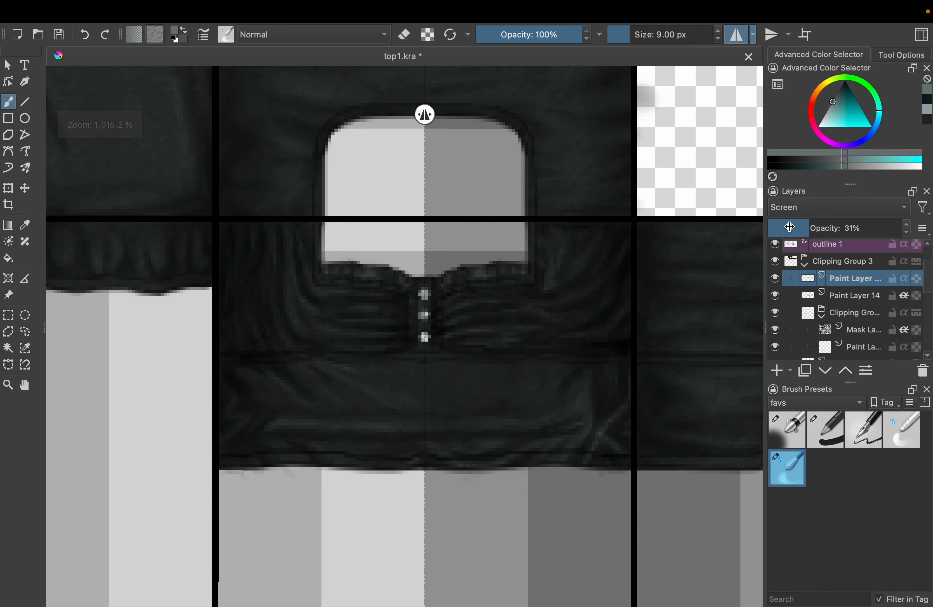
{"action": "scroll", "coordinate": [429, 272], "scroll_direction": "up", "scroll_amount": 4}
{"action": "left_click", "coordinate": [736, 35]}
{"action": "scroll", "coordinate": [477, 382], "scroll_direction": "down", "scroll_amount": 5}
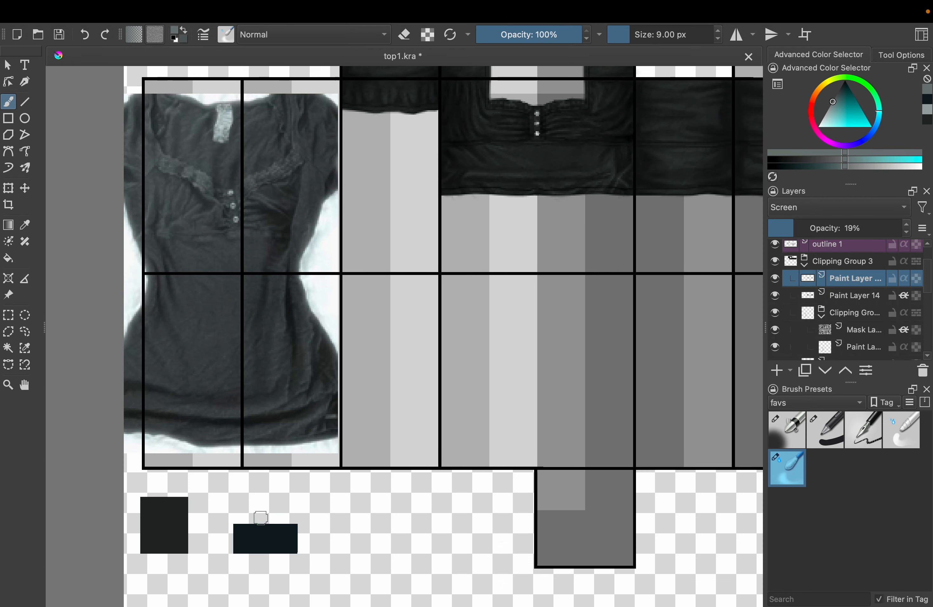
Sample the dark navy swatch, add a Multiply paint layer and ready the Bezier Curve tool with the 1 px pencil
{"action": "left_click", "coordinate": [263, 532], "text": "ctrl"}
{"action": "left_click", "coordinate": [776, 370]}
{"action": "scroll", "coordinate": [448, 276], "scroll_direction": "up", "scroll_amount": 4}
{"action": "left_click", "coordinate": [8, 152]}
{"action": "left_click", "coordinate": [825, 430]}
{"action": "left_click", "coordinate": [839, 207]}
{"action": "left_click", "coordinate": [800, 202]}
Trace the waist seam below the buttons with a dark 1 px curve across the front, side and back panels
{"action": "scroll", "coordinate": [387, 254], "scroll_direction": "up", "scroll_amount": 3}
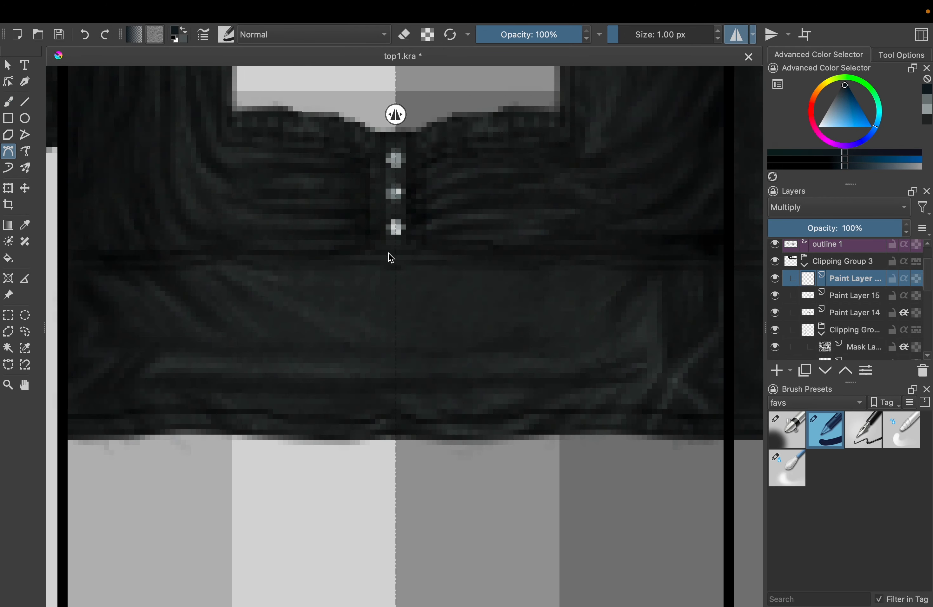
{"action": "scroll", "coordinate": [510, 223], "scroll_direction": "right", "scroll_amount": 10}
{"action": "left_click", "coordinate": [407, 254]}
{"action": "left_click", "coordinate": [586, 249]}
{"action": "scroll", "coordinate": [583, 244], "scroll_direction": "right", "scroll_amount": 6}
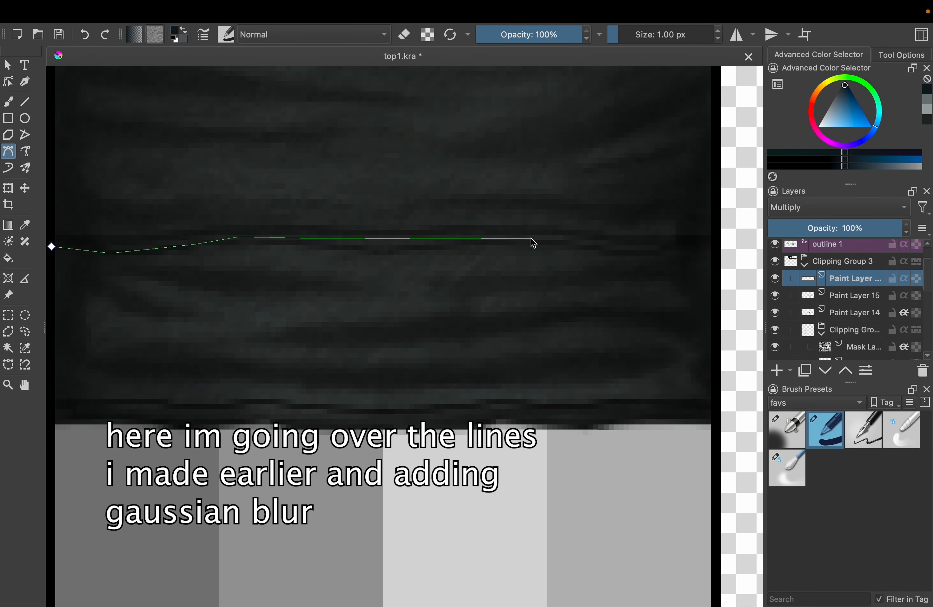
{"action": "double_click", "coordinate": [711, 248]}
Trace the wavy bottom hem with dark 1 px curves across all torso panels and apply a 4.17 px Gaussian Blur
{"action": "scroll", "coordinate": [210, 315], "scroll_direction": "down", "scroll_amount": 3}
{"action": "left_click", "coordinate": [736, 34]}
{"action": "scroll", "coordinate": [354, 335], "scroll_direction": "up", "scroll_amount": 3}
{"action": "double_click", "coordinate": [602, 377]}
{"action": "left_click", "coordinate": [736, 35]}
{"action": "scroll", "coordinate": [583, 354], "scroll_direction": "right", "scroll_amount": 7}
{"action": "left_click", "coordinate": [319, 362]}
{"action": "scroll", "coordinate": [473, 367], "scroll_direction": "right", "scroll_amount": 10}
{"action": "left_click", "coordinate": [497, 371]}
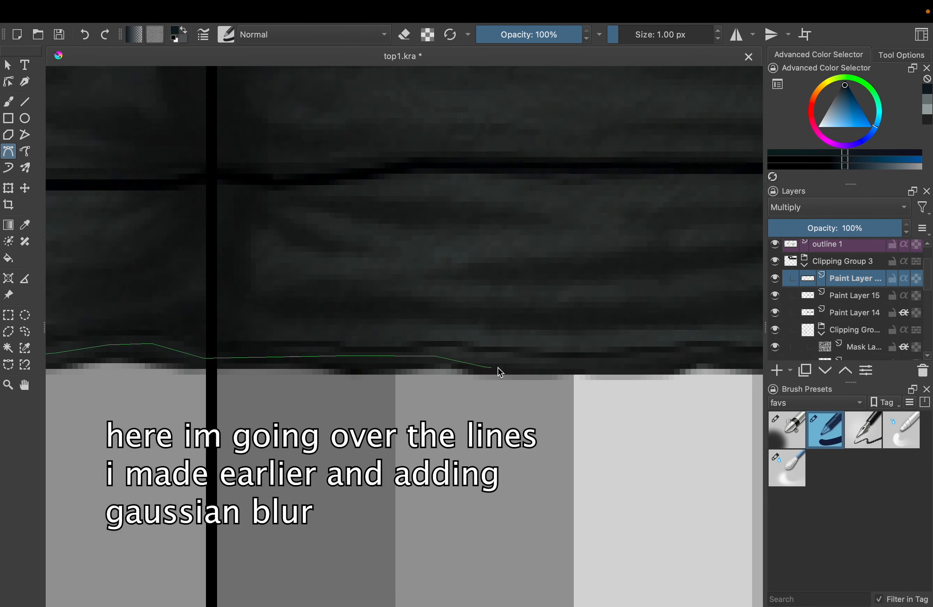
{"action": "double_click", "coordinate": [677, 364]}
{"action": "scroll", "coordinate": [591, 347], "scroll_direction": "down", "scroll_amount": 3}
{"action": "left_click", "coordinate": [442, 110]}
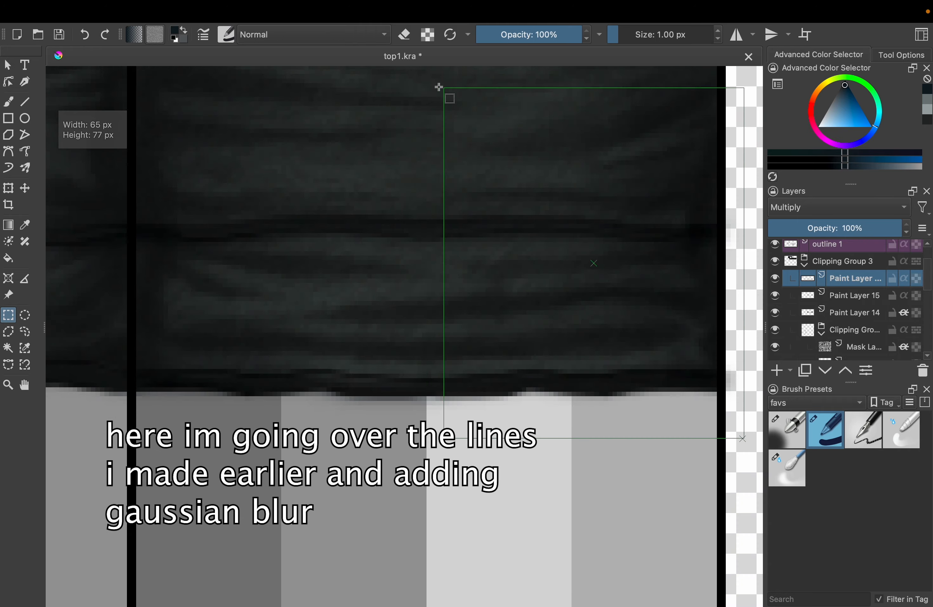
Delete the middle of the blurred waist seam line across the torso panels using a polygonal selection
{"action": "key", "text": "plus"}
{"action": "key", "text": "plus"}
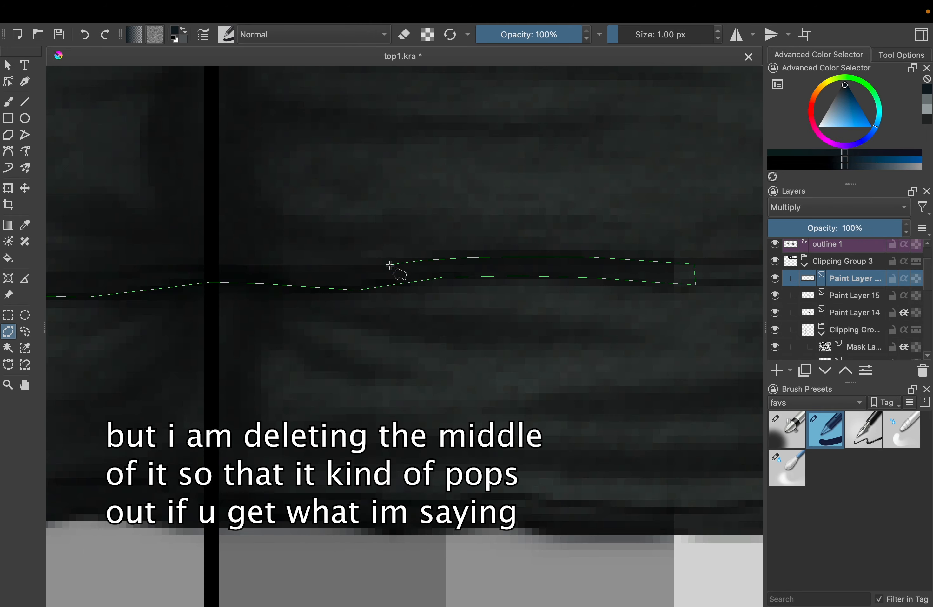
{"action": "left_click", "coordinate": [390, 265]}
{"action": "scroll", "coordinate": [451, 289], "scroll_direction": "left", "scroll_amount": 10}
{"action": "left_click", "coordinate": [451, 290]}
{"action": "scroll", "coordinate": [306, 282], "scroll_direction": "left", "scroll_amount": 10}
{"action": "key", "text": "Delete"}
{"action": "scroll", "coordinate": [311, 350], "scroll_direction": "down", "scroll_amount": 5}
{"action": "left_click", "coordinate": [9, 314]}
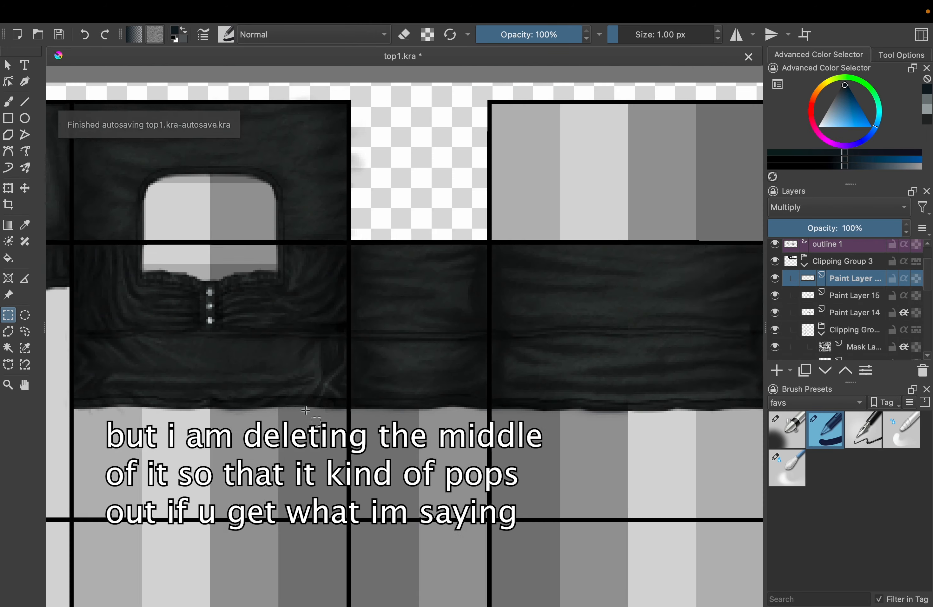
Delete the middle of the blurred bottom hem line with a polygonal selection and deselect it
{"action": "left_click", "coordinate": [8, 332]}
{"action": "scroll", "coordinate": [306, 410], "scroll_direction": "up", "scroll_amount": 8}
{"action": "left_click", "coordinate": [429, 395]}
{"action": "scroll", "coordinate": [429, 395], "scroll_direction": "right", "scroll_amount": 10}
{"action": "left_click", "coordinate": [521, 385]}
{"action": "key", "text": "Delete"}
{"action": "left_click", "coordinate": [8, 315]}
{"action": "left_click", "coordinate": [159, 262]}
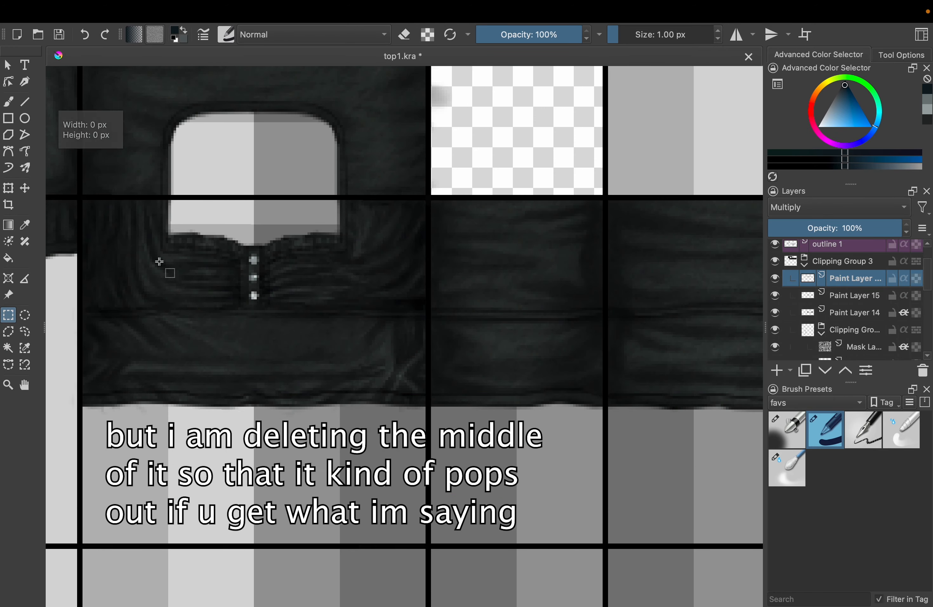
Select the front torso panel with a rectangle, add a paint layer and merge it down into the blurred line layer
{"action": "scroll", "coordinate": [159, 261], "scroll_direction": "up", "scroll_amount": 4}
{"action": "left_click_drag", "start_coordinate": [150, 217], "coordinate": [706, 591]}
{"action": "left_click", "coordinate": [776, 370]}
{"action": "left_click", "coordinate": [101, 10]}
{"action": "left_click", "coordinate": [125, 305]}
{"action": "key", "text": "super+e"}
Select the back torso panel with a rectangle and set the merged line layer to Multiply
{"action": "scroll", "coordinate": [168, 223], "scroll_direction": "right", "scroll_amount": 10}
{"action": "left_click_drag", "start_coordinate": [205, 166], "coordinate": [757, 559]}
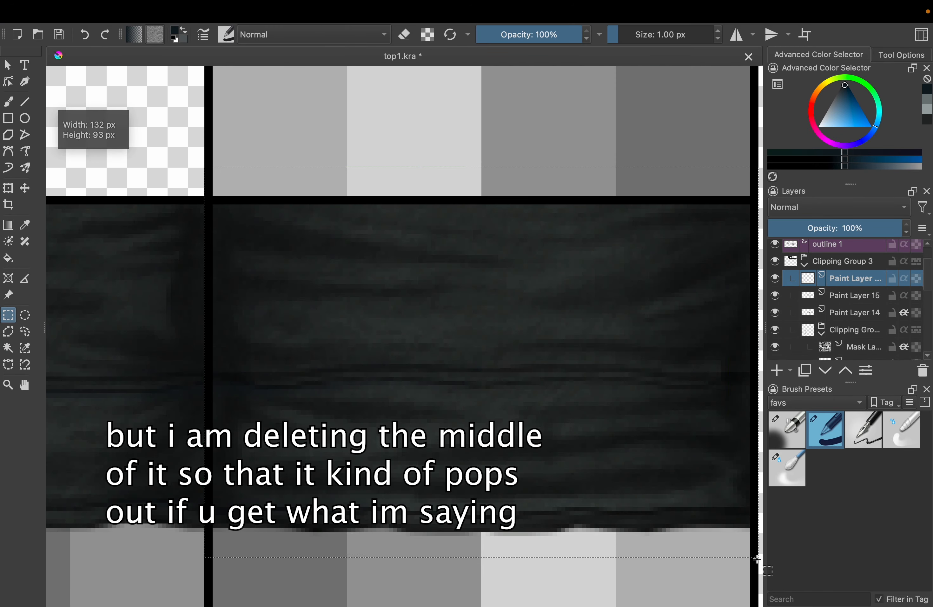
{"action": "left_click", "coordinate": [196, 10]}
{"action": "left_click", "coordinate": [410, 173]}
{"action": "left_click", "coordinate": [831, 207]}
{"action": "left_click", "coordinate": [830, 191]}
Reduce the opacity of Paint Layer 16, which holds the seam and hem lines, to 65%
{"action": "scroll", "coordinate": [617, 280], "scroll_direction": "down", "scroll_amount": 3}
{"action": "left_click", "coordinate": [839, 295]}
{"action": "left_click", "coordinate": [835, 272]}
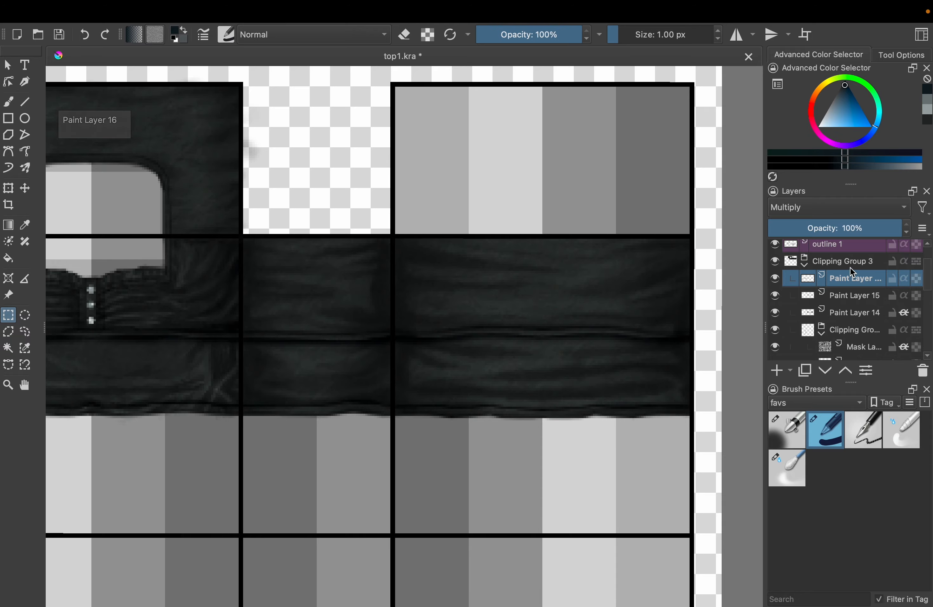
{"action": "scroll", "coordinate": [591, 296], "scroll_direction": "left", "scroll_amount": 8}
{"action": "left_click", "coordinate": [855, 228]}
{"action": "scroll", "coordinate": [606, 310], "scroll_direction": "down", "scroll_amount": 5}
{"action": "scroll", "coordinate": [282, 327], "scroll_direction": "up", "scroll_amount": 6}
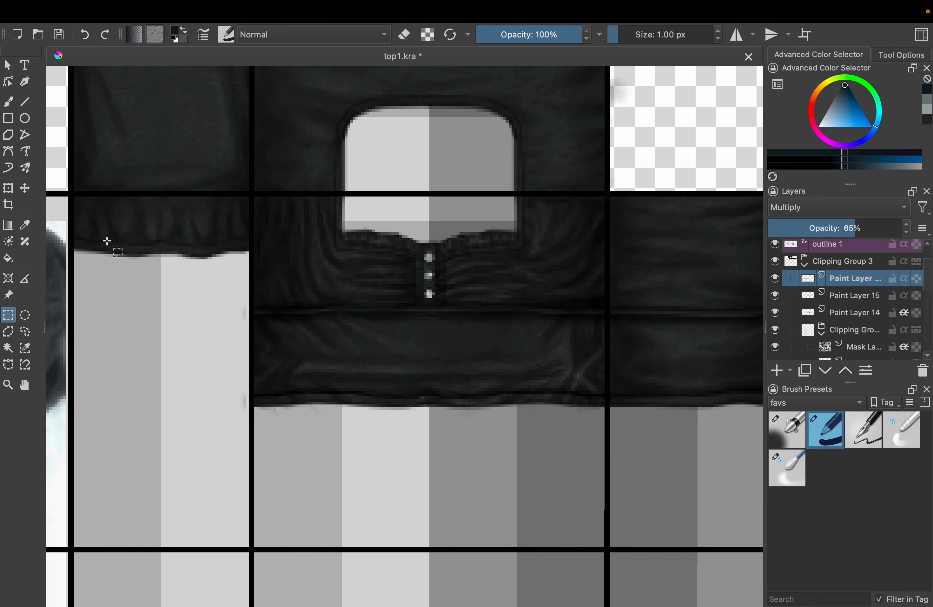
Add a paint layer and airbrush a 7 px shadow along the sleeve's lower edge, set to Multiply at 41% opacity
{"action": "left_click", "coordinate": [776, 370]}
{"action": "left_click", "coordinate": [787, 429]}
{"action": "key", "text": "b"}
{"action": "scroll", "coordinate": [385, 269], "scroll_direction": "up", "scroll_amount": 5}
{"action": "left_click_drag", "start_coordinate": [246, 319], "coordinate": [504, 310]}
{"action": "left_click", "coordinate": [832, 207]}
{"action": "left_click", "coordinate": [830, 191]}
{"action": "left_click", "coordinate": [828, 228]}
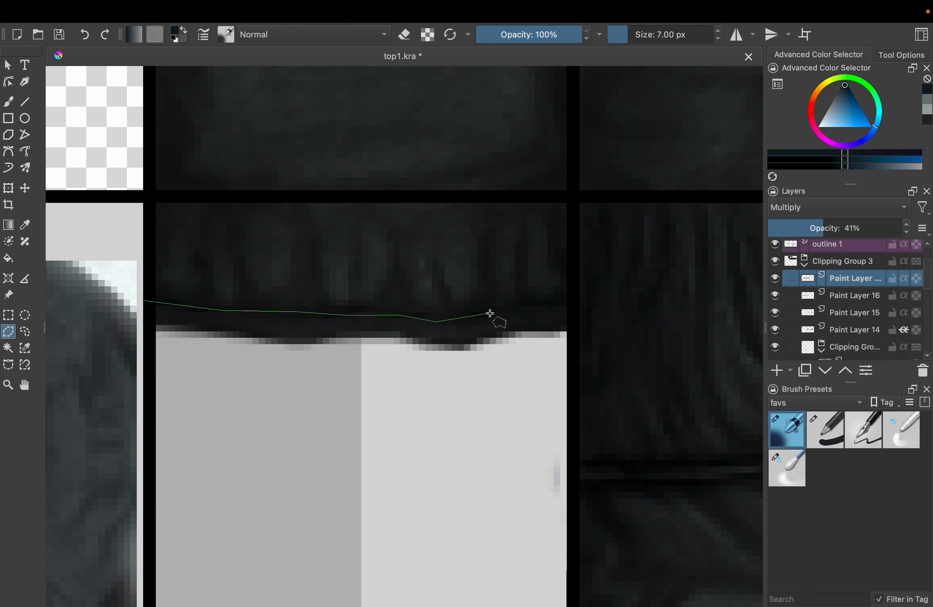
Trim the sleeve's edge shading along the hem with a polygonal selection and deselect it
{"action": "left_click", "coordinate": [489, 313]}
{"action": "scroll", "coordinate": [394, 335], "scroll_direction": "down", "scroll_amount": 4}
{"action": "left_click", "coordinate": [8, 315]}
{"action": "left_click", "coordinate": [386, 438]}
Add another paint layer set to Multiply and save top1.kra
{"action": "left_click", "coordinate": [776, 370]}
{"action": "left_click", "coordinate": [831, 207]}
{"action": "left_click", "coordinate": [828, 191]}
{"action": "scroll", "coordinate": [585, 340], "scroll_direction": "down", "scroll_amount": 2}
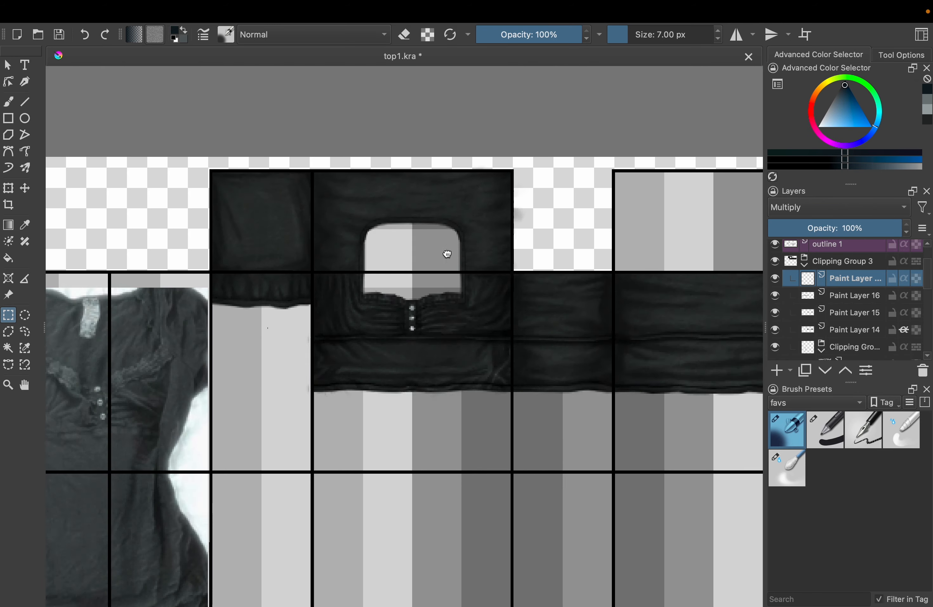
{"action": "left_click_drag", "start_coordinate": [447, 254], "coordinate": [381, 295]}
{"action": "key", "text": "super+s"}
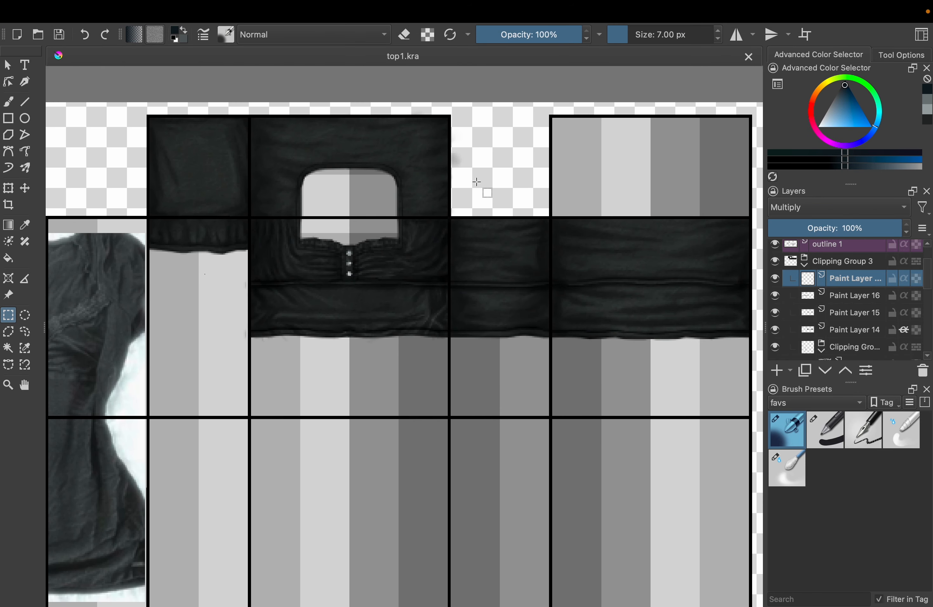